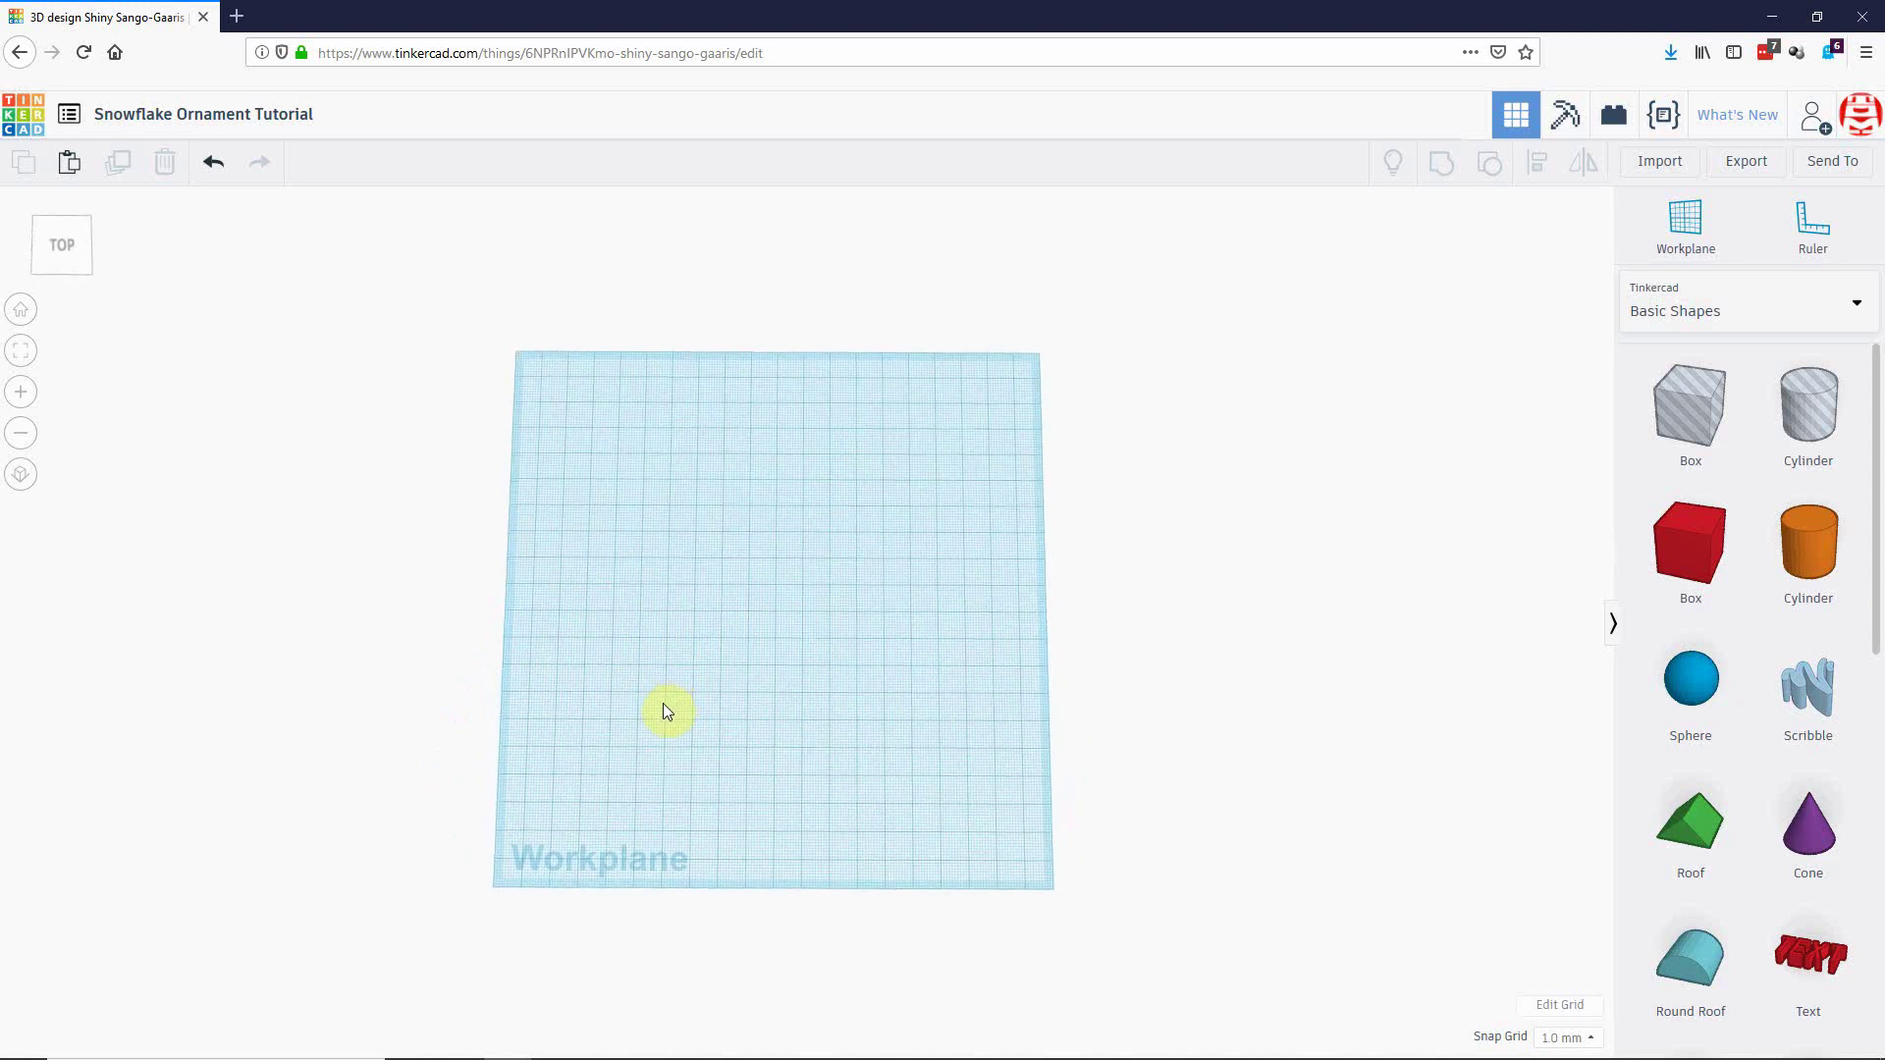
# Switch the view to orthographic projection and place the ruler at the workplane's front-left corner.
pyautogui.moveTo(789, 727); pyautogui.dragTo(944, 726, button='middle')
pyautogui.moveTo(786, 687); pyautogui.dragTo(816, 623, button='right')
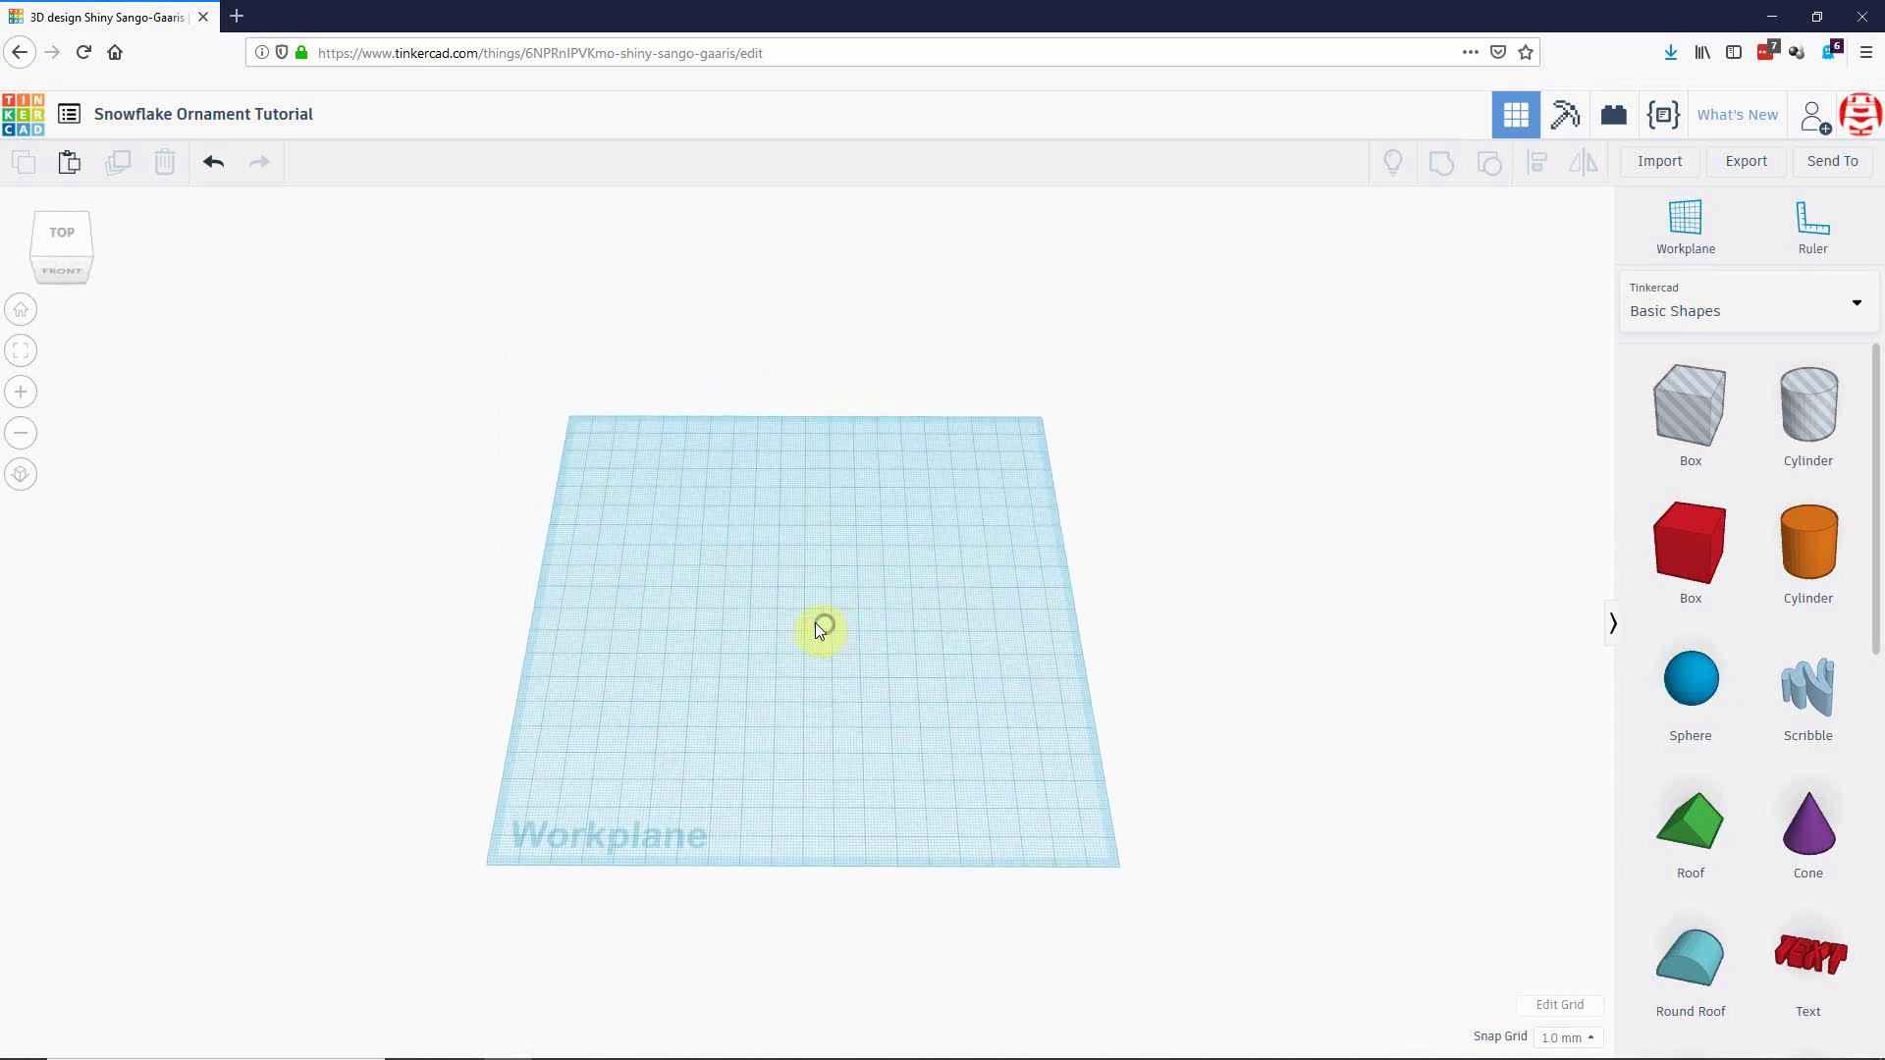
pyautogui.click(19, 479)
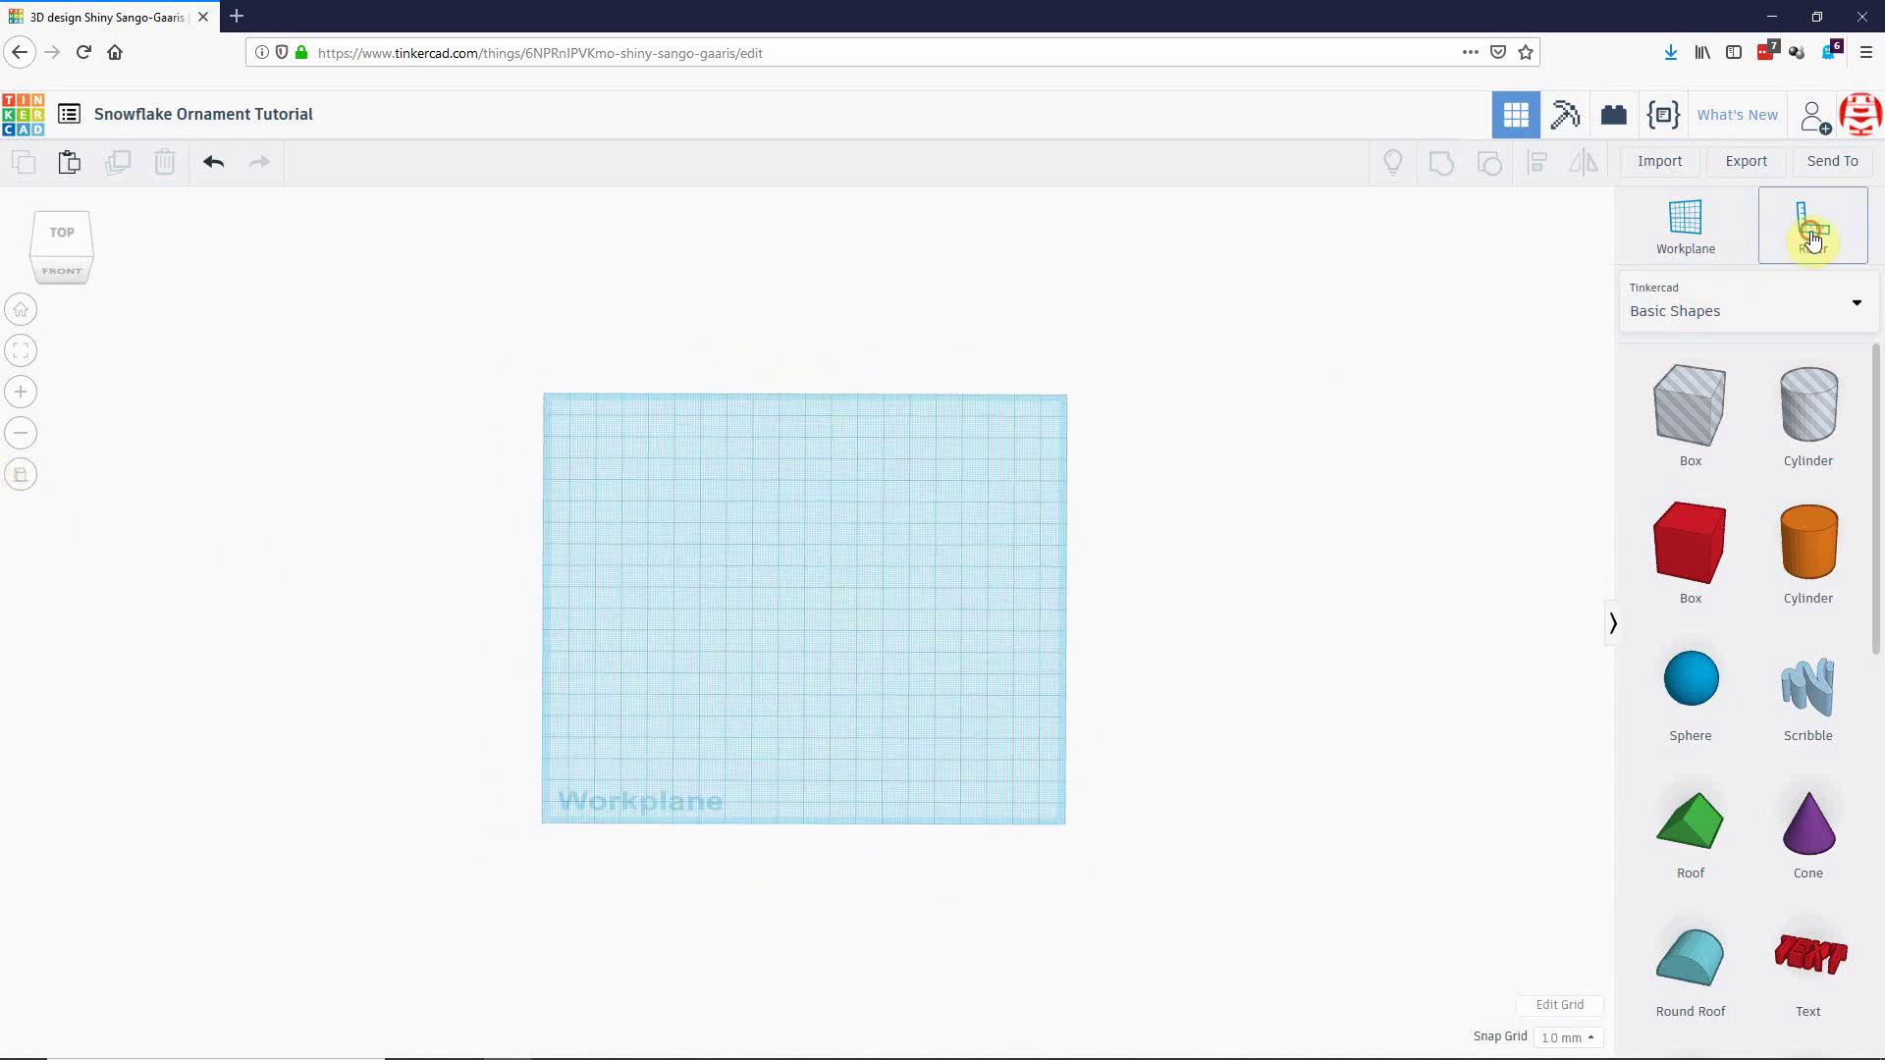
pyautogui.click(1812, 239)
pyautogui.click(536, 820)
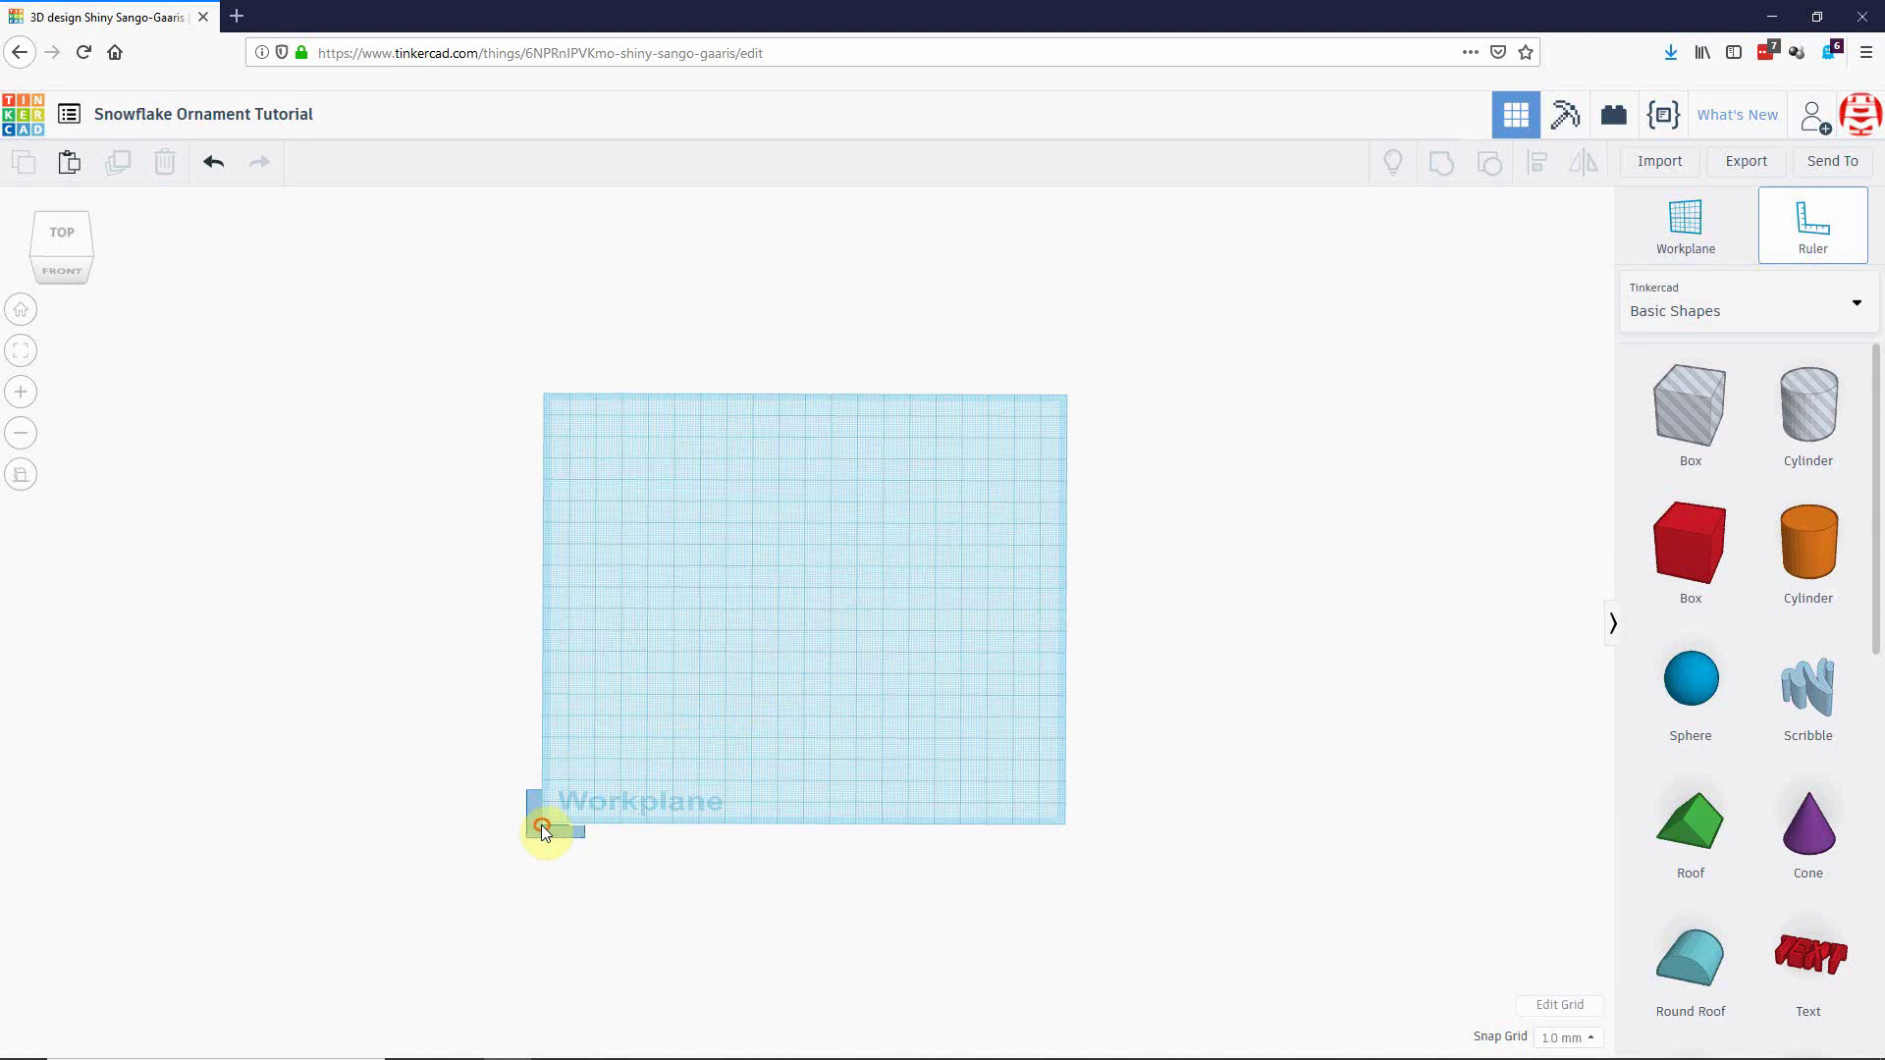
pyautogui.click(542, 823)
# Place a solid box on the workplane about 68 mm across and 106 mm back from the ruler origin.
pyautogui.scroll(4, 799, 715)
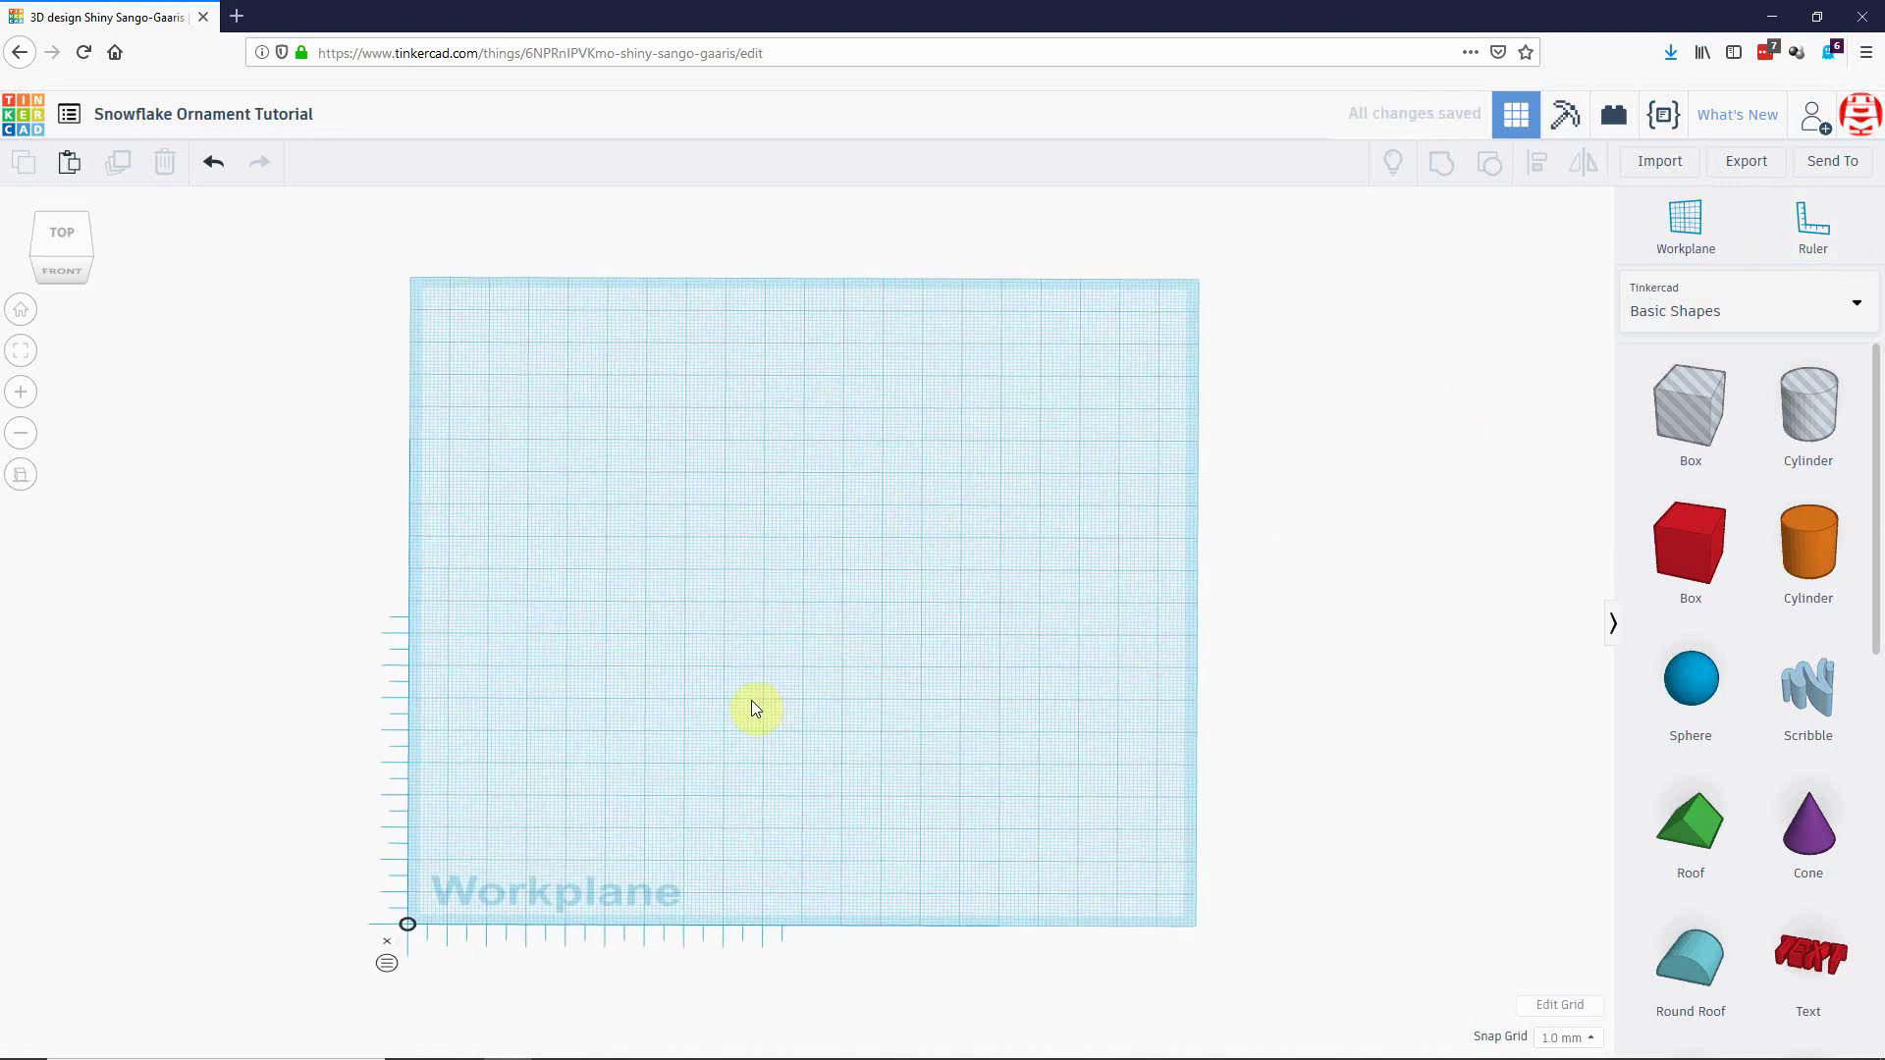
pyautogui.scroll(3, 754, 707)
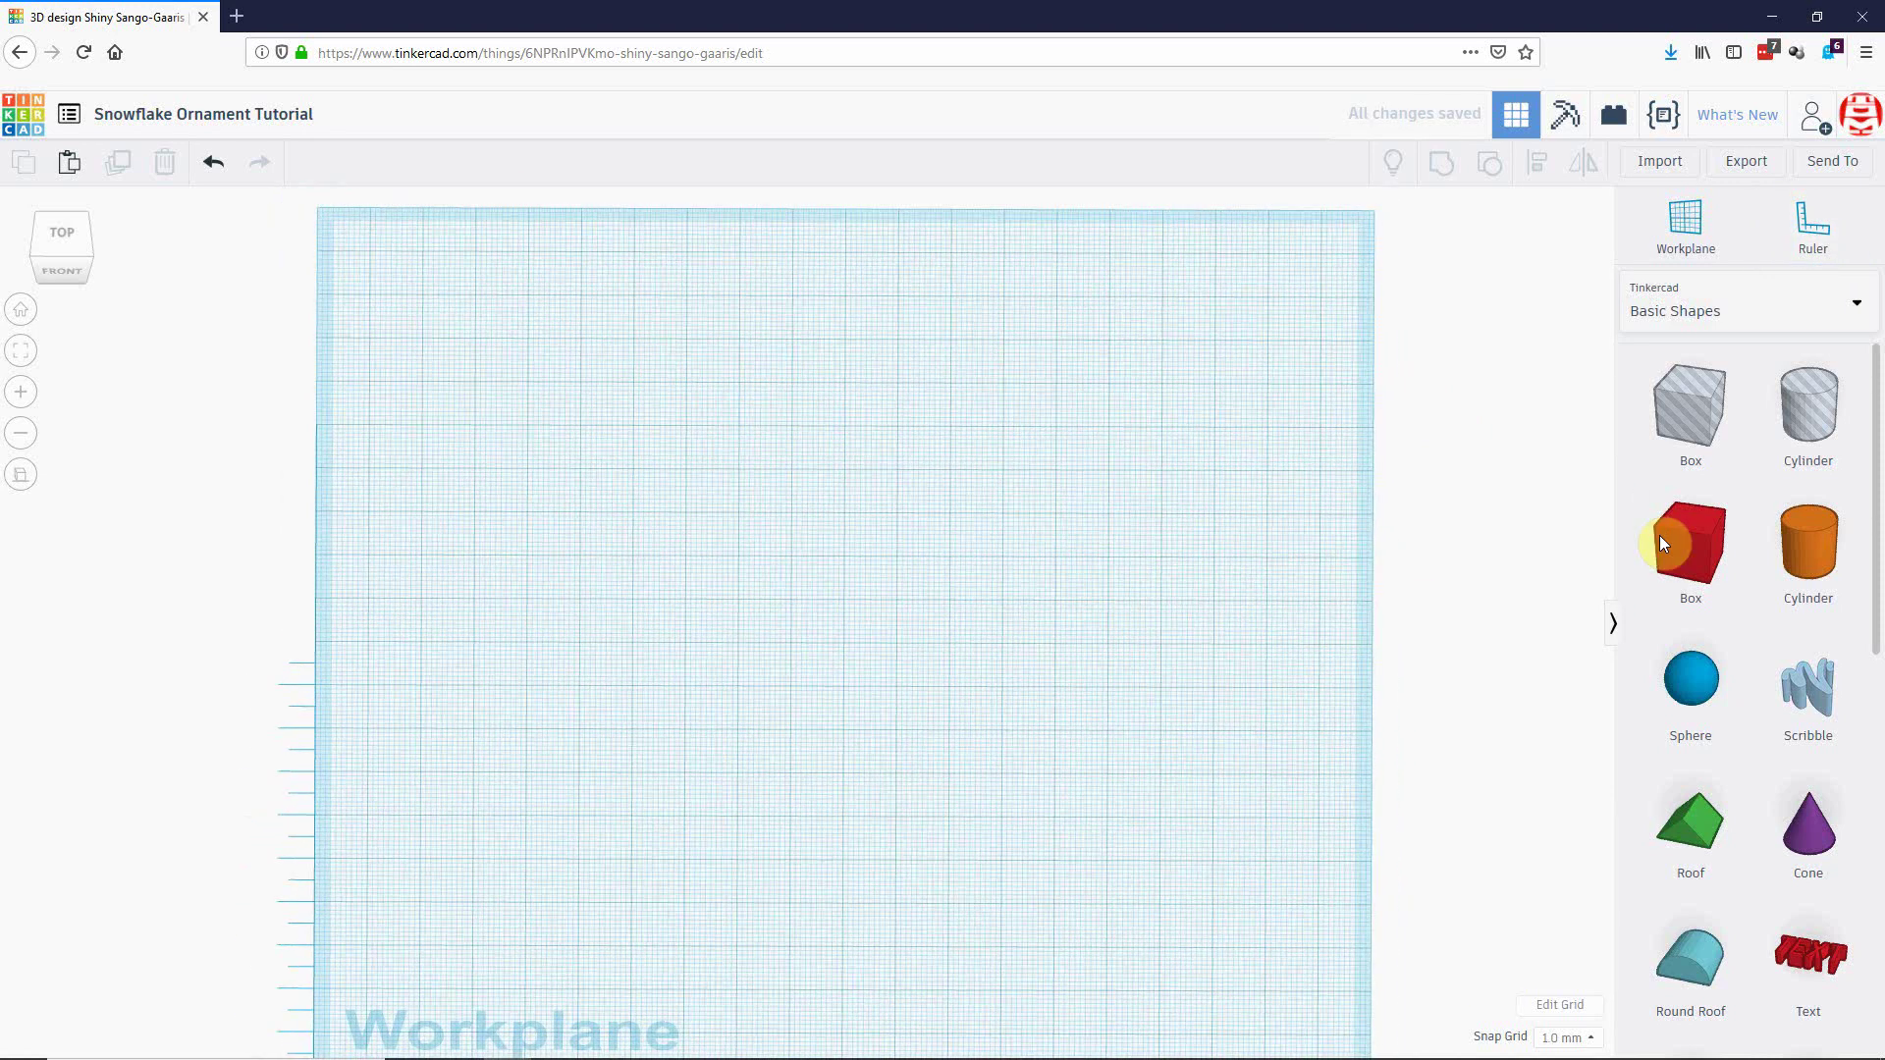
pyautogui.moveTo(1659, 543); pyautogui.dragTo(726, 575)
pyautogui.moveTo(892, 674); pyautogui.dragTo(745, 670, button='right')
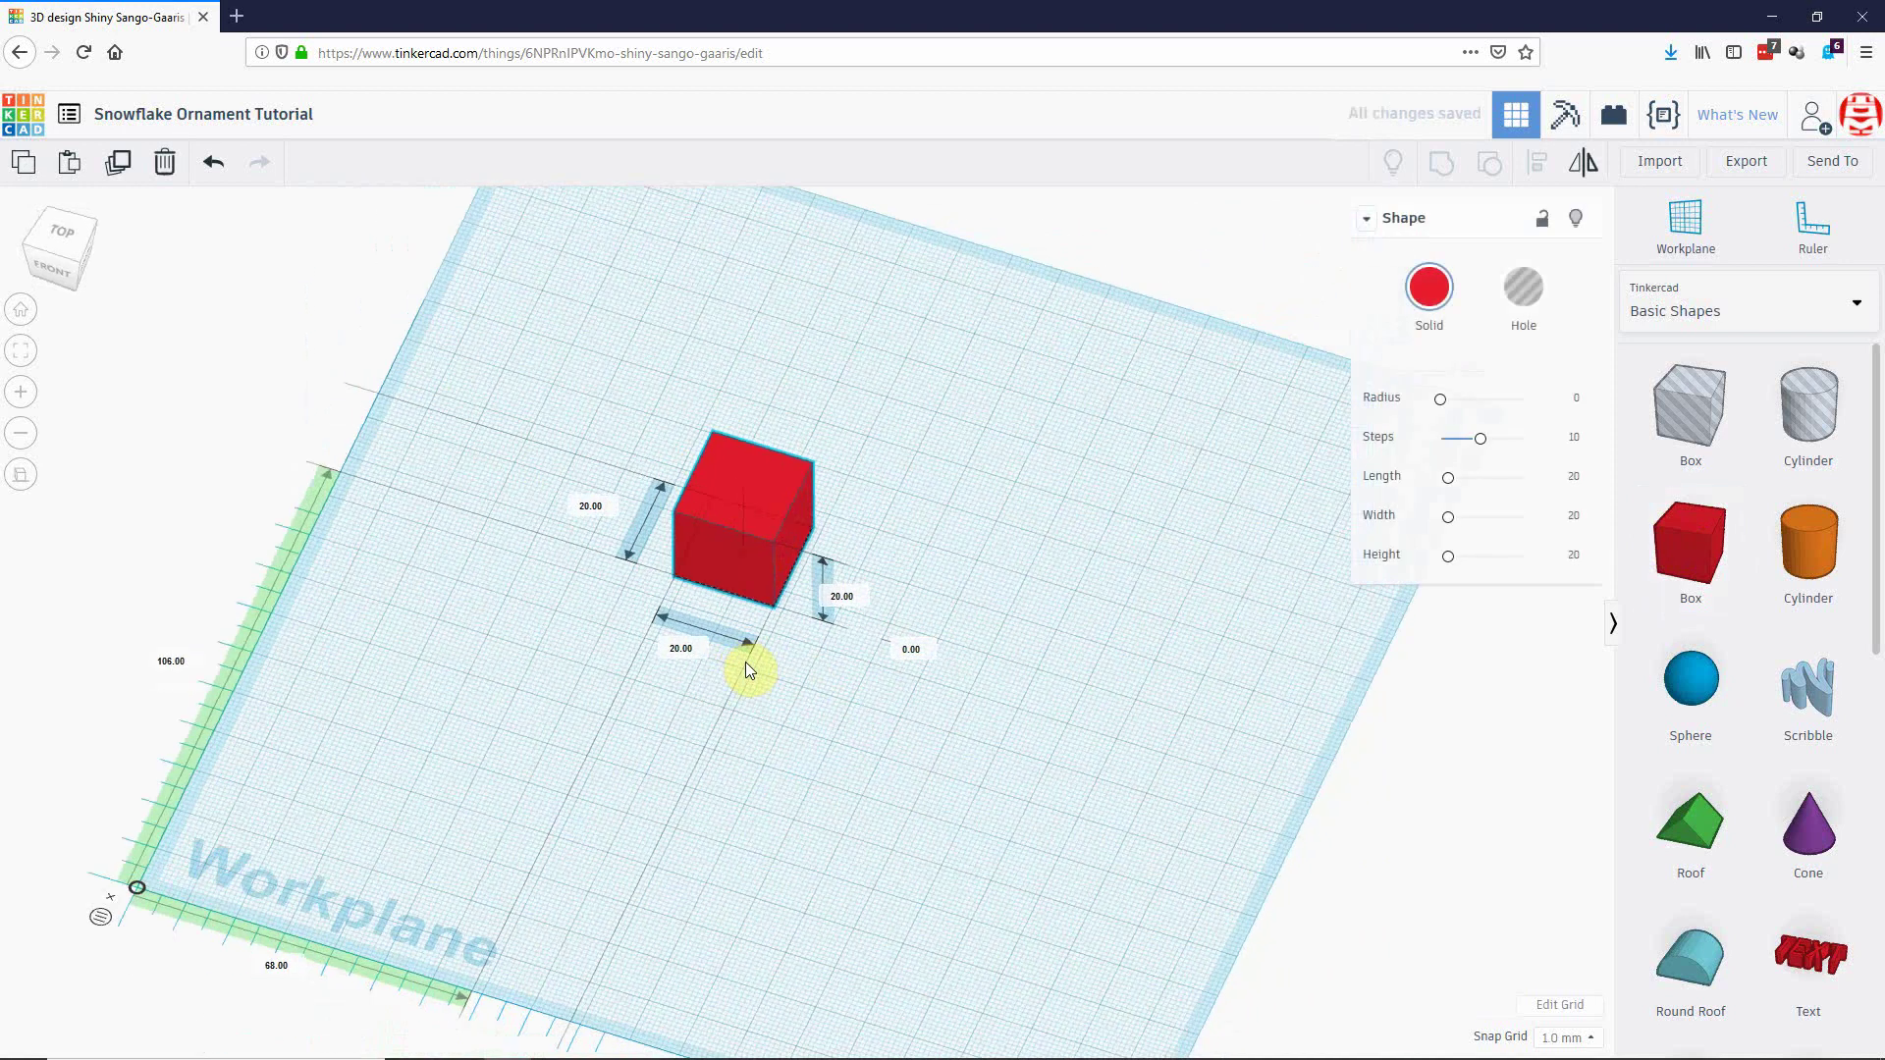
# Set the box's height to 2 mm and its front-to-back depth to 2 mm, making a thin bar.
pyautogui.click(842, 598)
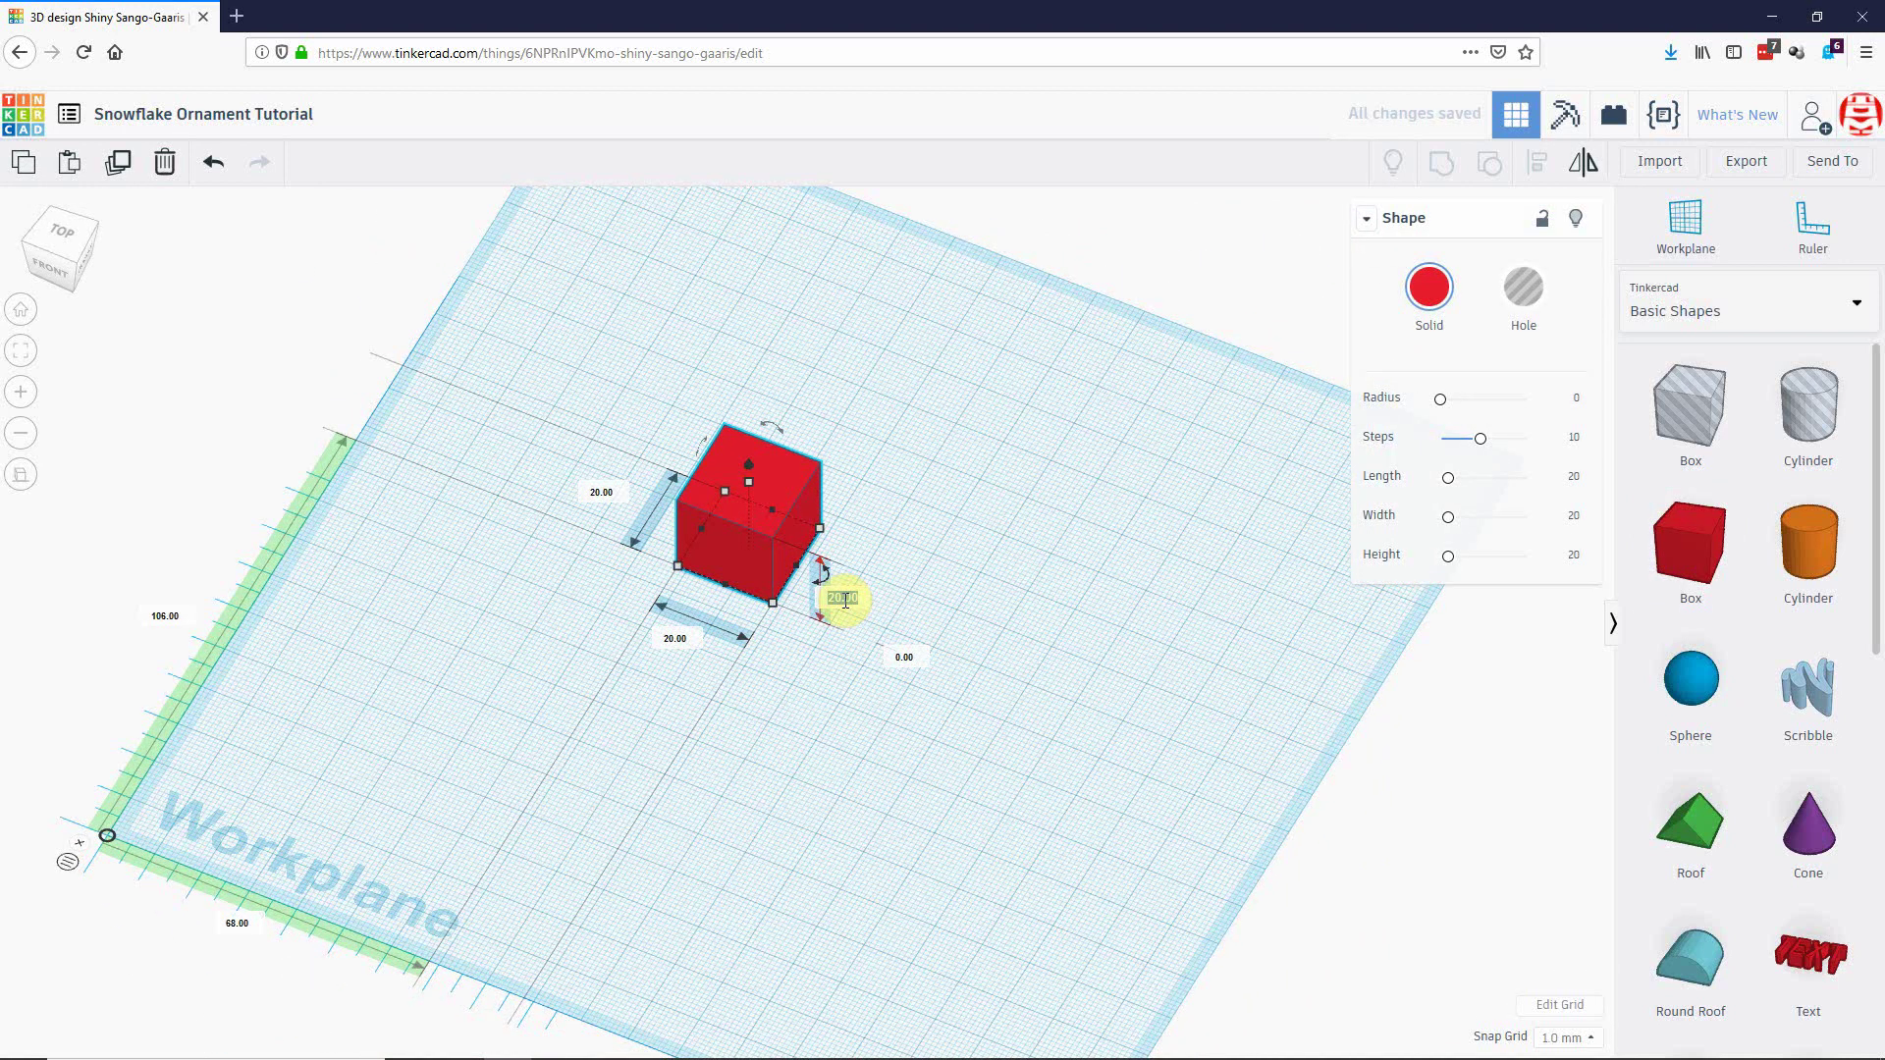
pyautogui.write('21')
pyautogui.press('Return')
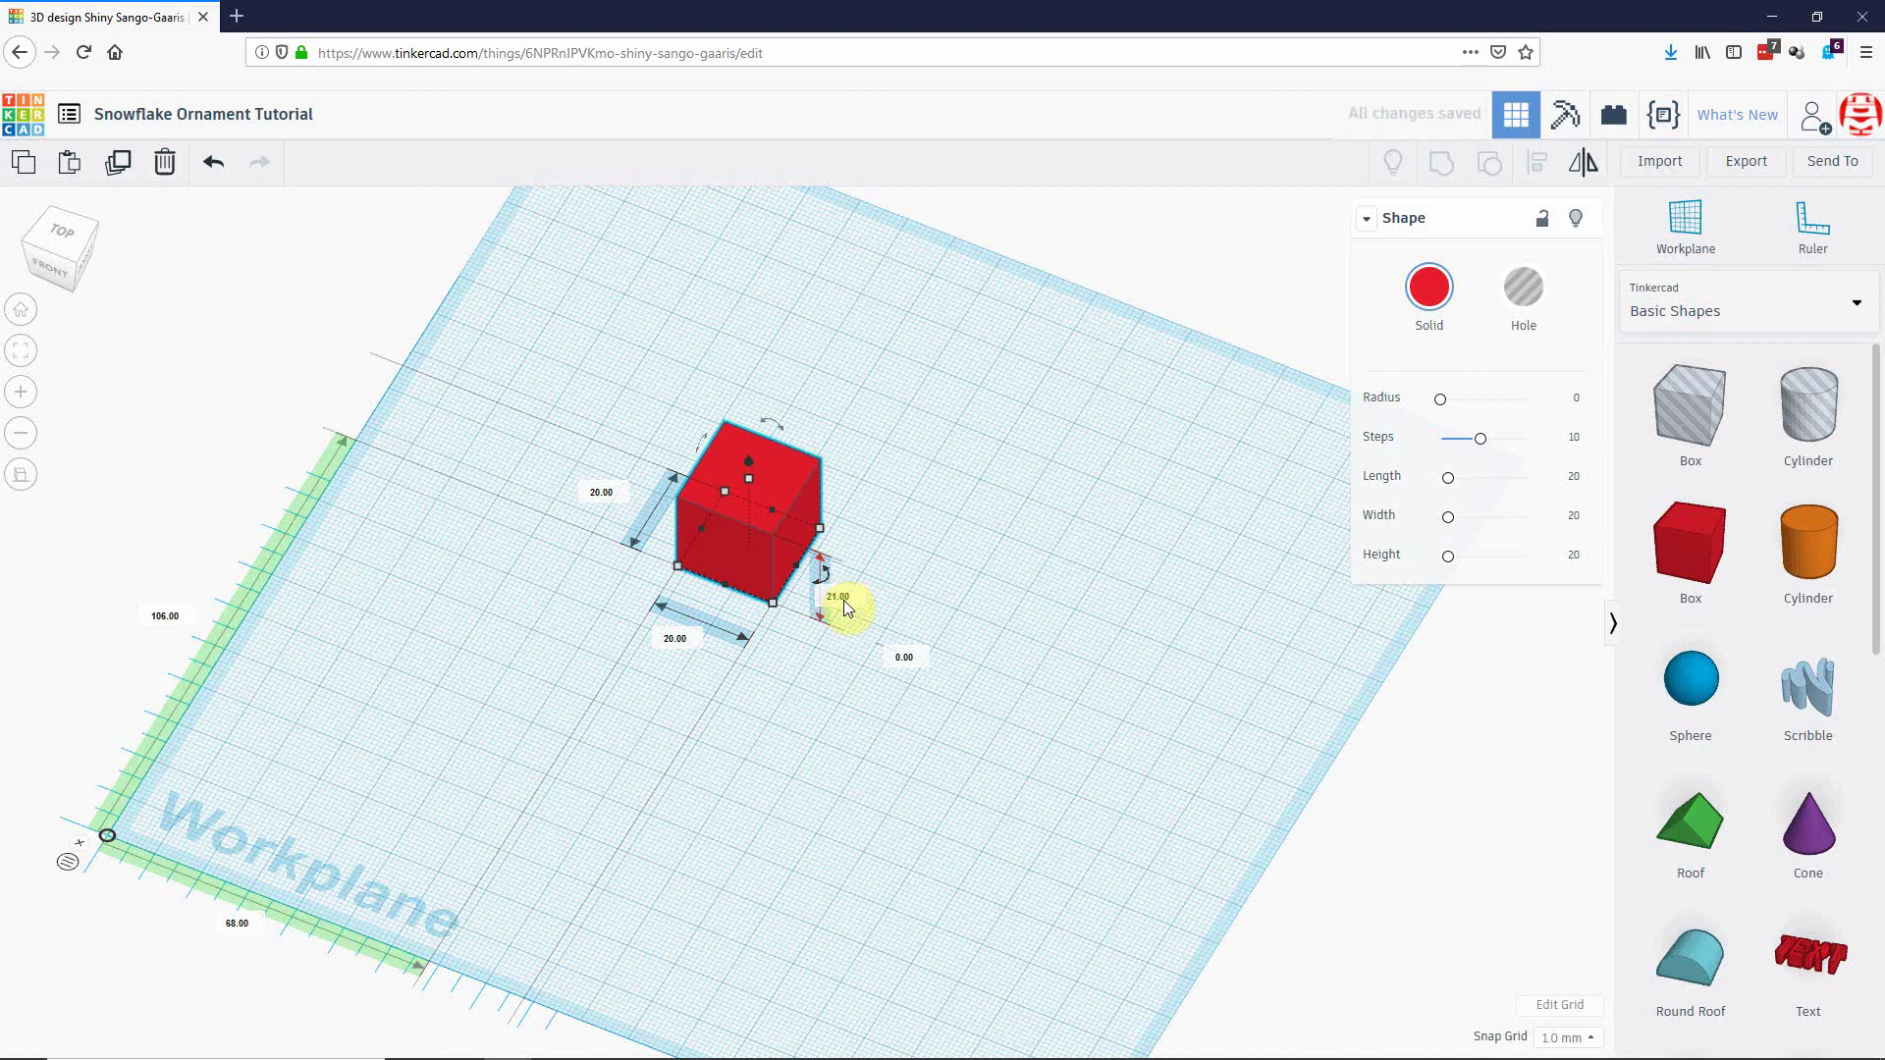
pyautogui.write('2')
pyautogui.press('Return')
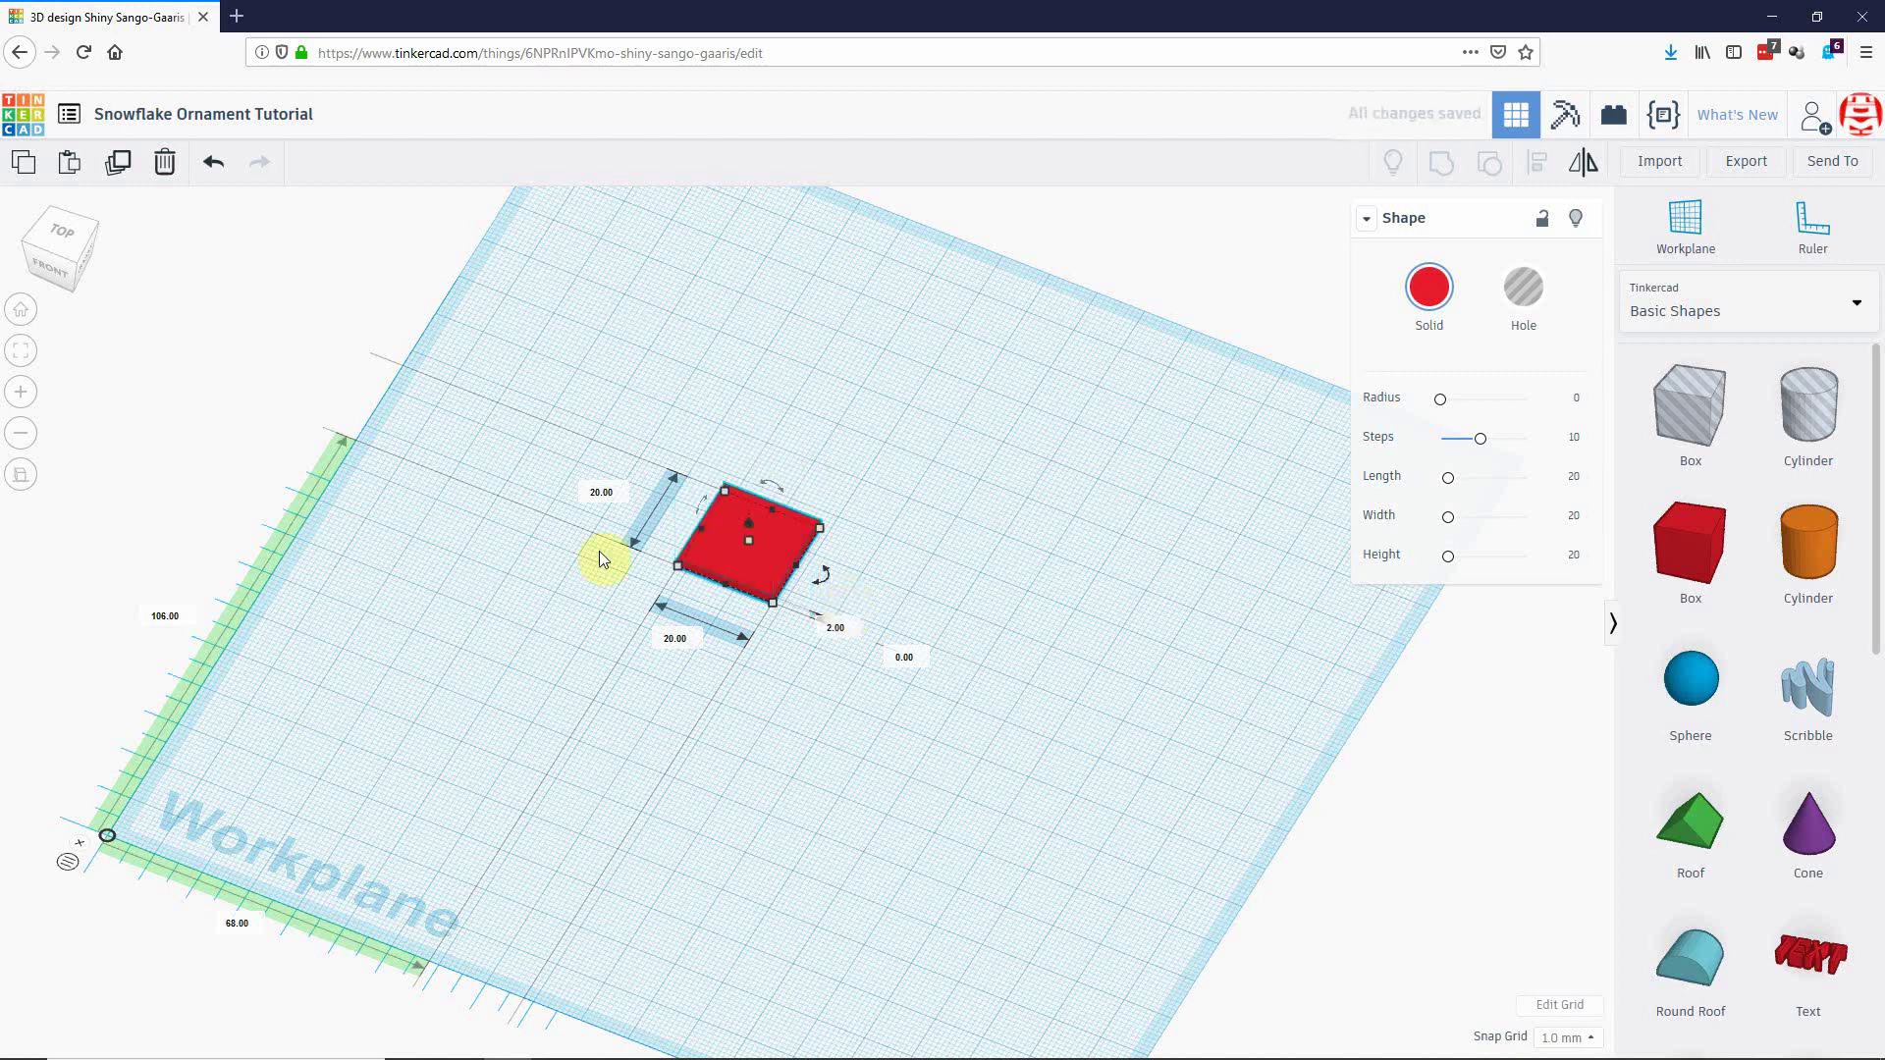
pyautogui.click(607, 493)
pyautogui.write('2')
pyautogui.press('Return')
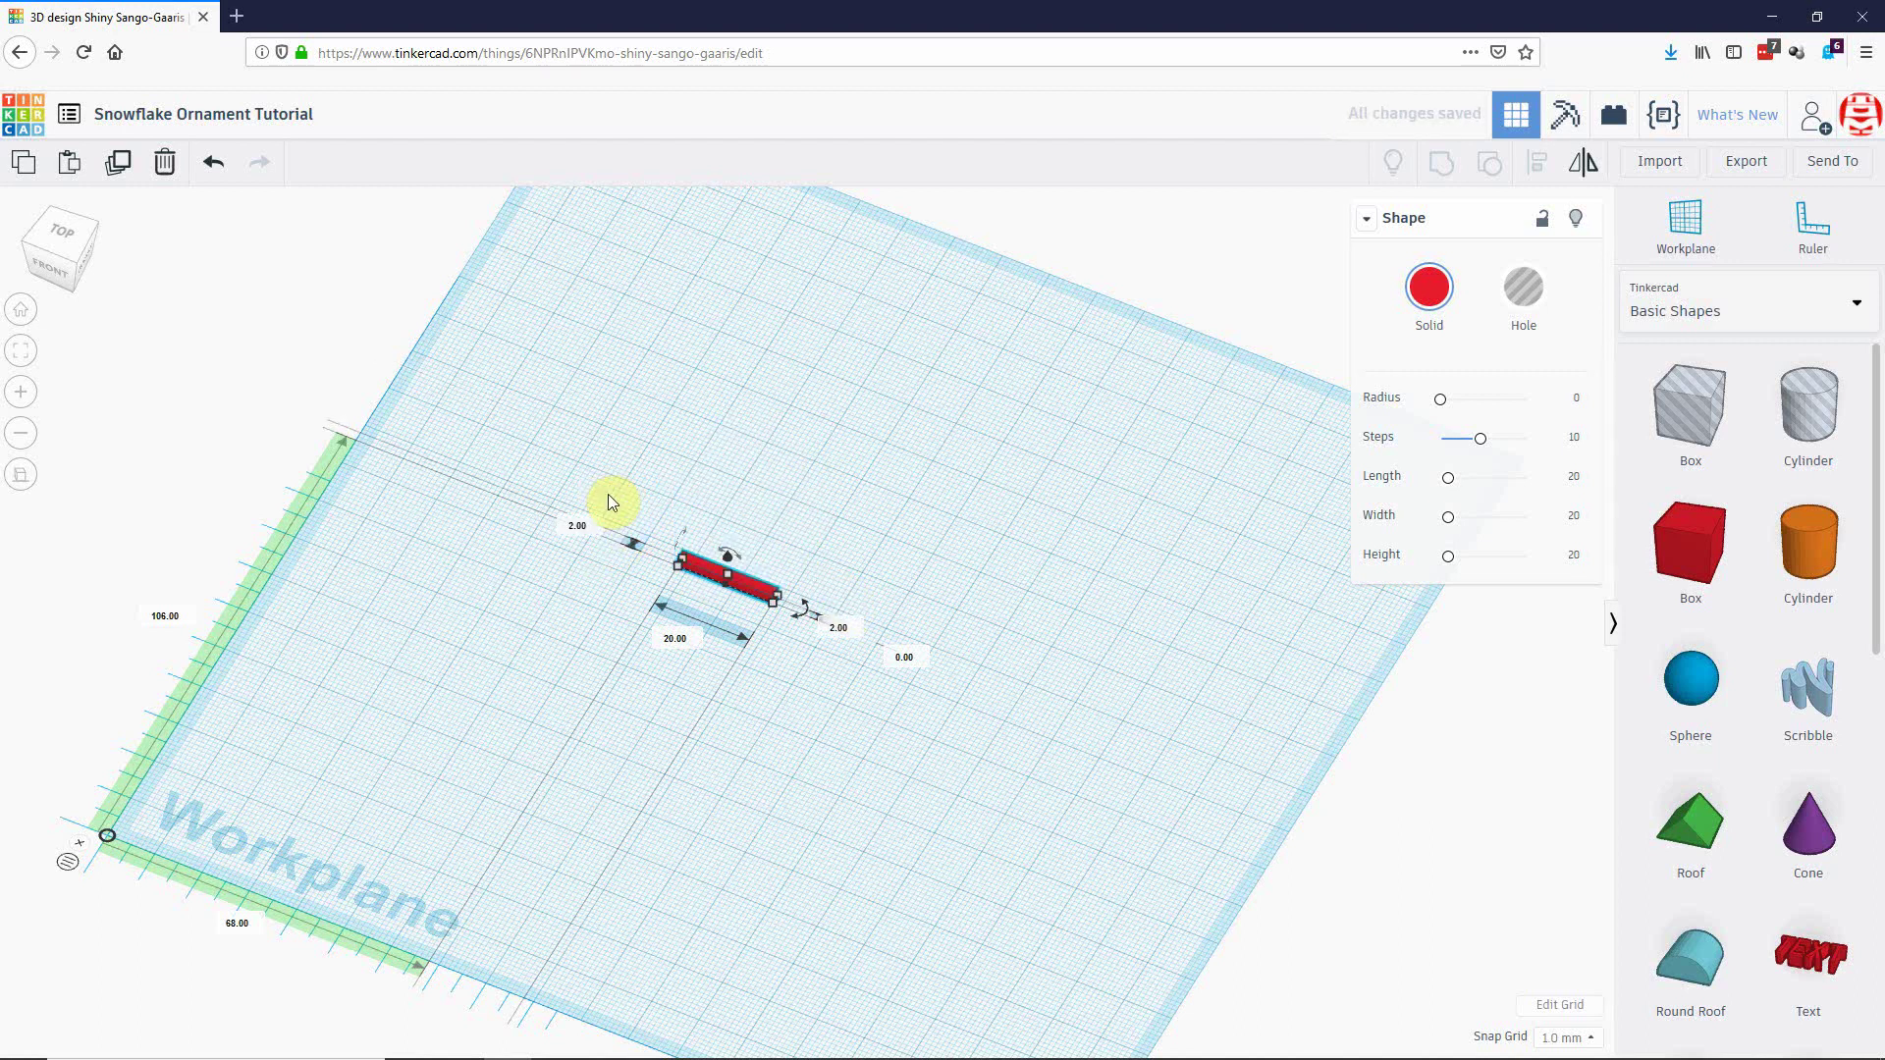
# Try a 4 mm front-to-back depth for the bar, and set it back to 2 mm.
pyautogui.moveTo(513, 620); pyautogui.dragTo(584, 655, button='right')
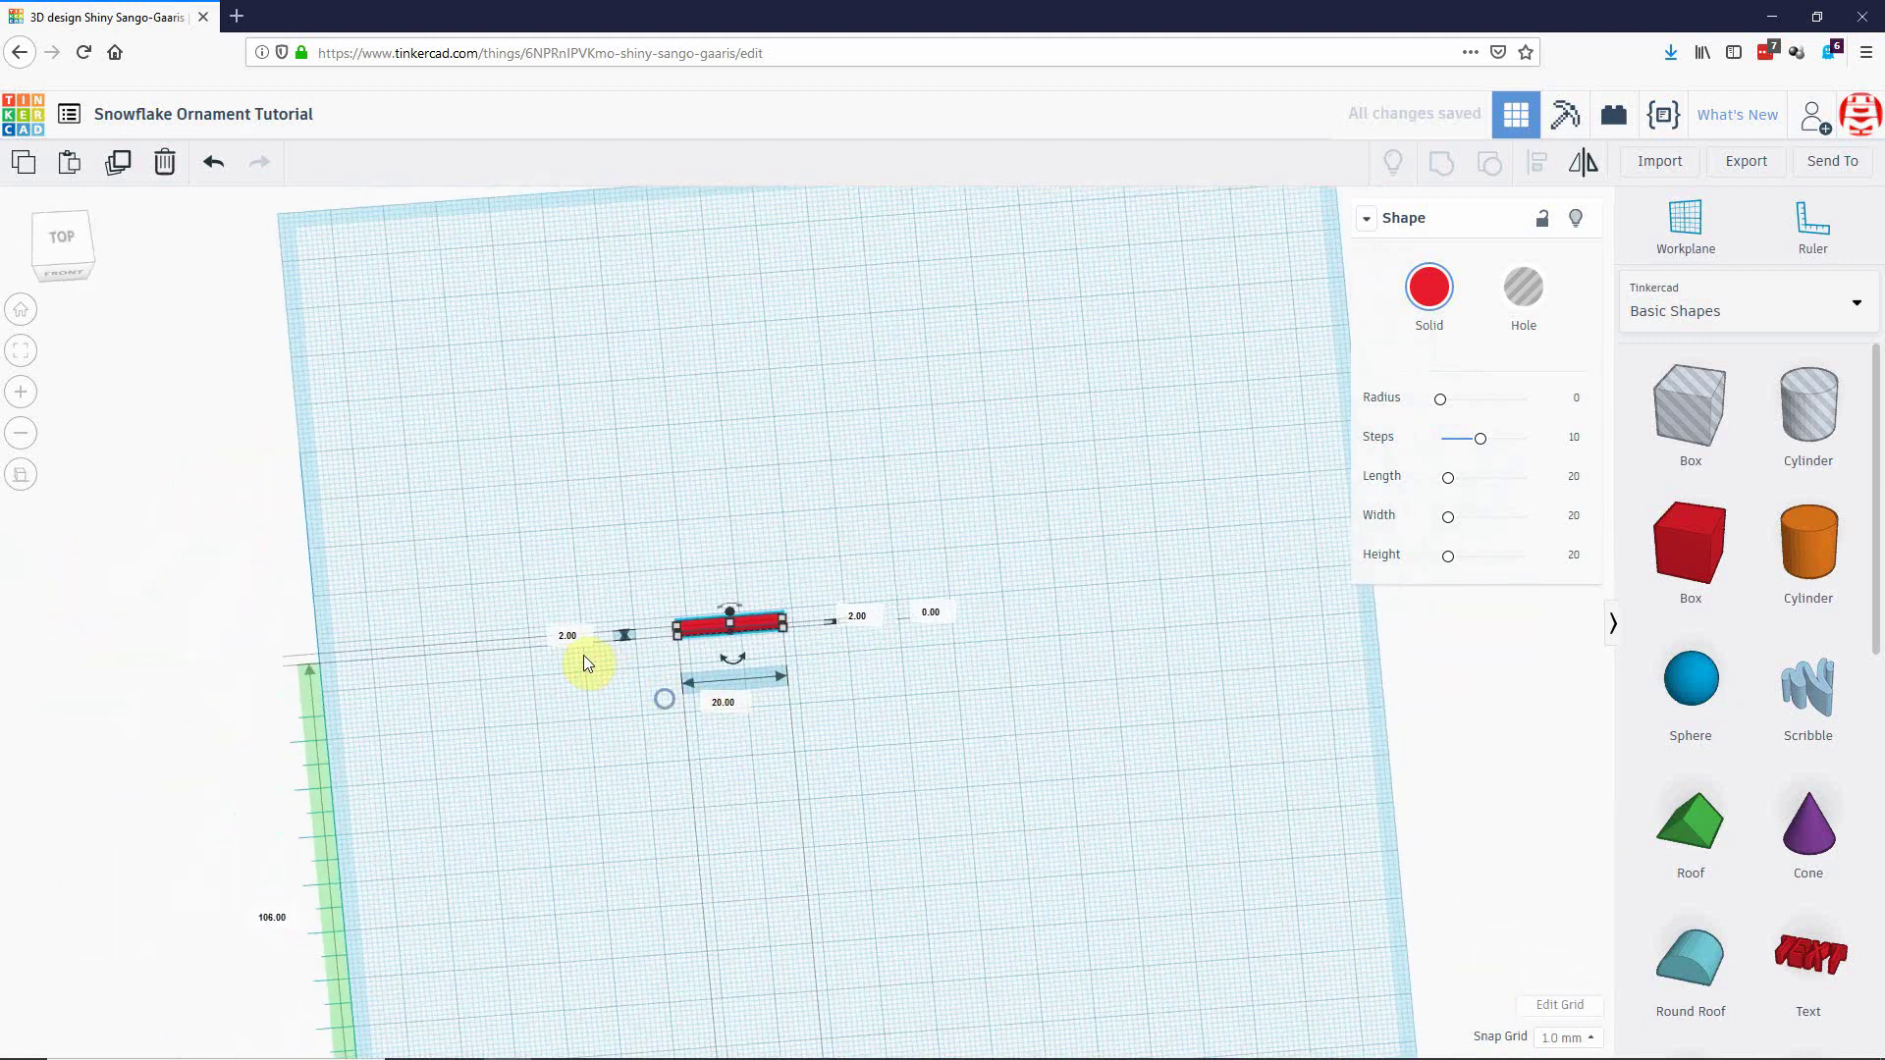
pyautogui.click(563, 622)
pyautogui.write('4')
pyautogui.press('Return')
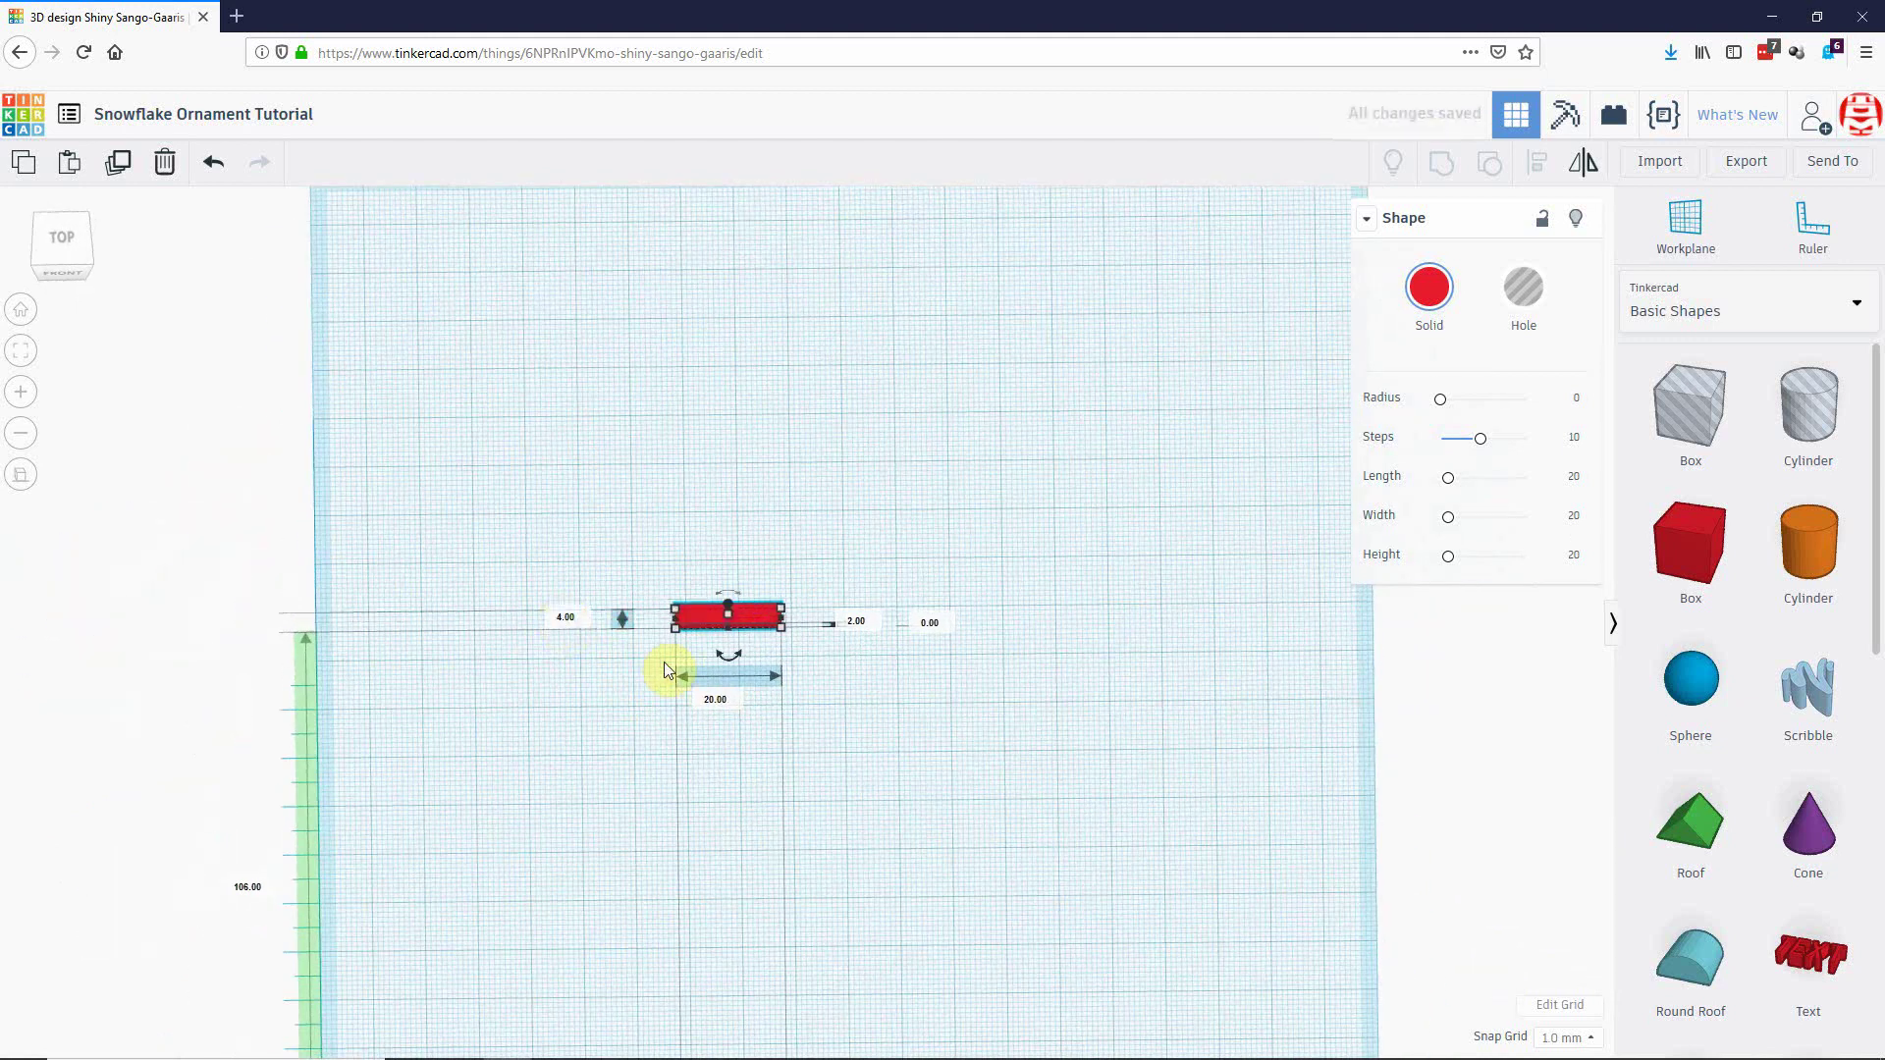
pyautogui.scroll(3, 627, 673)
pyautogui.click(441, 618)
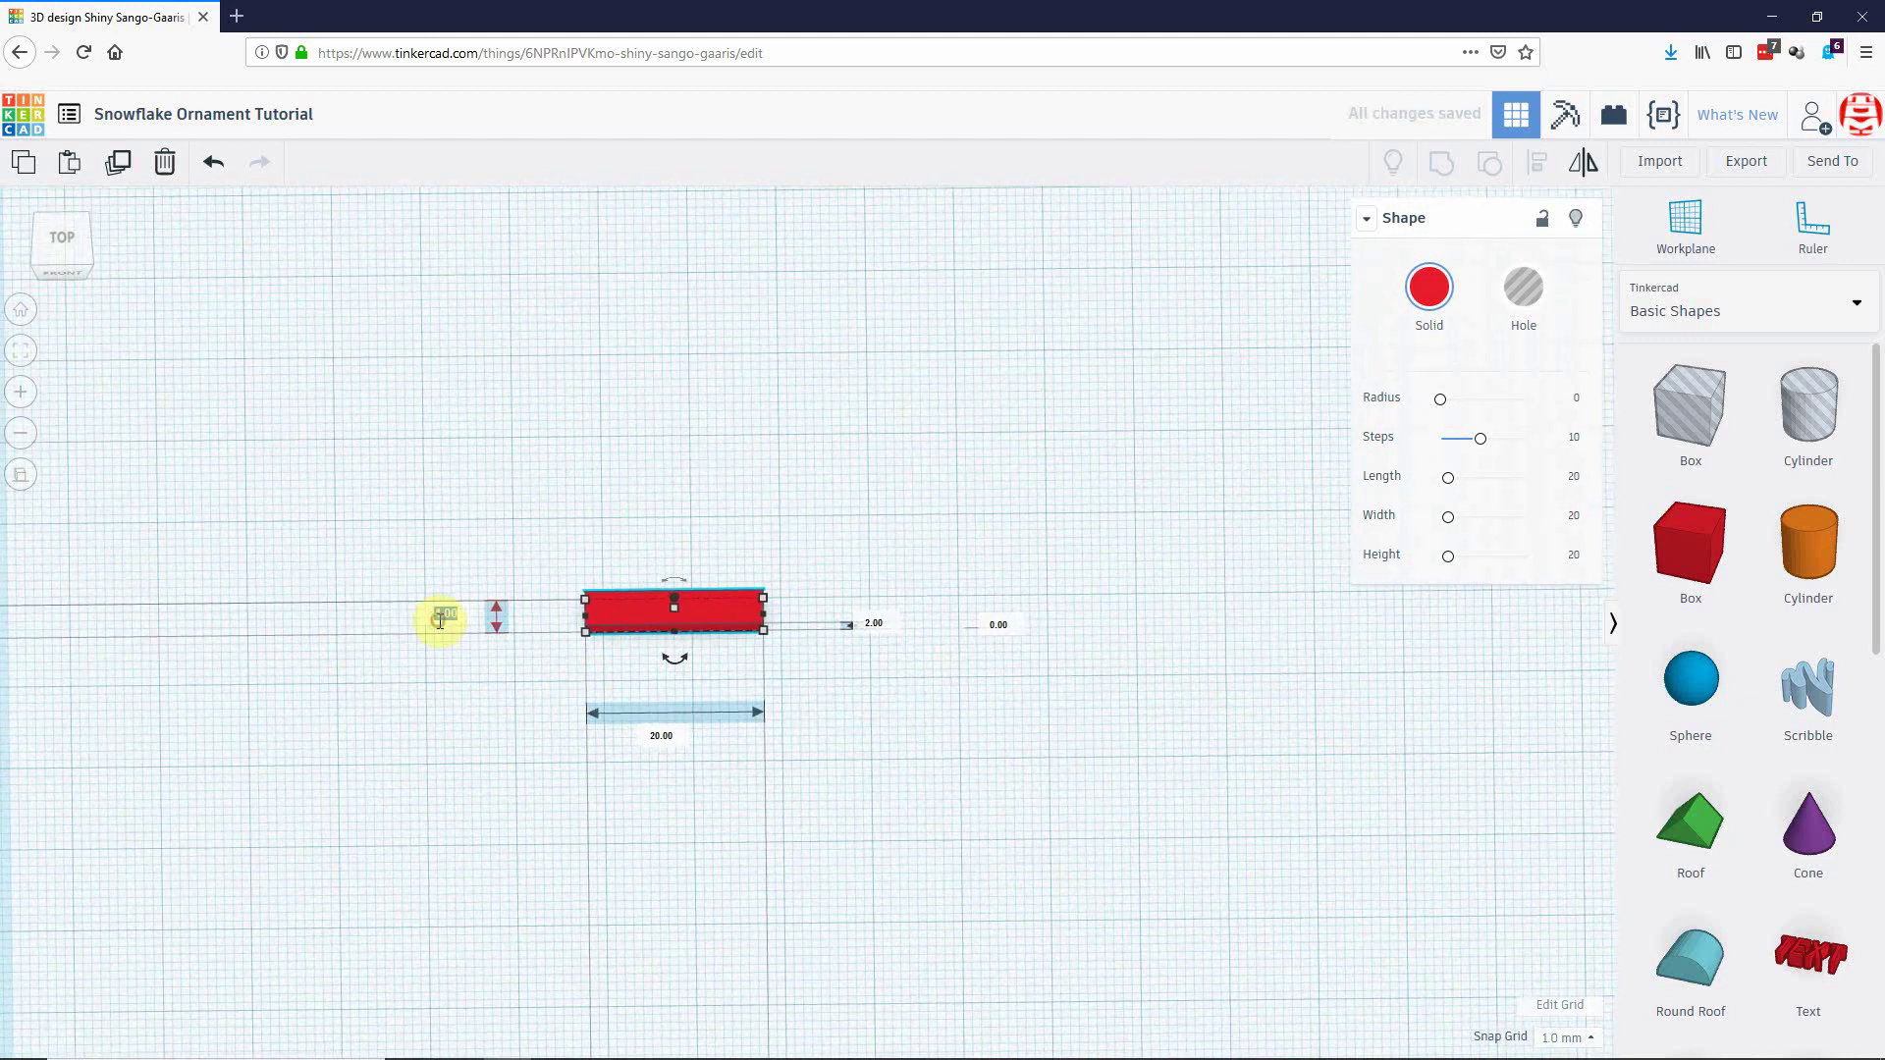
pyautogui.write('2')
pyautogui.press('Return')
# Change the bar's solid colour to white.
pyautogui.moveTo(480, 634); pyautogui.dragTo(568, 665, button='right')
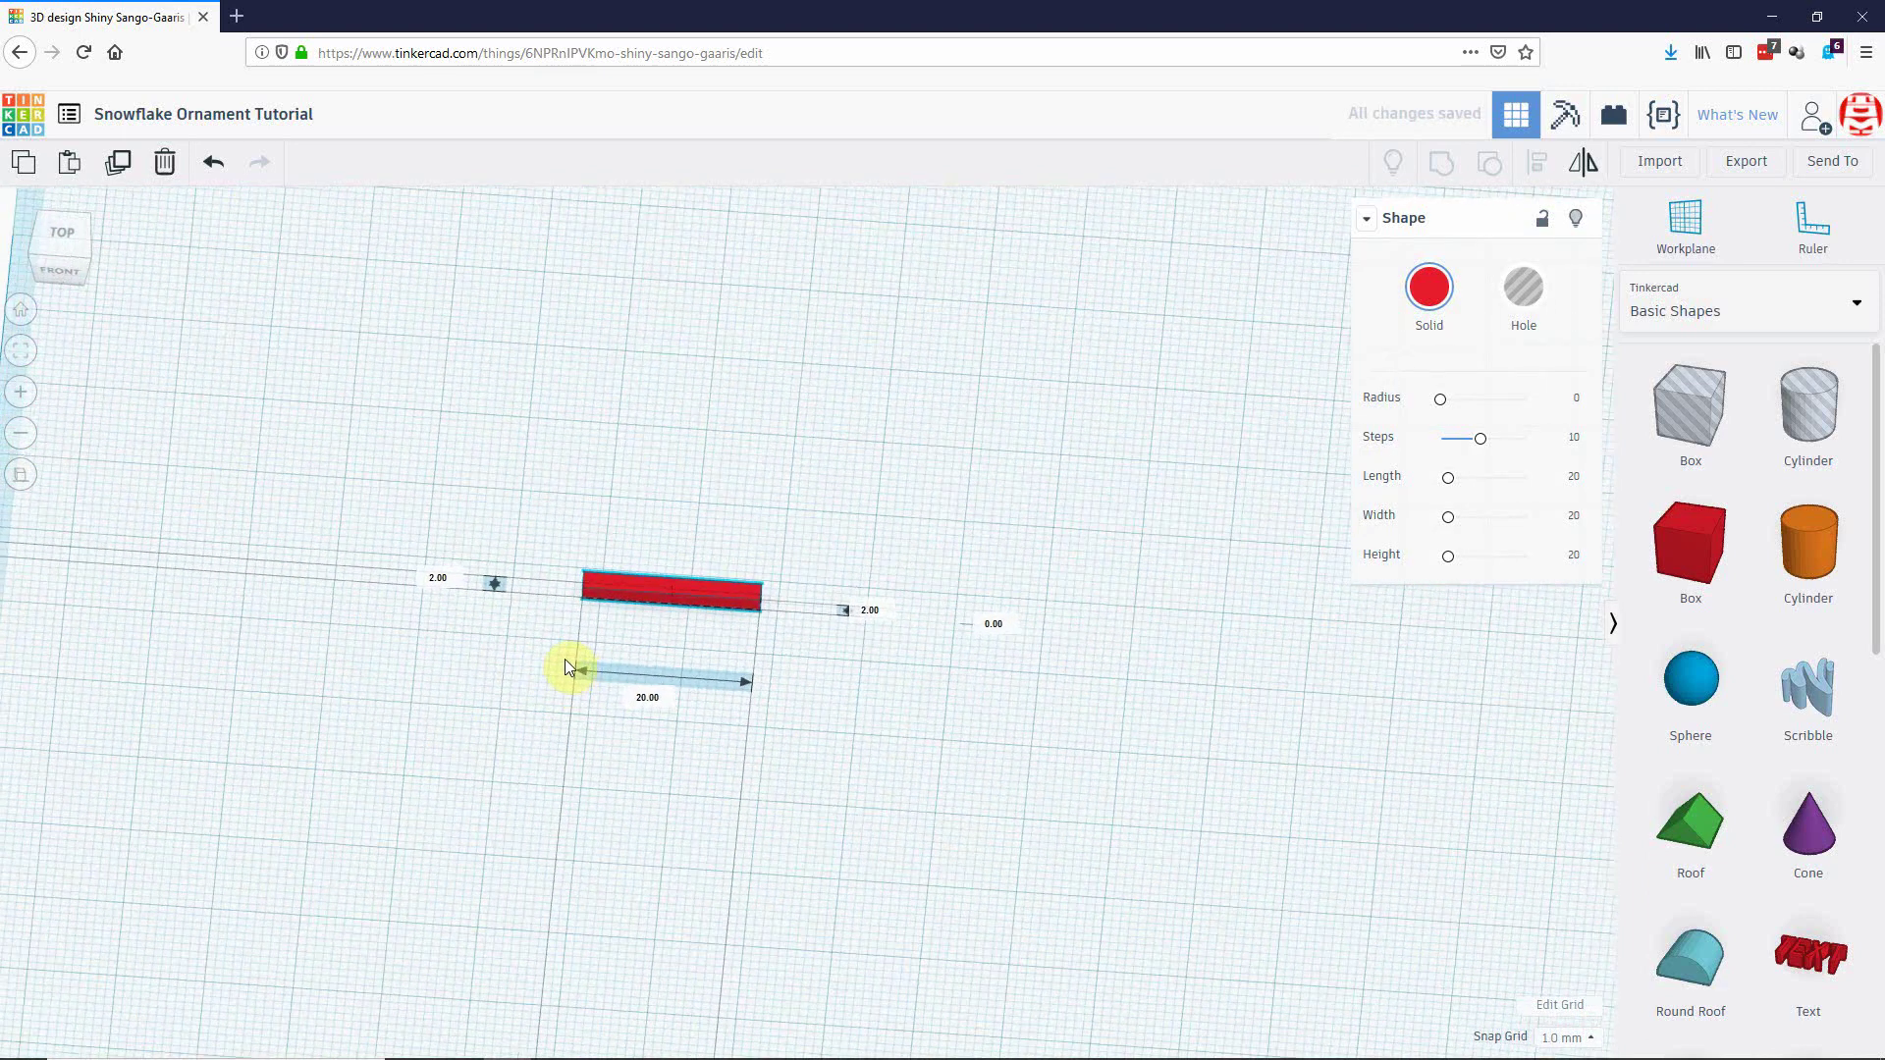
pyautogui.click(1430, 295)
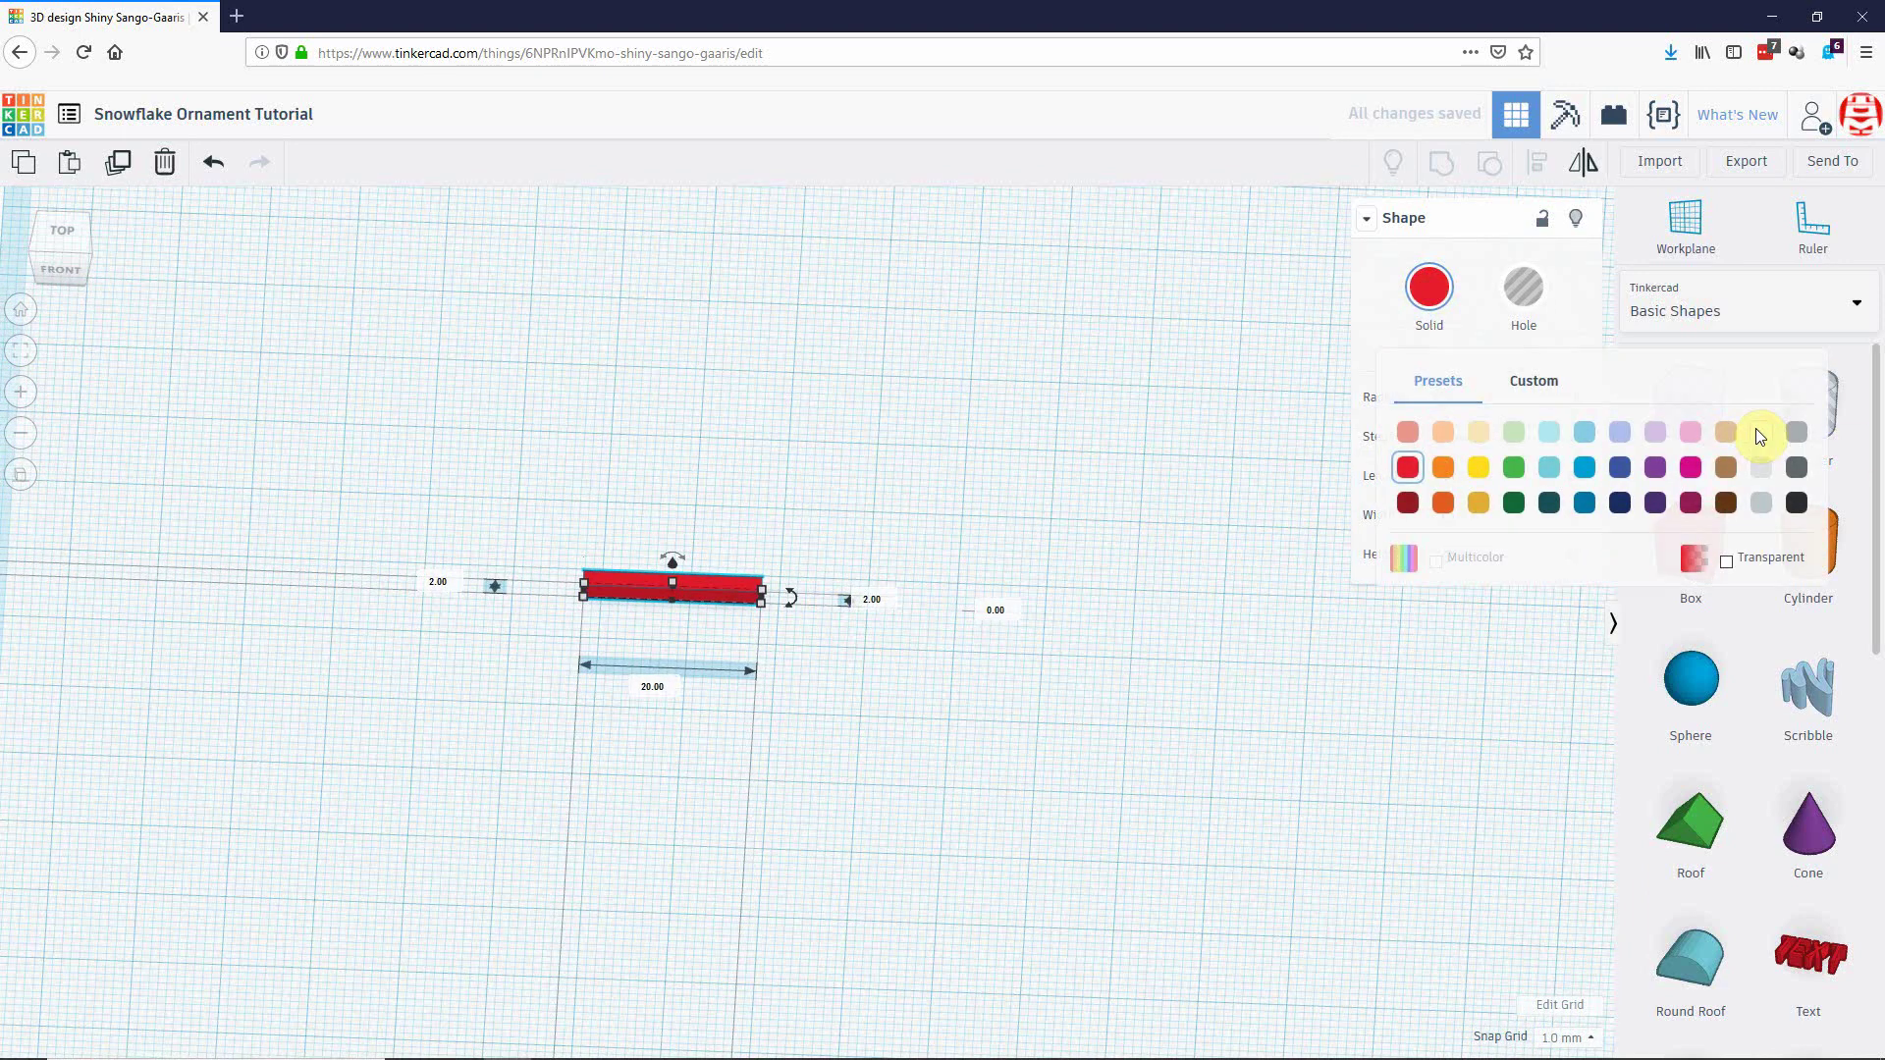
pyautogui.click(1759, 432)
# Duplicate the white bar, move the copy in front of the original, and set the copy's length to 10 mm.
pyautogui.moveTo(983, 446); pyautogui.dragTo(956, 651, button='right')
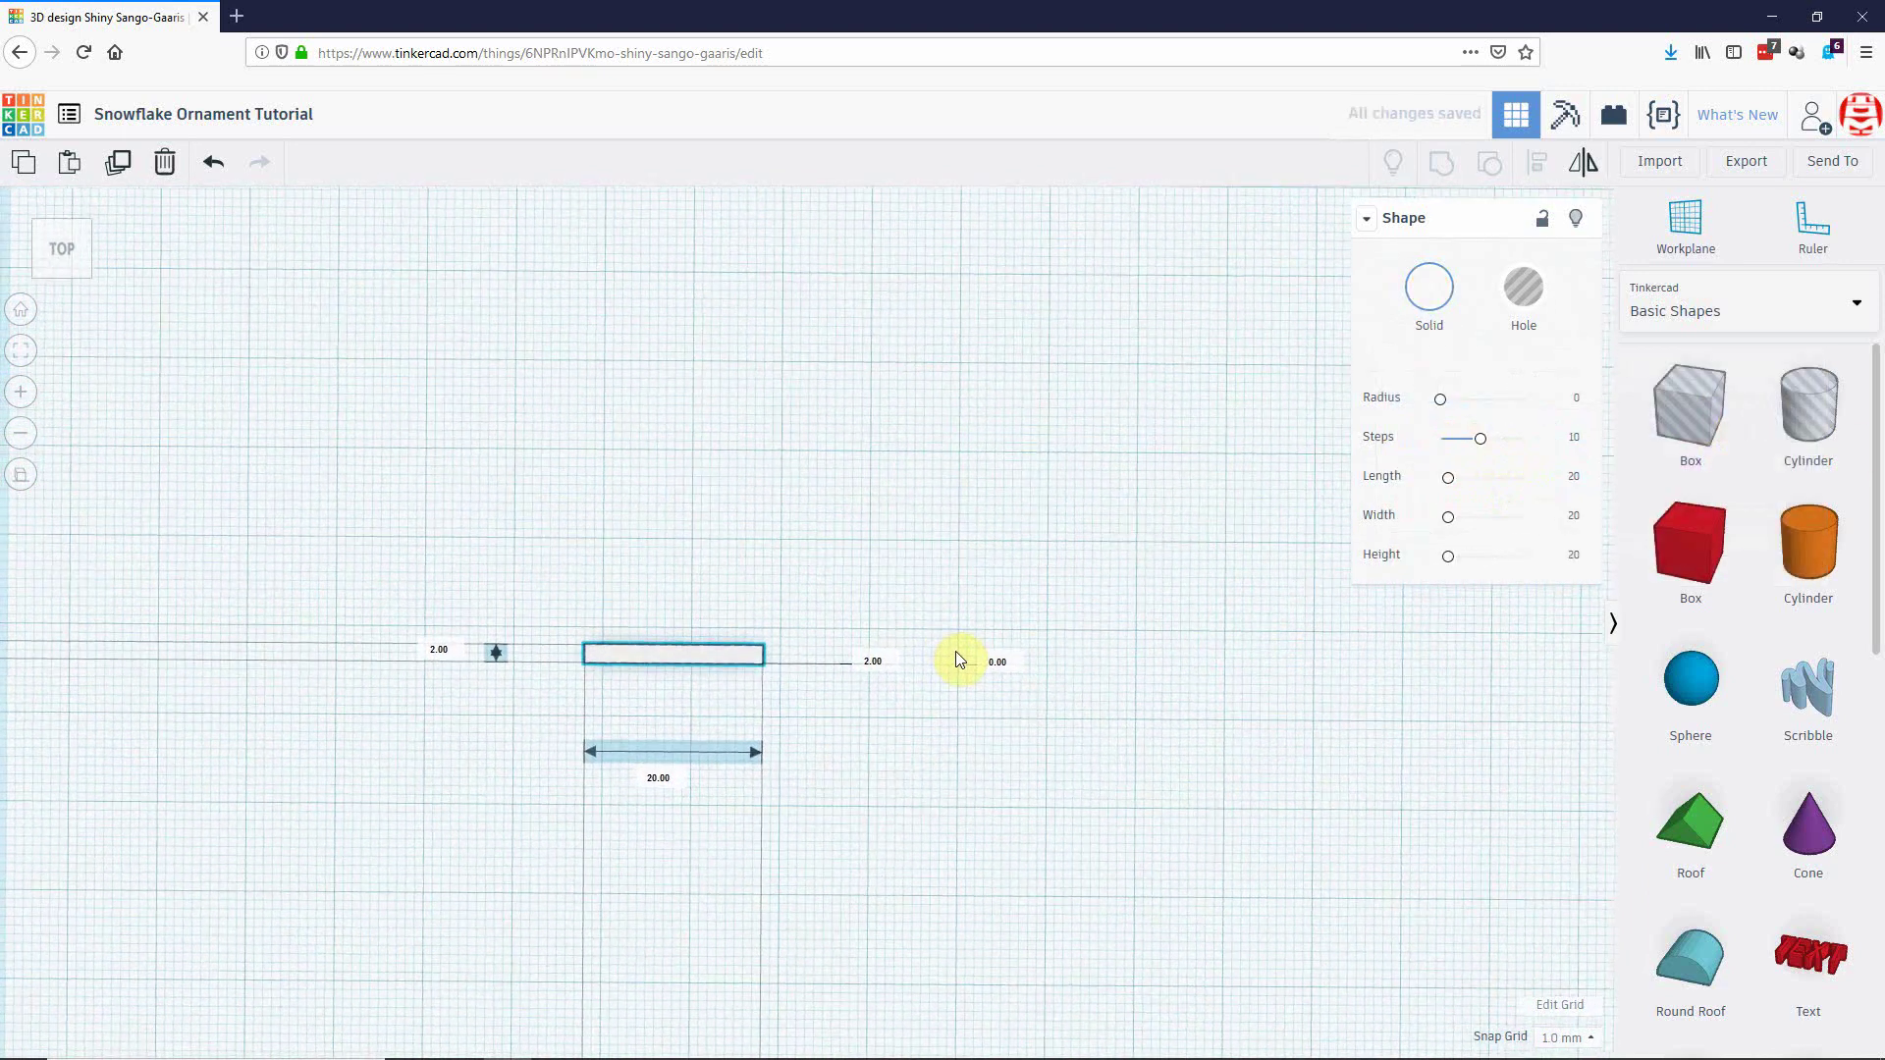
pyautogui.moveTo(727, 656); pyautogui.dragTo(502, 462, button='middle')
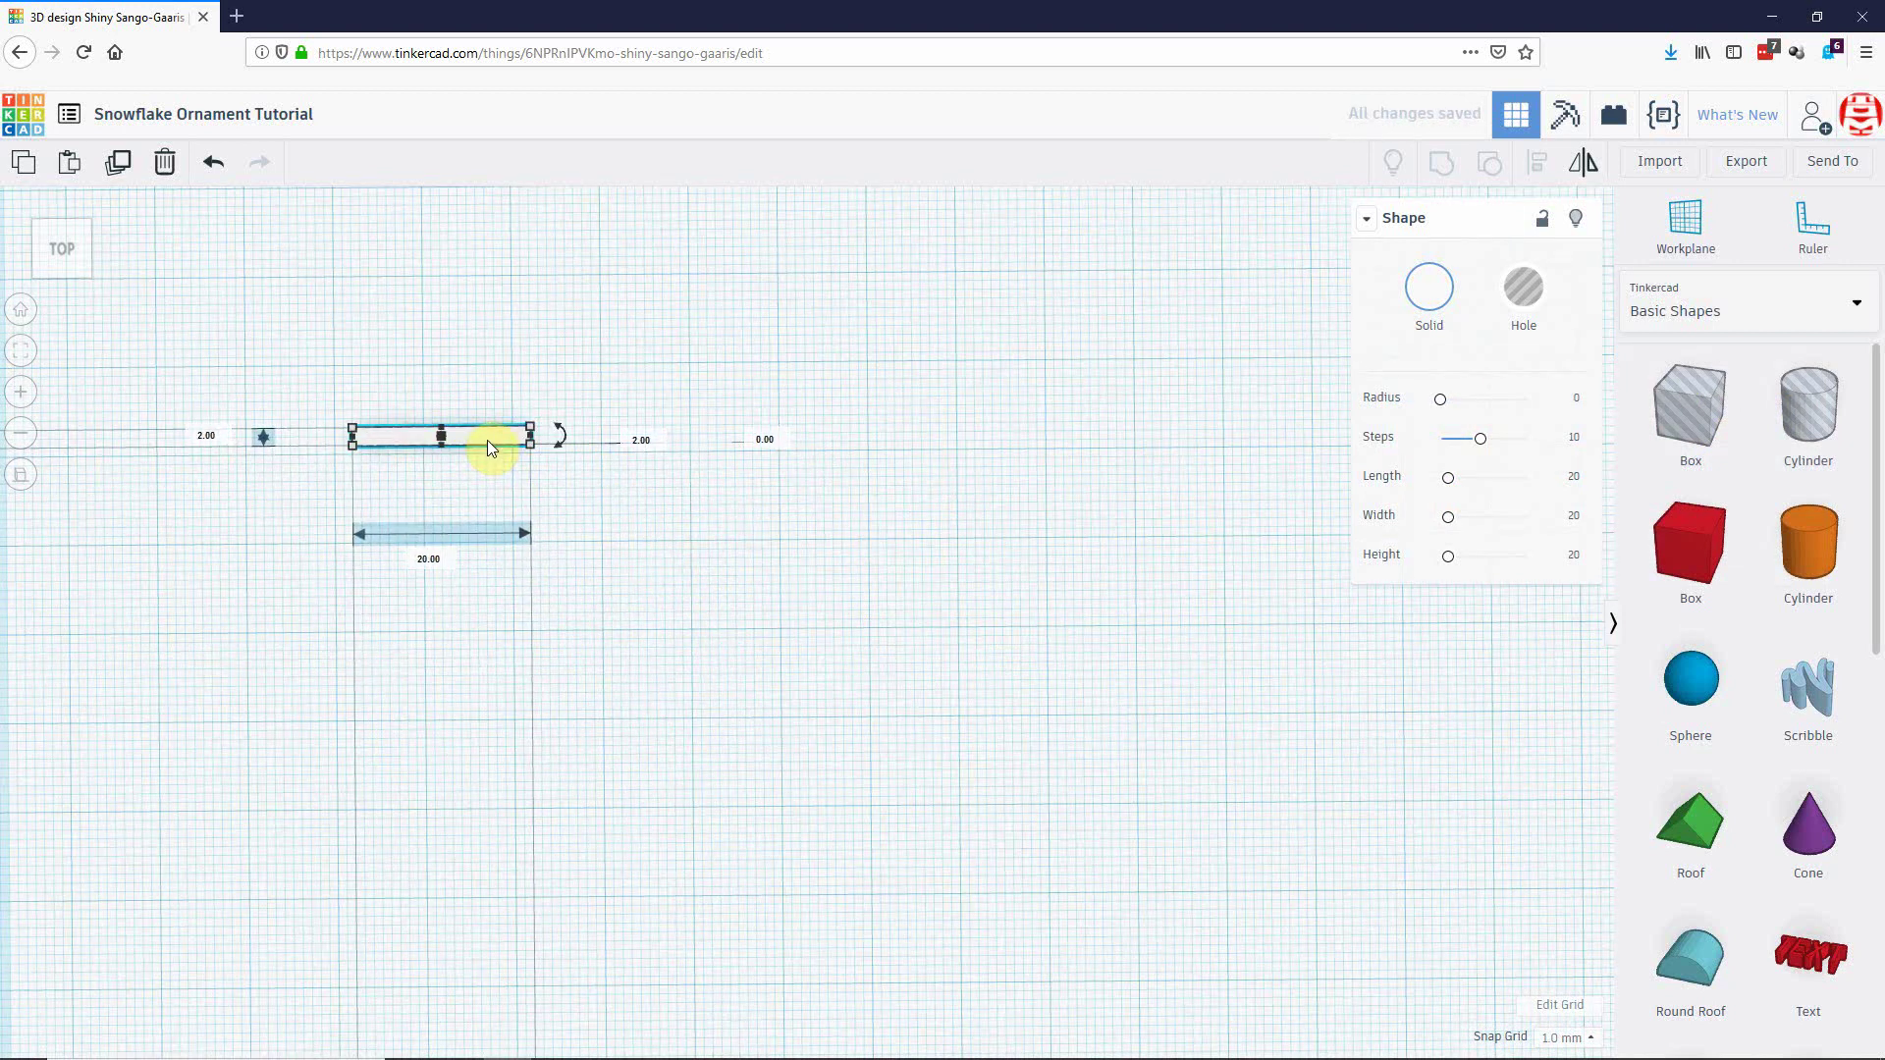
pyautogui.hotkey('ctrl', 'd')
pyautogui.moveTo(486, 440); pyautogui.dragTo(473, 598)
pyautogui.click(435, 717)
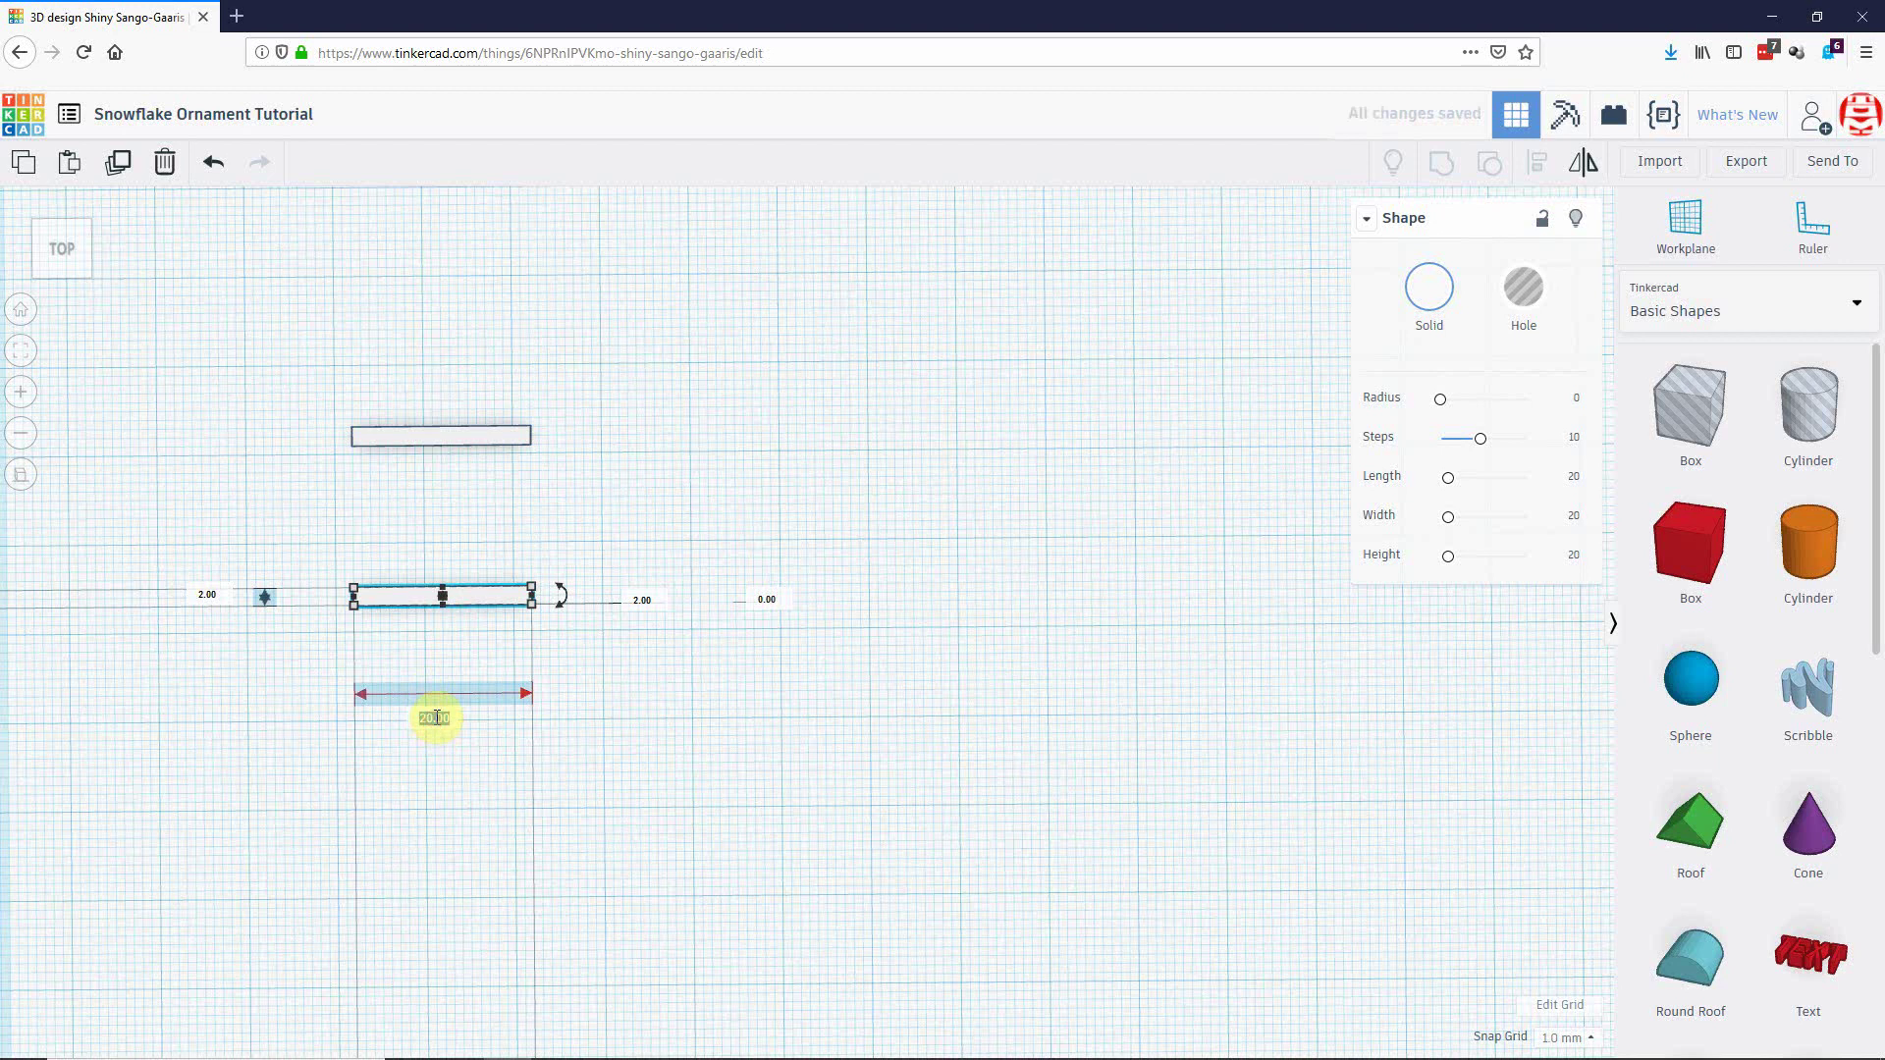
pyautogui.write('10')
pyautogui.click(555, 723)
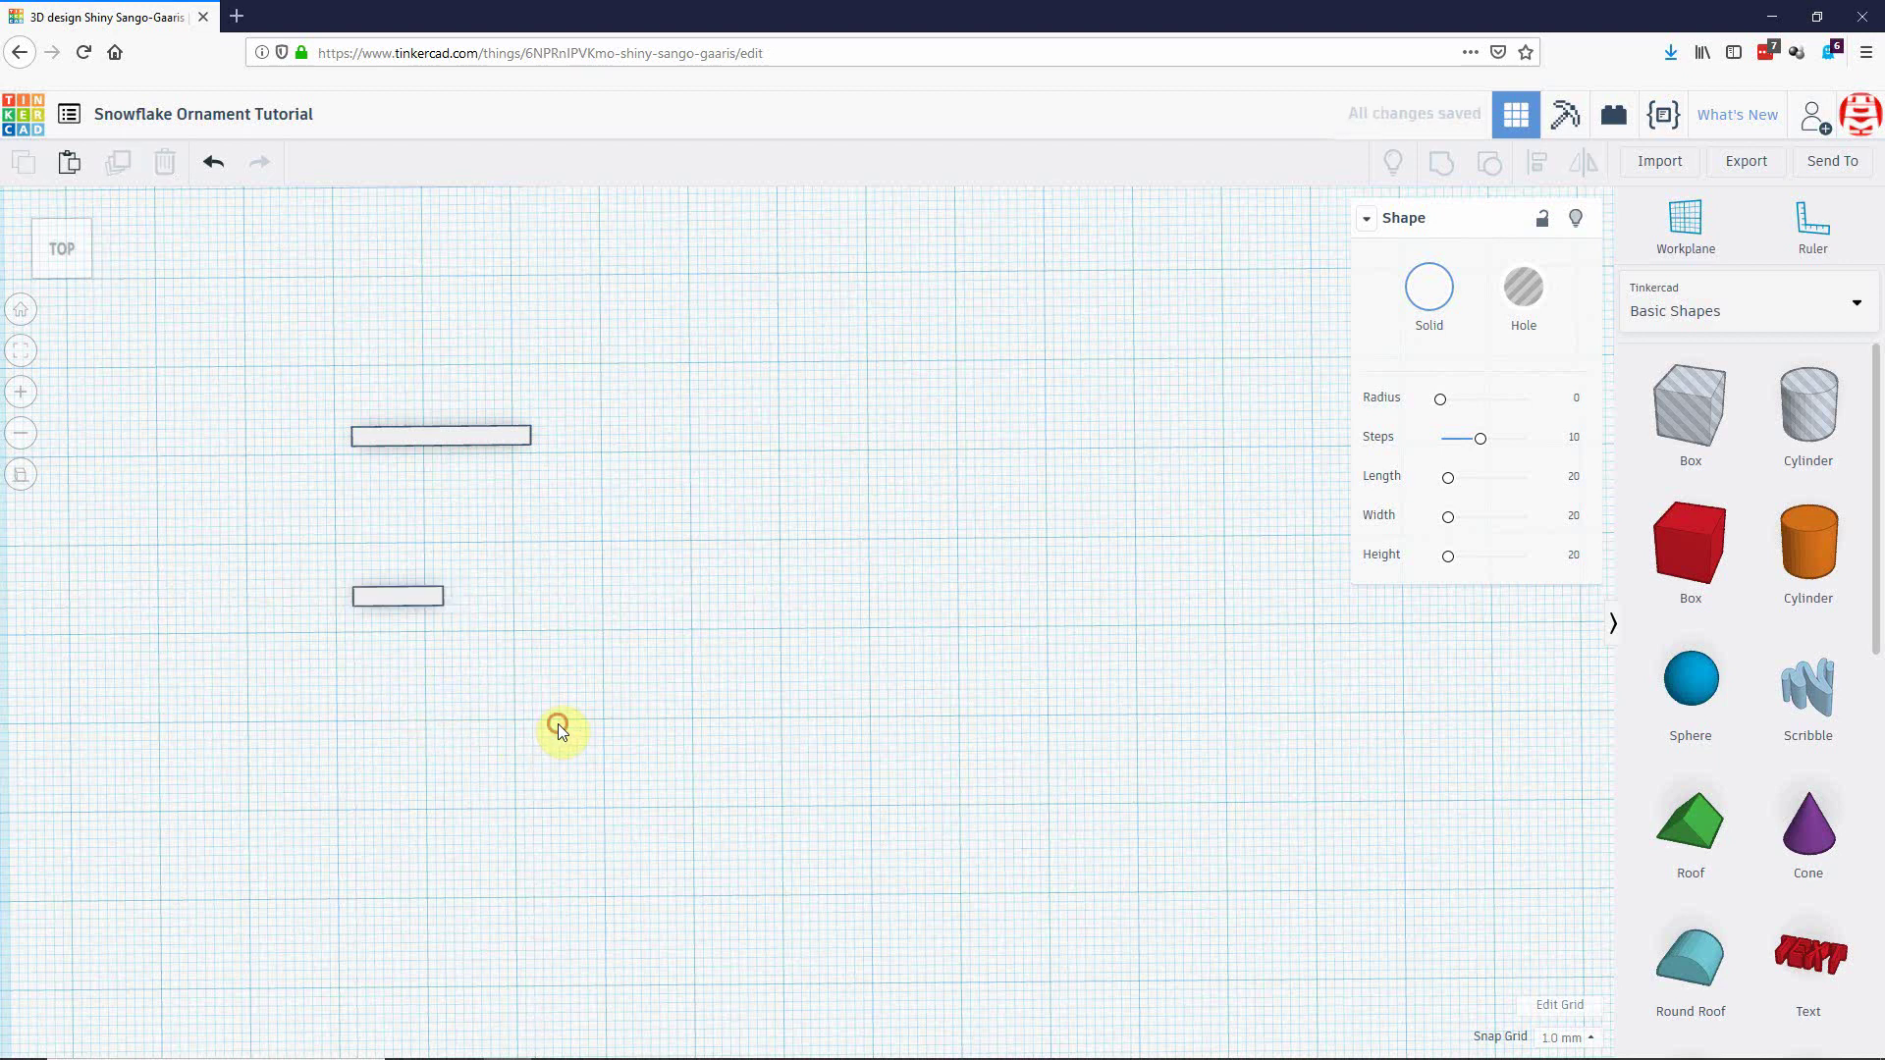
# Duplicate the 20 mm bar in place and rotate the copy by -22.5° around its centre.
pyautogui.moveTo(569, 535); pyautogui.dragTo(836, 666, button='middle')
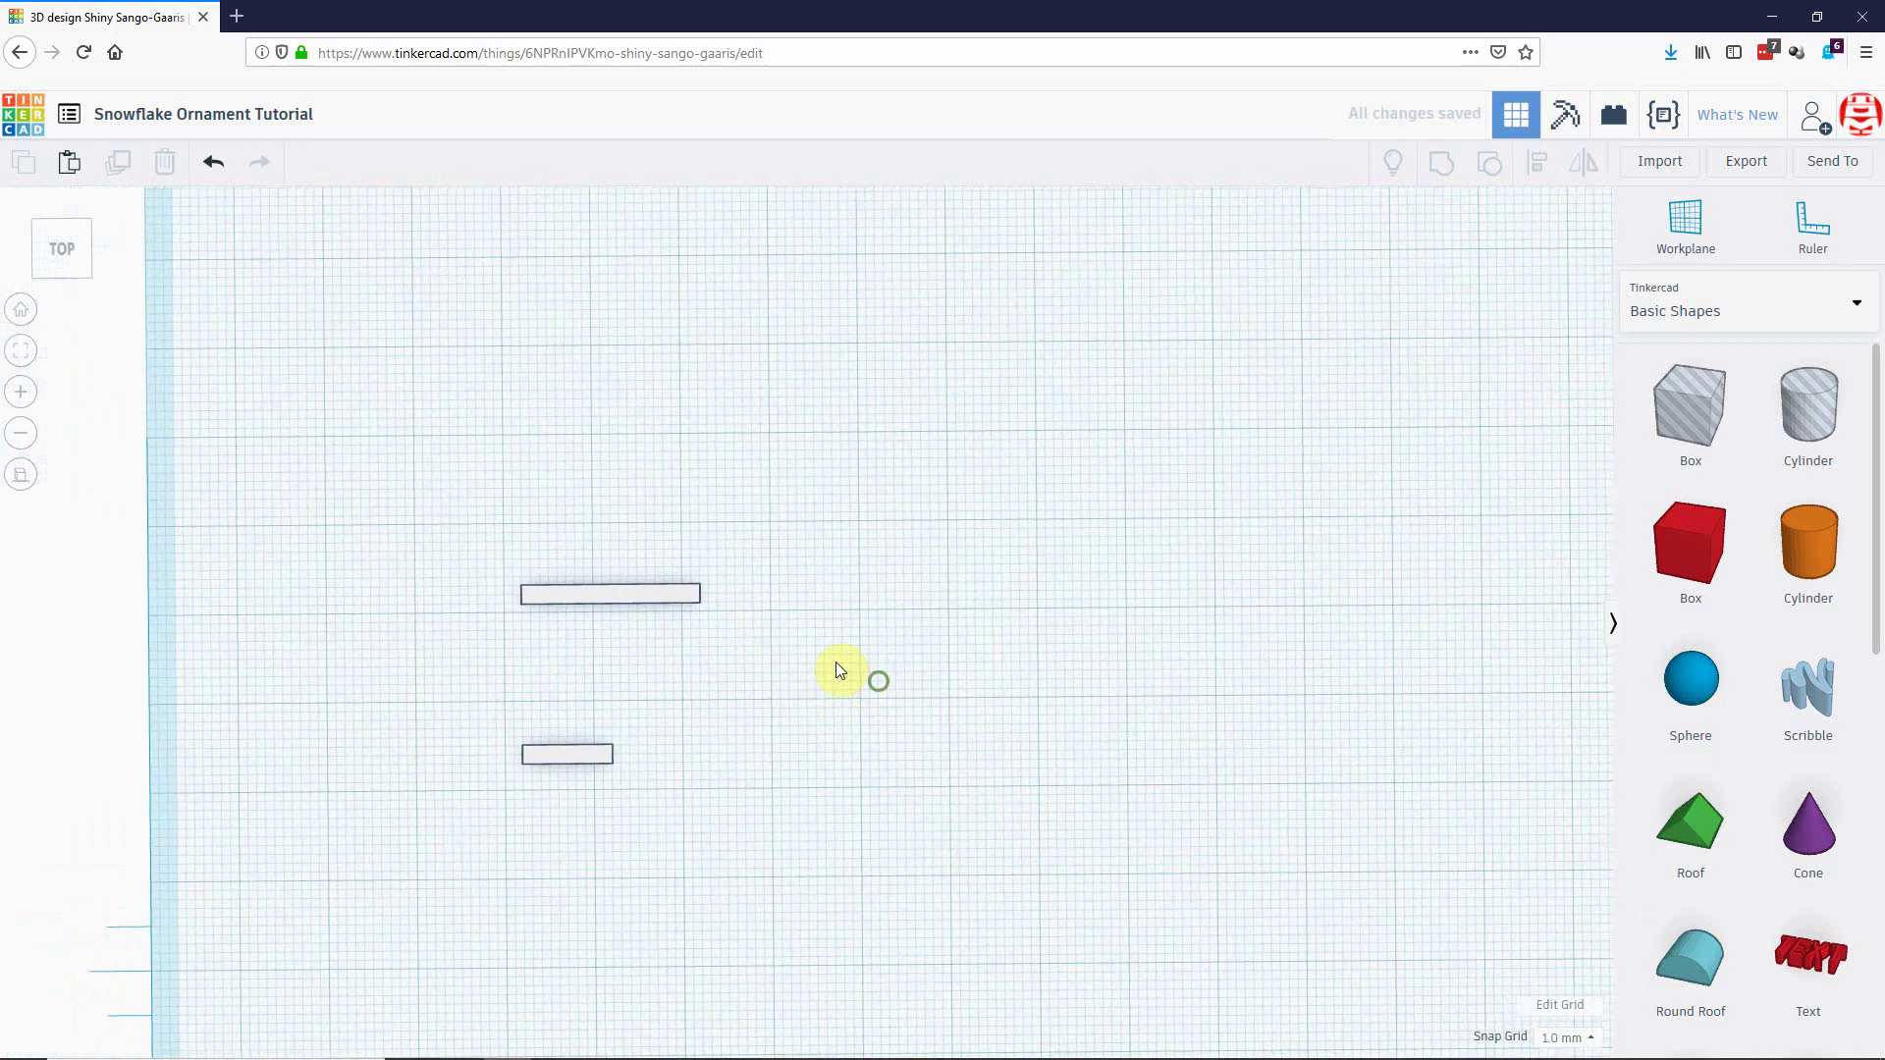
pyautogui.moveTo(619, 602); pyautogui.dragTo(717, 690, button='right')
pyautogui.click(627, 576)
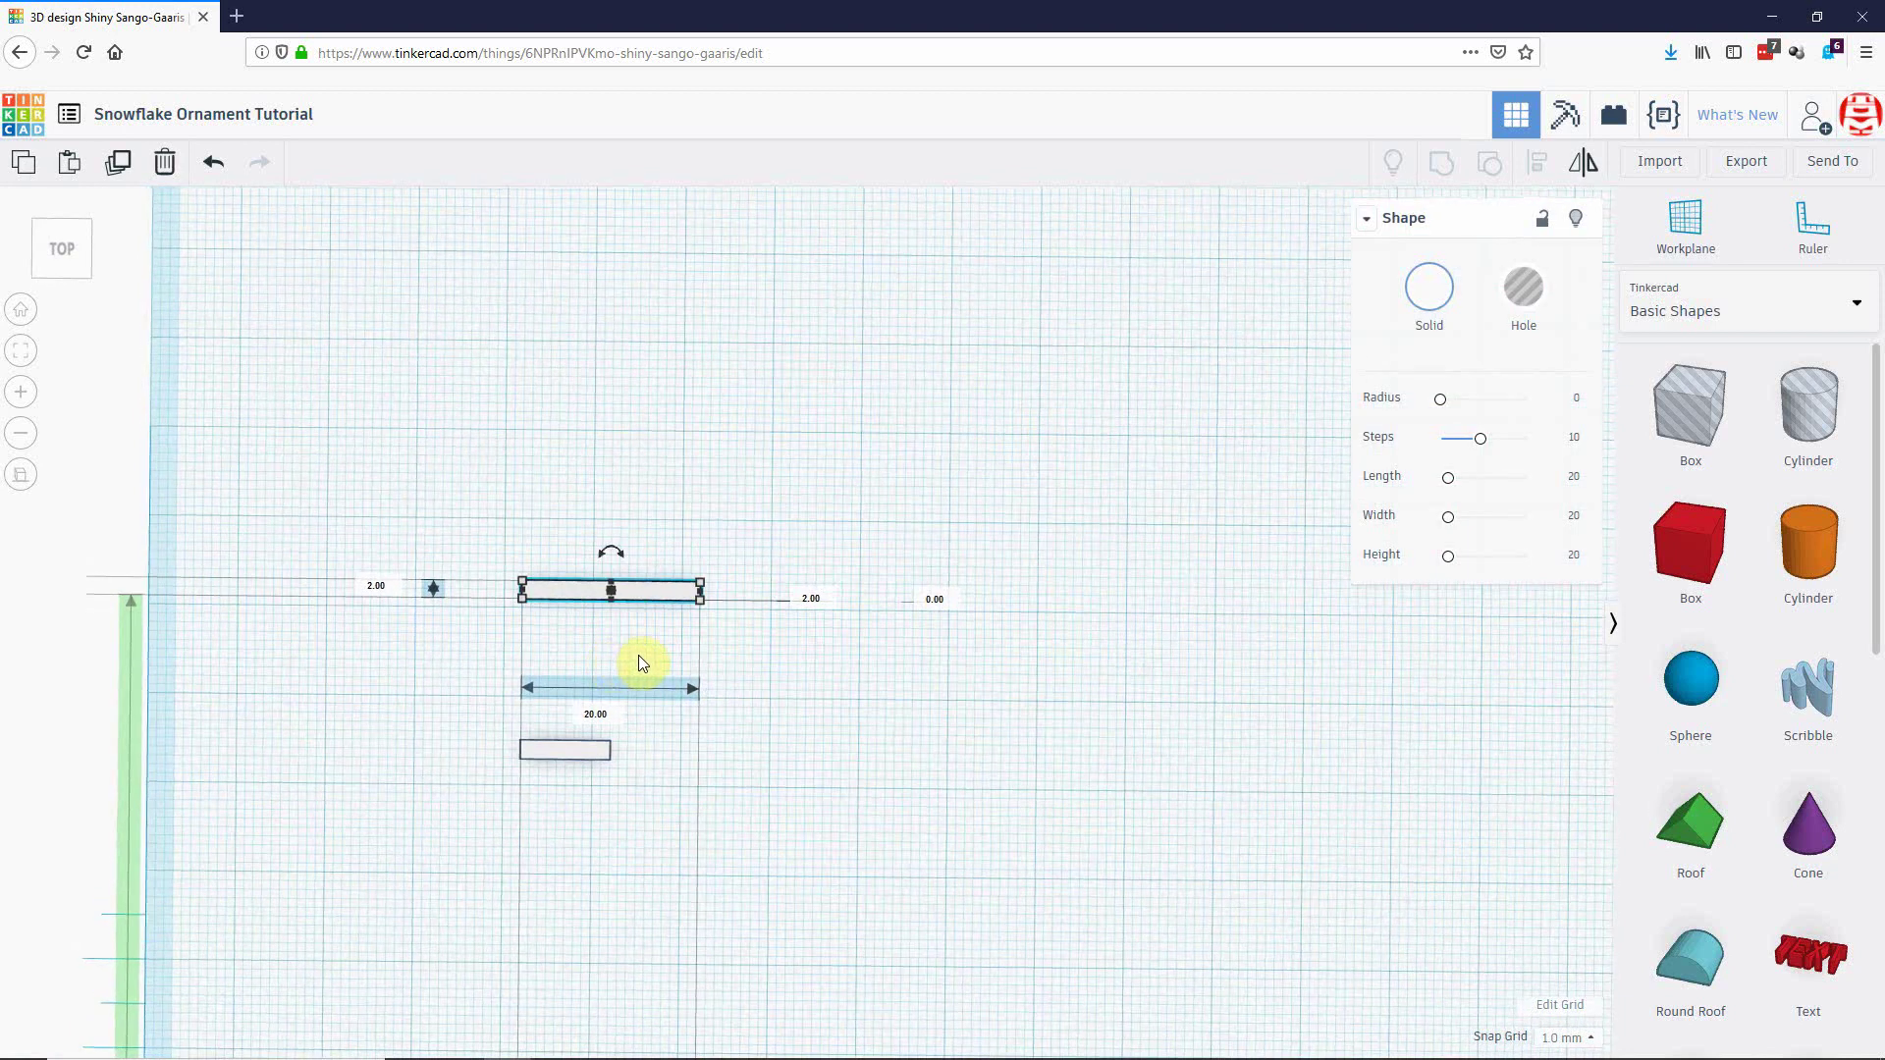
pyautogui.moveTo(613, 552); pyautogui.dragTo(582, 487)
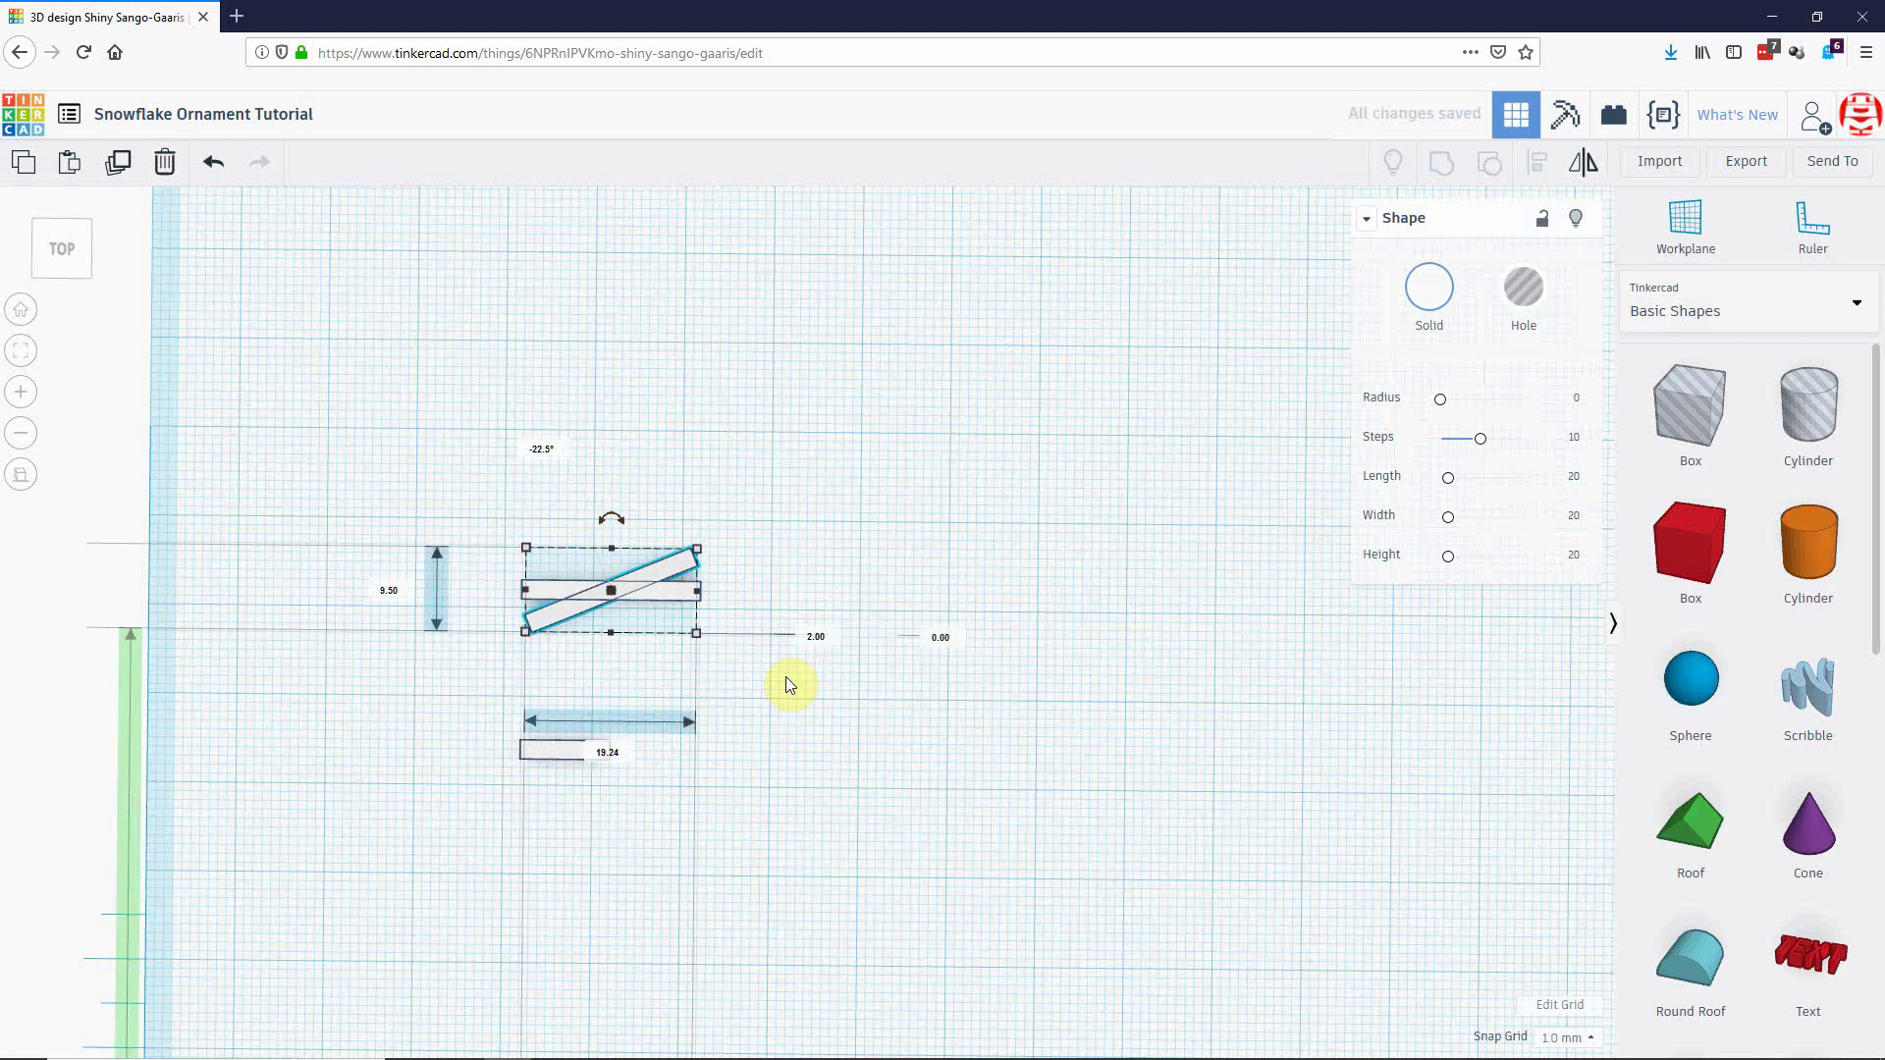
# Repeat the rotated duplication until eight 20 mm bars form a full starburst.
pyautogui.hotkey('ctrl', 'd')
pyautogui.hotkey('ctrl', 'd')
pyautogui.hotkey('ctrl', 'd')
pyautogui.hotkey('ctrl', 'd')
pyautogui.hotkey('ctrl', 'd')
pyautogui.hotkey('ctrl', 'd')
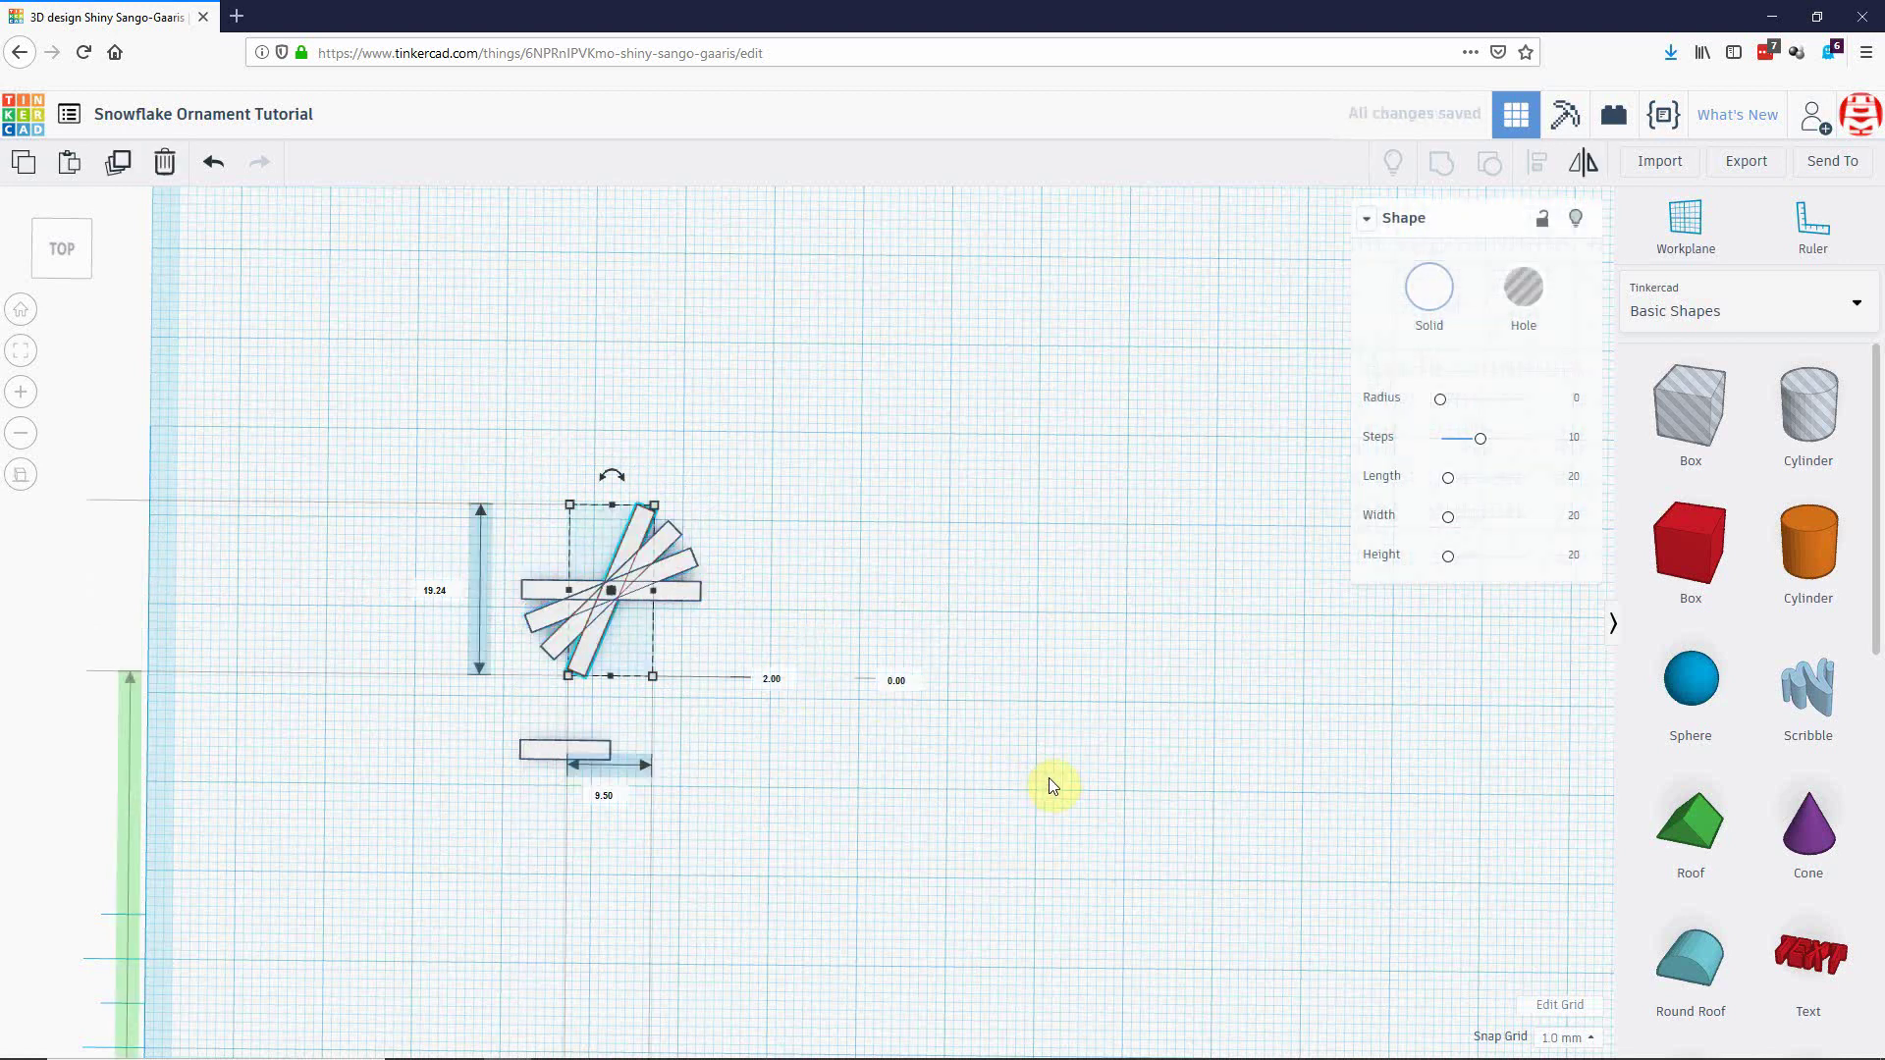
pyautogui.hotkey('ctrl', 'd')
pyautogui.hotkey('ctrl', 'd')
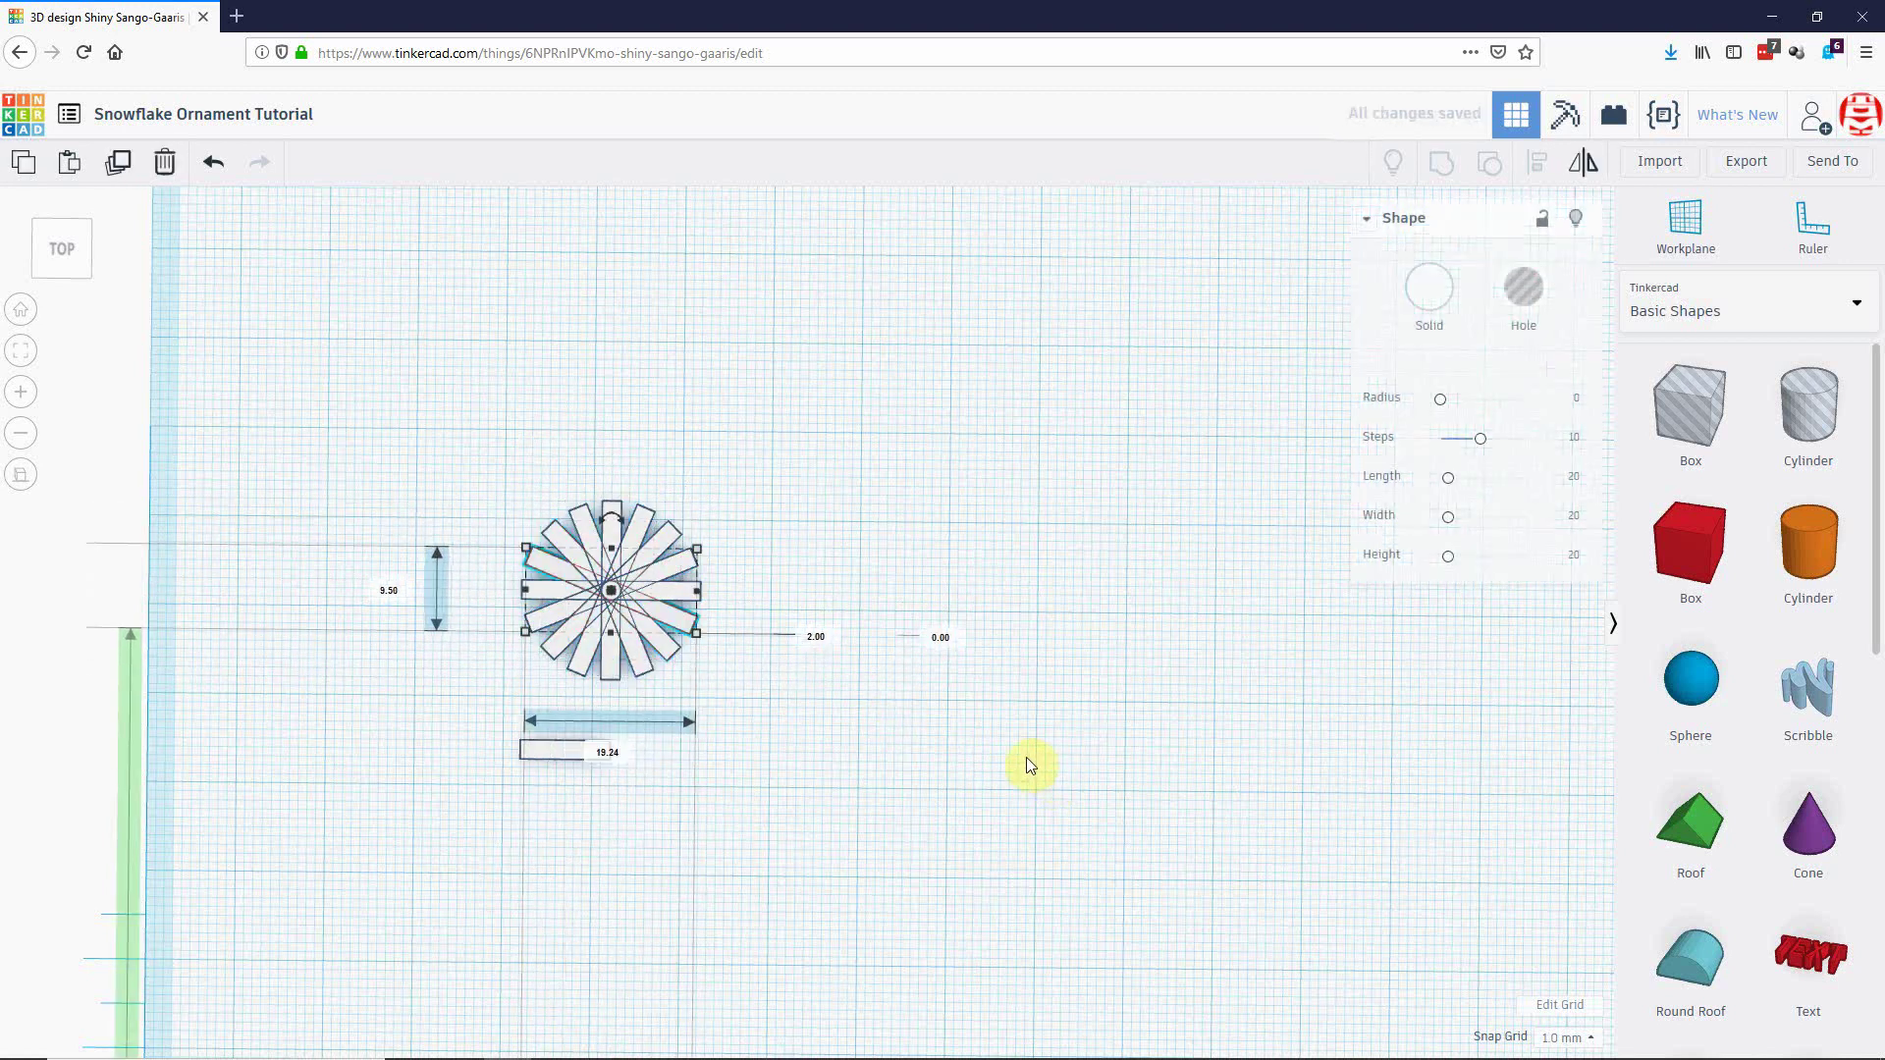
pyautogui.click(774, 725)
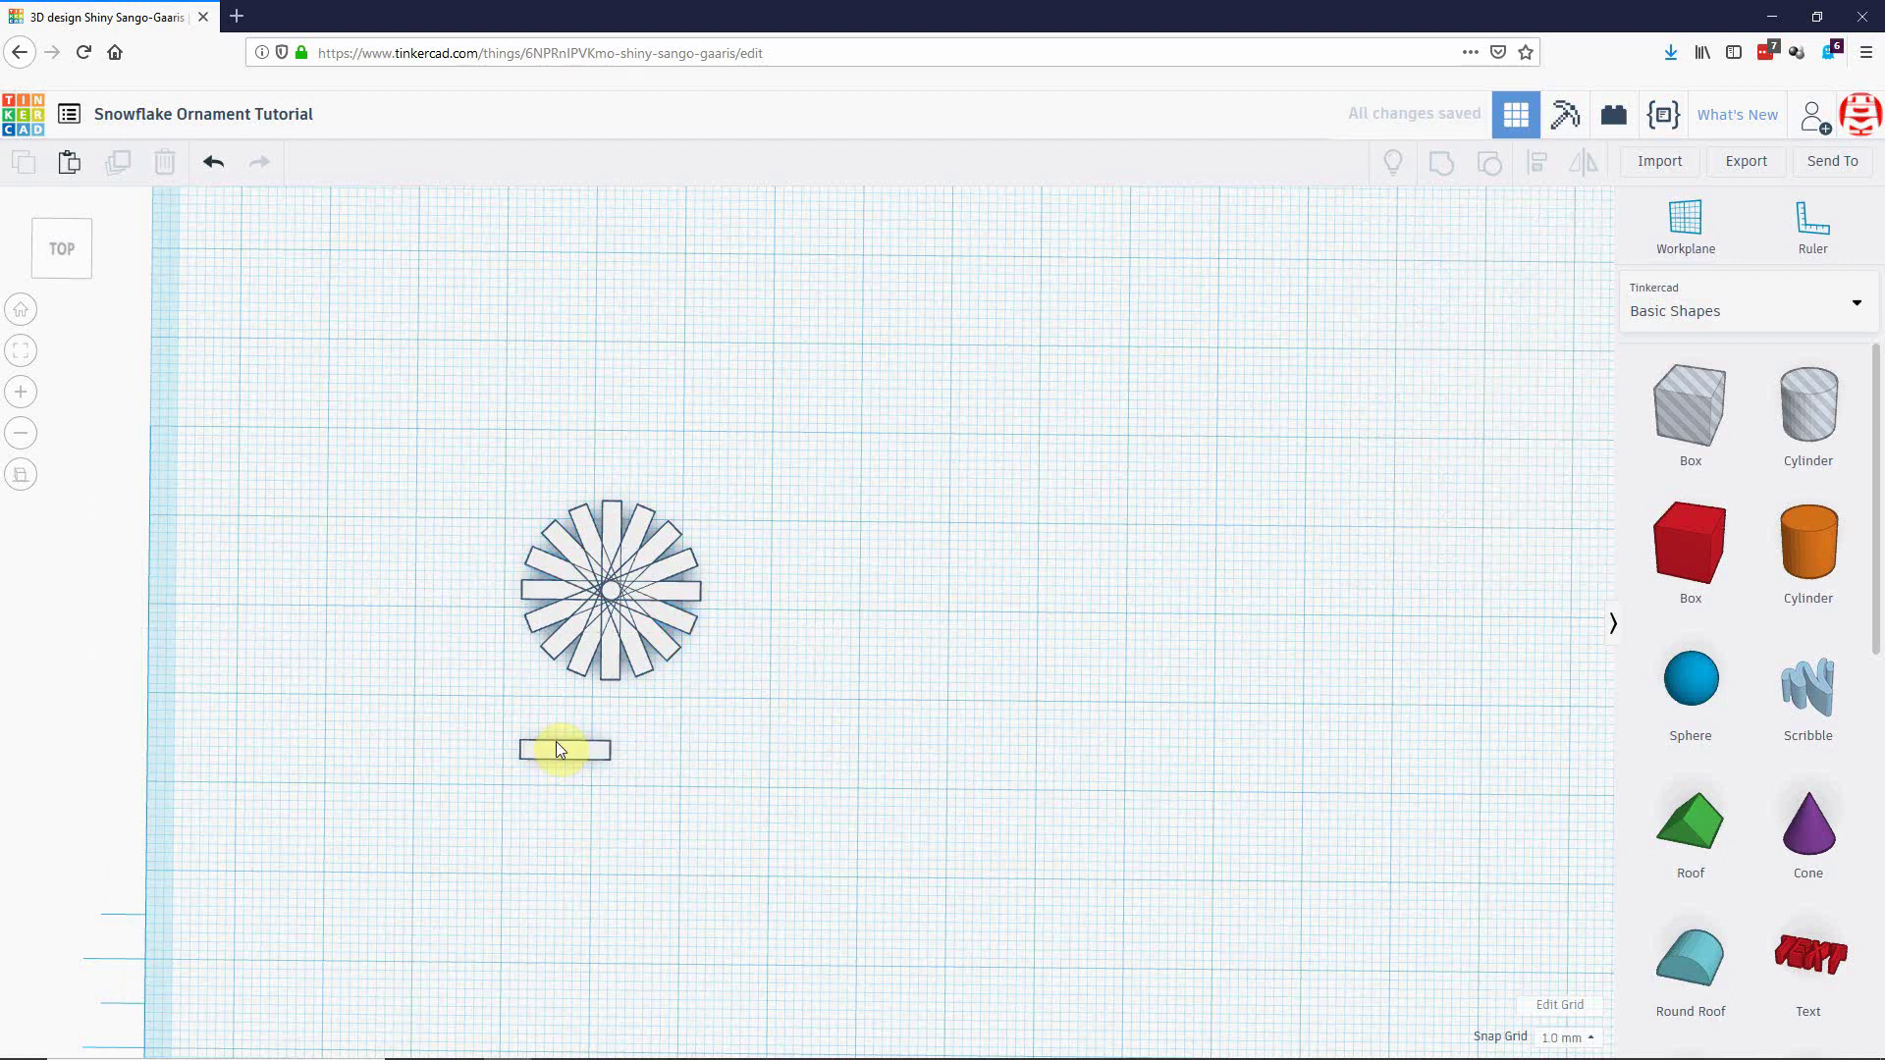
# Move the 10 mm bar beside the large starburst and duplicate it in 22.5° rotations until eight bars form a small starburst.
pyautogui.moveTo(556, 750); pyautogui.dragTo(869, 547)
pyautogui.hotkey('ctrl', 'd')
pyautogui.hotkey('ctrl', 'd')
pyautogui.hotkey('ctrl', 'd')
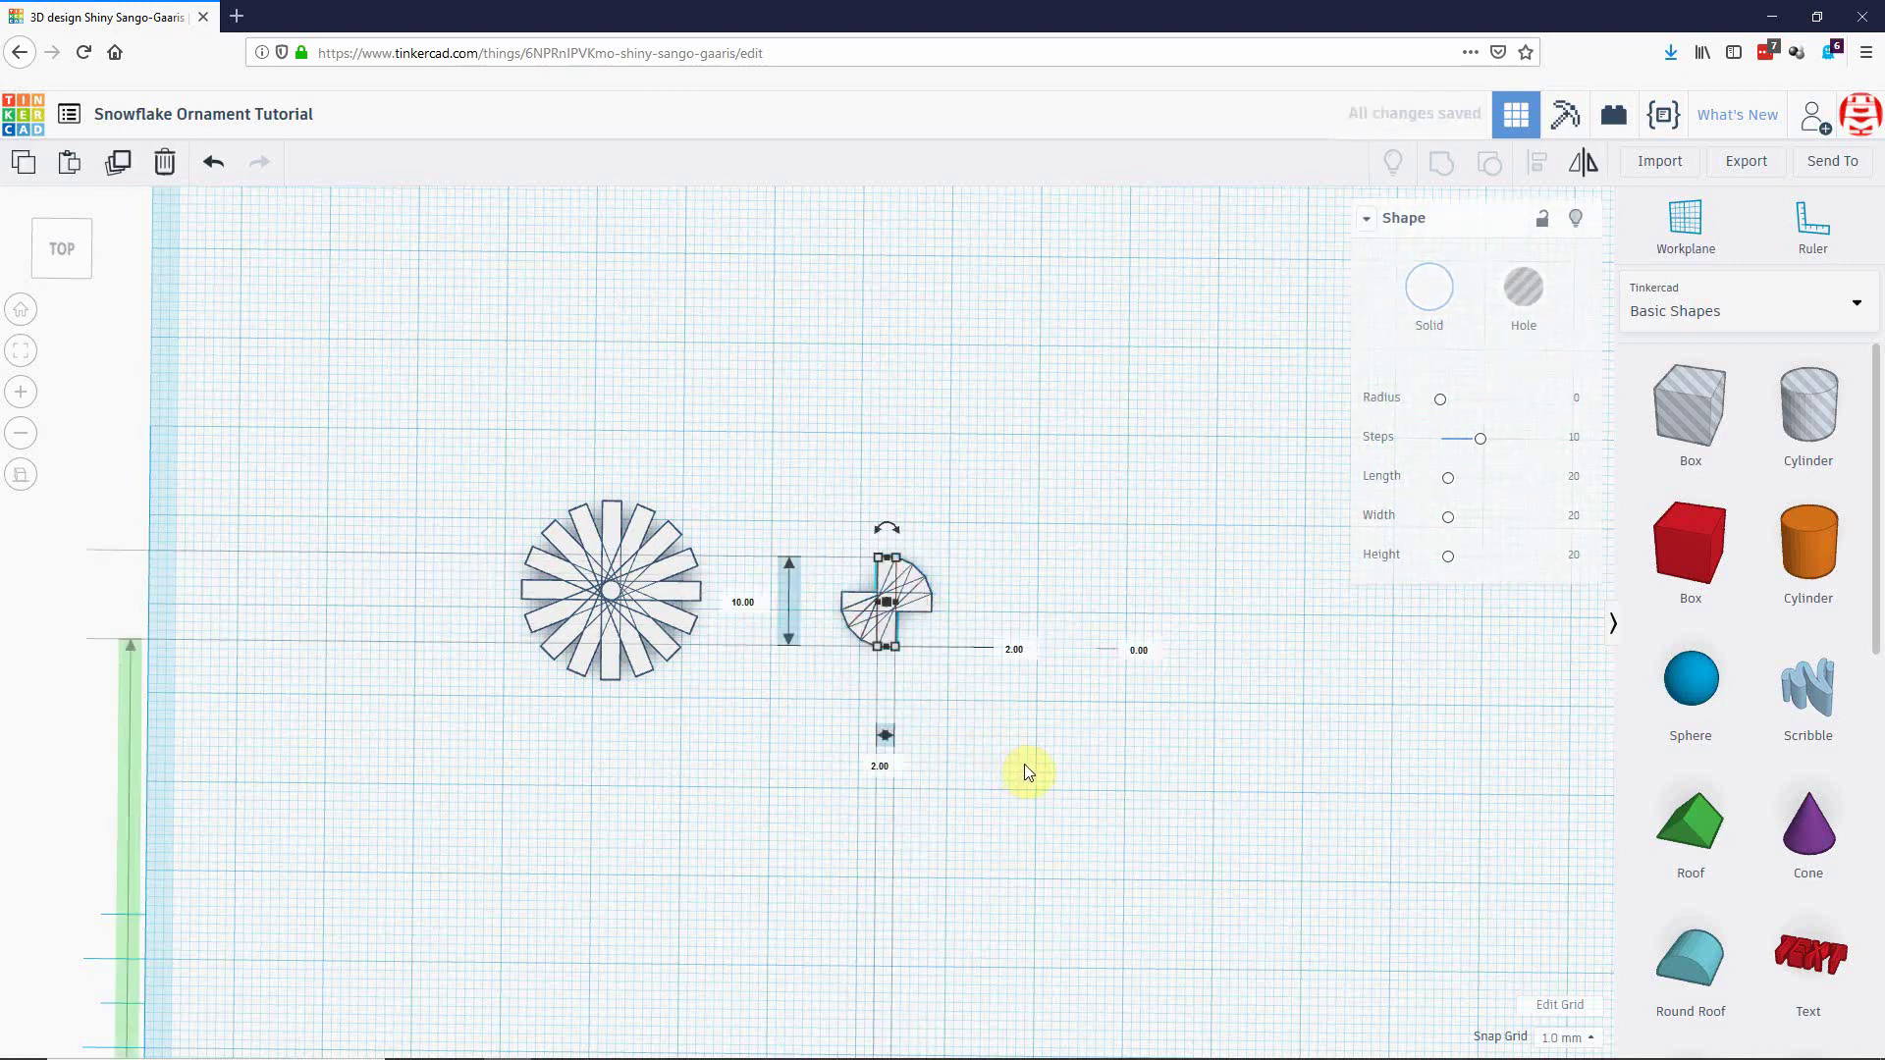
pyautogui.hotkey('ctrl', 'd')
pyautogui.hotkey('ctrl', 'd')
pyautogui.hotkey('ctrl', 'd')
pyautogui.hotkey('ctrl', 'd')
pyautogui.click(1039, 750)
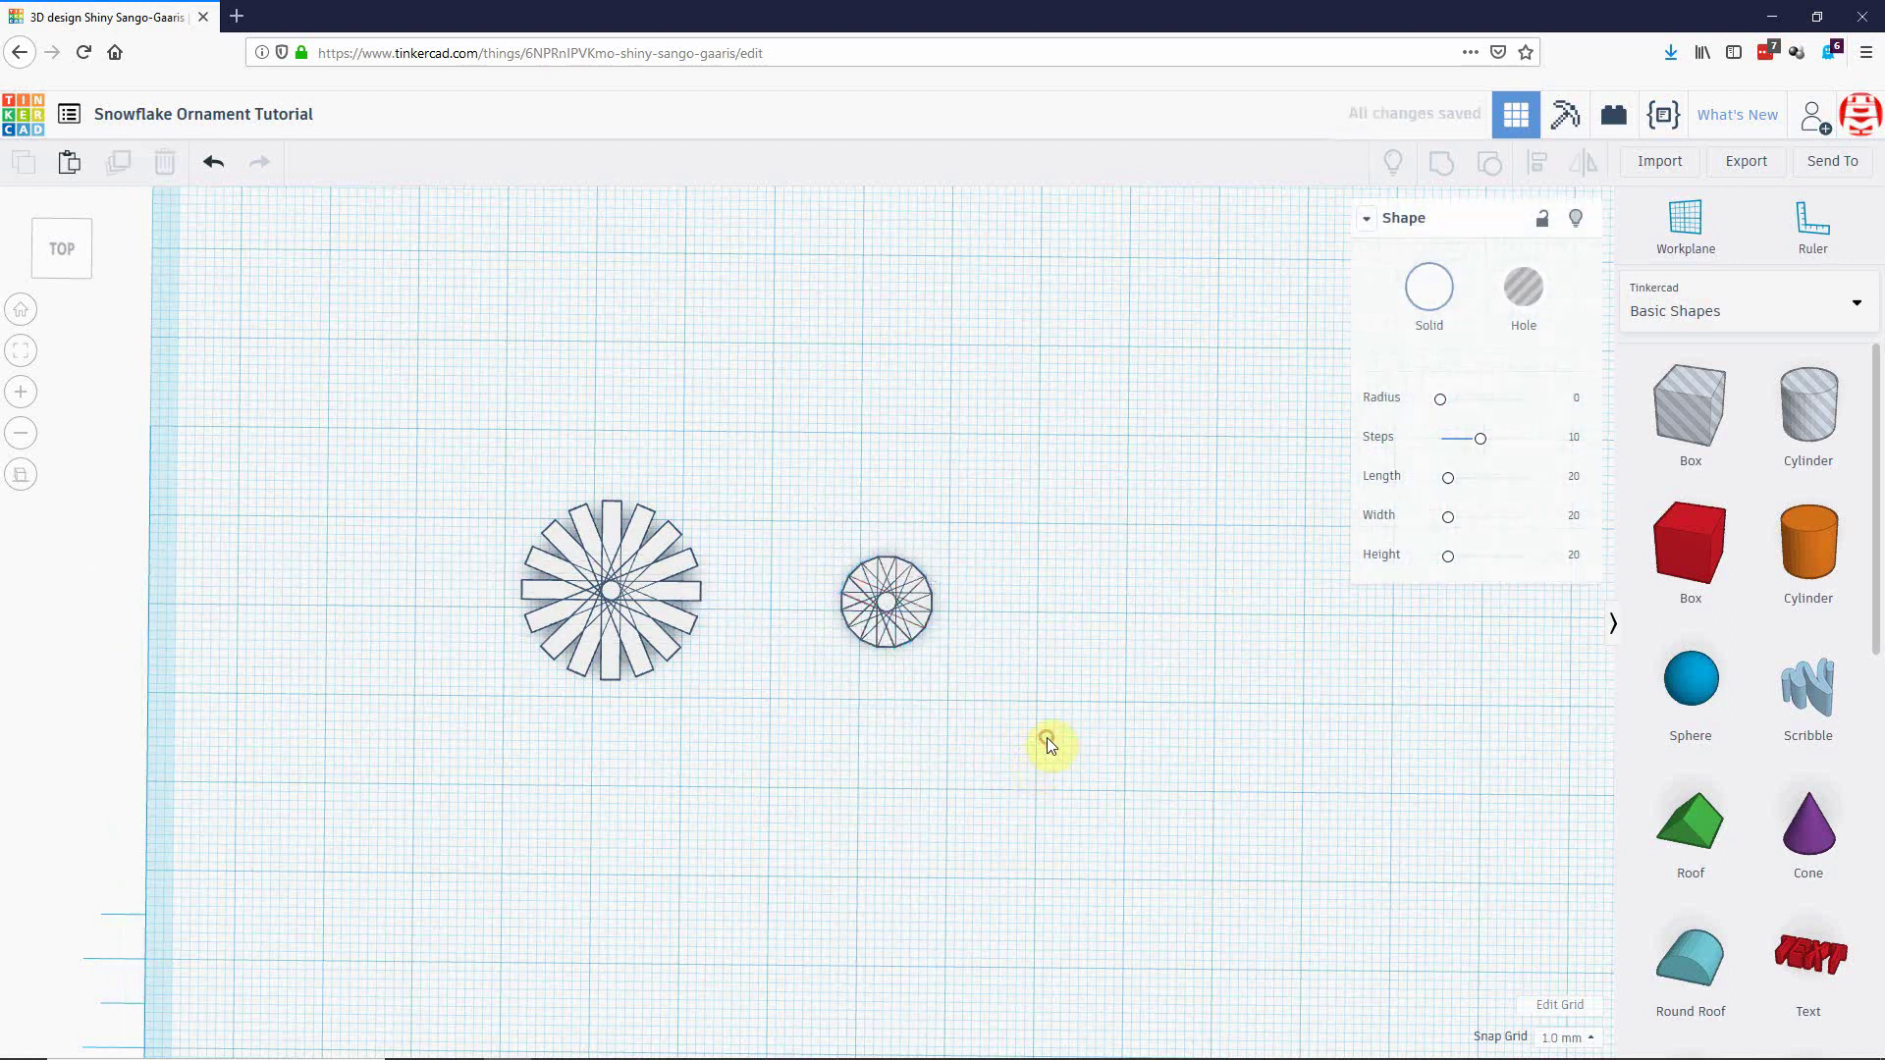
# Select both starbursts and move them together toward the back of the workplane.
pyautogui.moveTo(430, 468); pyautogui.dragTo(993, 773)
pyautogui.scroll(-2, 932, 771)
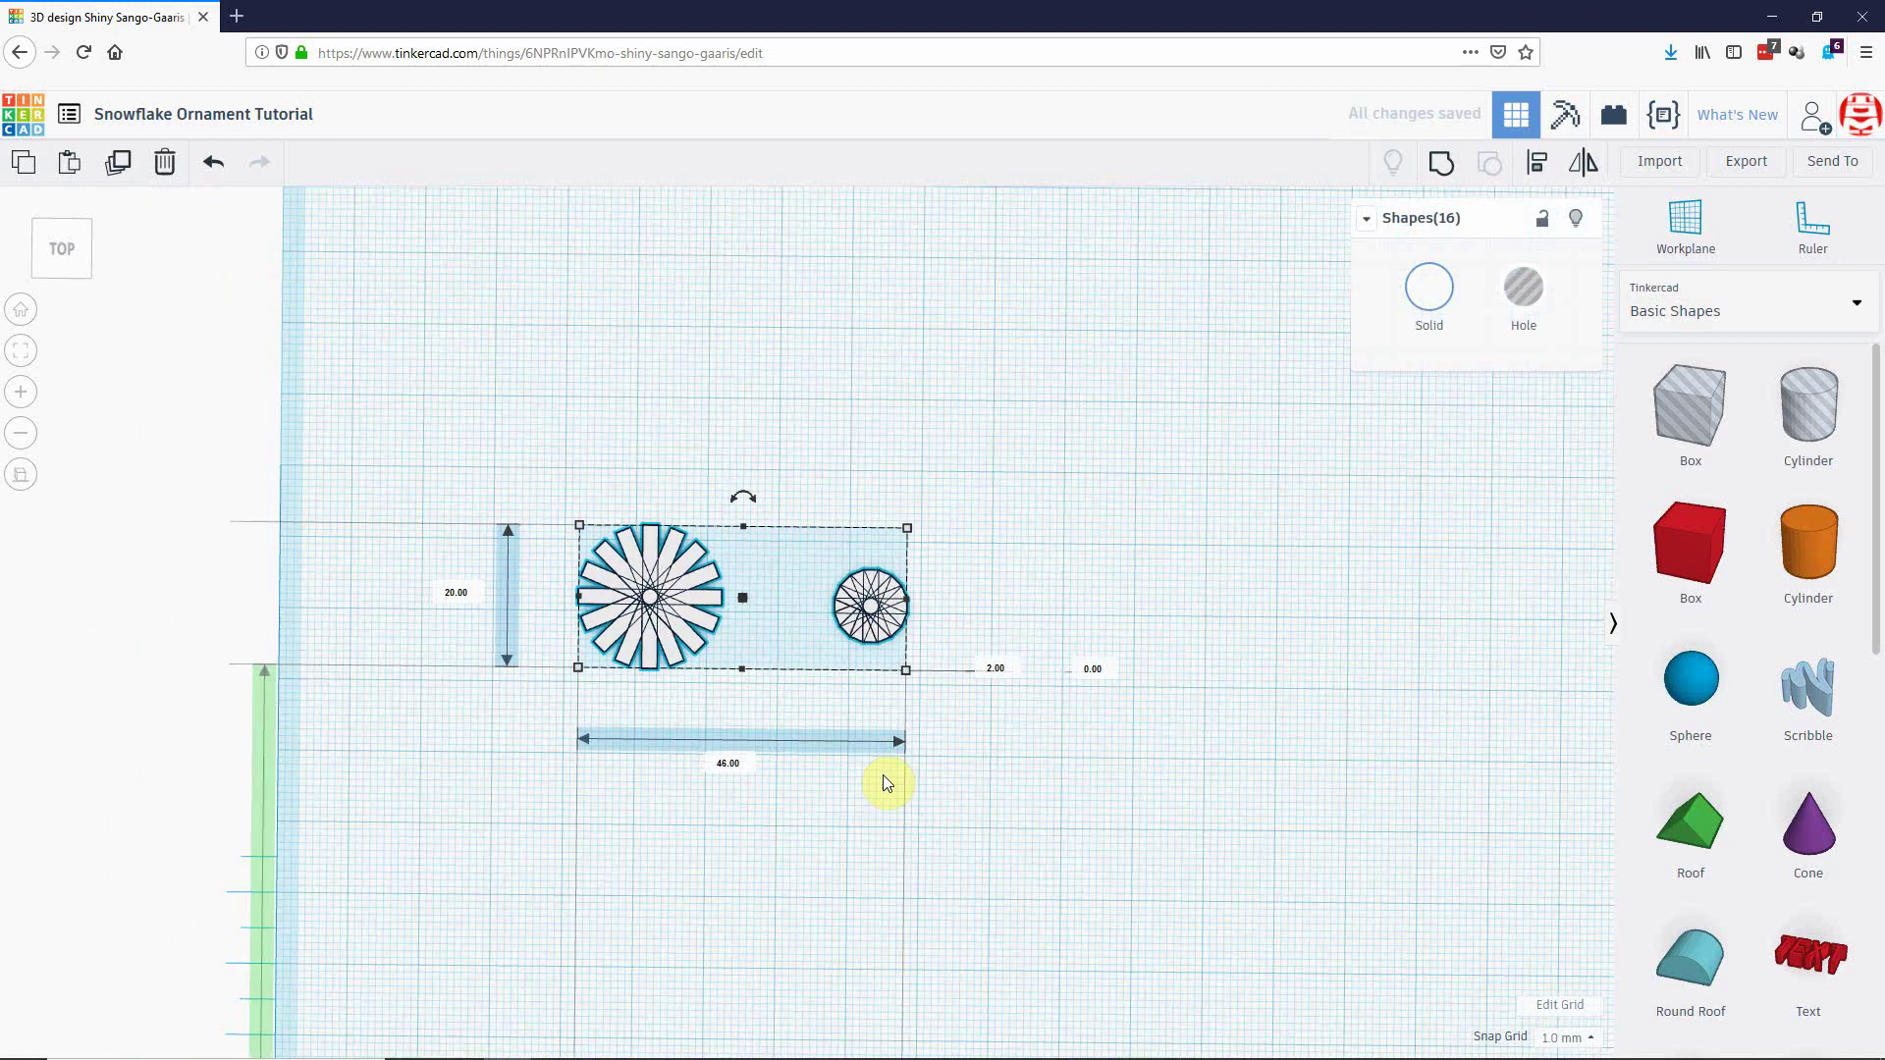
pyautogui.moveTo(1114, 795); pyautogui.dragTo(911, 824, button='middle')
pyautogui.moveTo(501, 657); pyautogui.dragTo(714, 400)
pyautogui.click(870, 714)
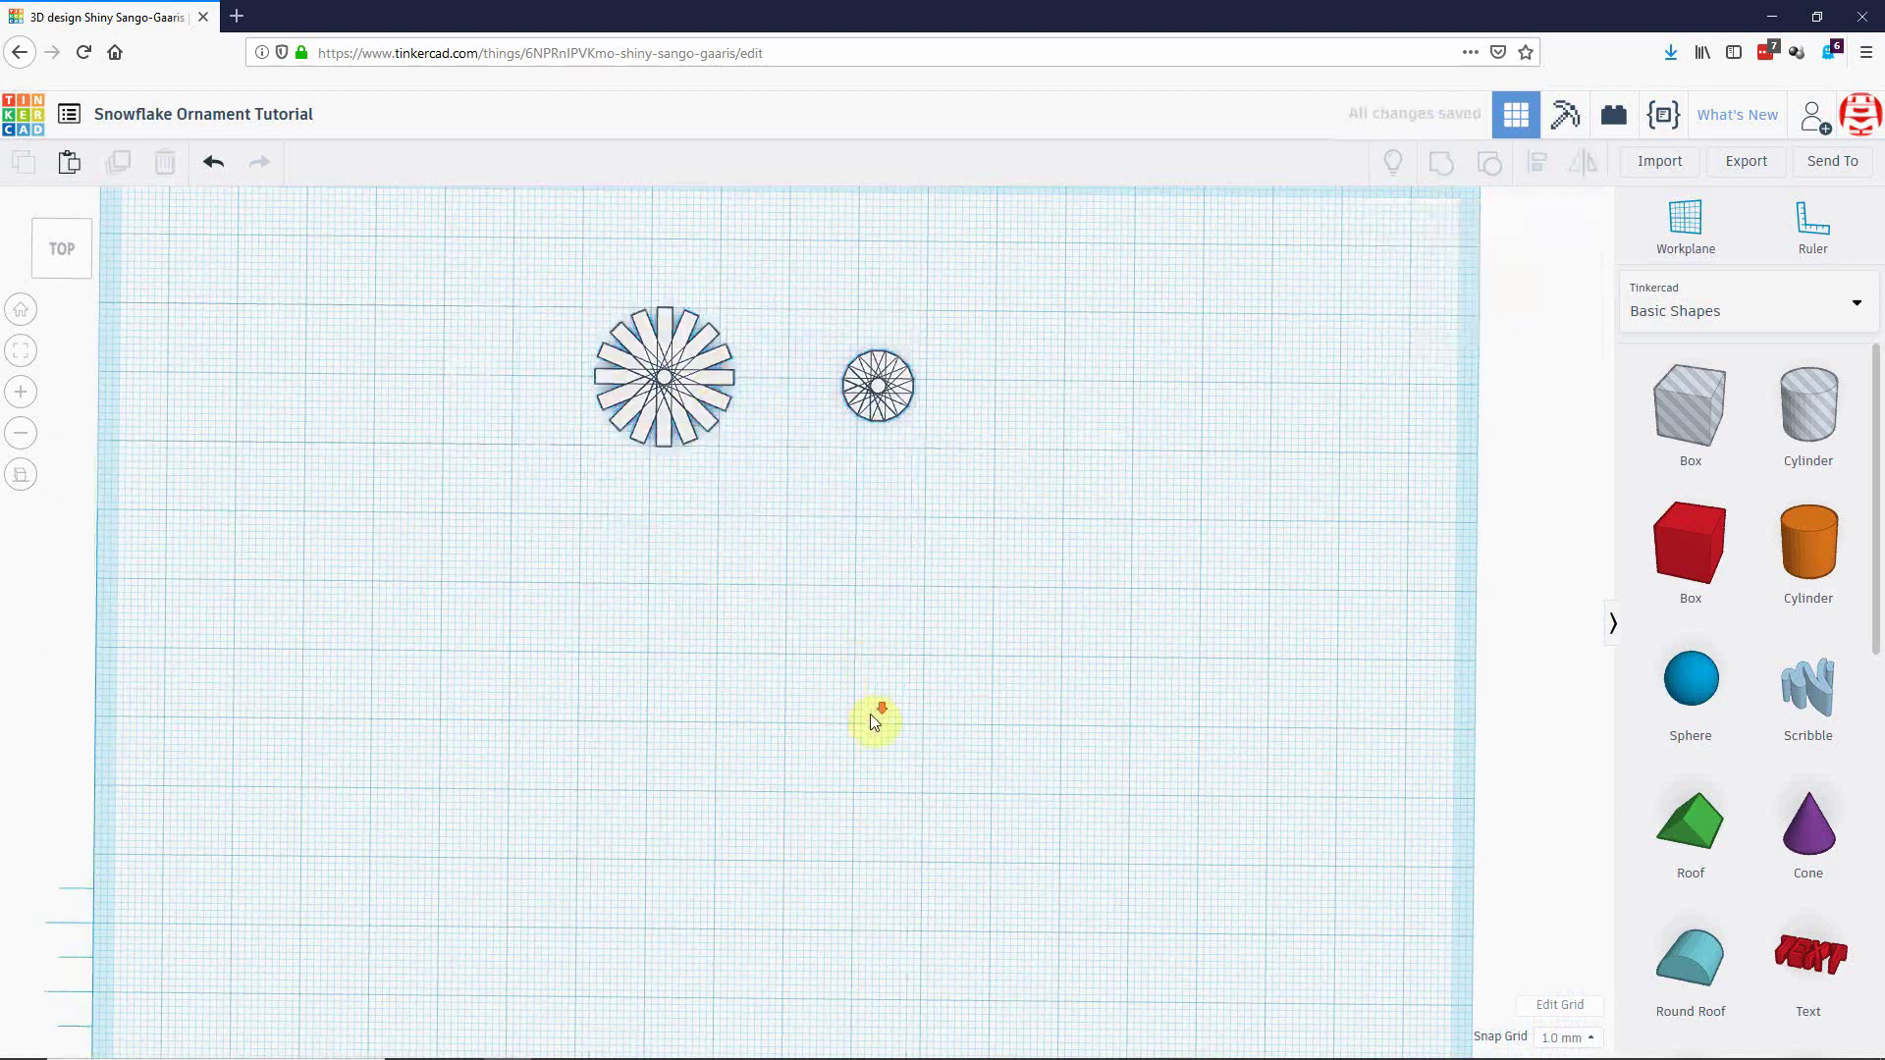
# Add a Tube to the workplane in front of the starbursts and set its number of sides to 6.
pyautogui.moveTo(872, 721); pyautogui.dragTo(966, 821, button='right')
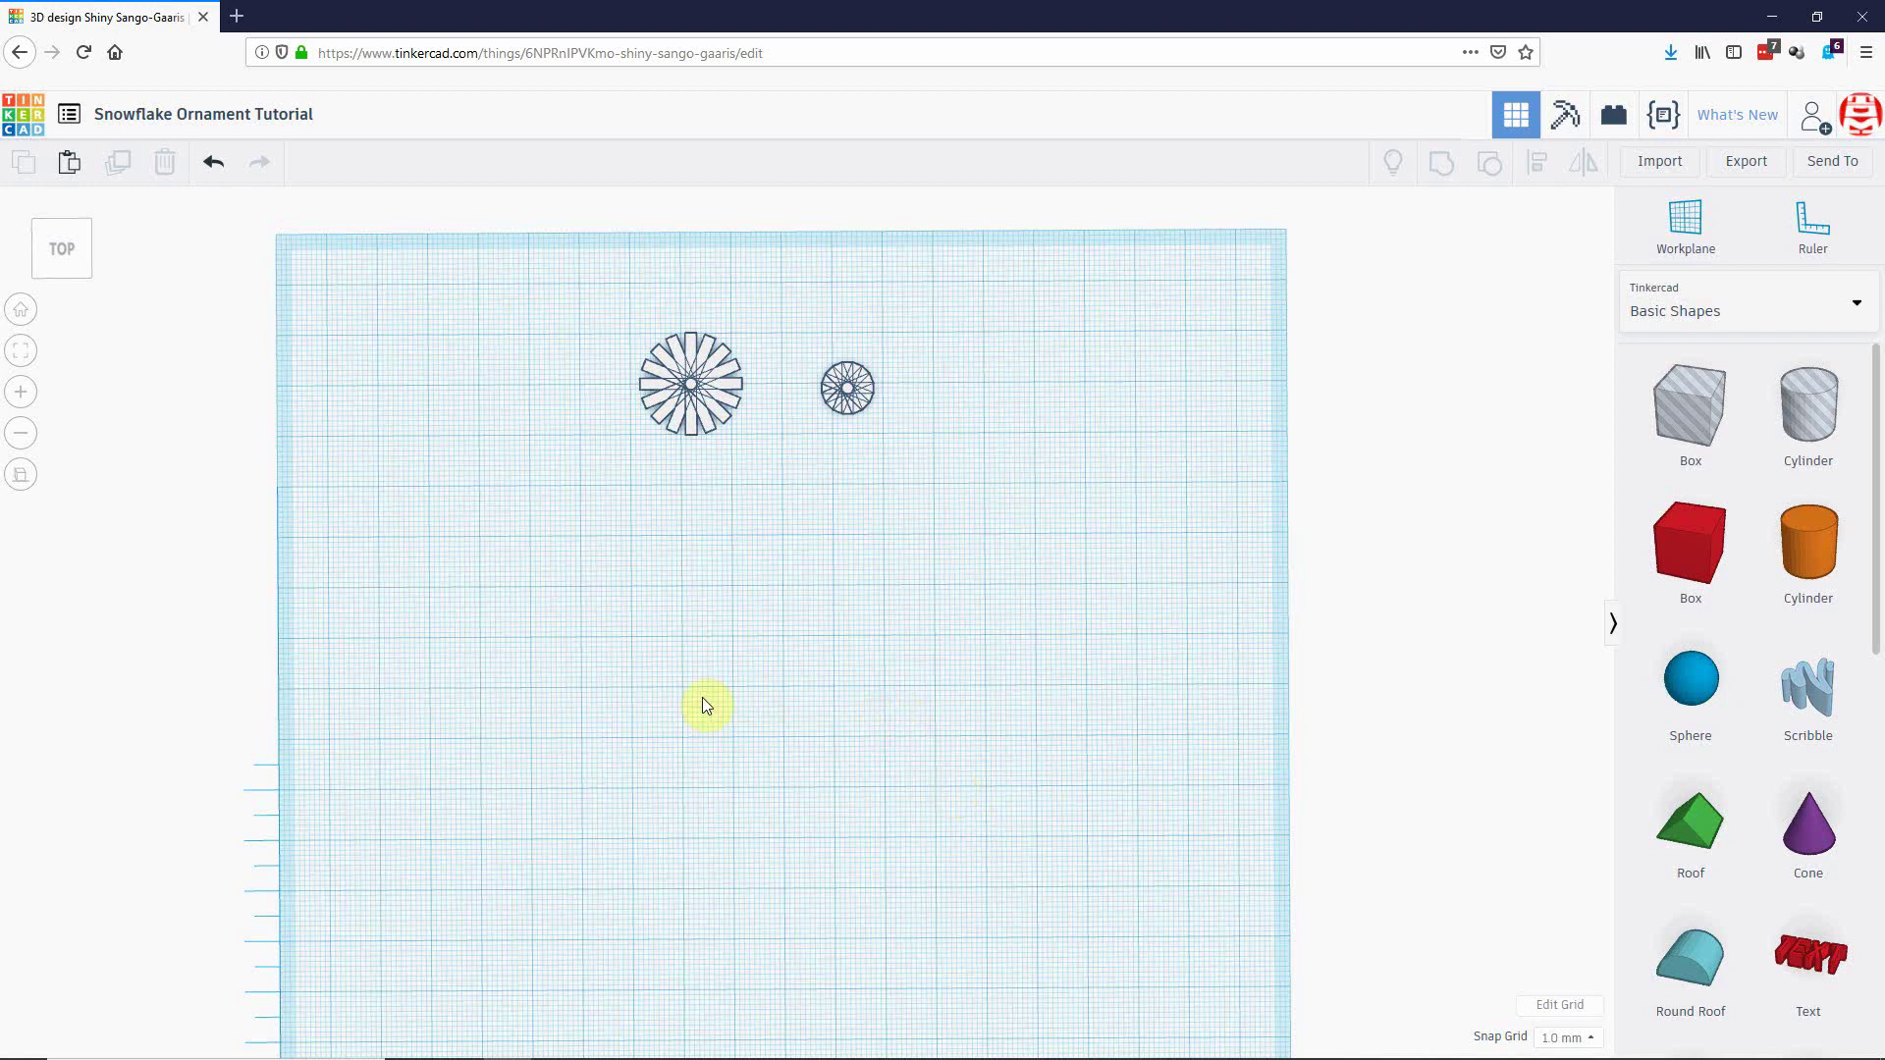
pyautogui.moveTo(703, 697); pyautogui.dragTo(766, 748, button='middle')
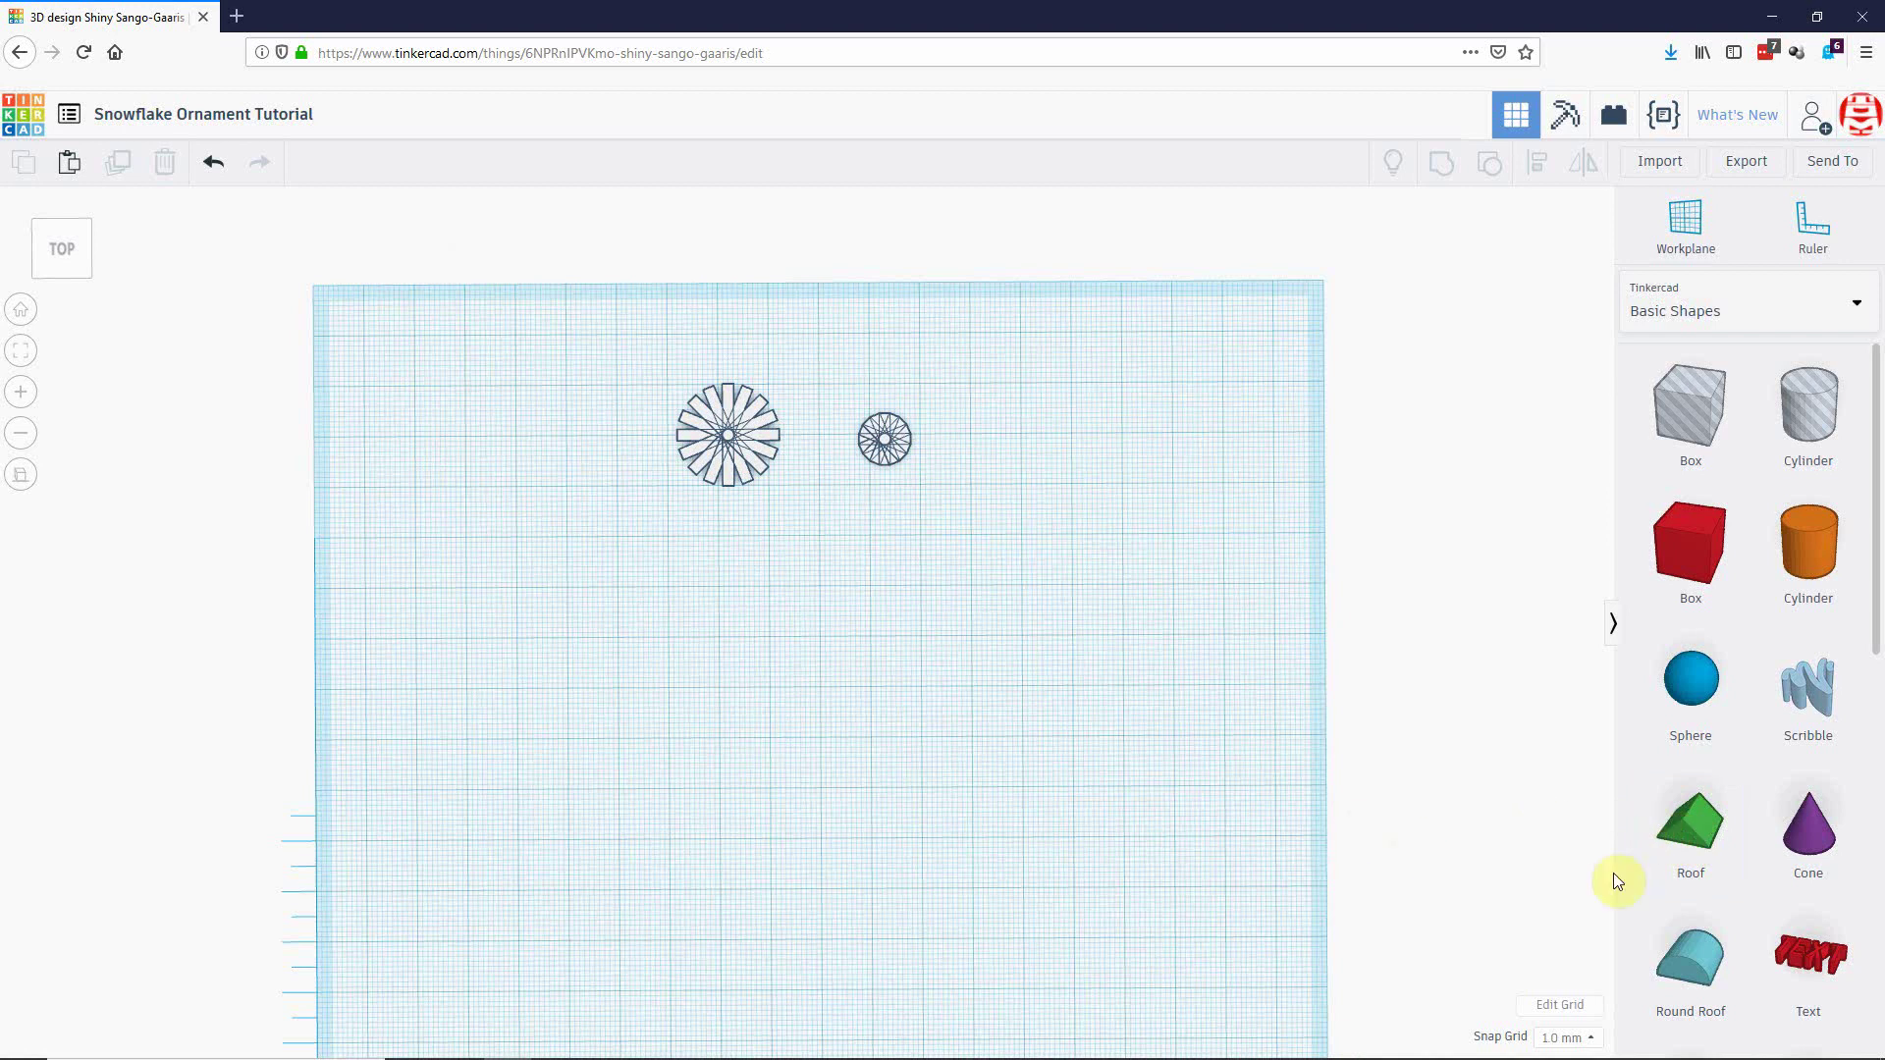
pyautogui.scroll(-6, 1728, 879)
pyautogui.scroll(-2, 1749, 877)
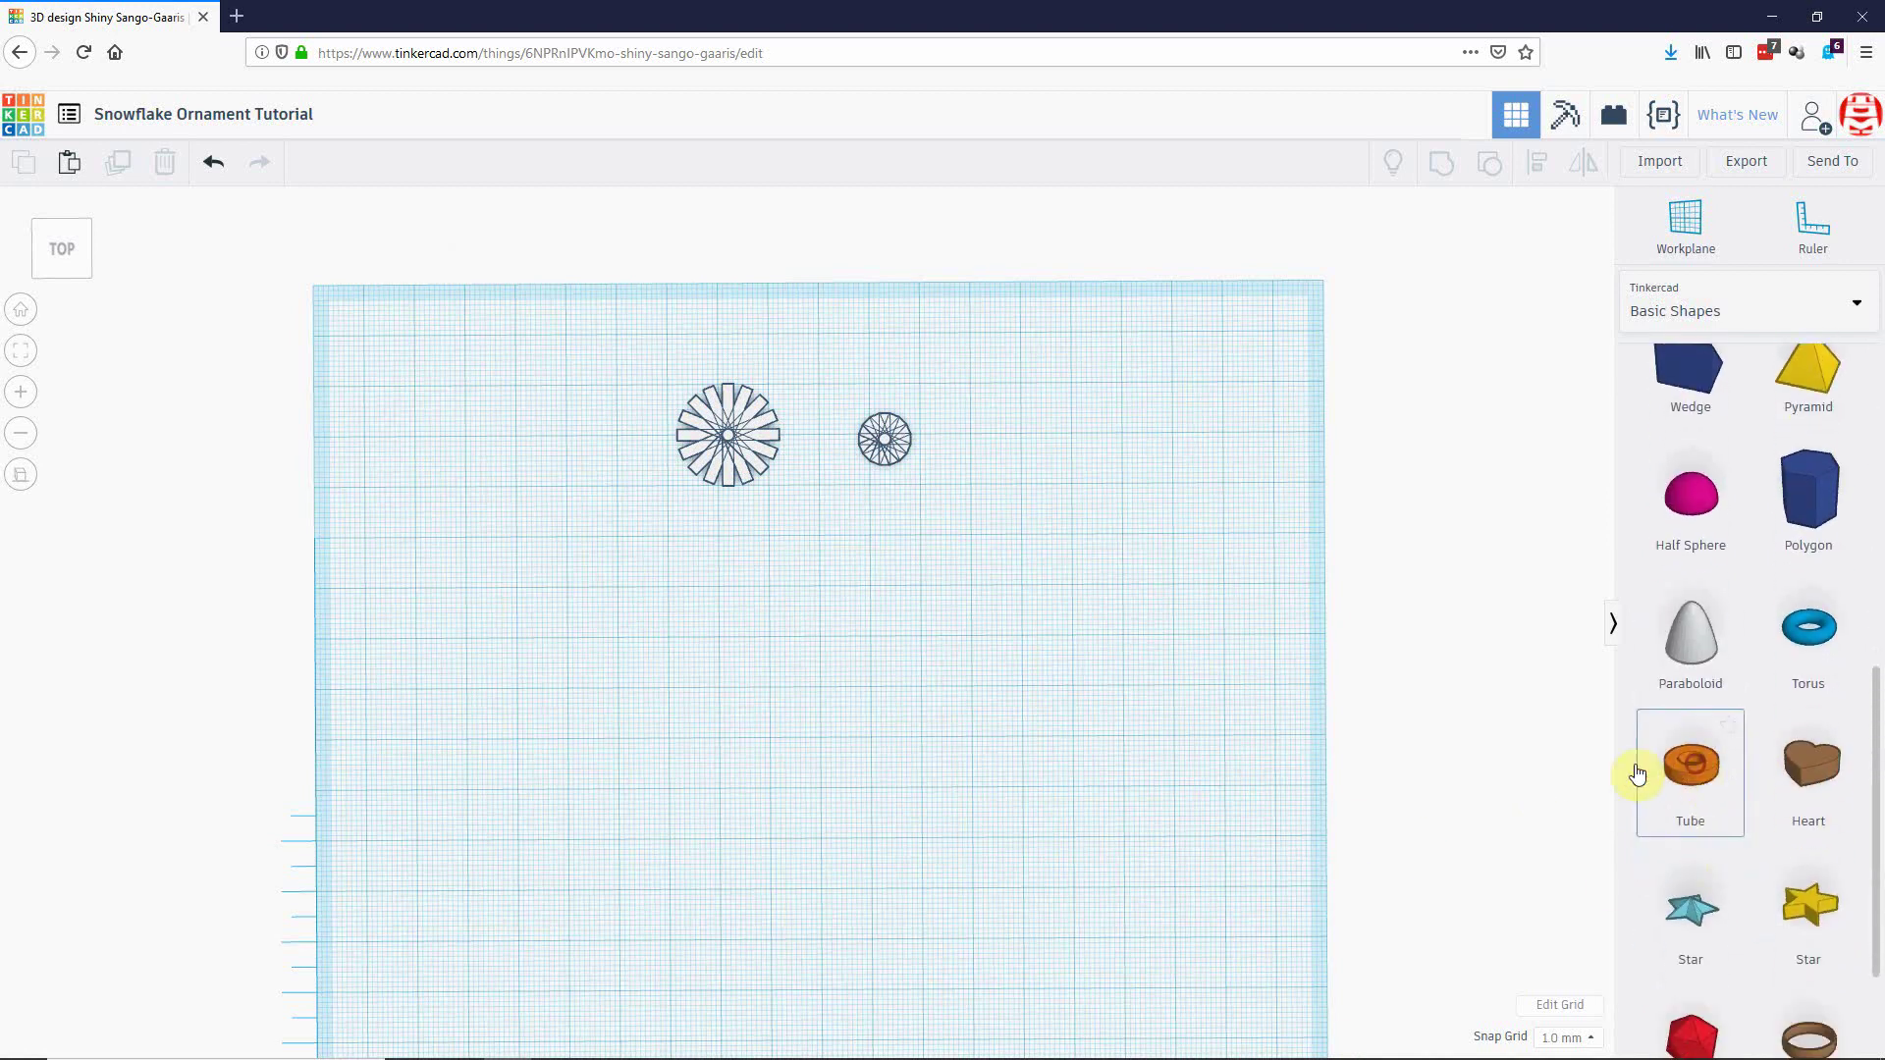
pyautogui.moveTo(1659, 770); pyautogui.dragTo(763, 718)
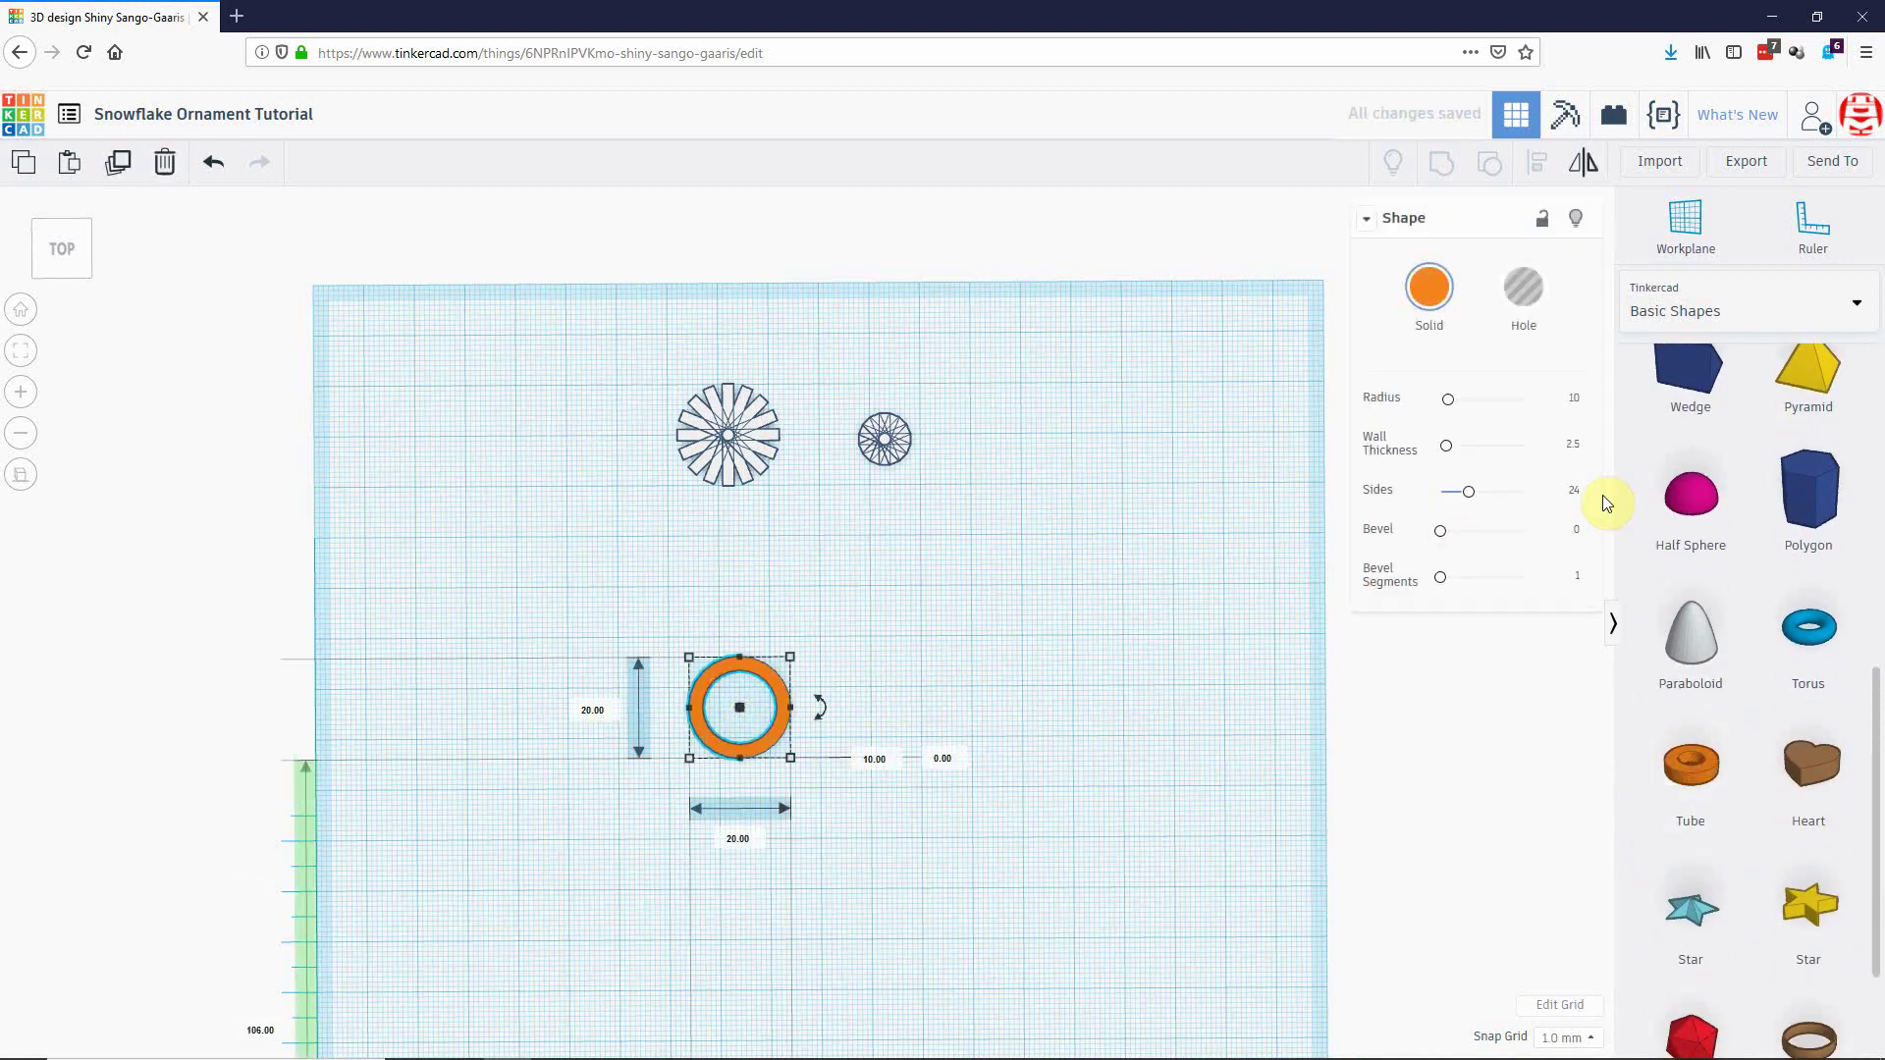
pyautogui.click(1574, 491)
pyautogui.write('6')
pyautogui.press('Return')
pyautogui.scroll(5, 873, 750)
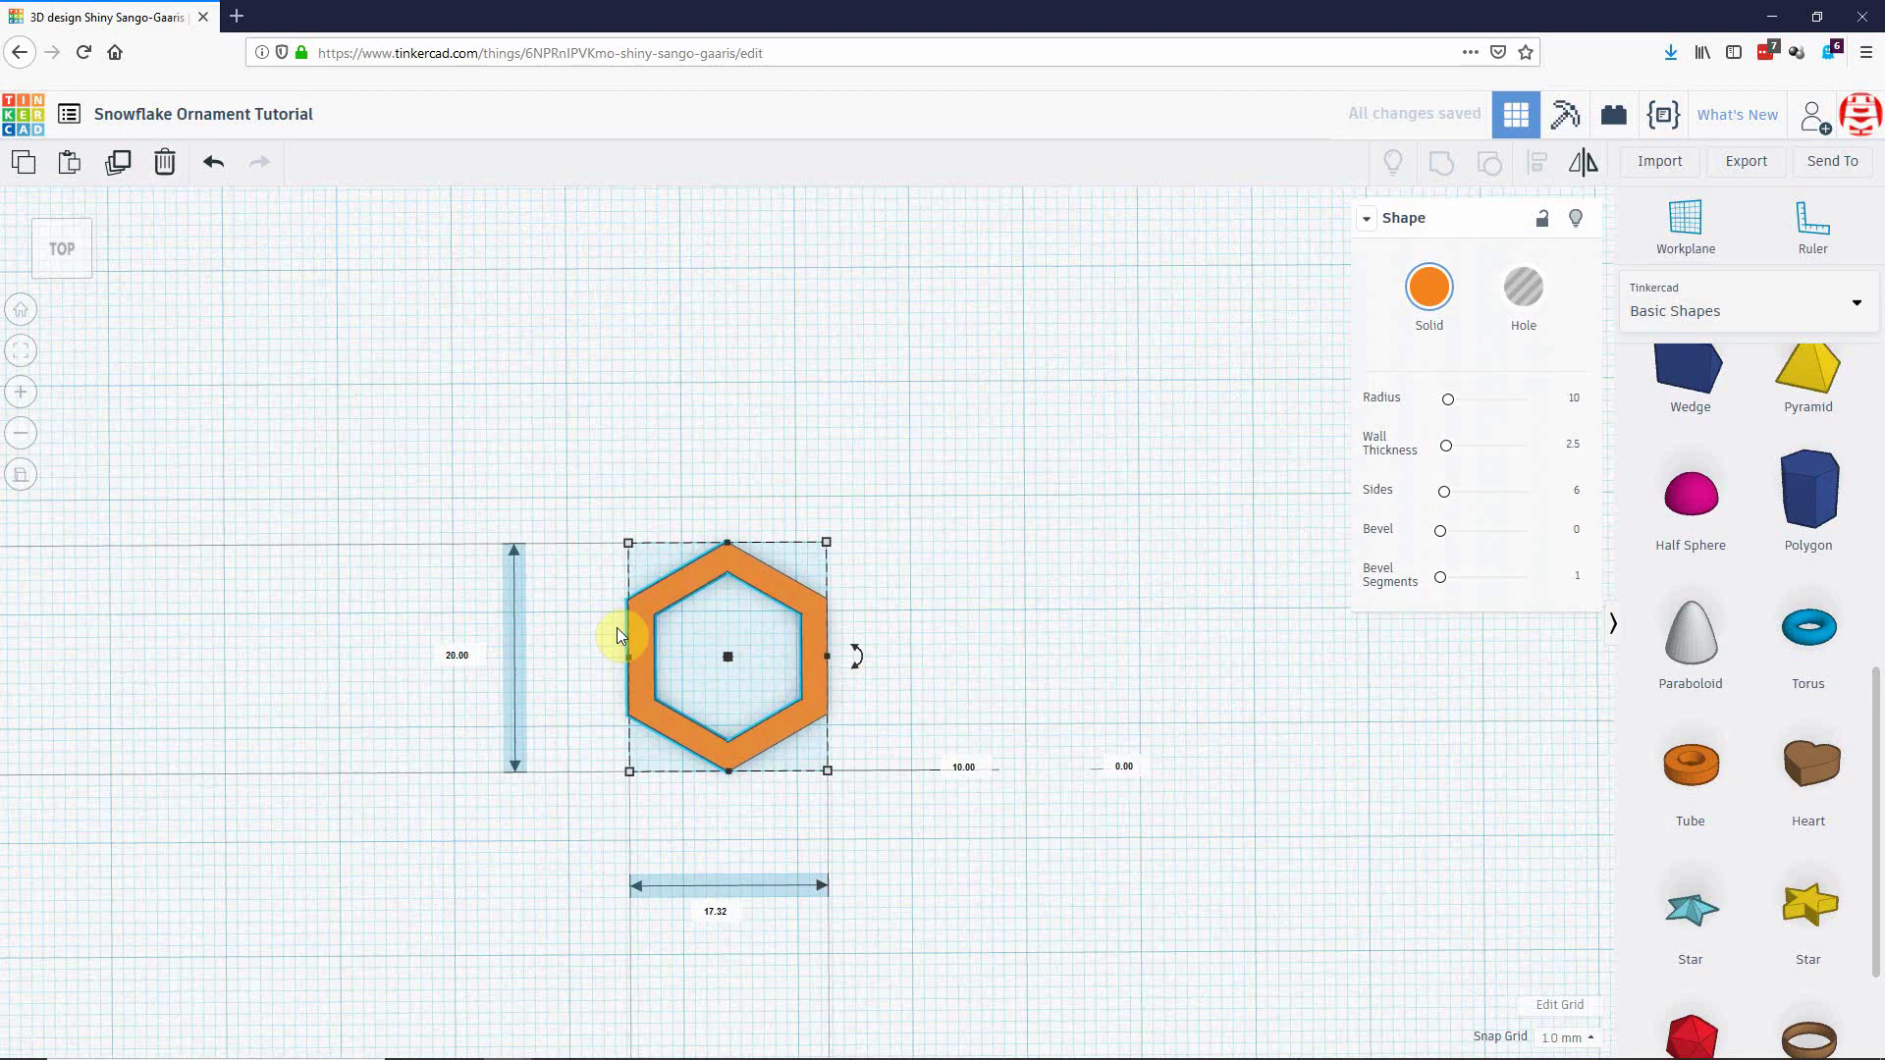
pyautogui.click(952, 717)
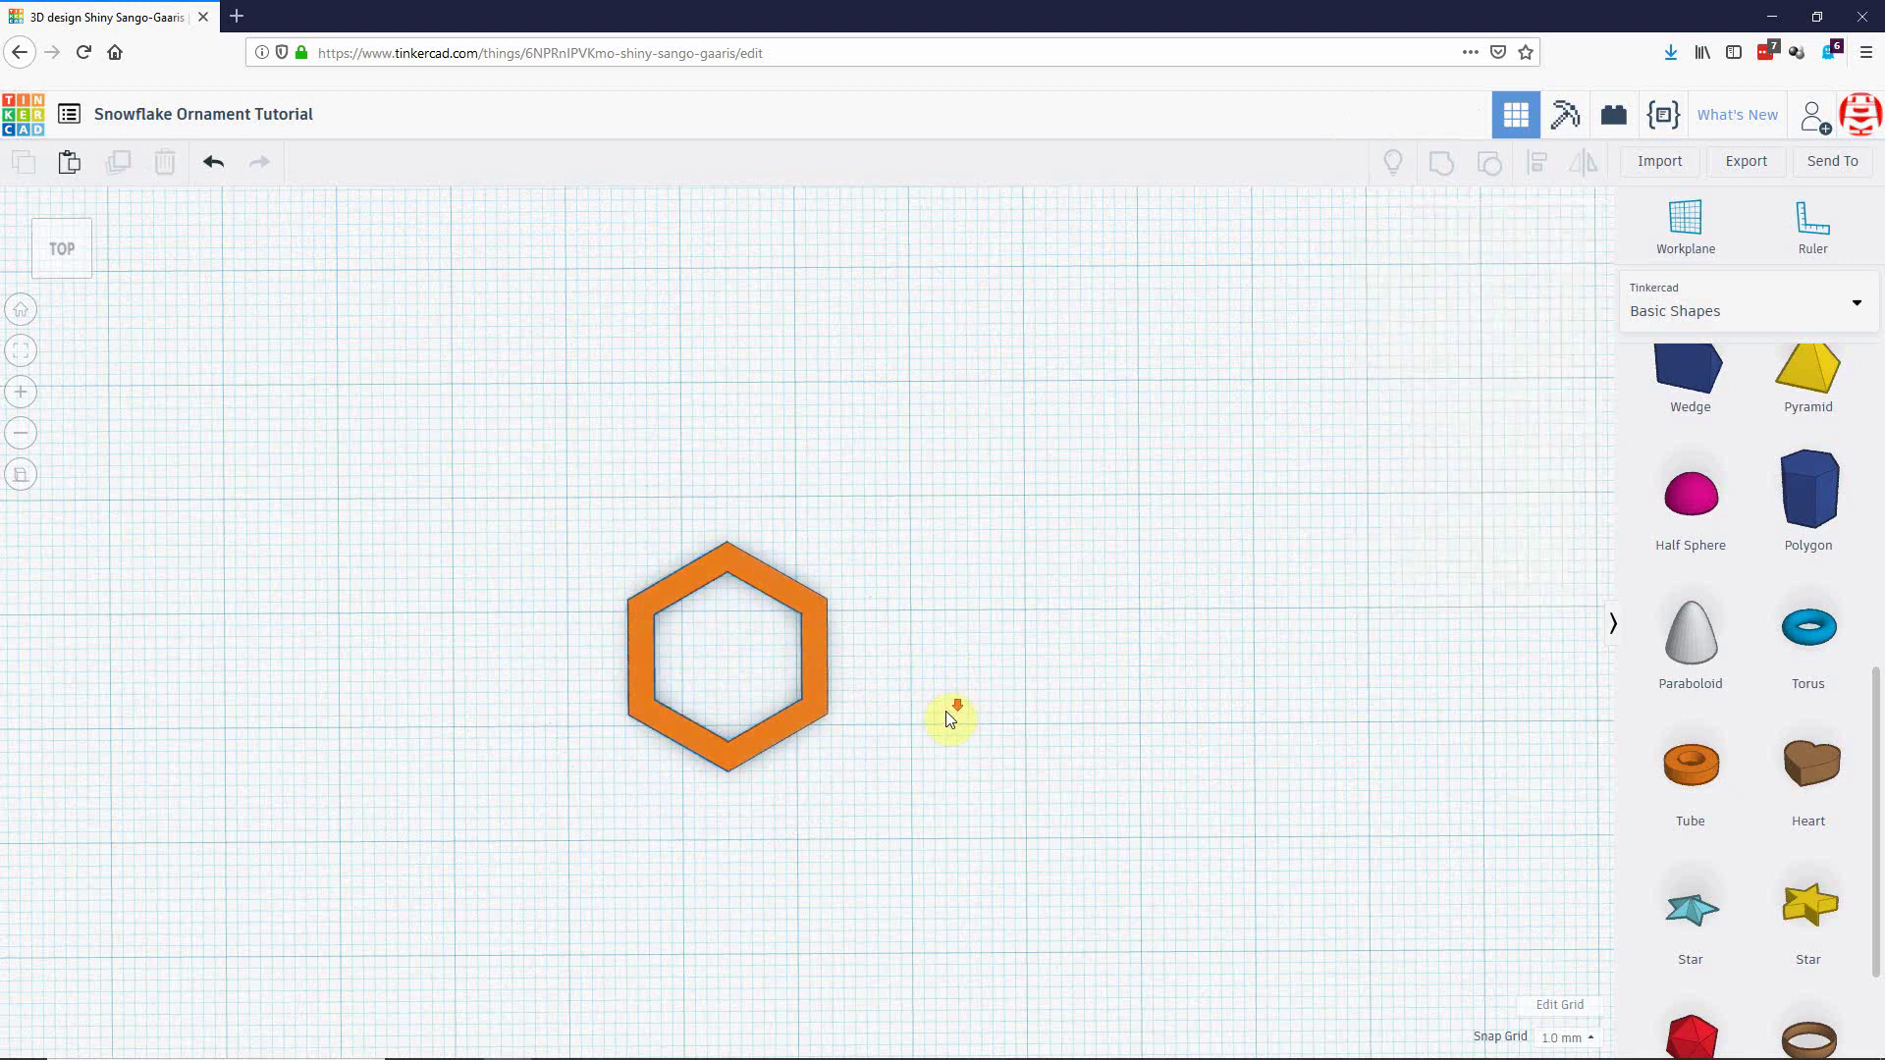
# Move the hexagonal tube slightly to the right on the workplane.
pyautogui.scroll(-5, 946, 710)
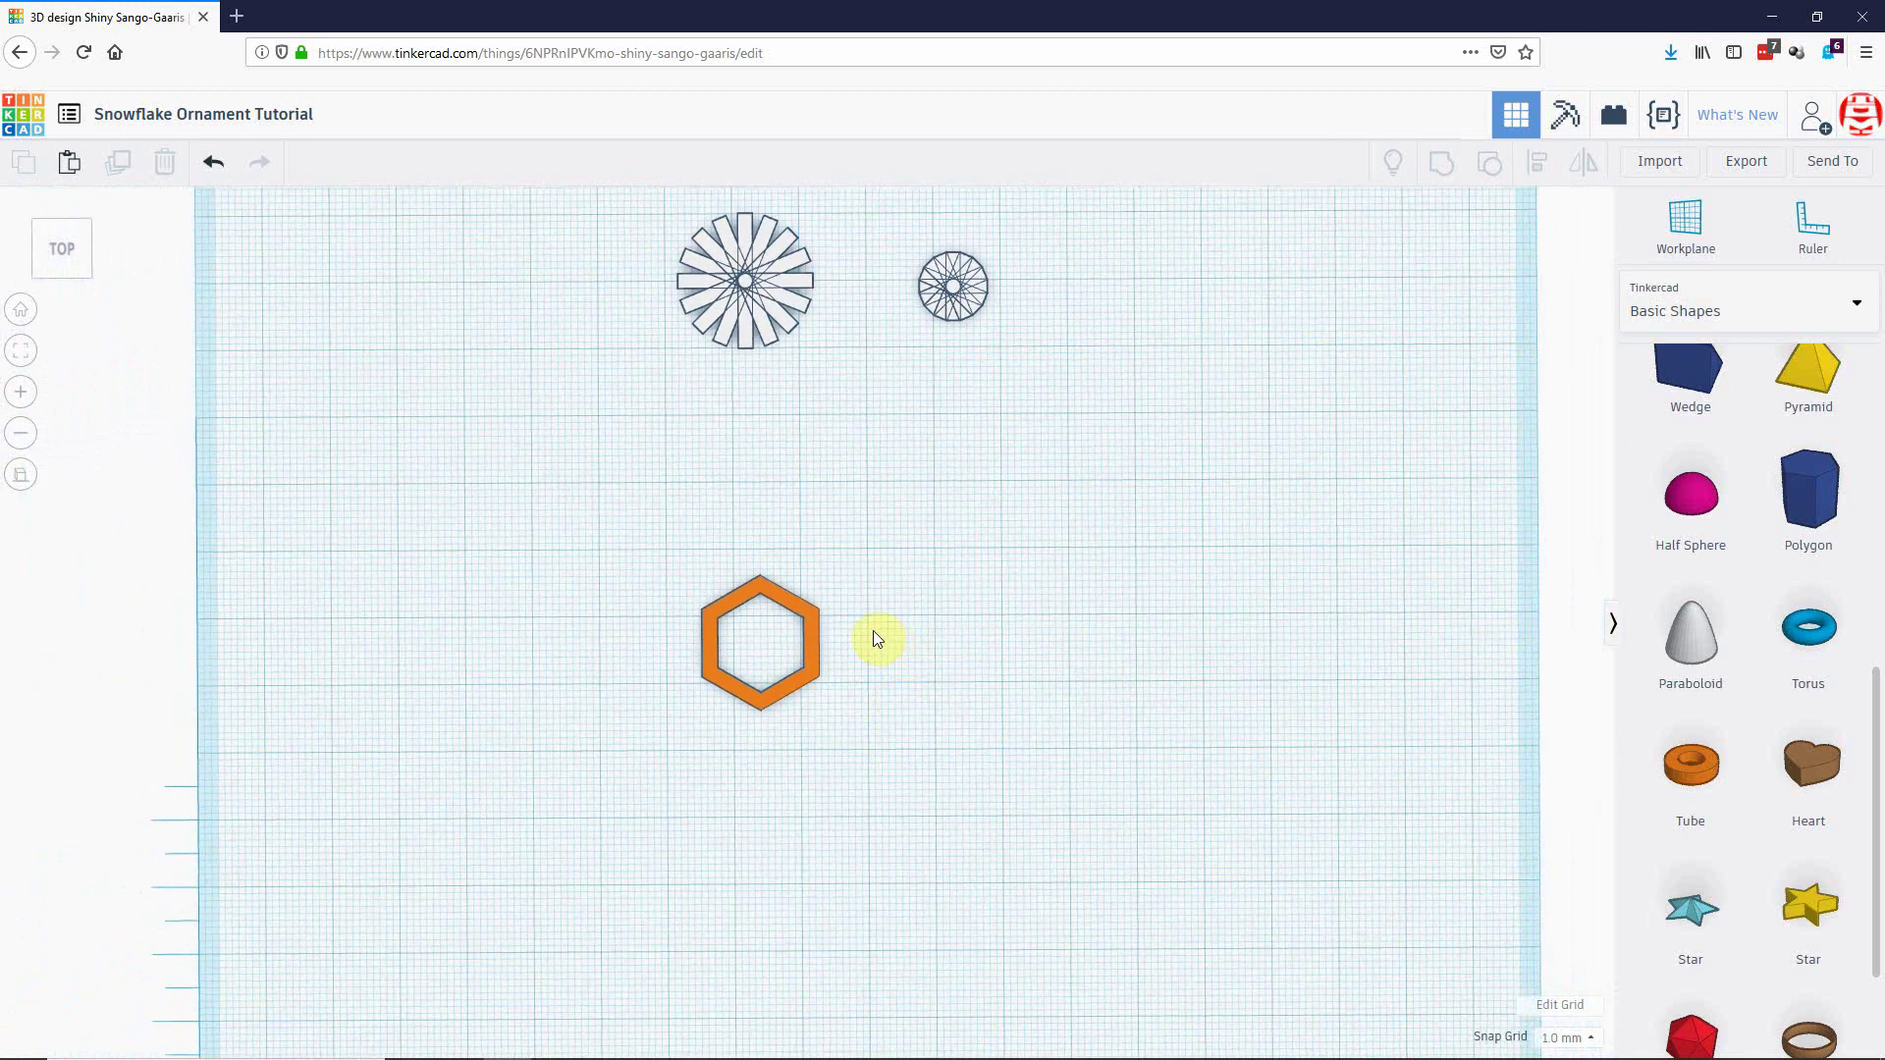
pyautogui.moveTo(872, 631); pyautogui.dragTo(957, 721, button='middle')
pyautogui.moveTo(855, 744); pyautogui.dragTo(903, 738)
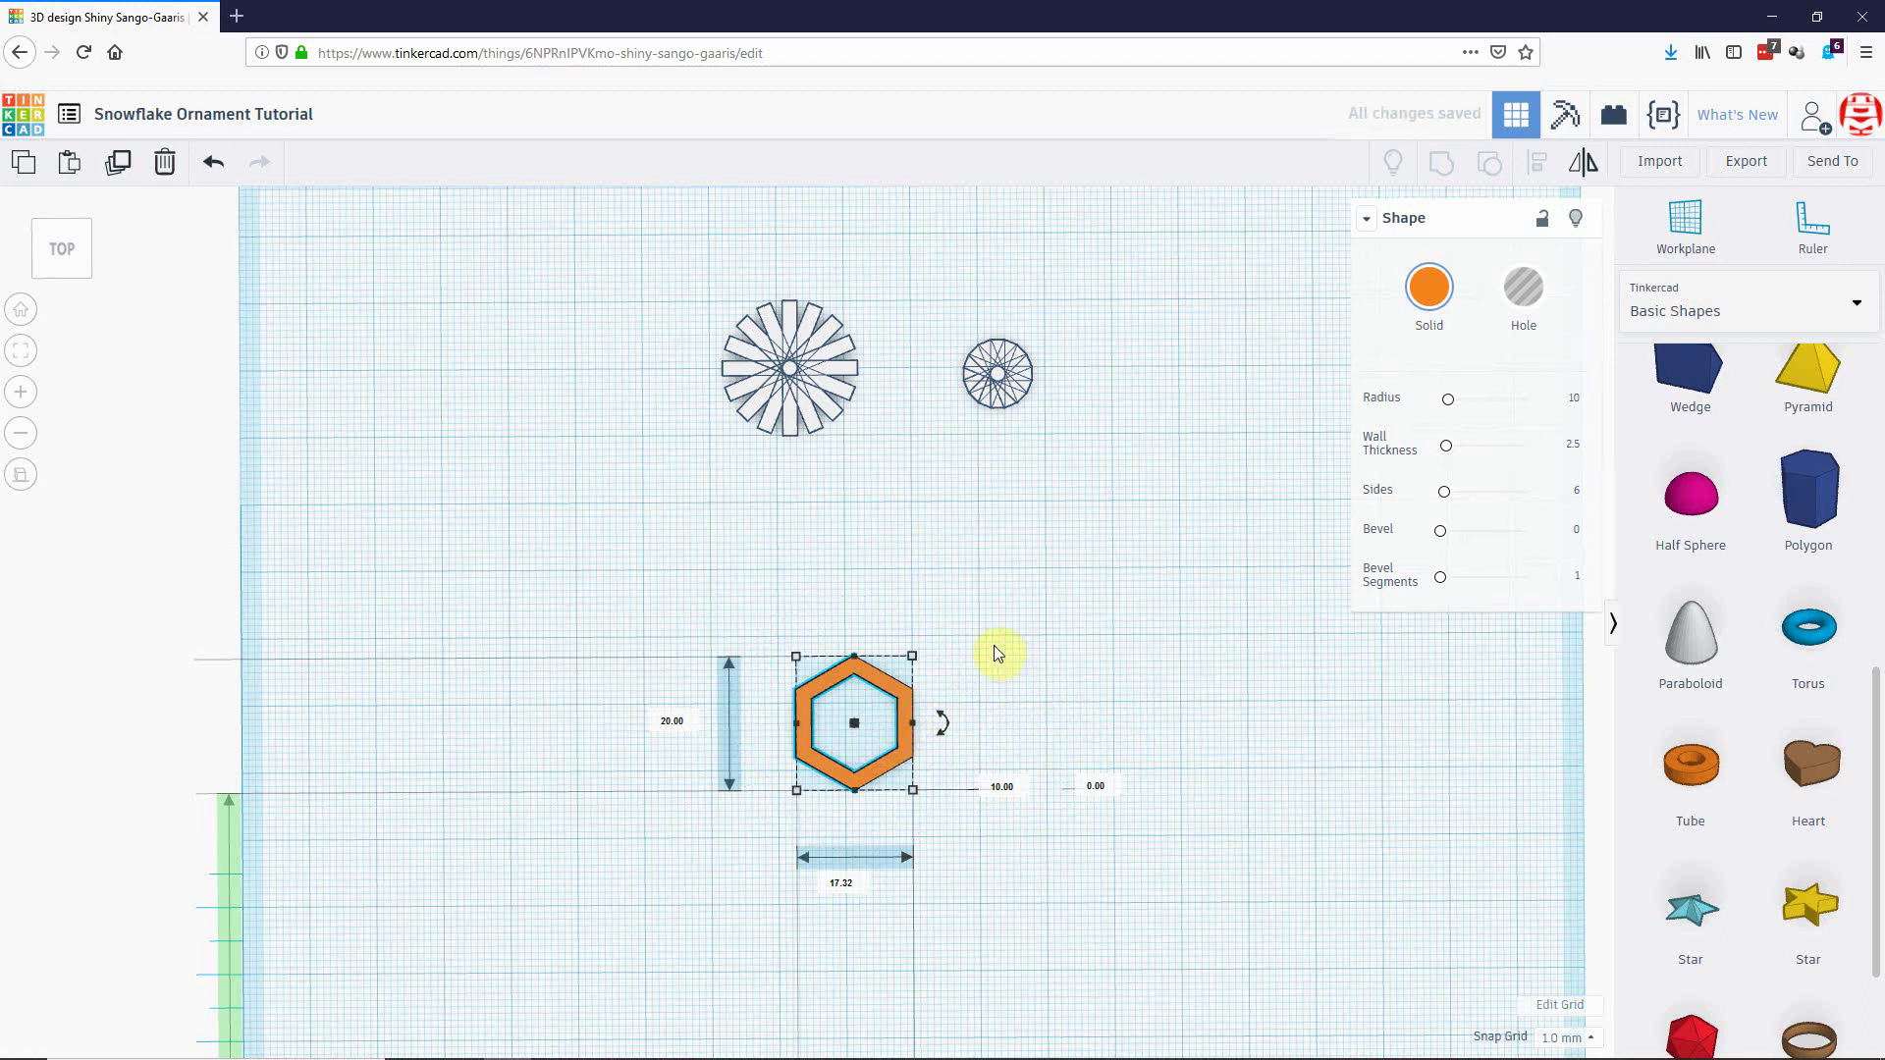
pyautogui.click(974, 735)
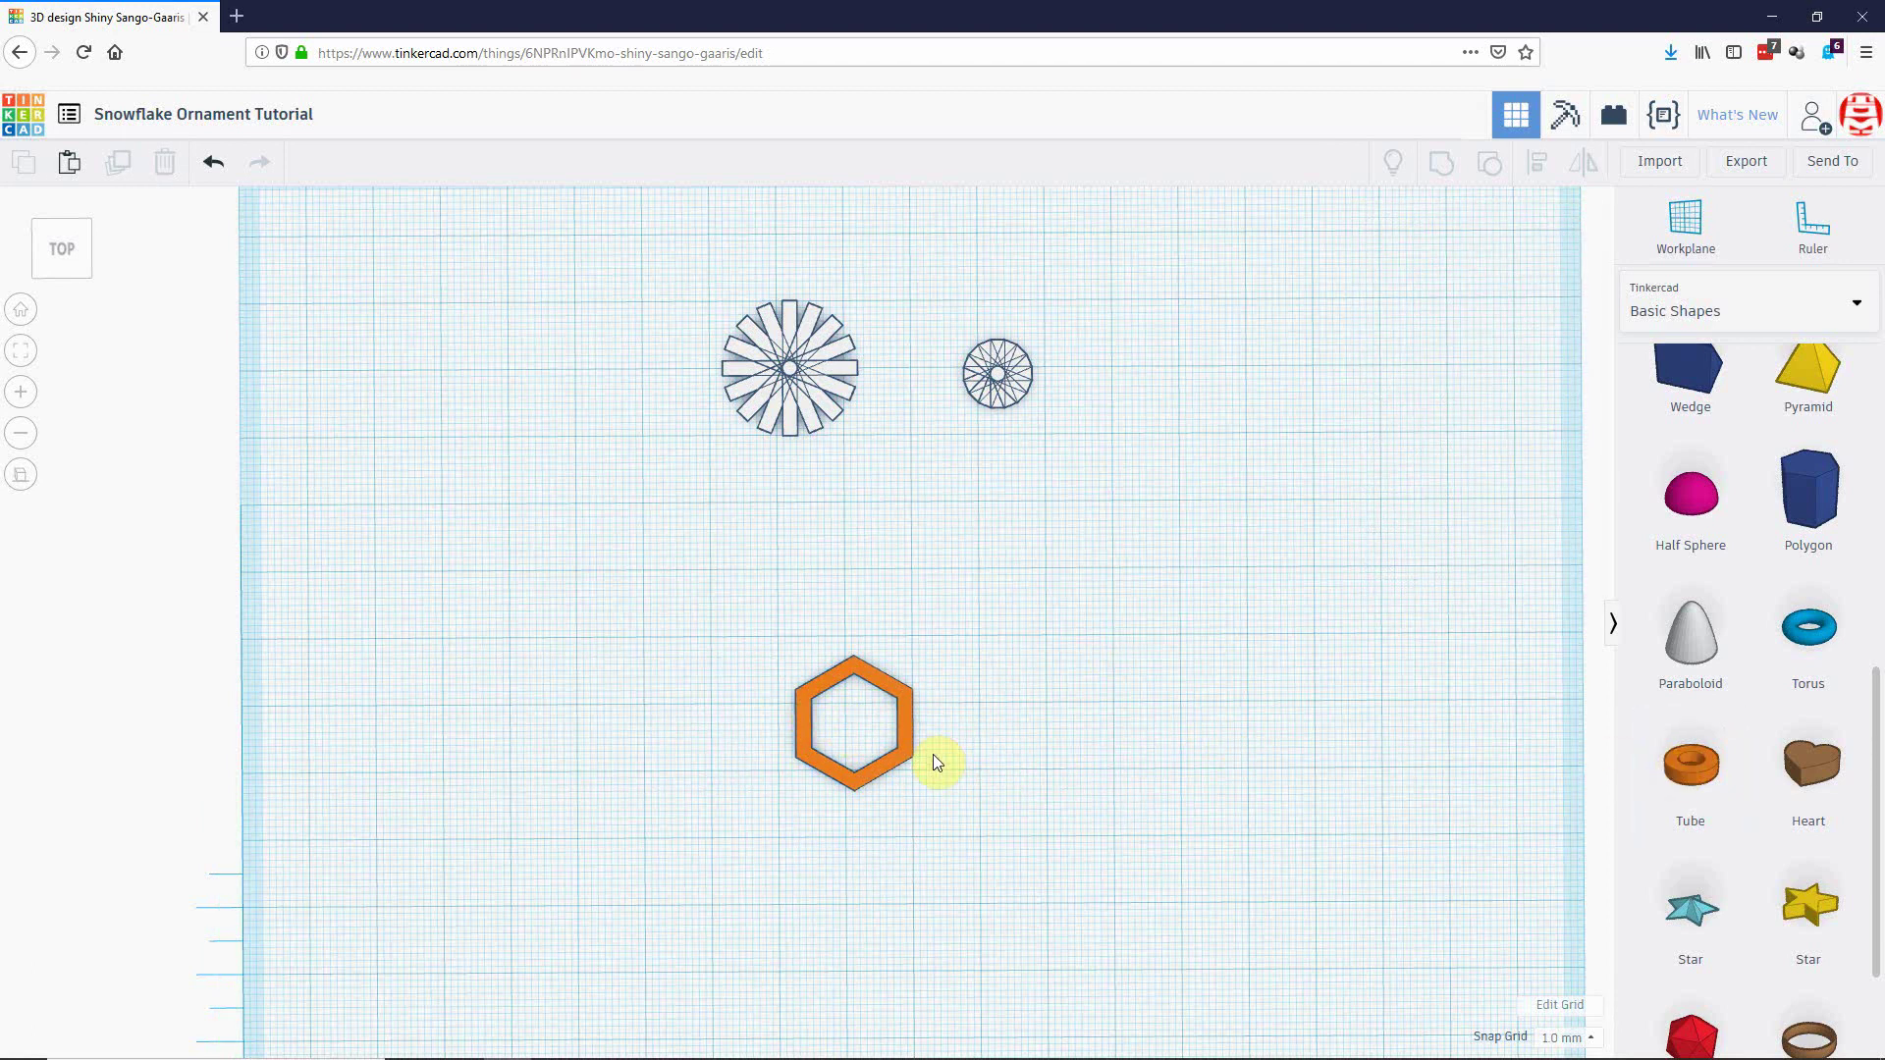
# Add a Roof beside the hexagonal tube and rotate it -90° so it stands on its triangular end.
pyautogui.scroll(5, 1767, 766)
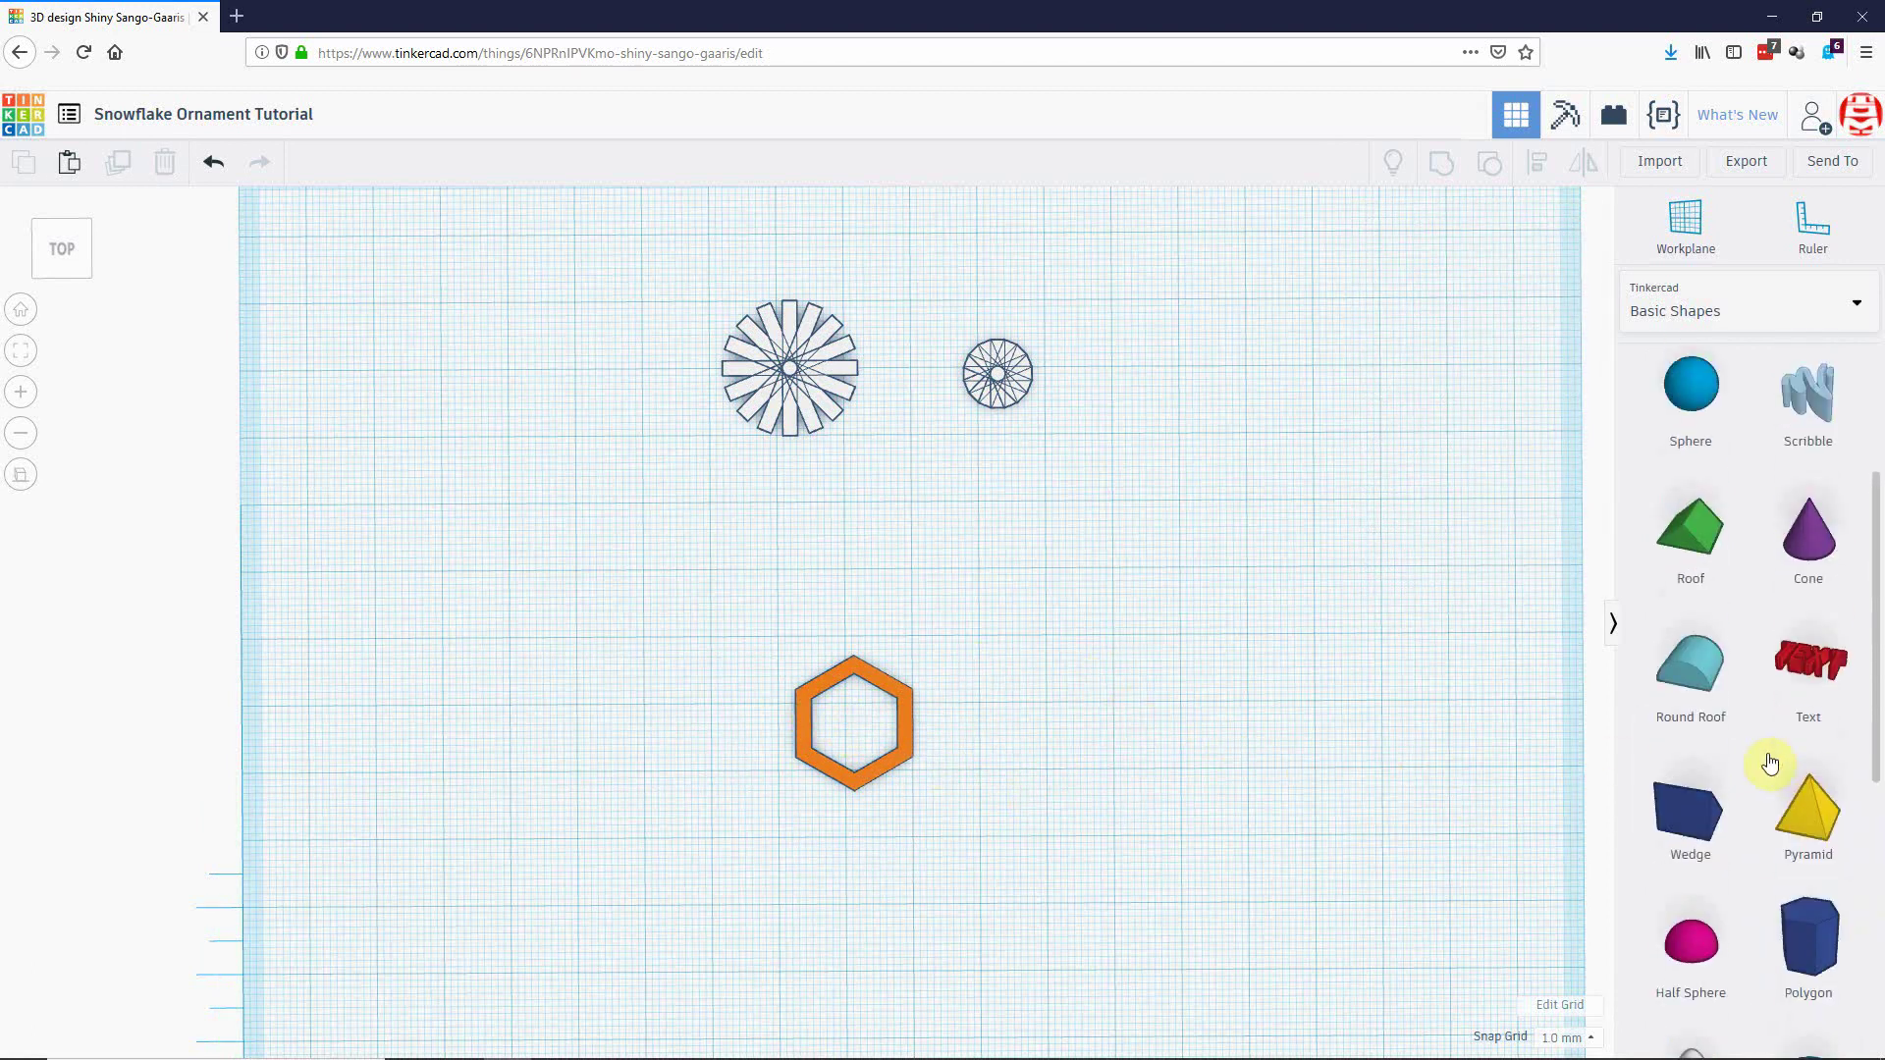
pyautogui.moveTo(1637, 583); pyautogui.dragTo(1070, 664)
pyautogui.moveTo(1203, 590); pyautogui.dragTo(695, 621, button='right')
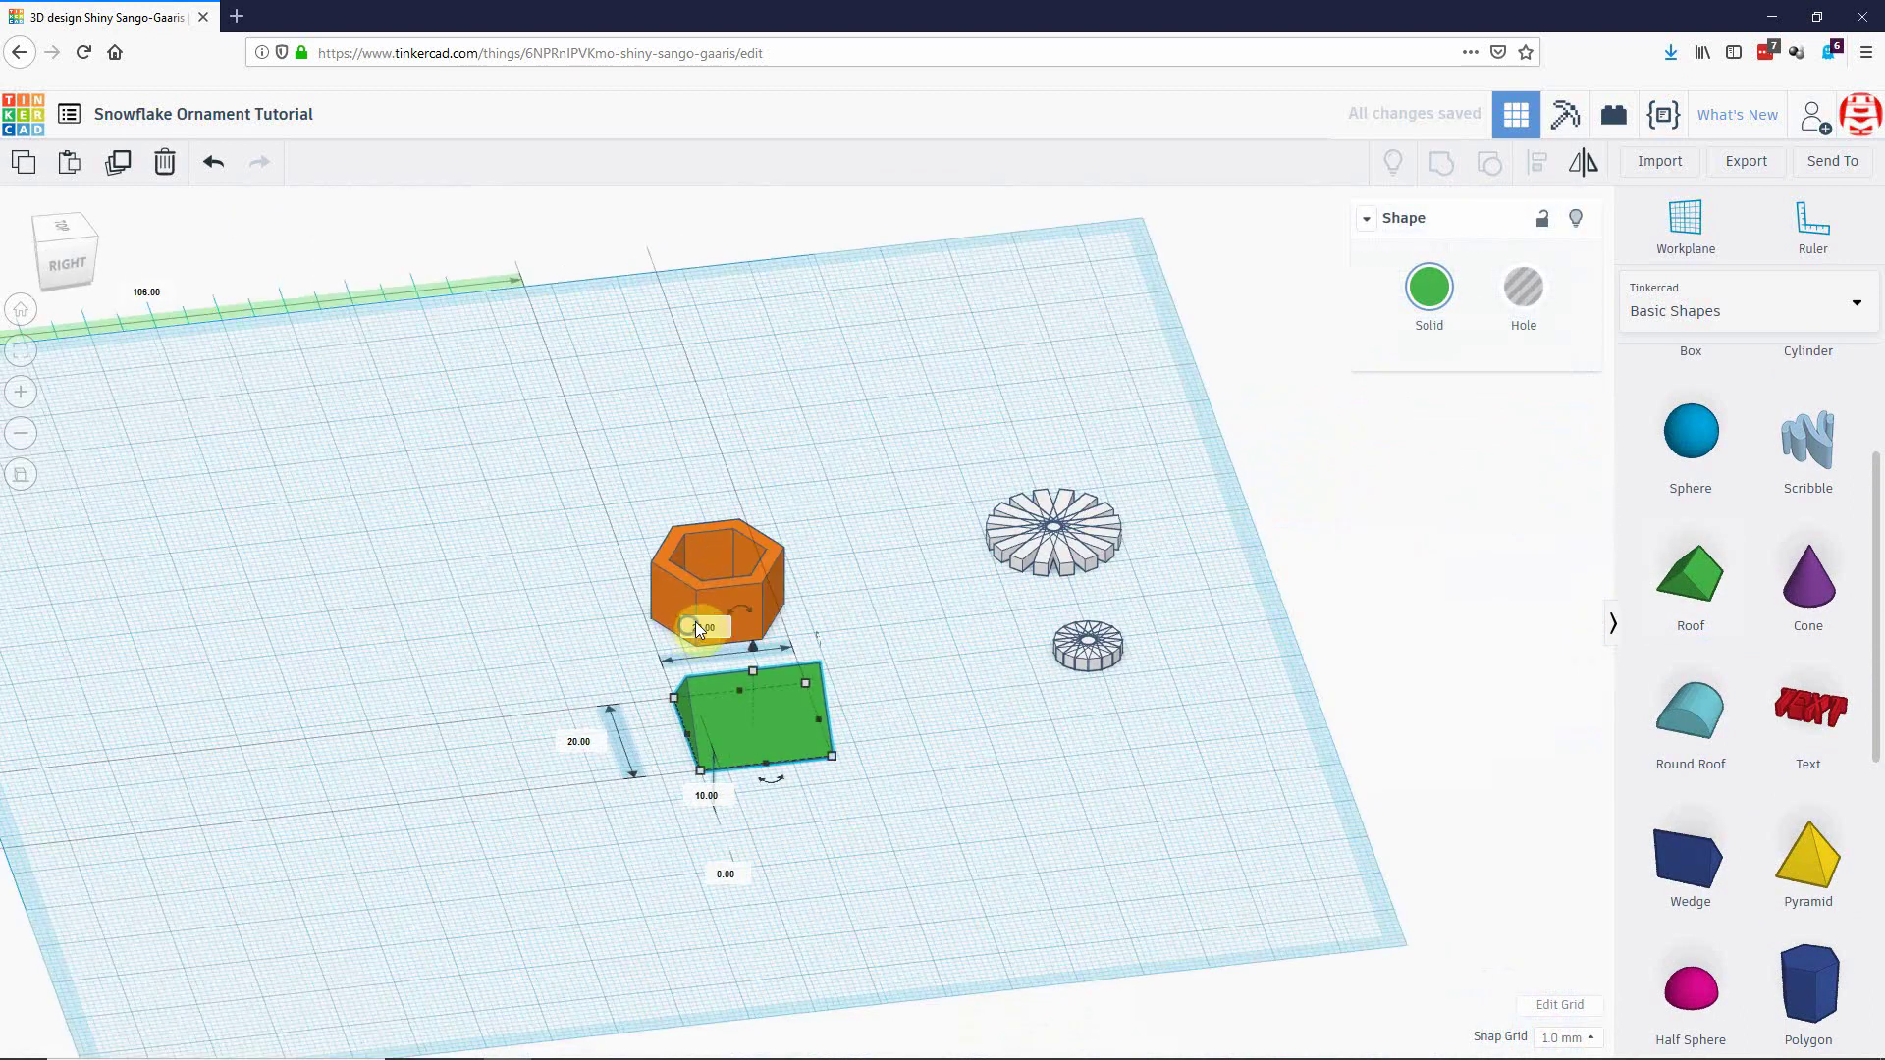
pyautogui.moveTo(695, 622); pyautogui.dragTo(795, 649)
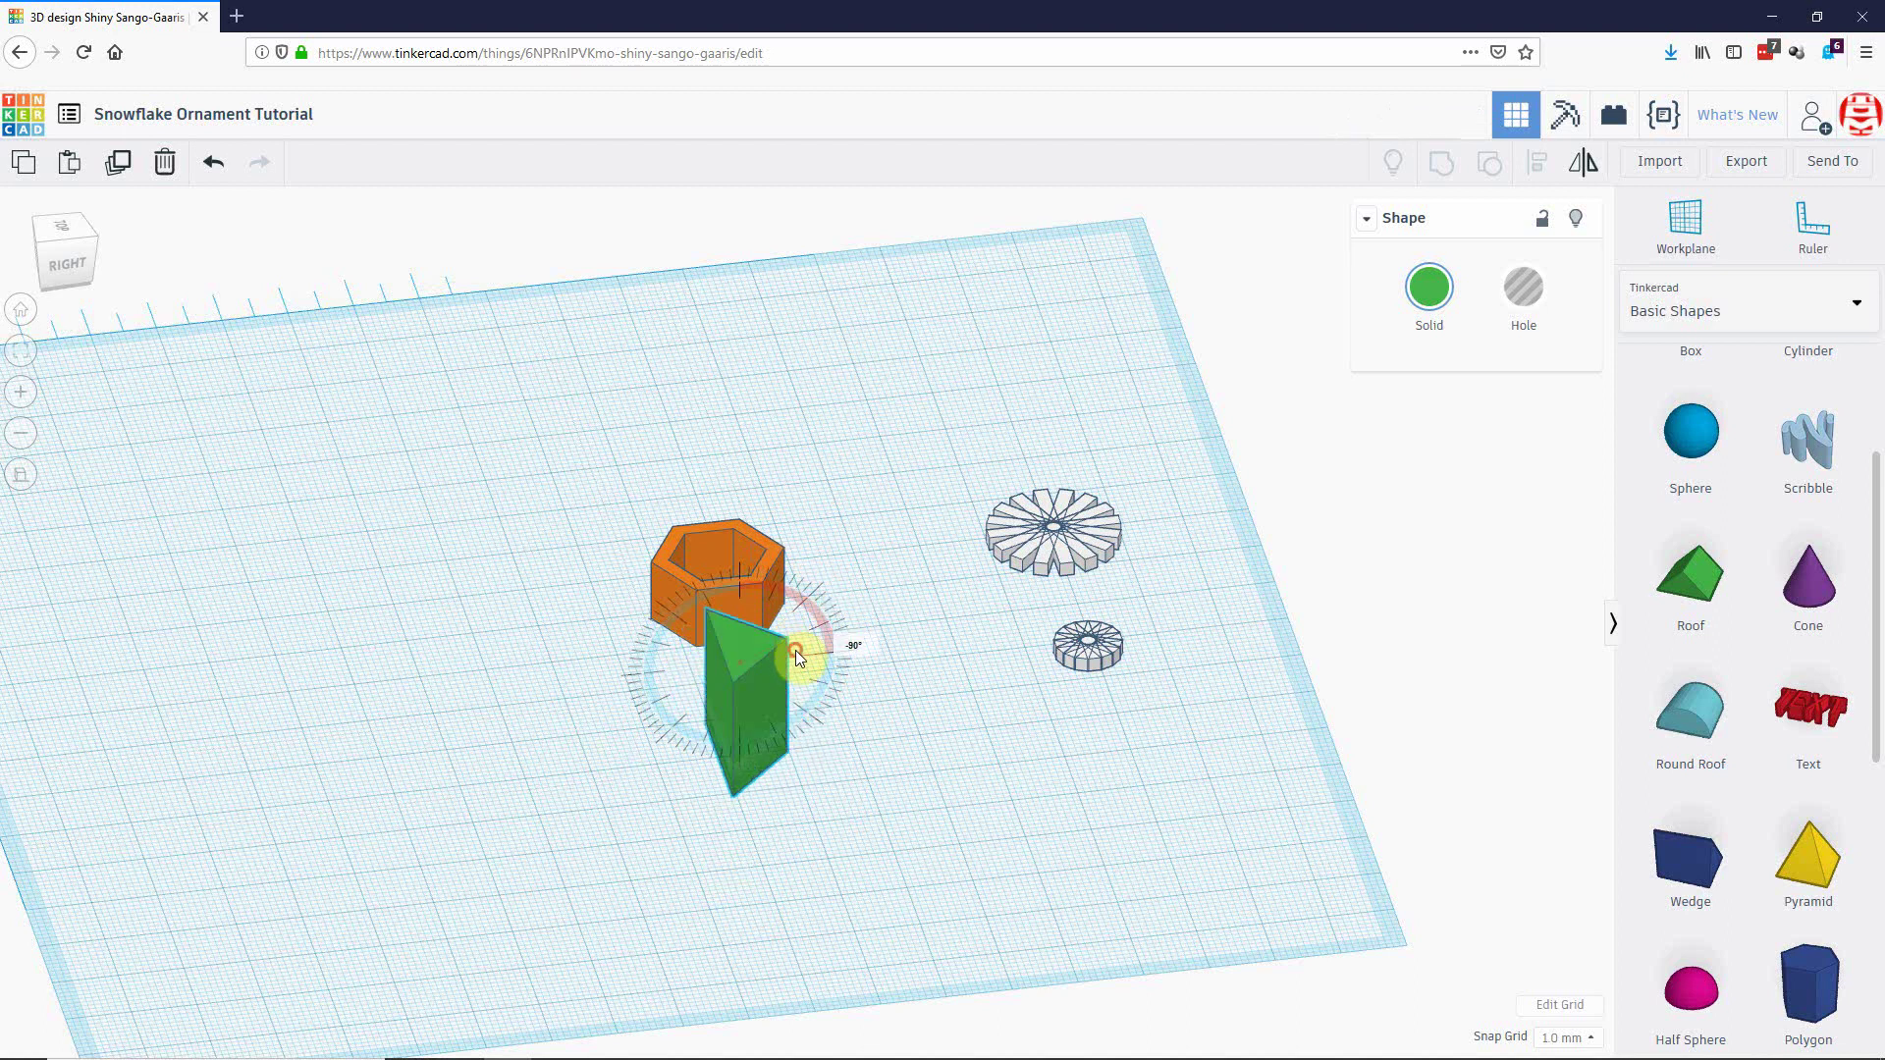
pyautogui.moveTo(795, 650); pyautogui.dragTo(1022, 926, button='right')
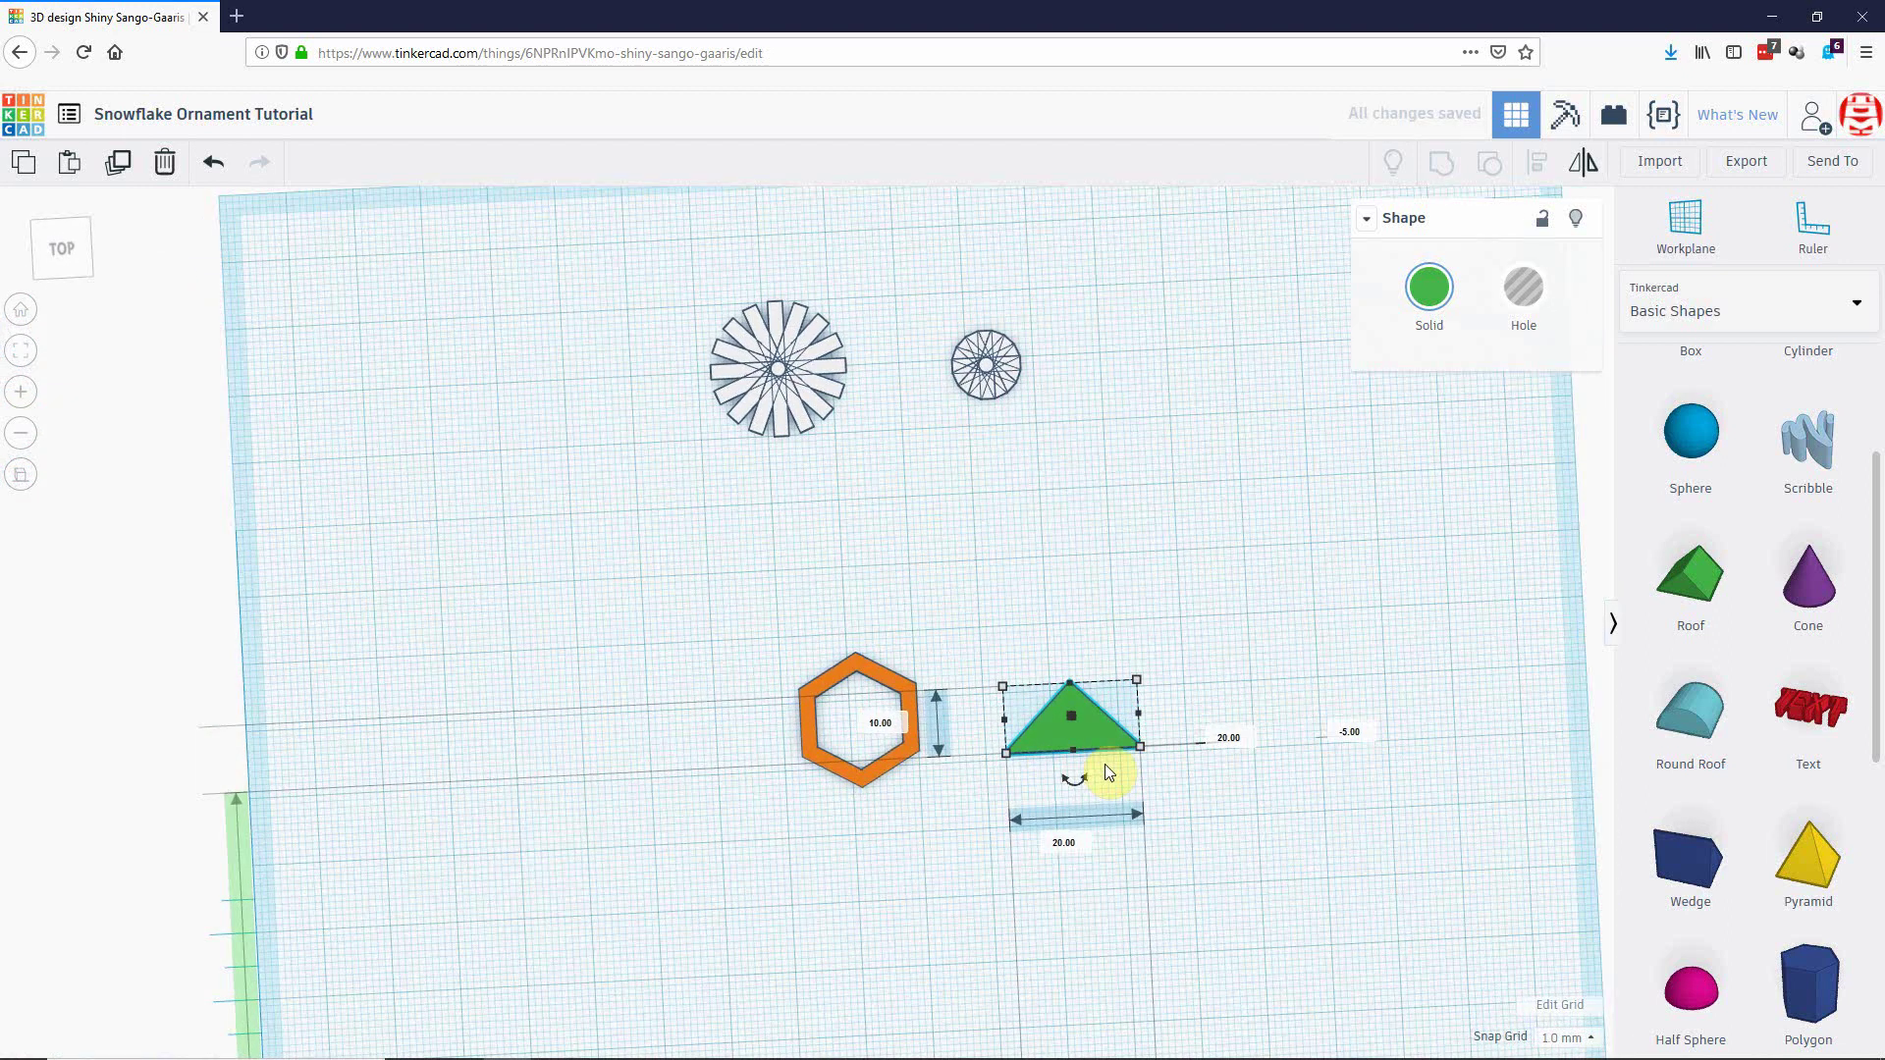
# Turn the roof a quarter turn in plan so its apex points left, and place the apex at the hexagonal tube's centre.
pyautogui.moveTo(1070, 782); pyautogui.dragTo(909, 738)
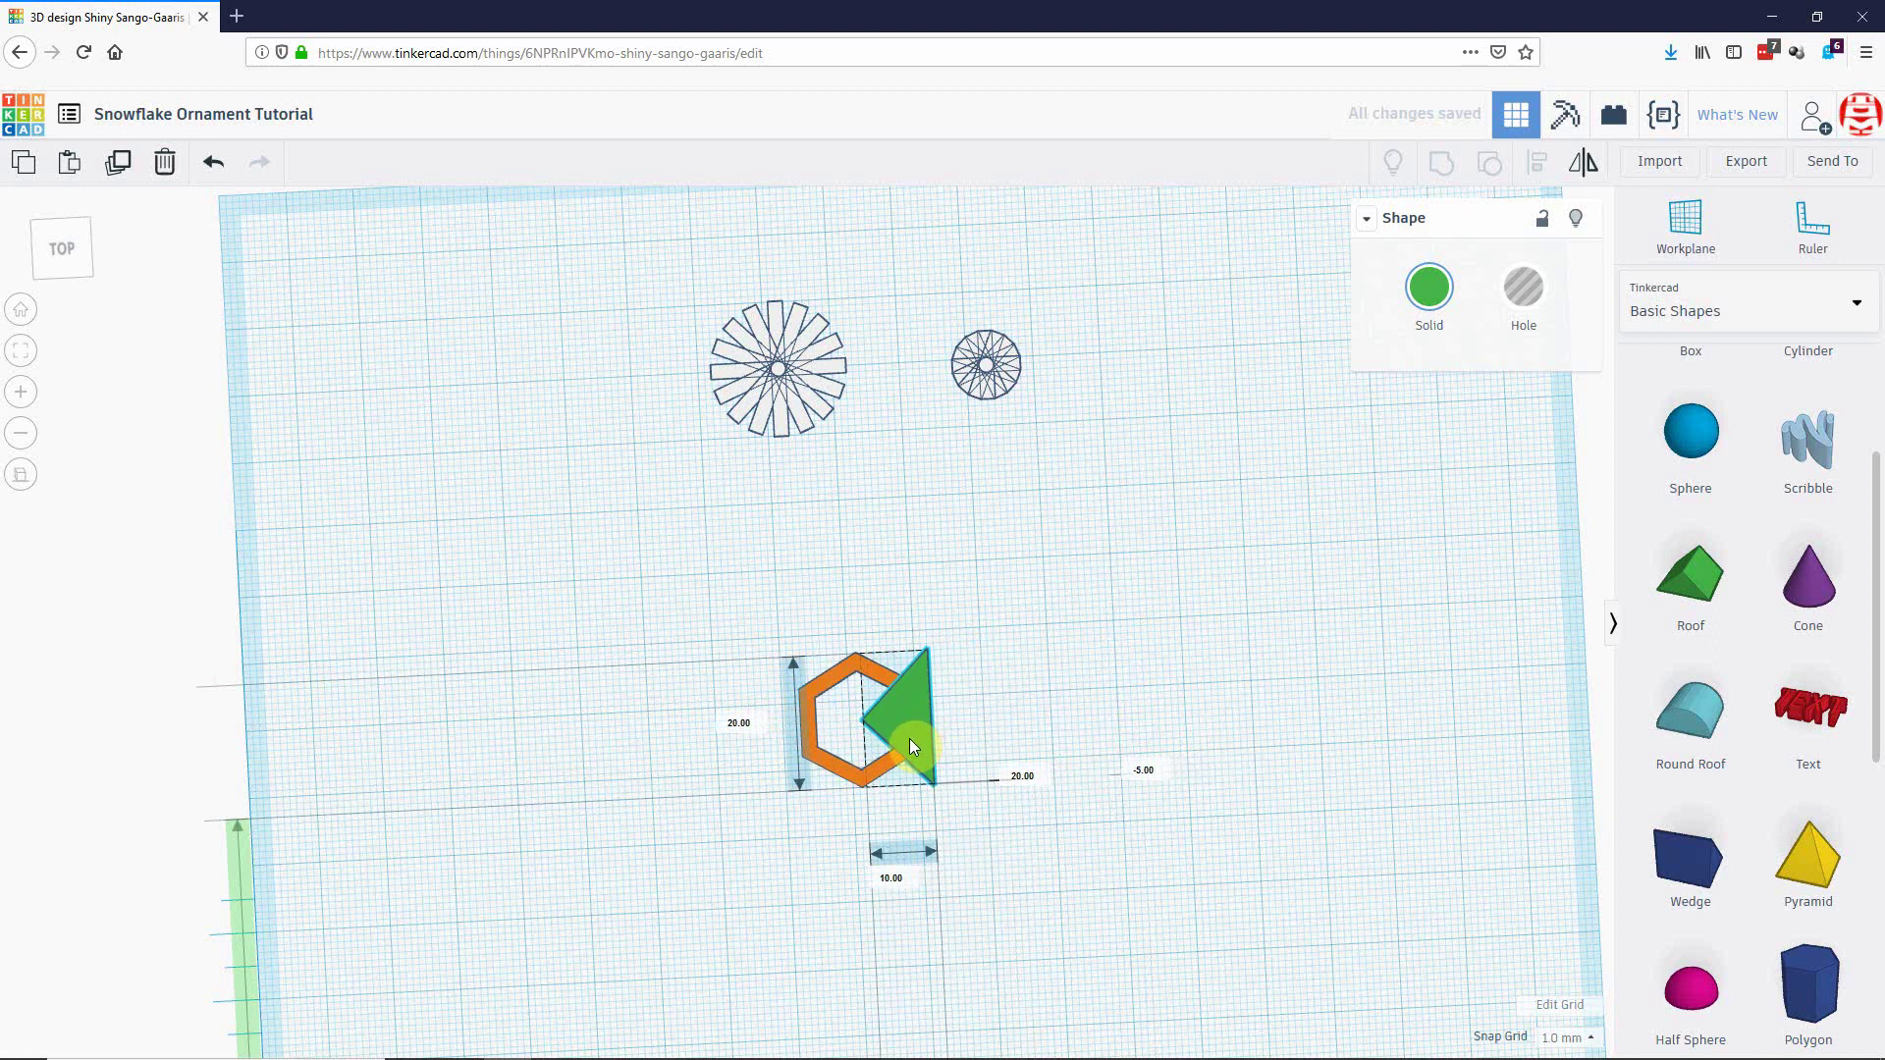
pyautogui.moveTo(821, 750); pyautogui.dragTo(820, 768, button='right')
pyautogui.press('f')
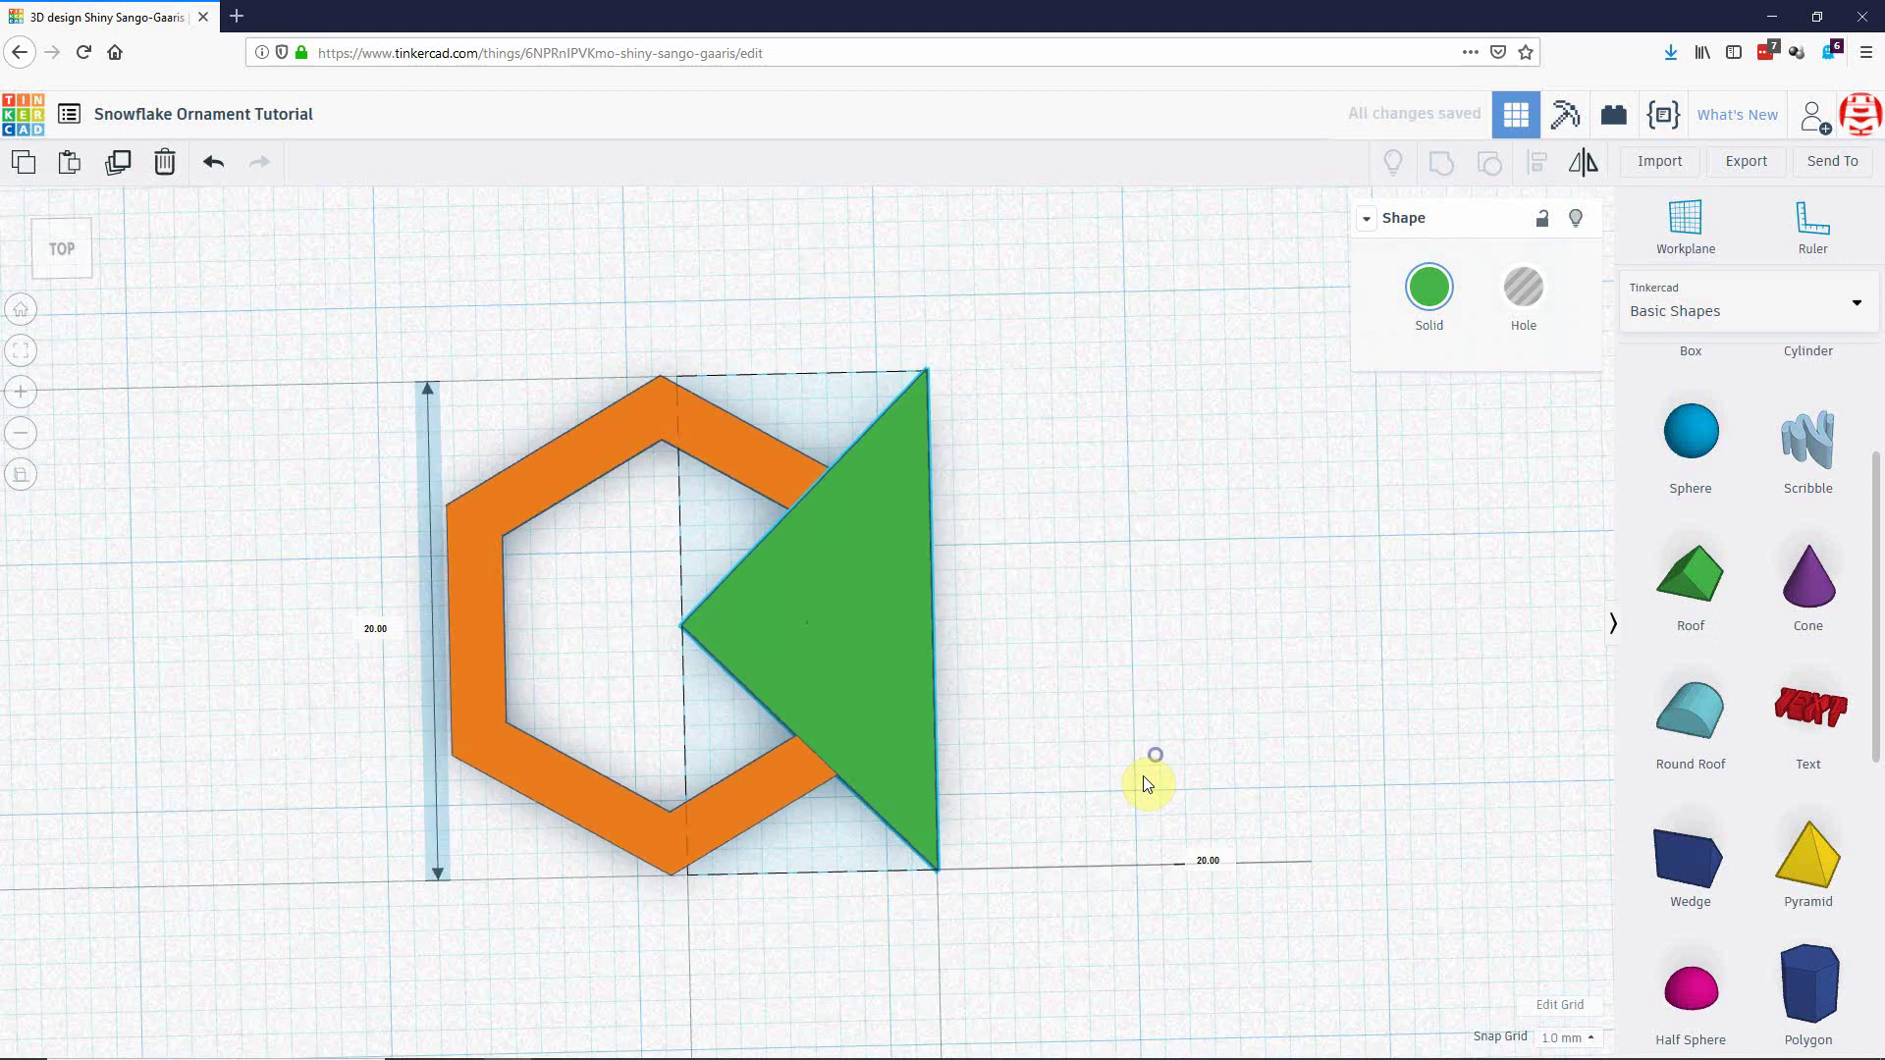
pyautogui.press('Left')
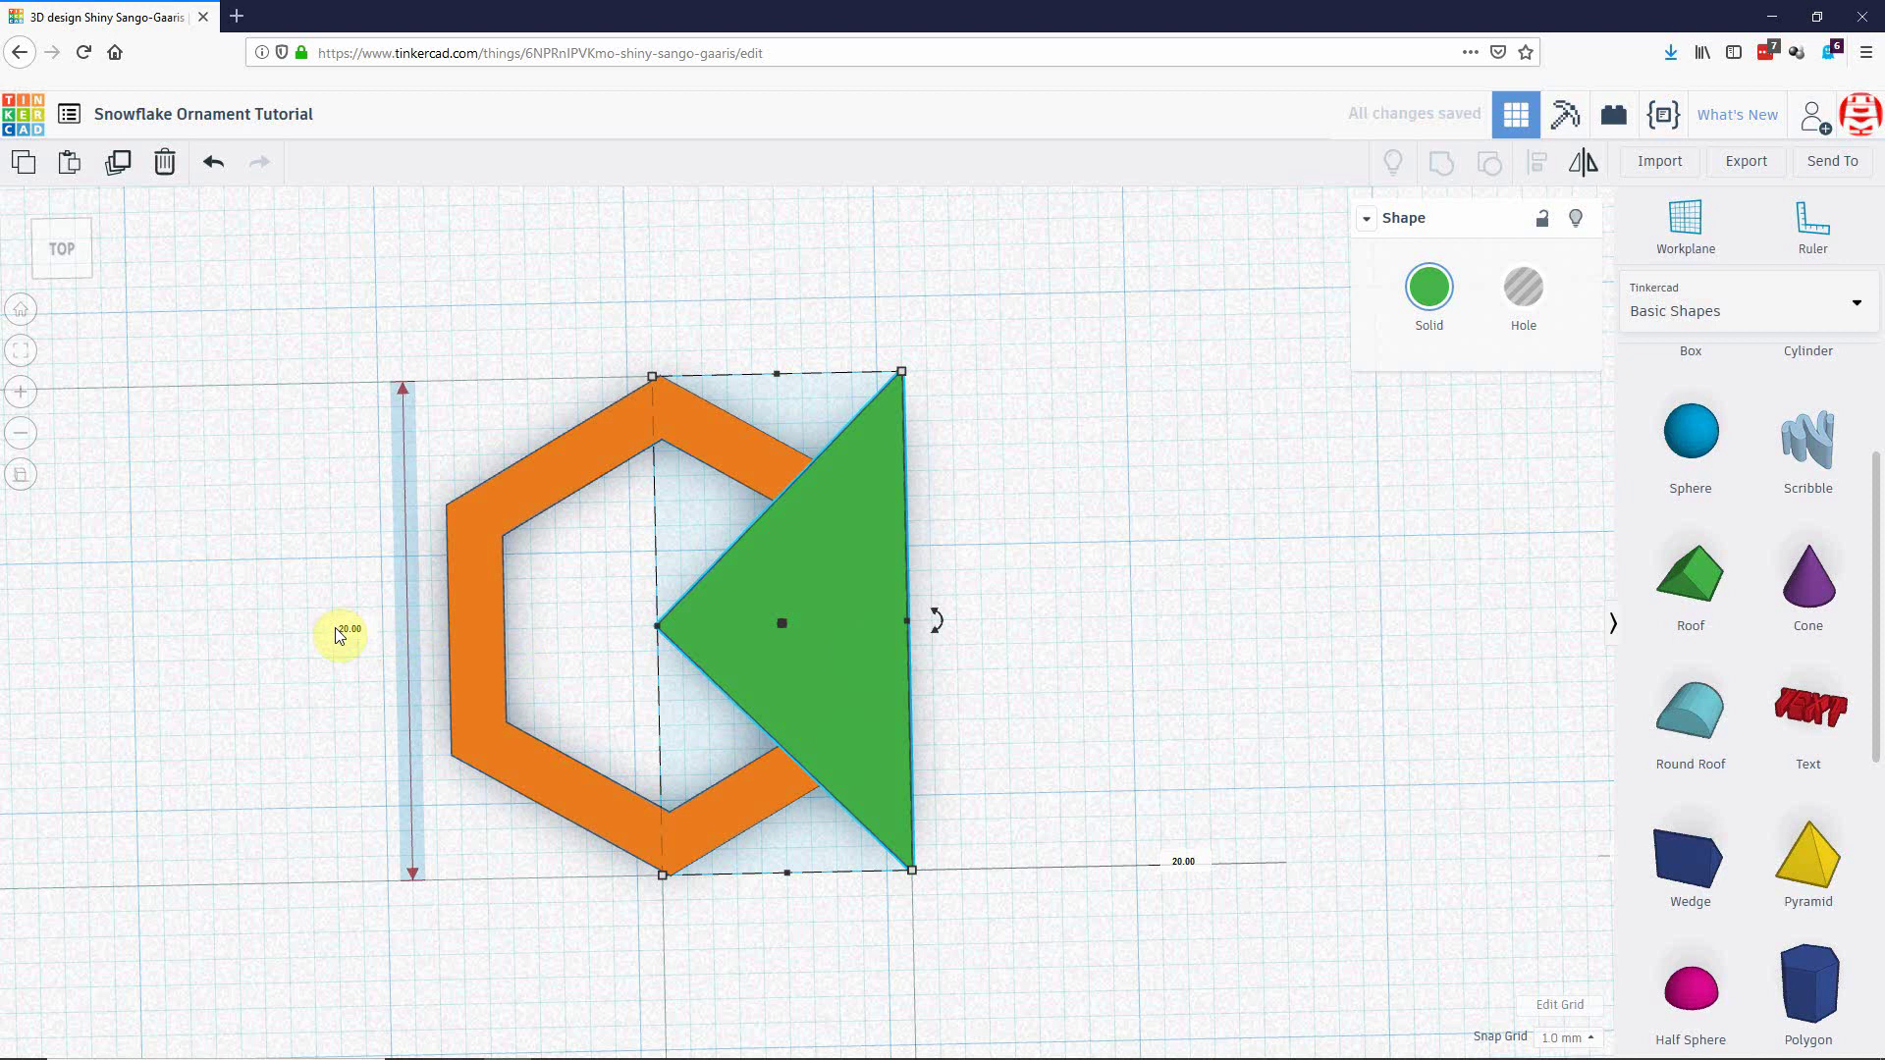
# Stretch the roof's triangle horizontally to 20 mm, keeping its apex at the hexagonal tube's centre.
pyautogui.moveTo(1048, 766); pyautogui.dragTo(1126, 610, button='middle')
pyautogui.scroll(-2, 1127, 610)
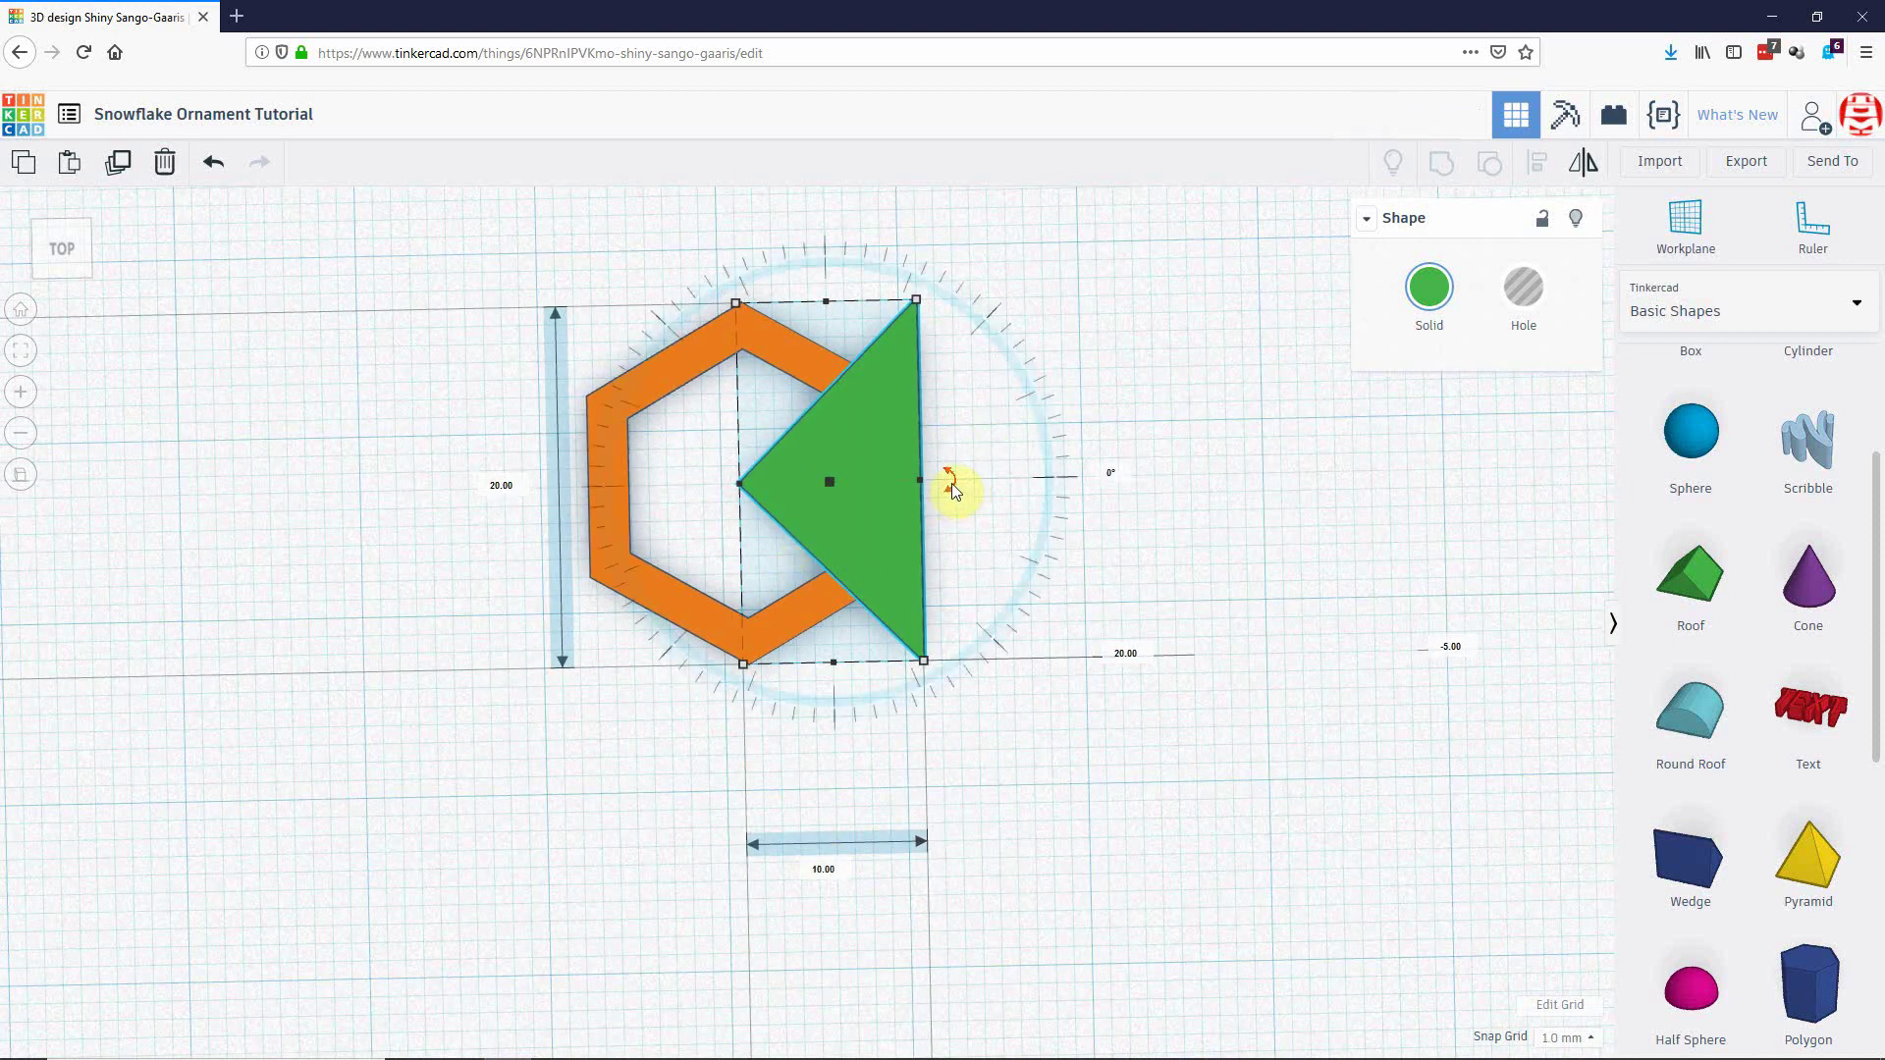
pyautogui.moveTo(919, 481); pyautogui.dragTo(1099, 492)
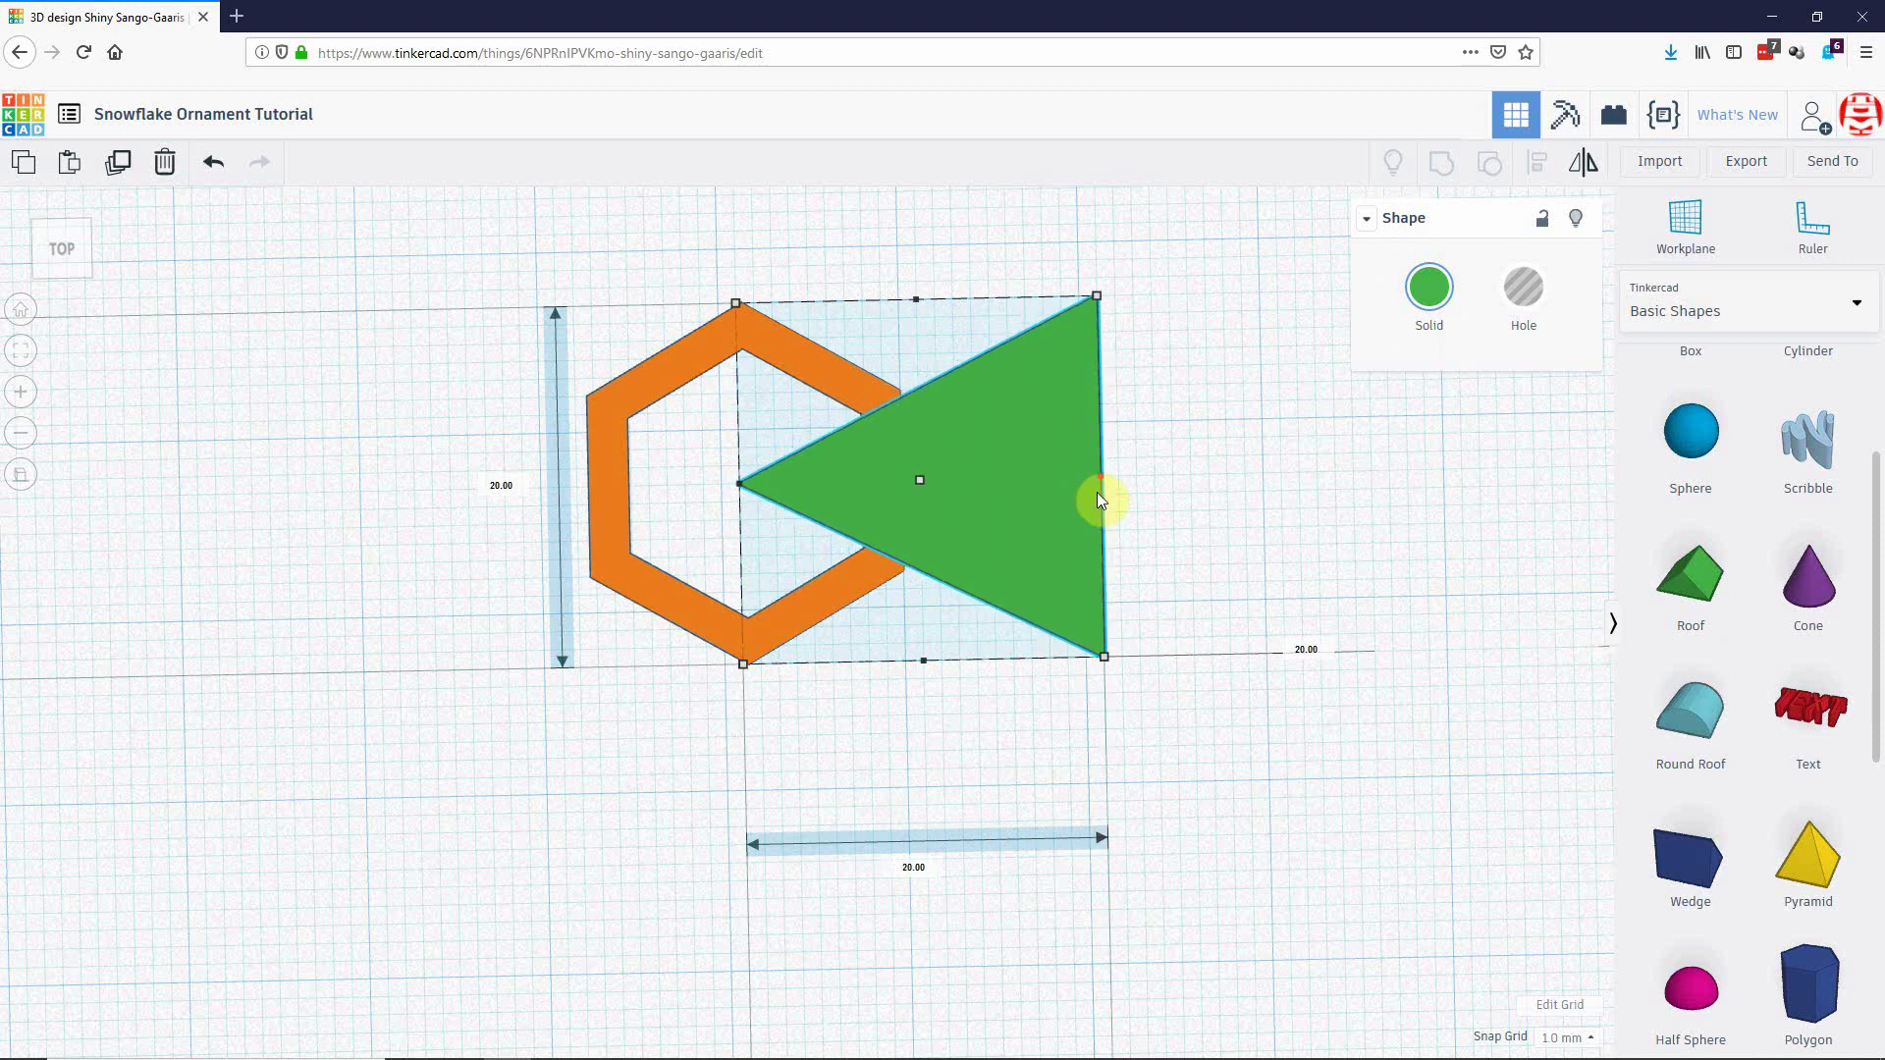
pyautogui.click(1257, 744)
pyautogui.moveTo(1258, 744); pyautogui.dragTo(1268, 830, button='right')
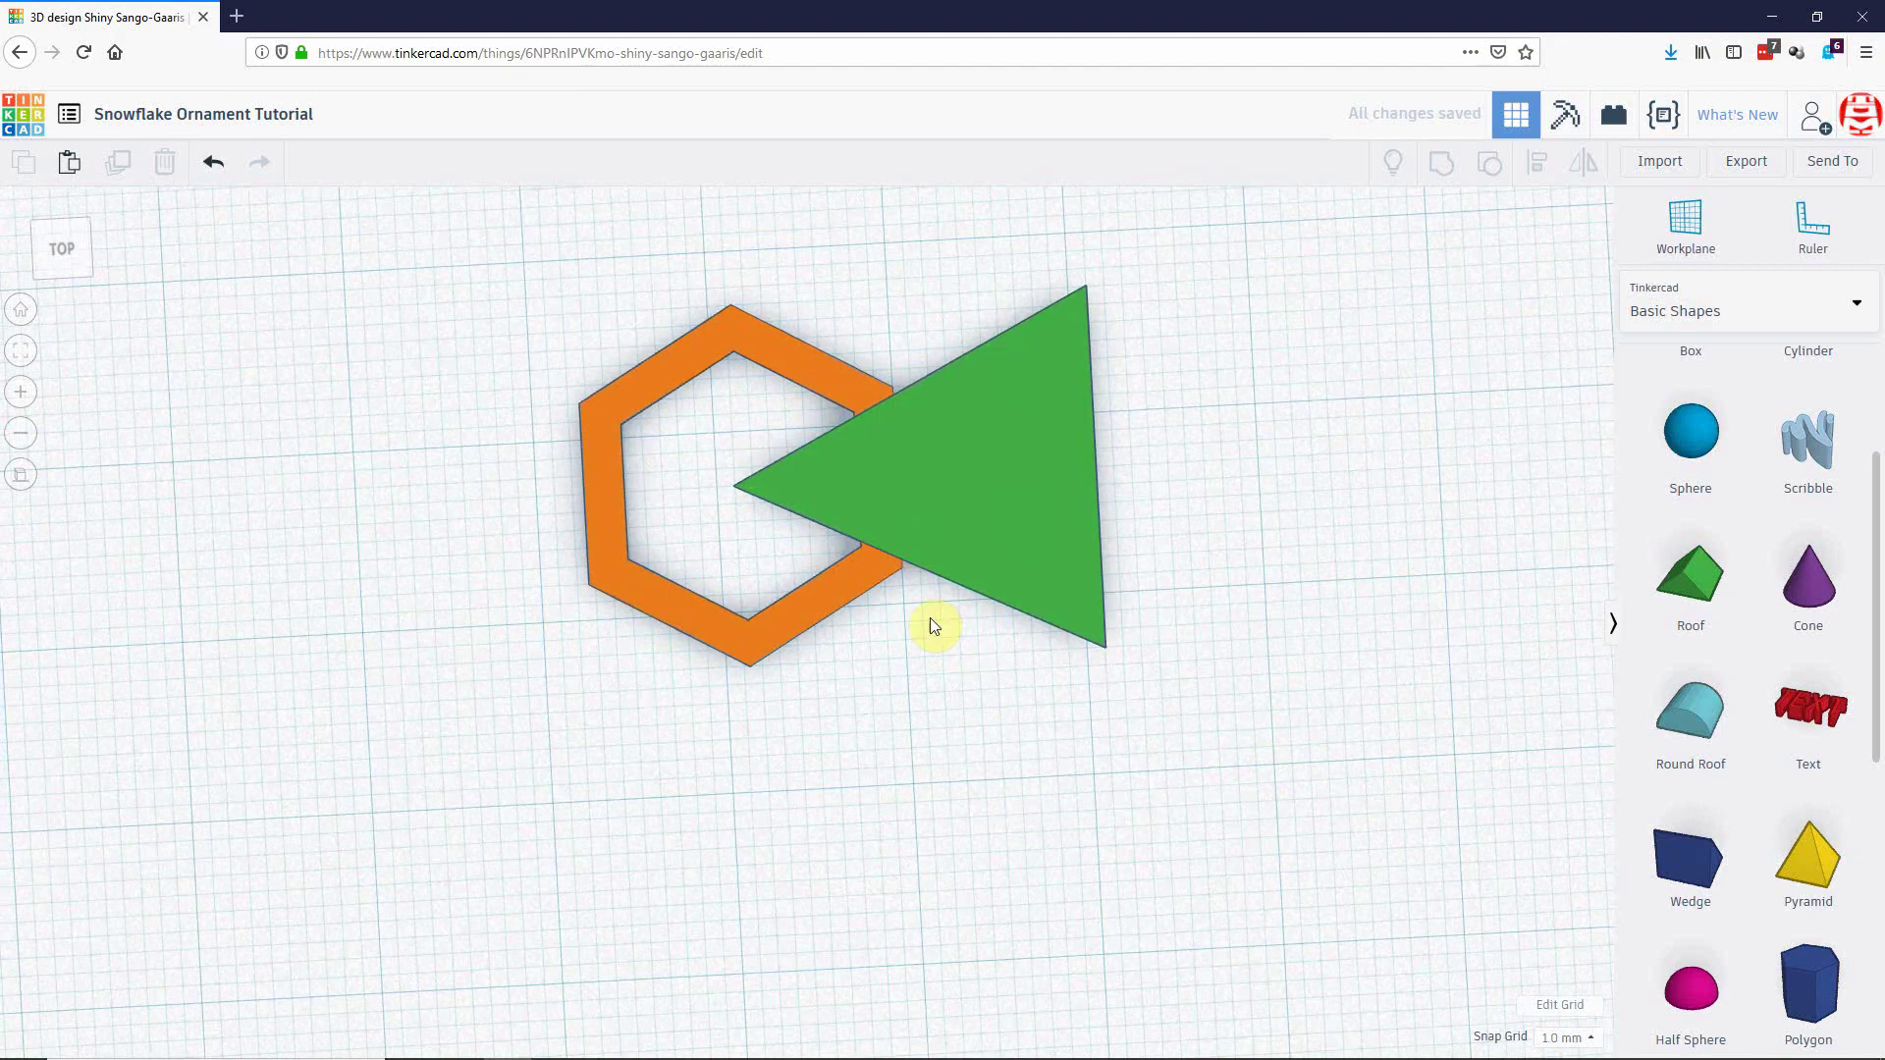
# Enlarge the triangle's footprint to 40 by 40 mm.
pyautogui.moveTo(930, 622); pyautogui.dragTo(799, 504, button='right')
pyautogui.scroll(-5, 1089, 780)
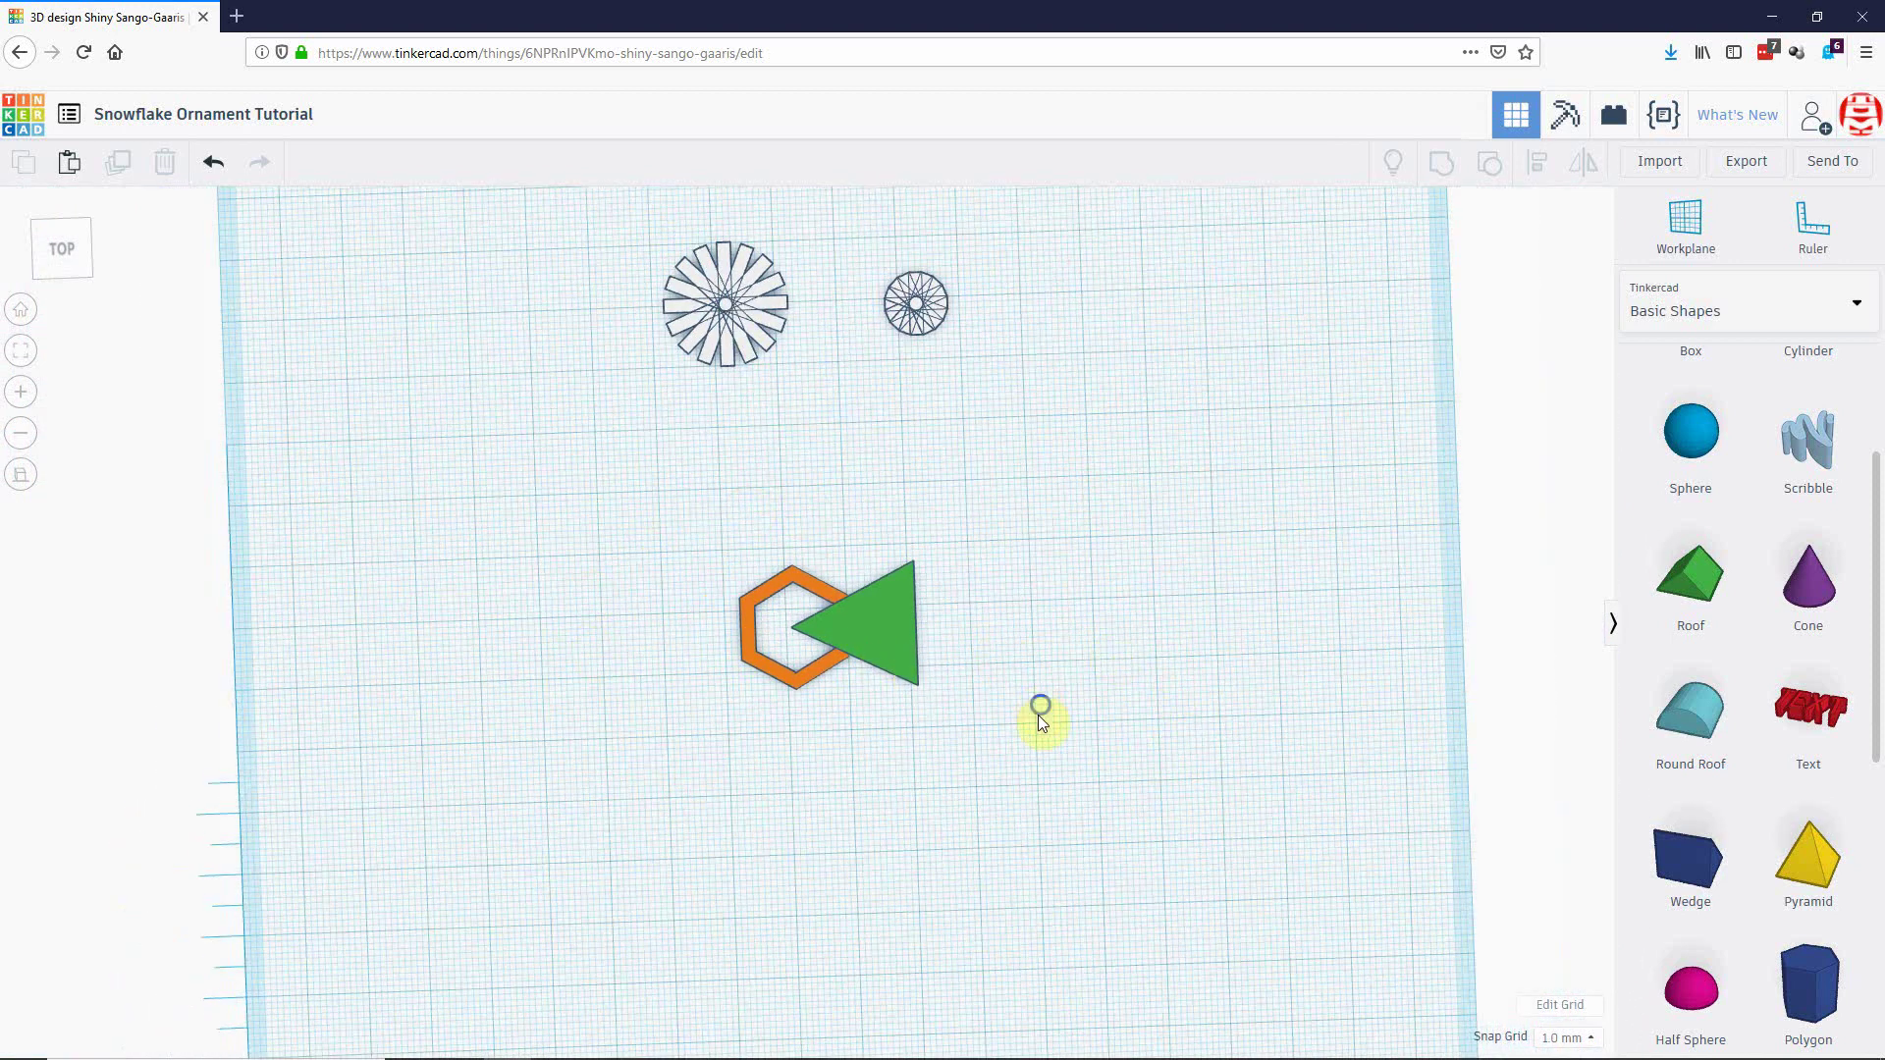
pyautogui.click(872, 624)
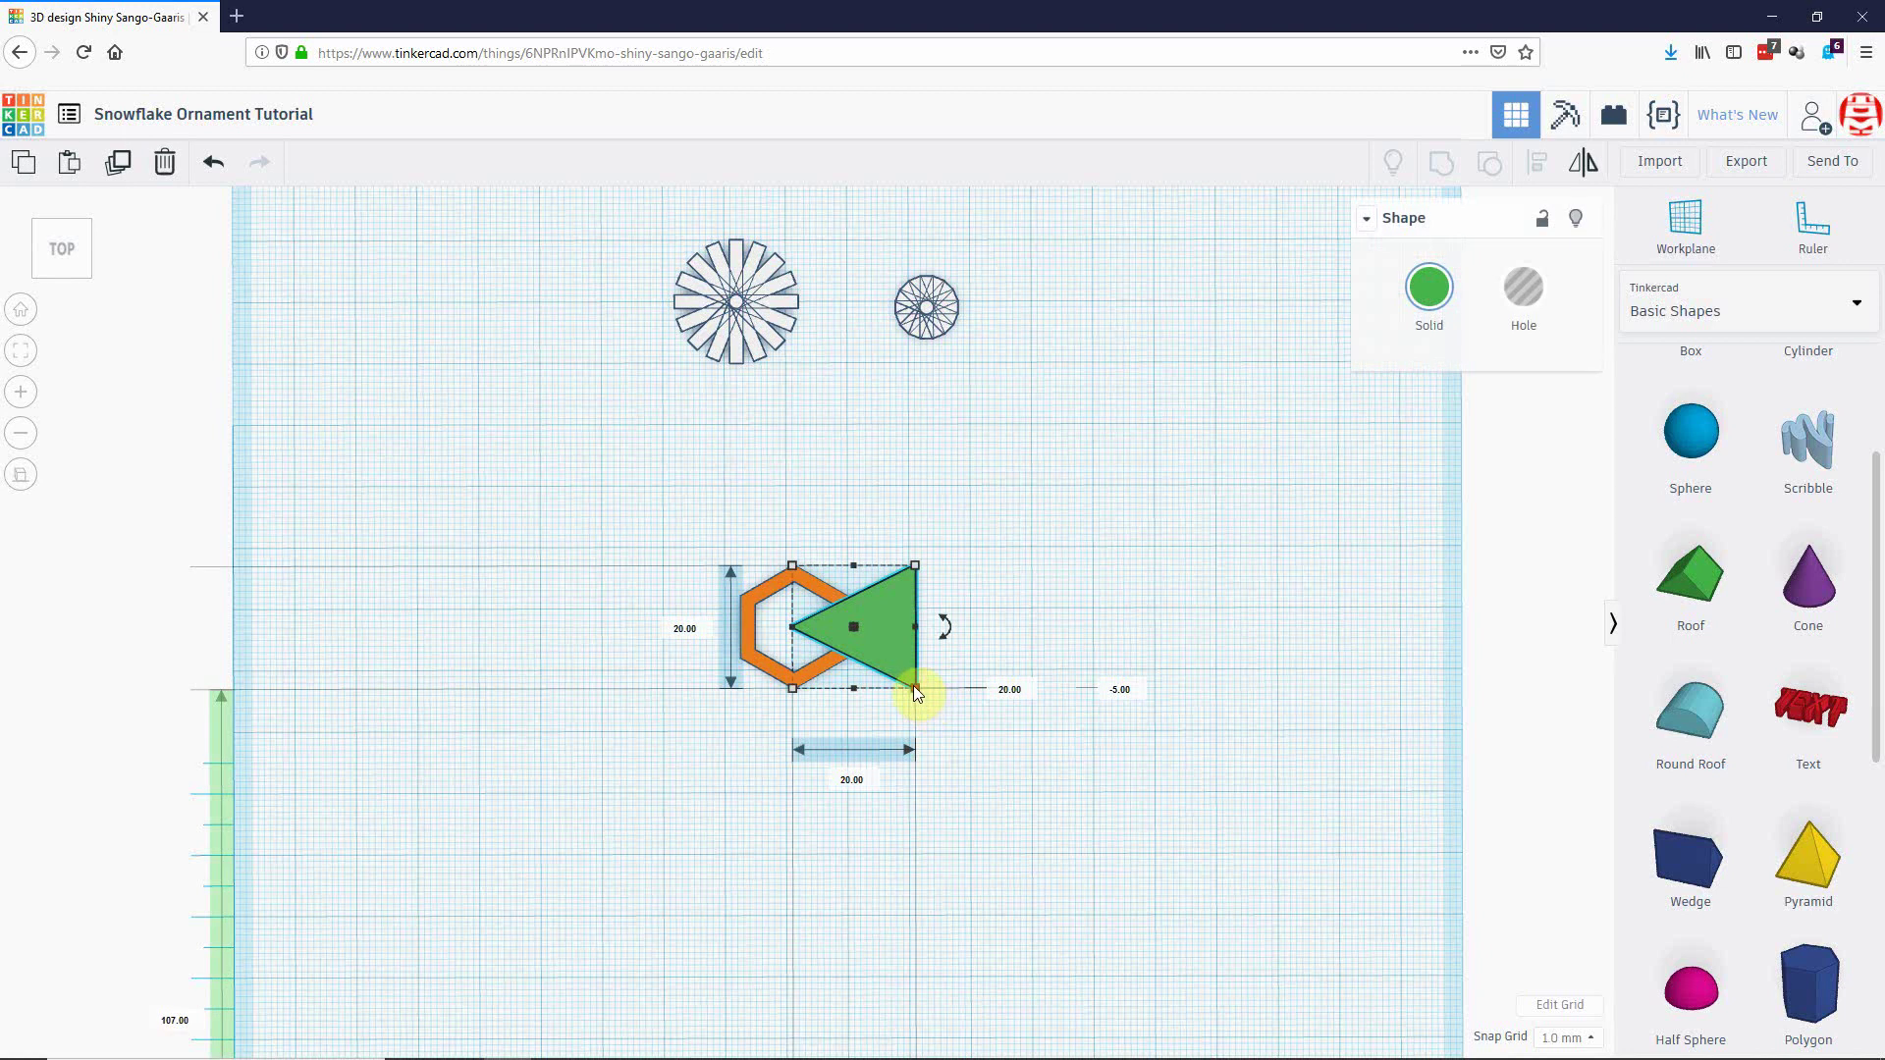
pyautogui.moveTo(915, 687); pyautogui.dragTo(1038, 793)
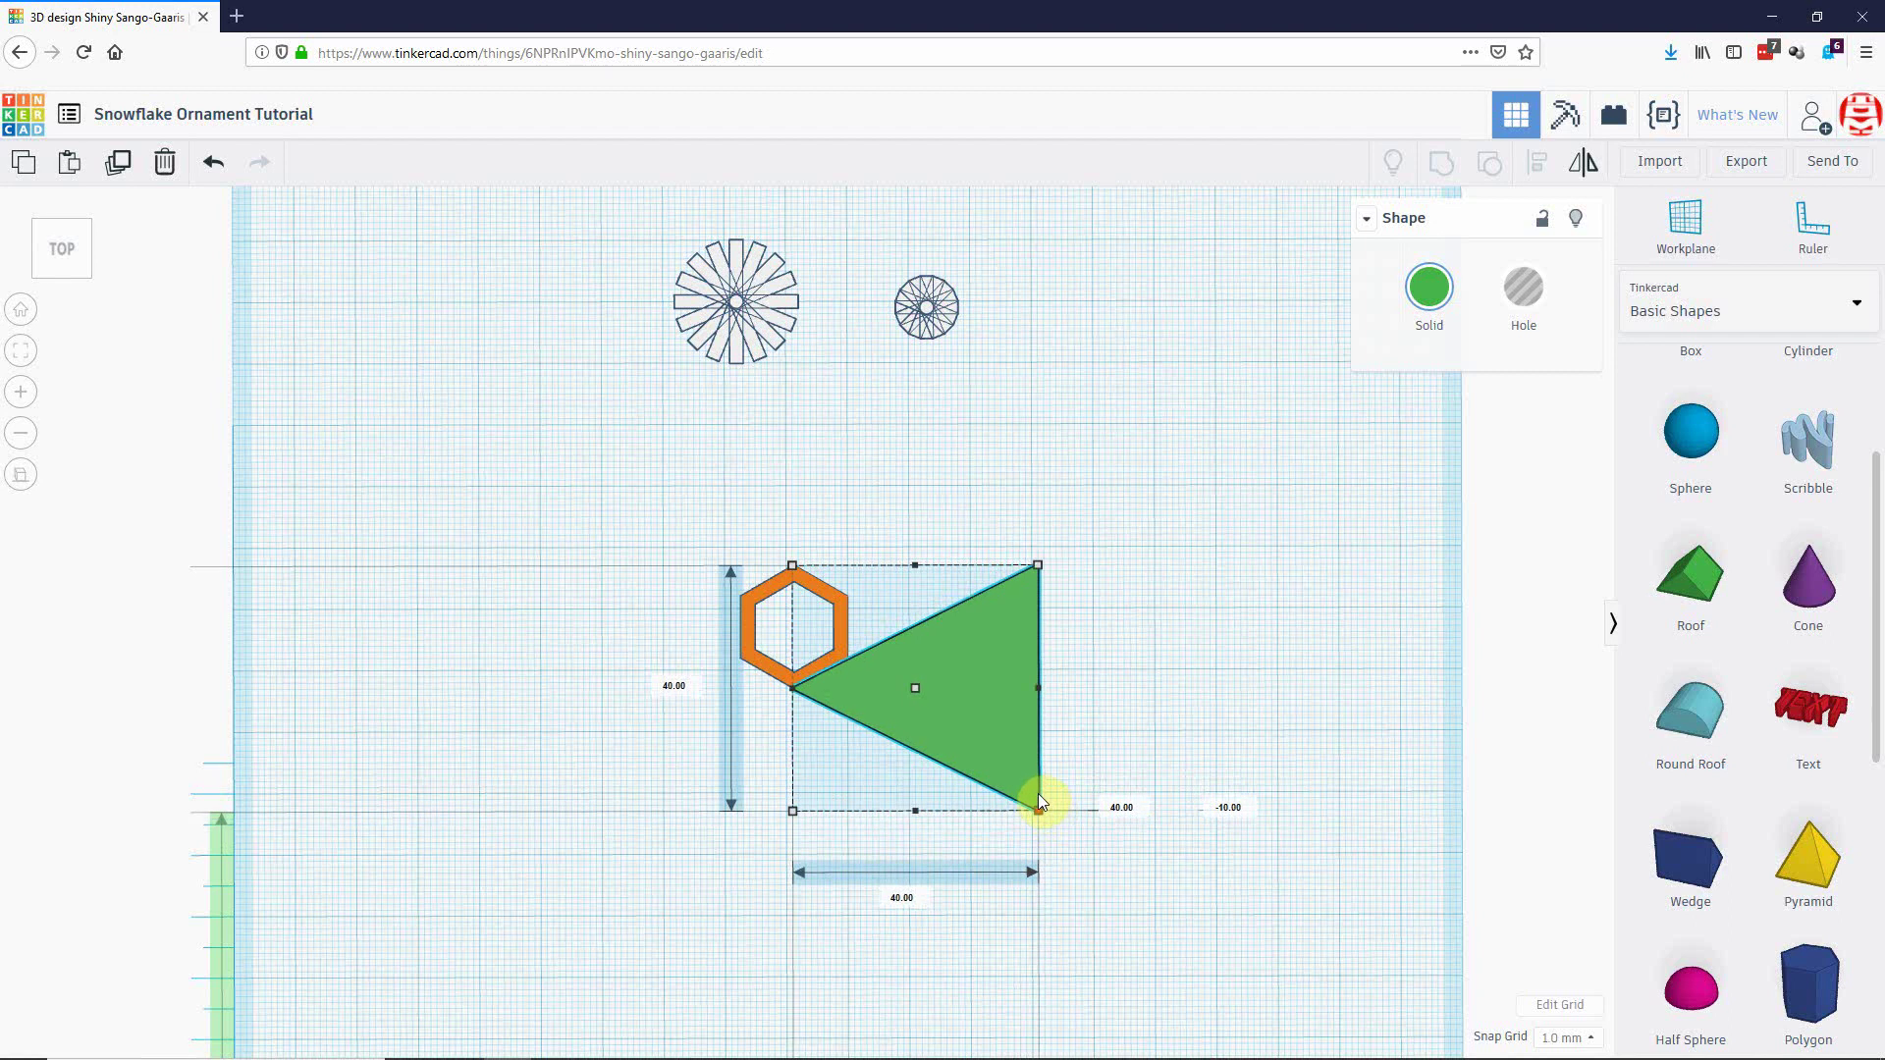
# Drop the triangle onto the workplane and reduce its height to 3 mm.
pyautogui.moveTo(1121, 876); pyautogui.dragTo(834, 723, button='right')
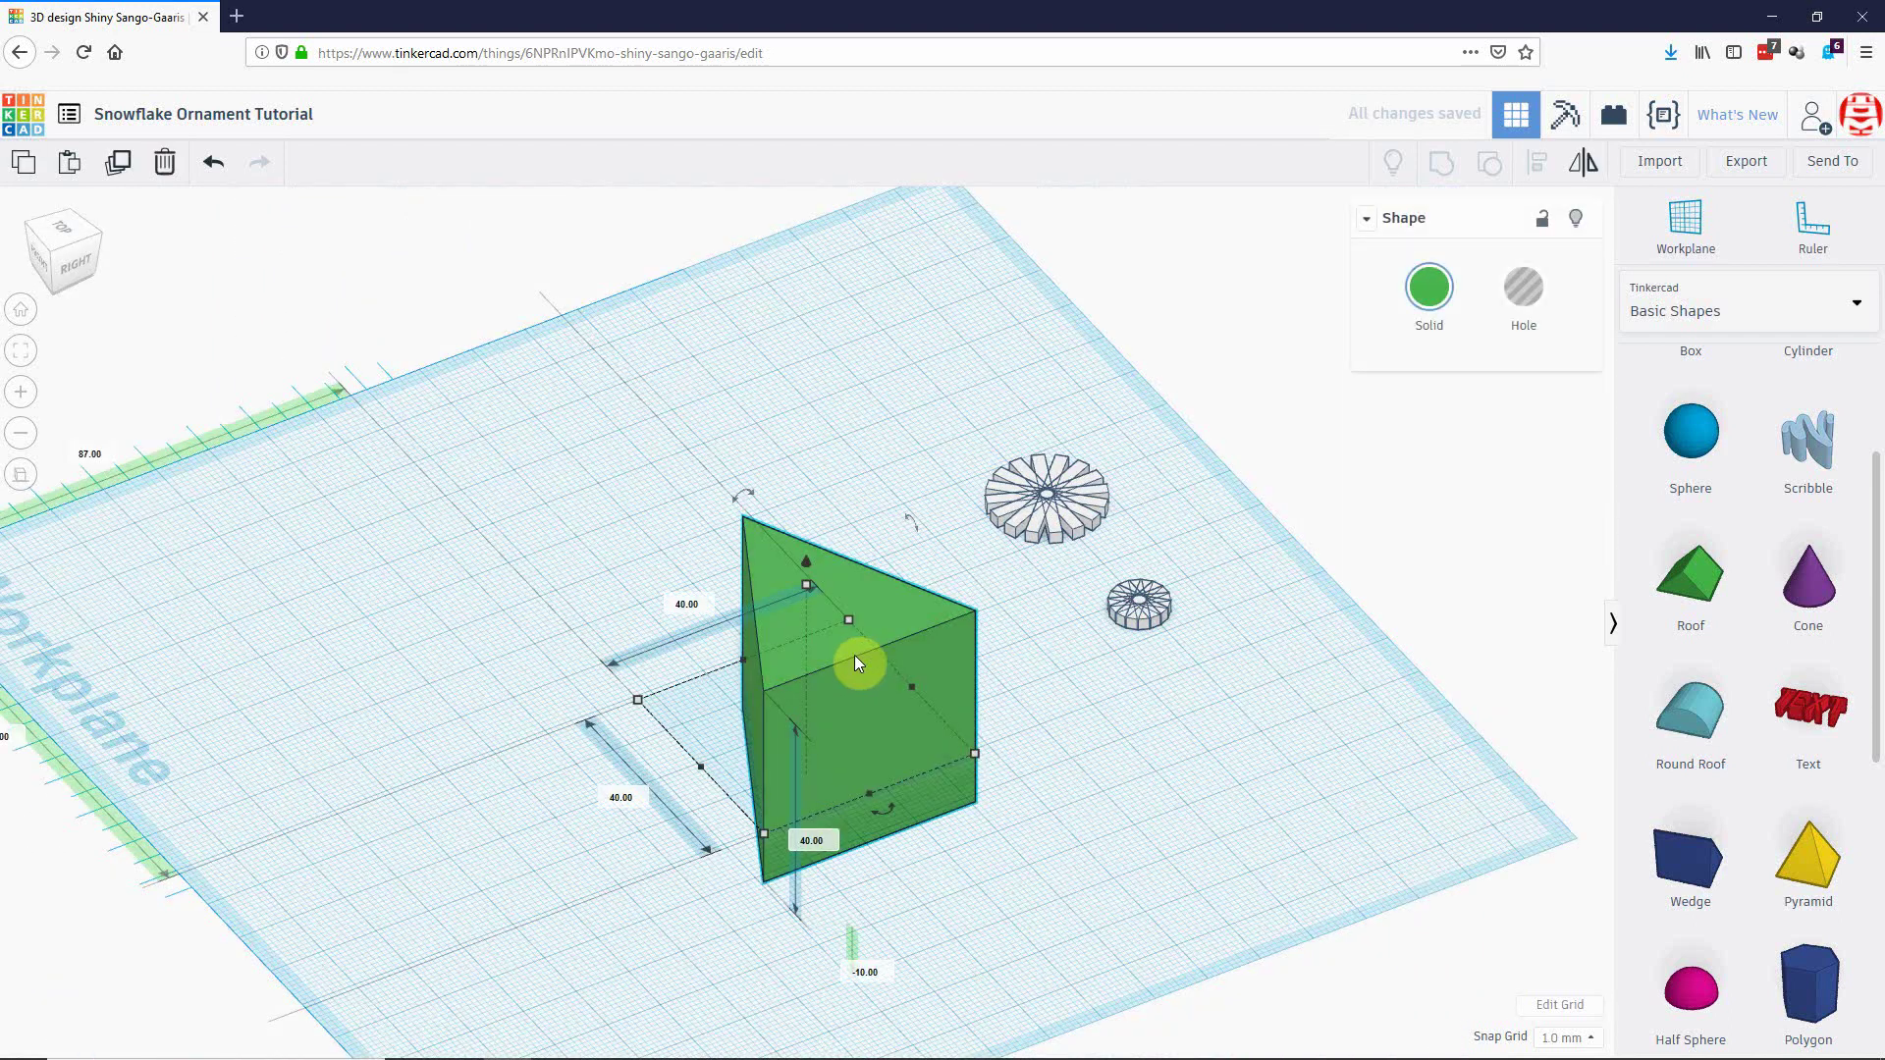
pyautogui.press('d')
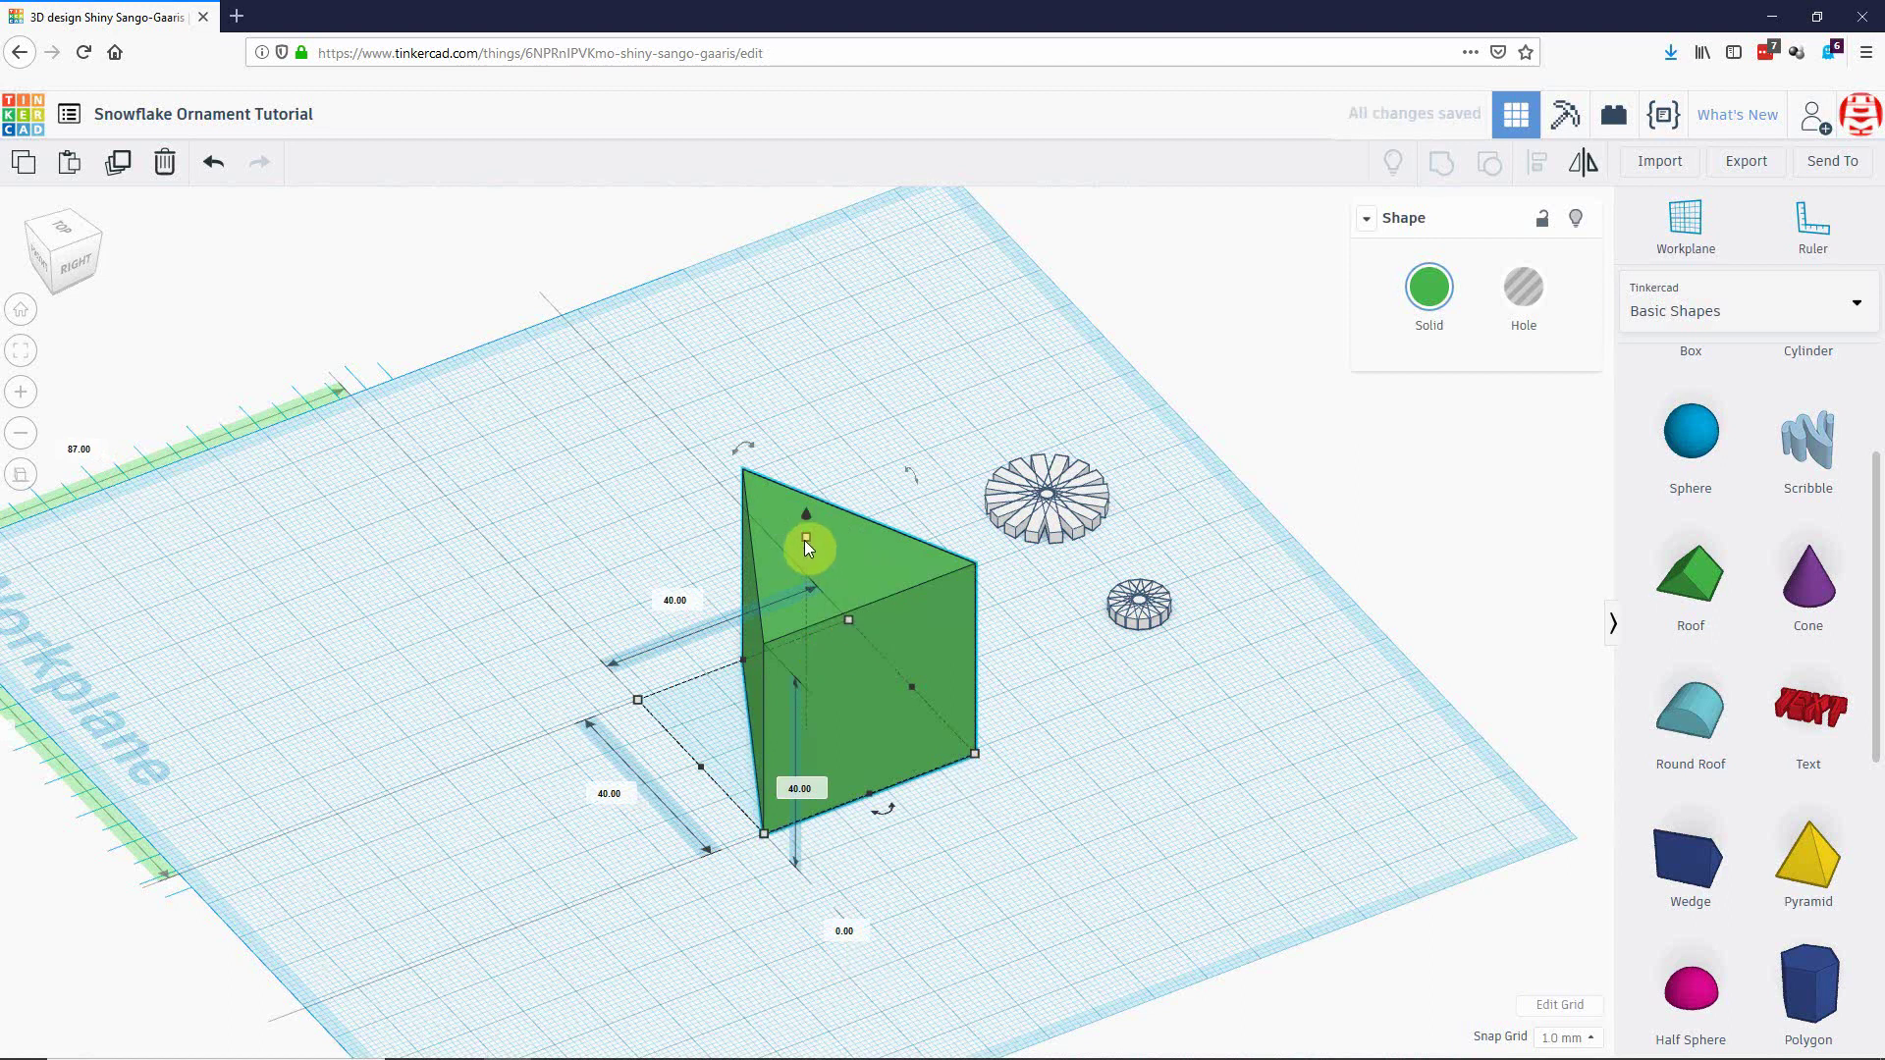
pyautogui.moveTo(806, 540); pyautogui.dragTo(841, 711)
pyautogui.moveTo(926, 925)
pyautogui.mouseDown(button='right')
pyautogui.moveTo(975, 897)
pyautogui.moveTo(879, 781)
pyautogui.mouseUp(button='right')
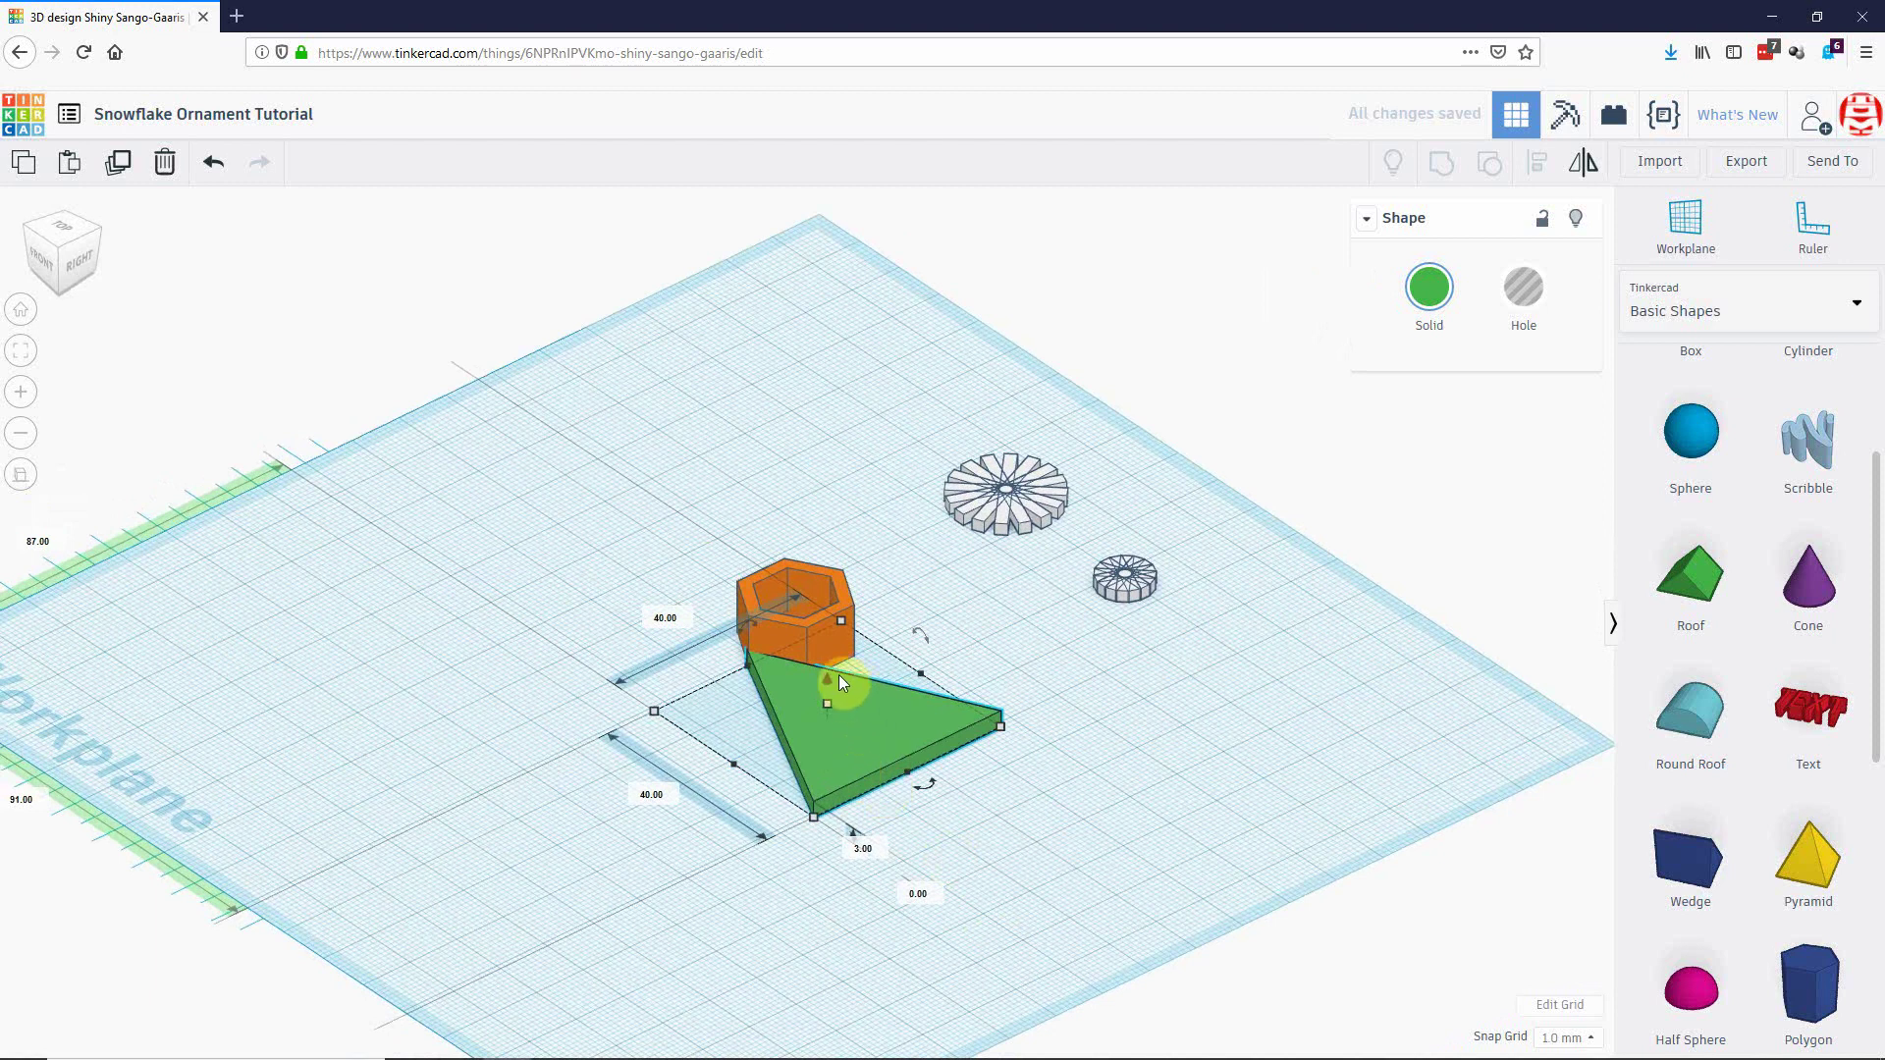
# Lower the triangle to 6 mm below the workplane and delete the hexagonal tube.
pyautogui.moveTo(826, 677); pyautogui.dragTo(819, 705)
pyautogui.moveTo(819, 704); pyautogui.dragTo(846, 990, button='right')
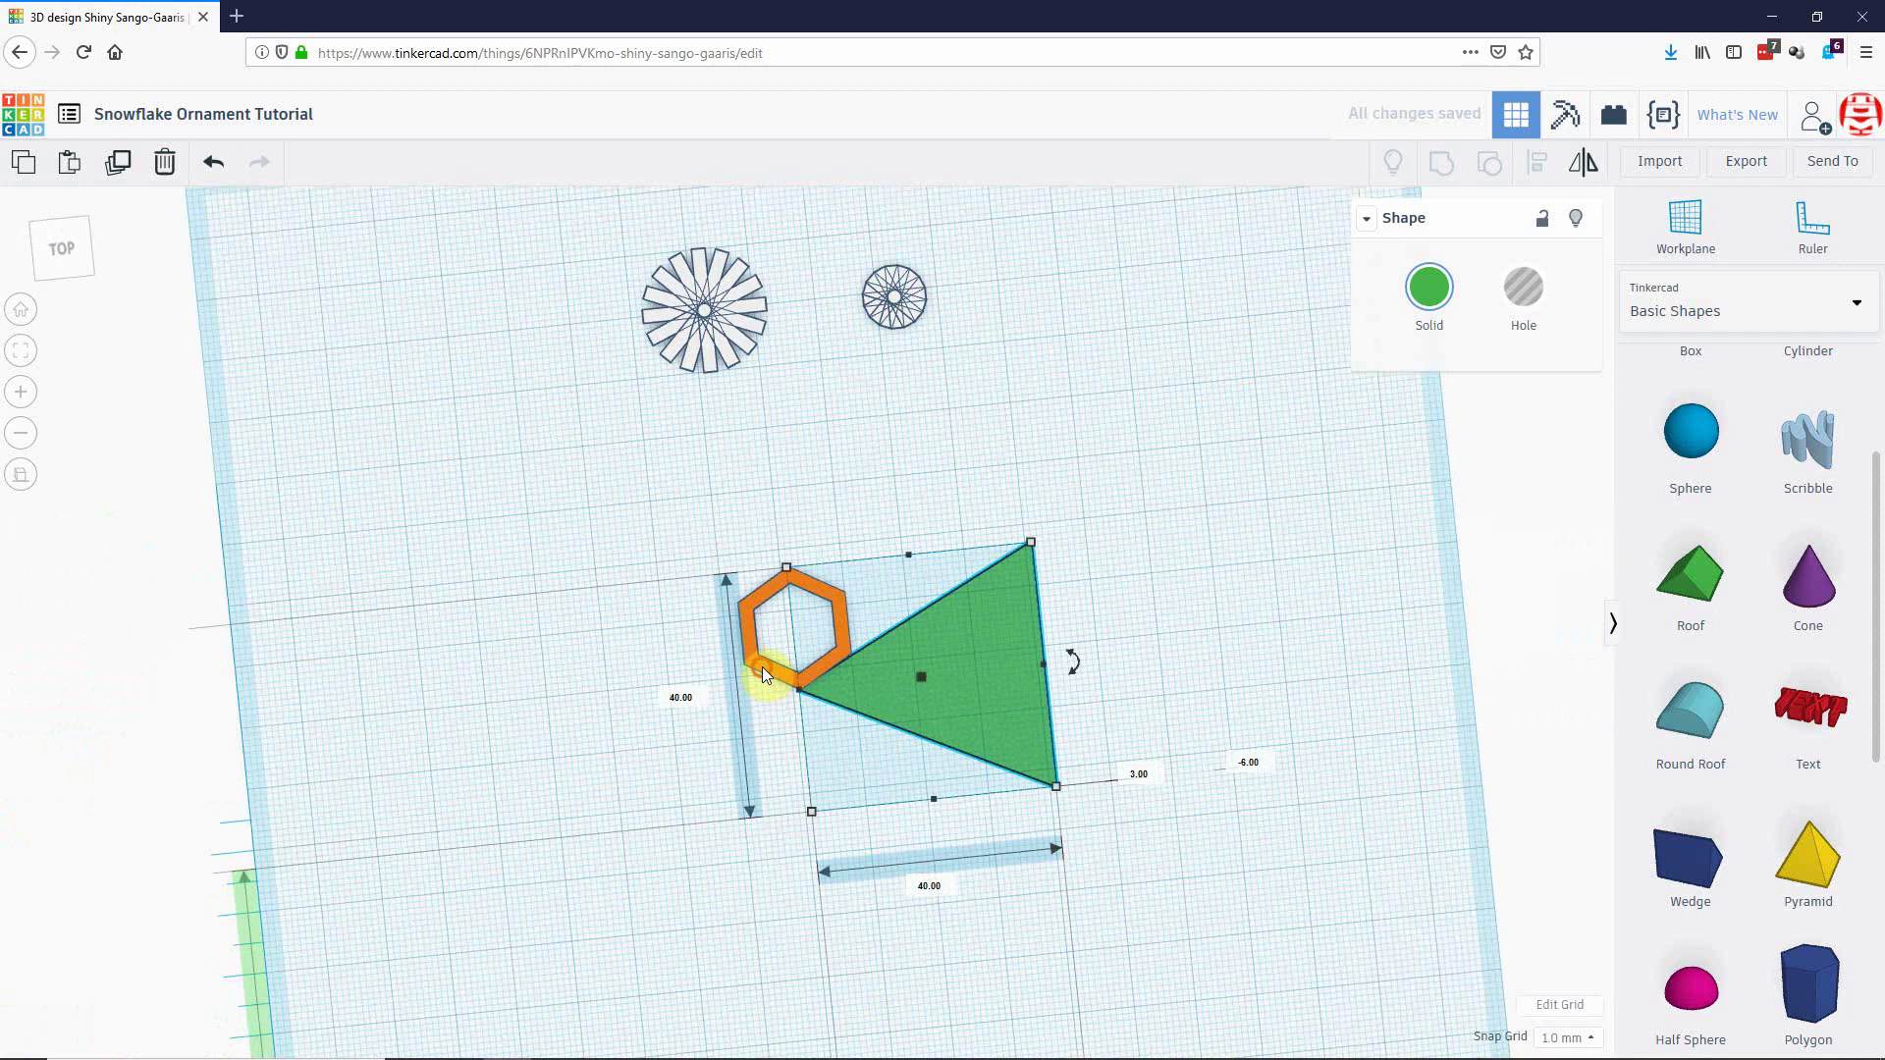
pyautogui.click(763, 674)
pyautogui.press('Delete')
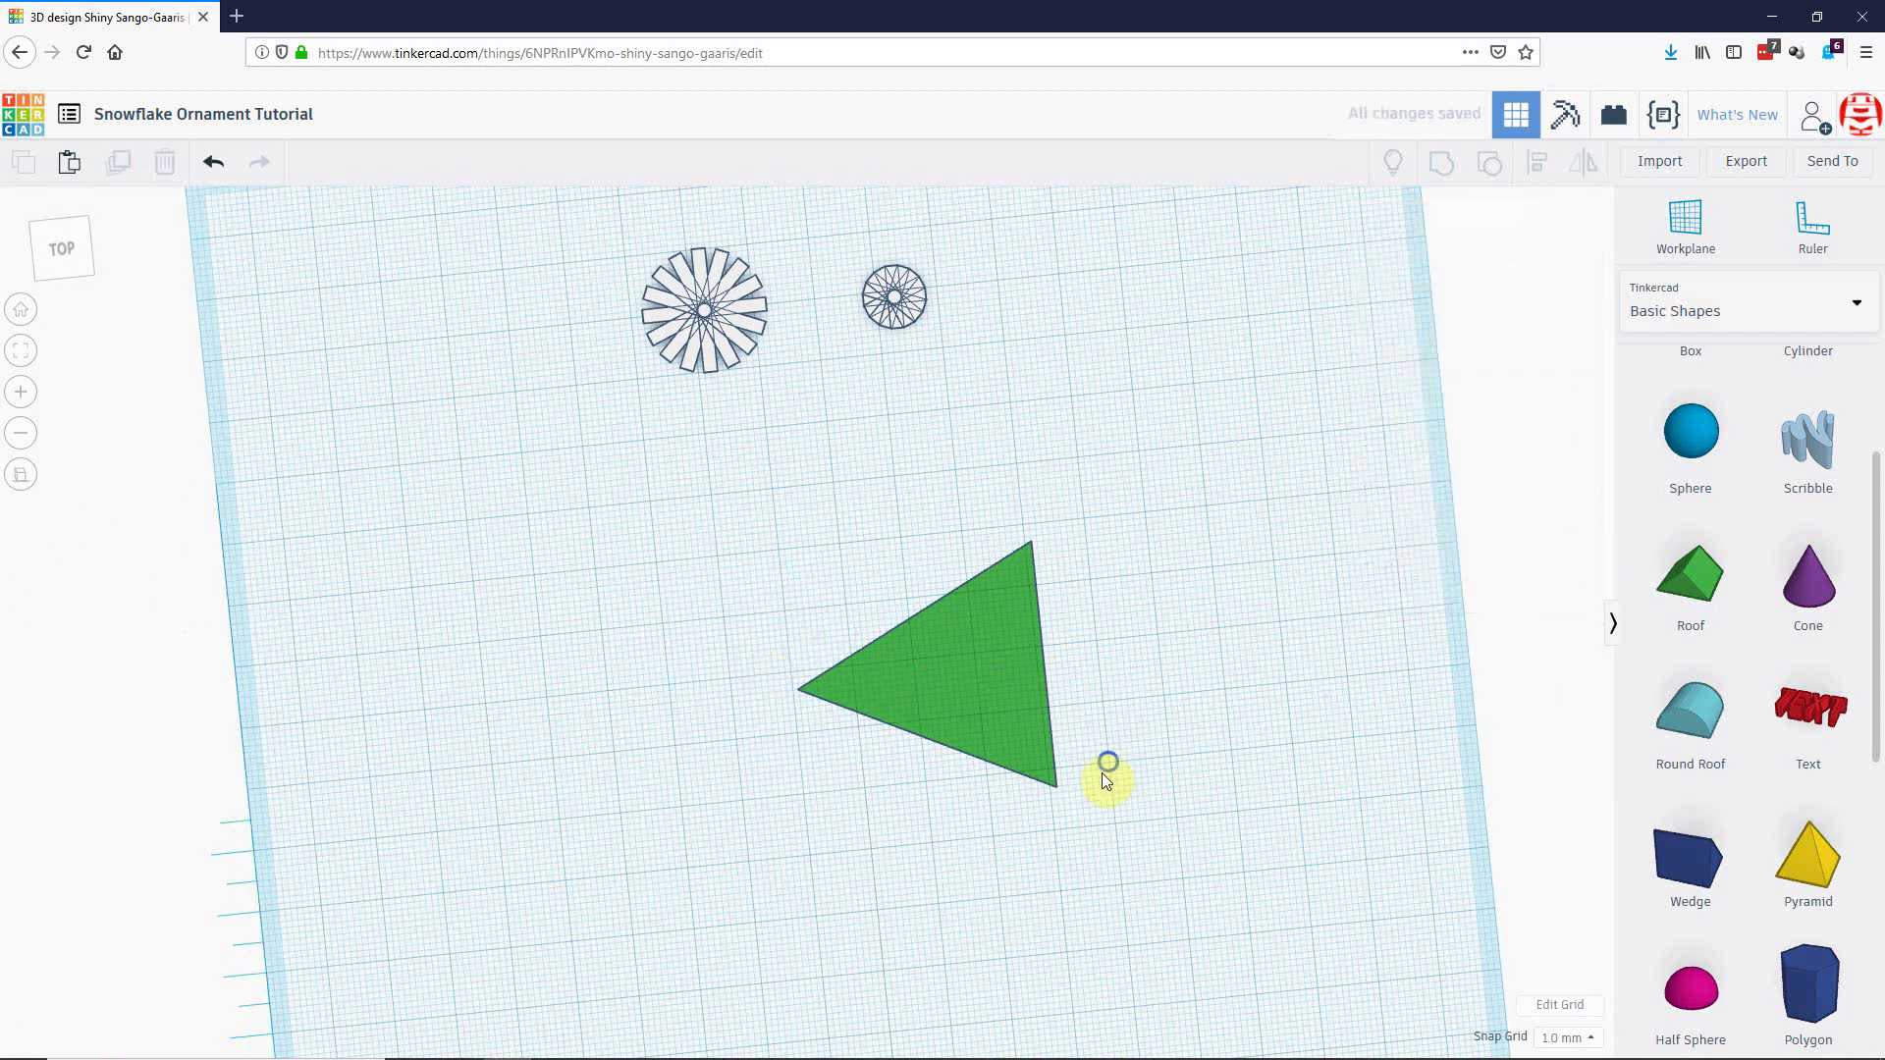
# Lock the green triangle against editing and unlock it again.
pyautogui.moveTo(1107, 778); pyautogui.dragTo(972, 762, button='right')
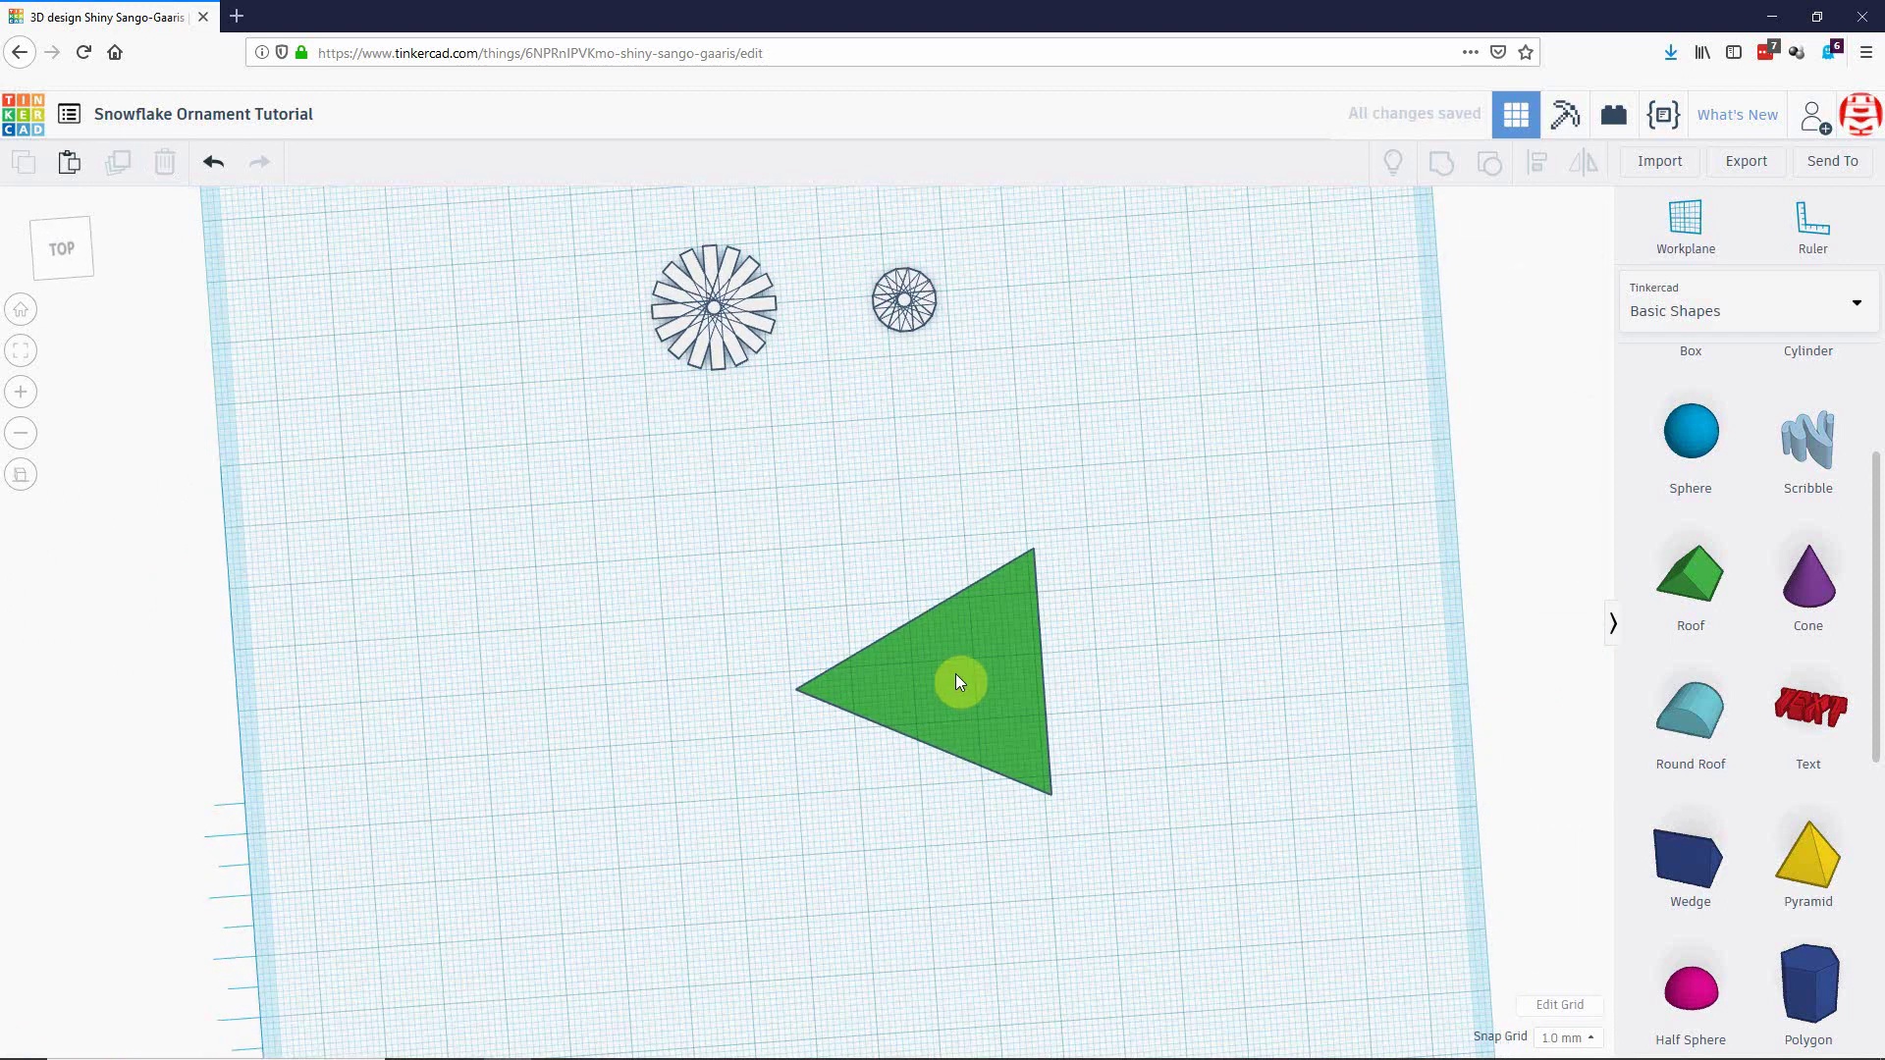
pyautogui.moveTo(1098, 671); pyautogui.dragTo(1081, 758, button='right')
pyautogui.moveTo(752, 732); pyautogui.dragTo(790, 822, button='right')
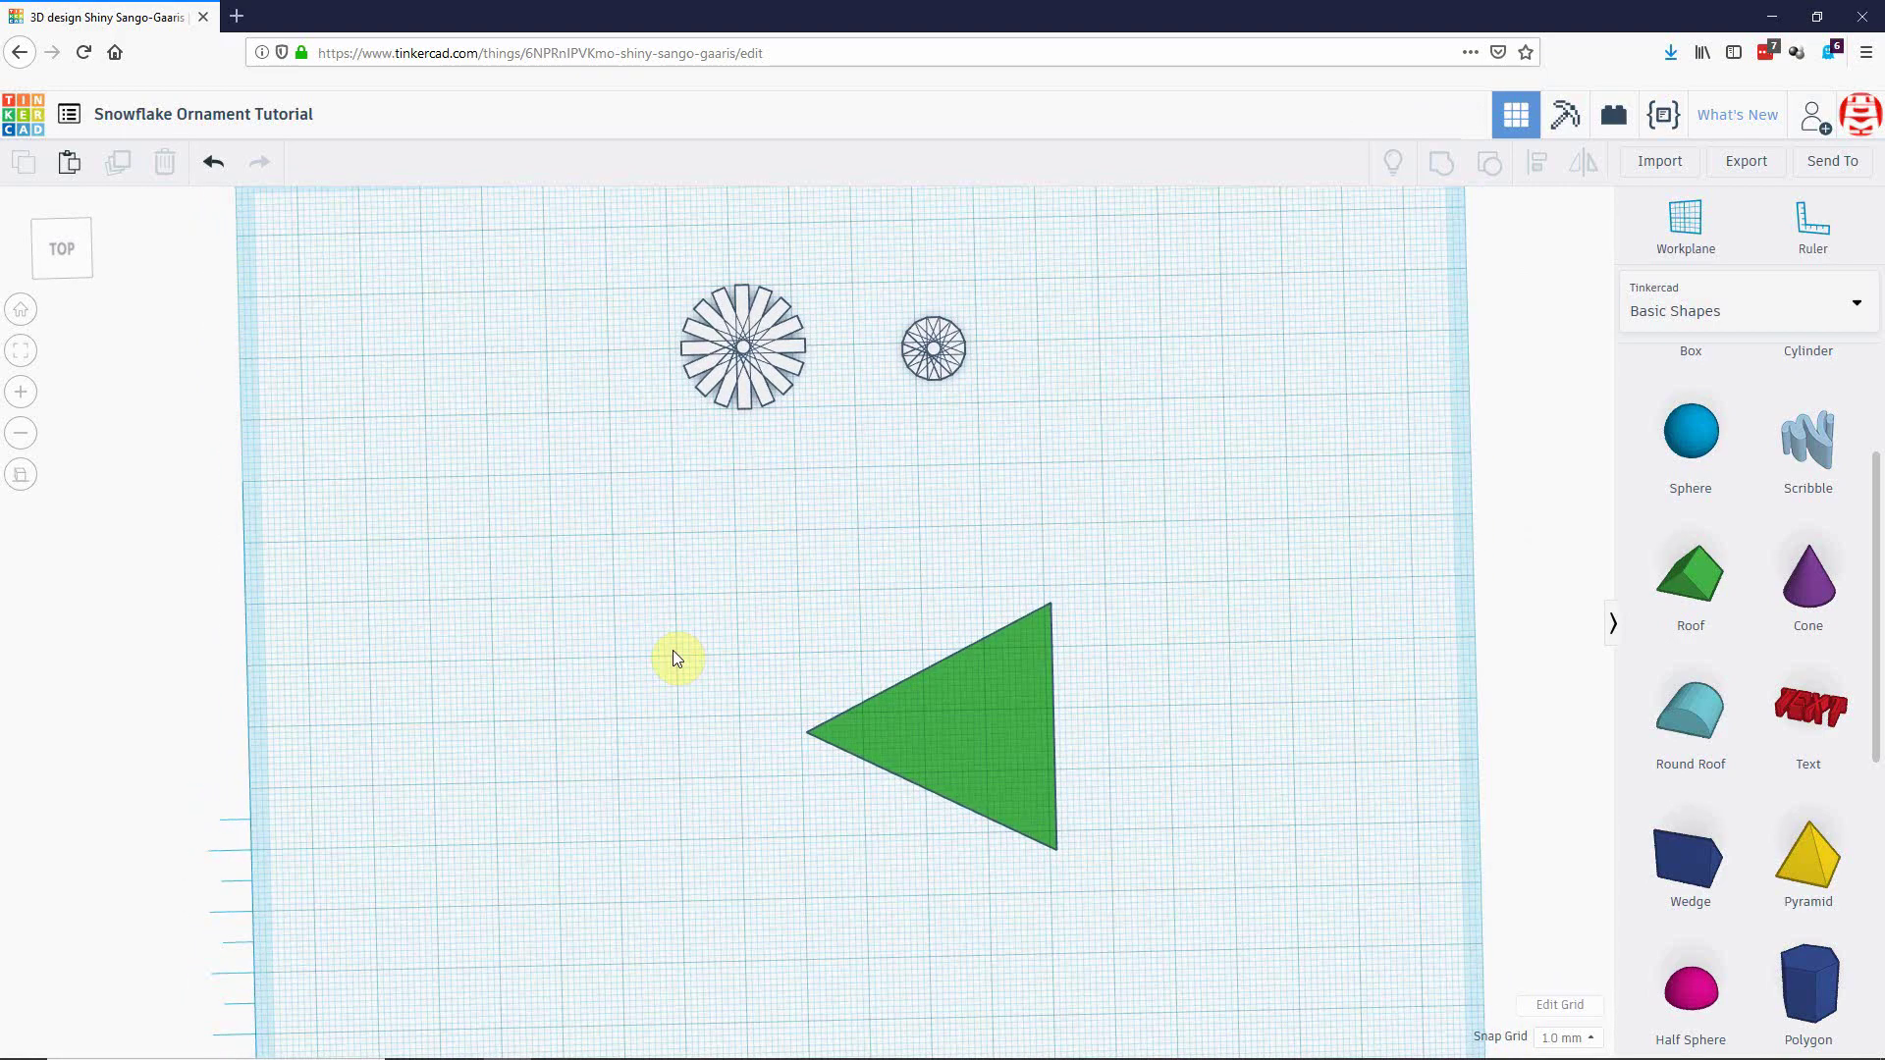
pyautogui.click(92, 267)
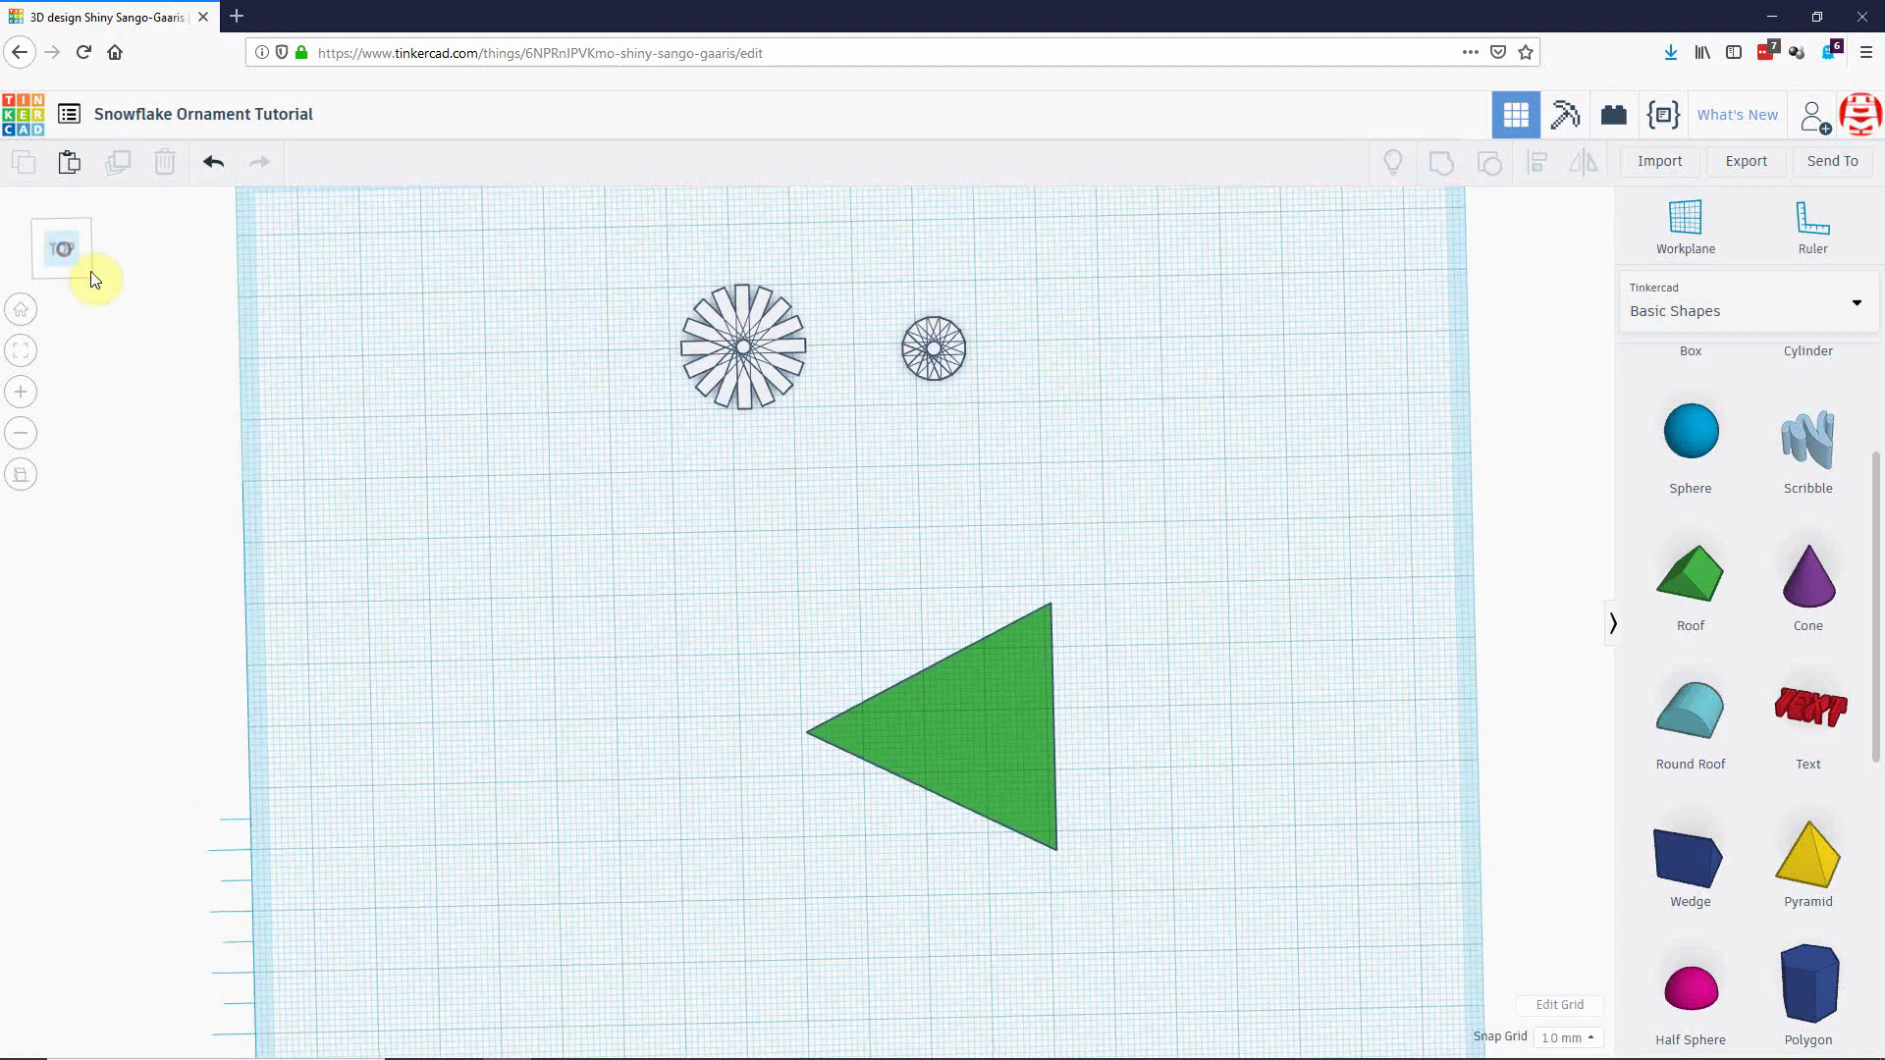
pyautogui.click(1022, 669)
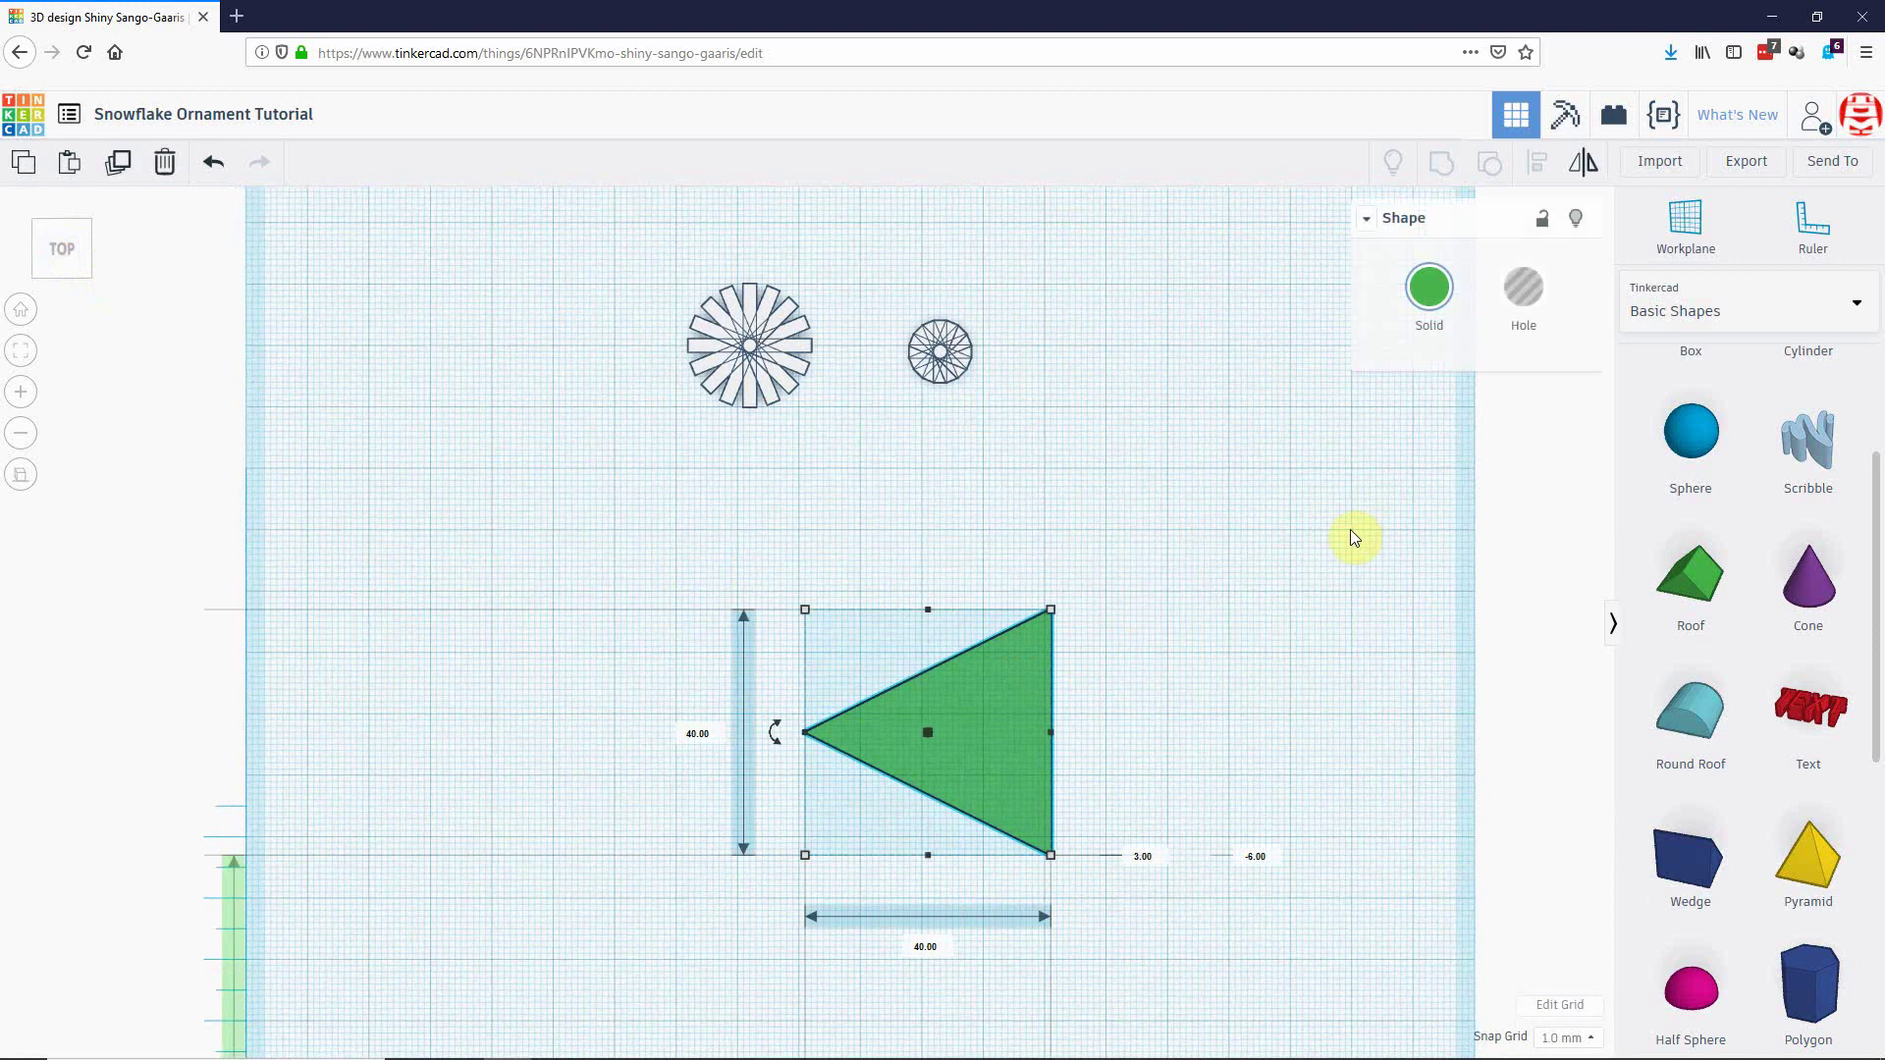
pyautogui.click(1541, 228)
pyautogui.click(1246, 628)
pyautogui.scroll(3, 1129, 736)
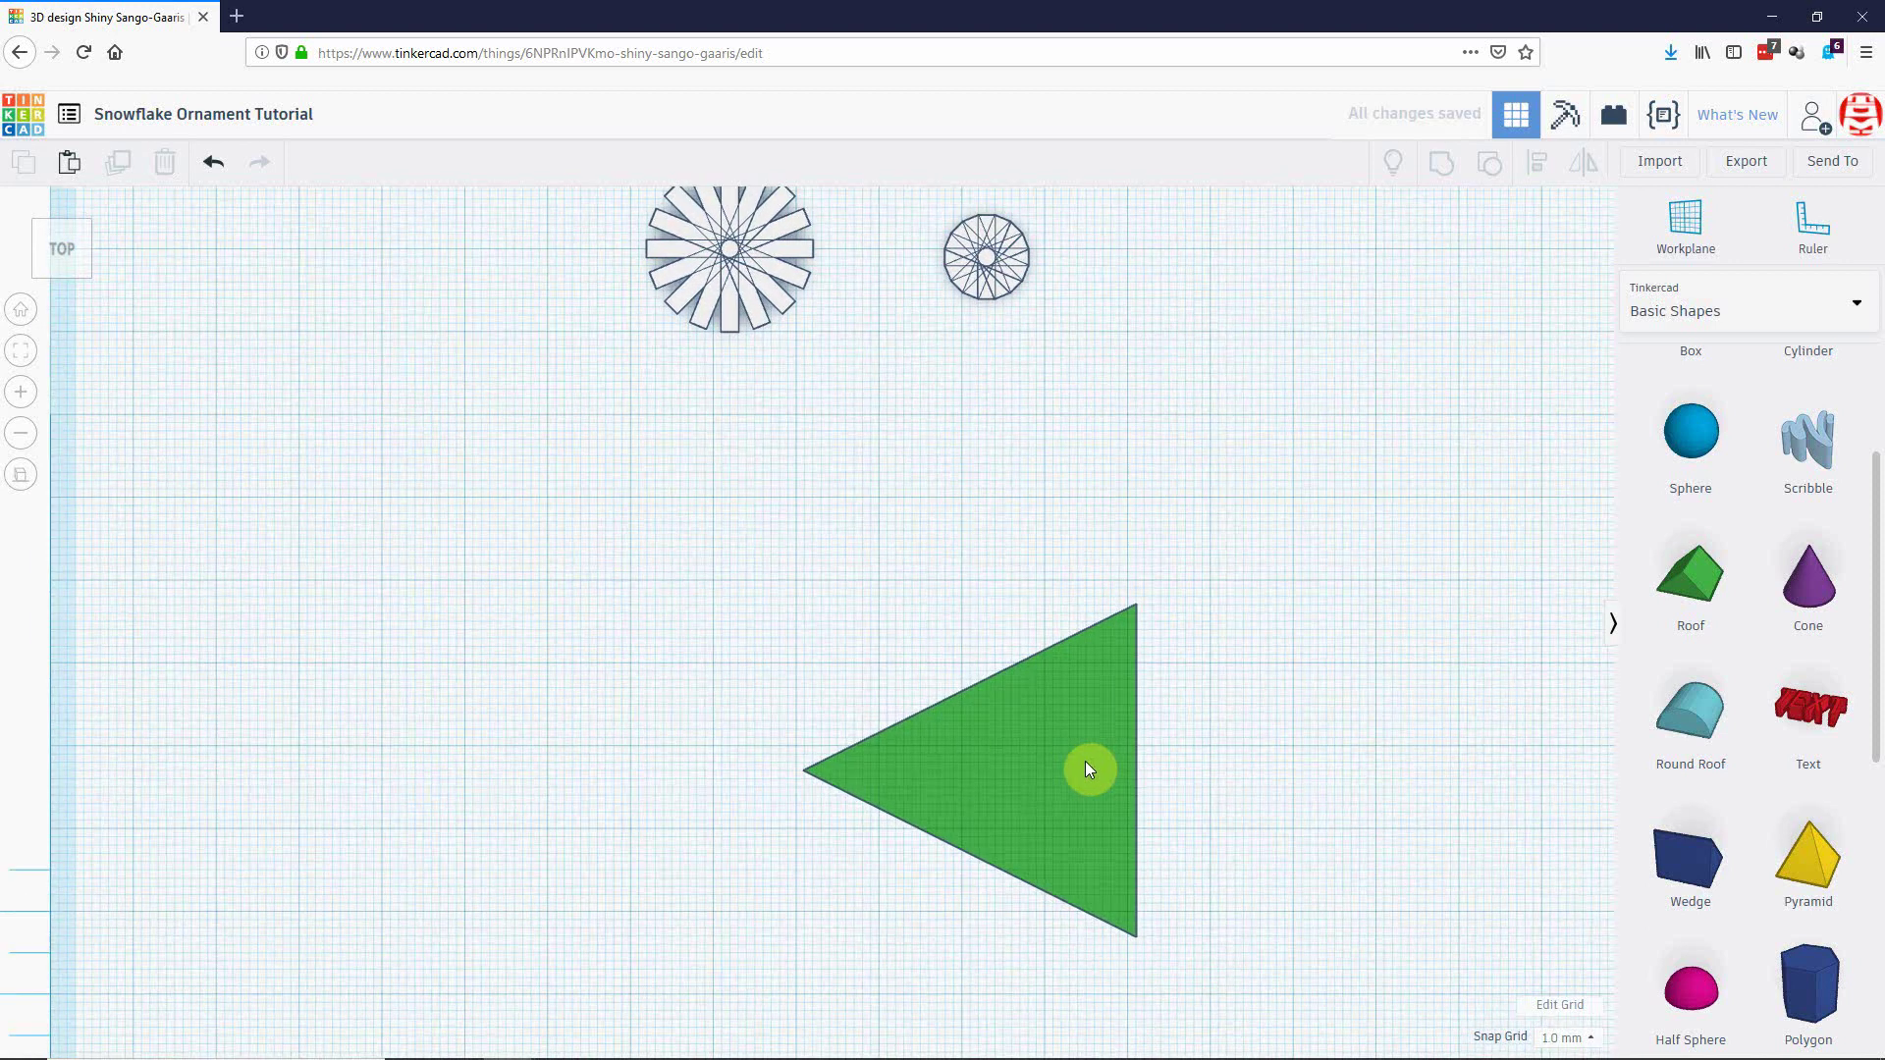
pyautogui.click(1079, 692)
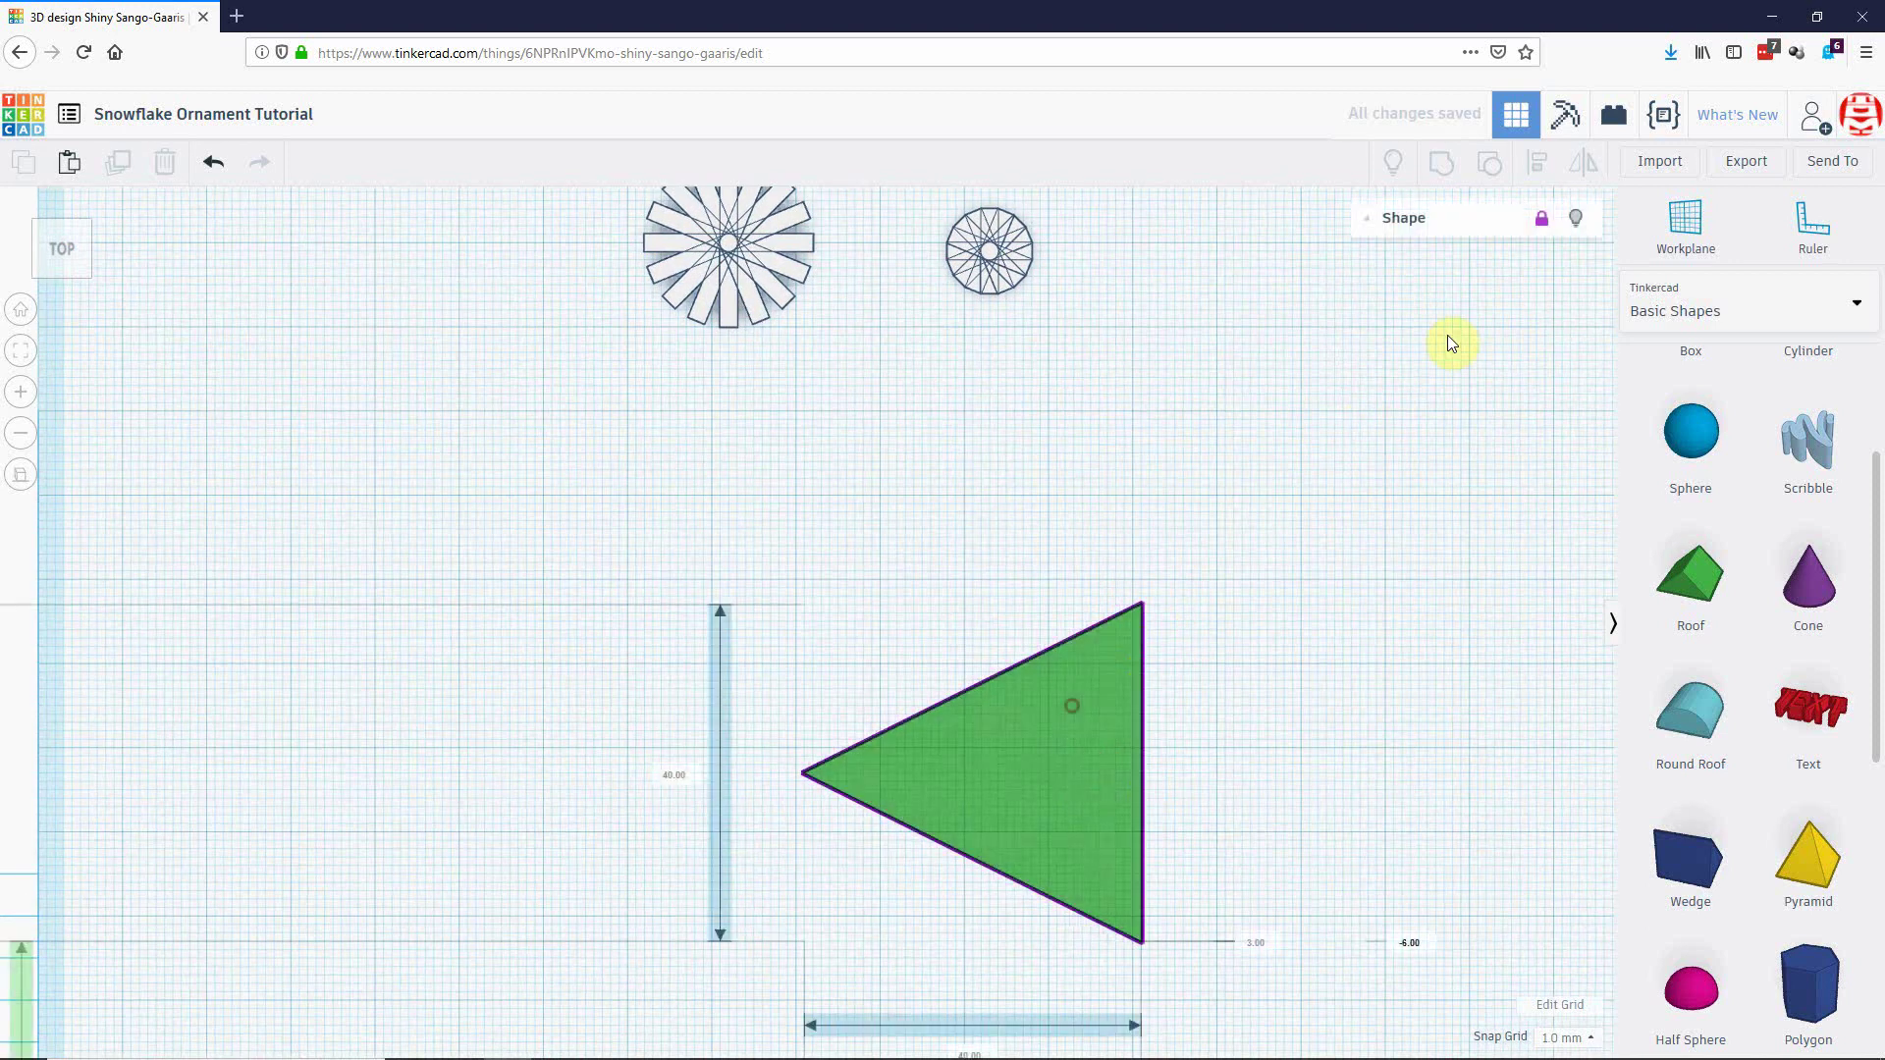
pyautogui.click(1539, 219)
# Duplicate the triangle and shift the copy 40 mm to the left, so its flat side meets the original's apex.
pyautogui.scroll(-3, 1122, 715)
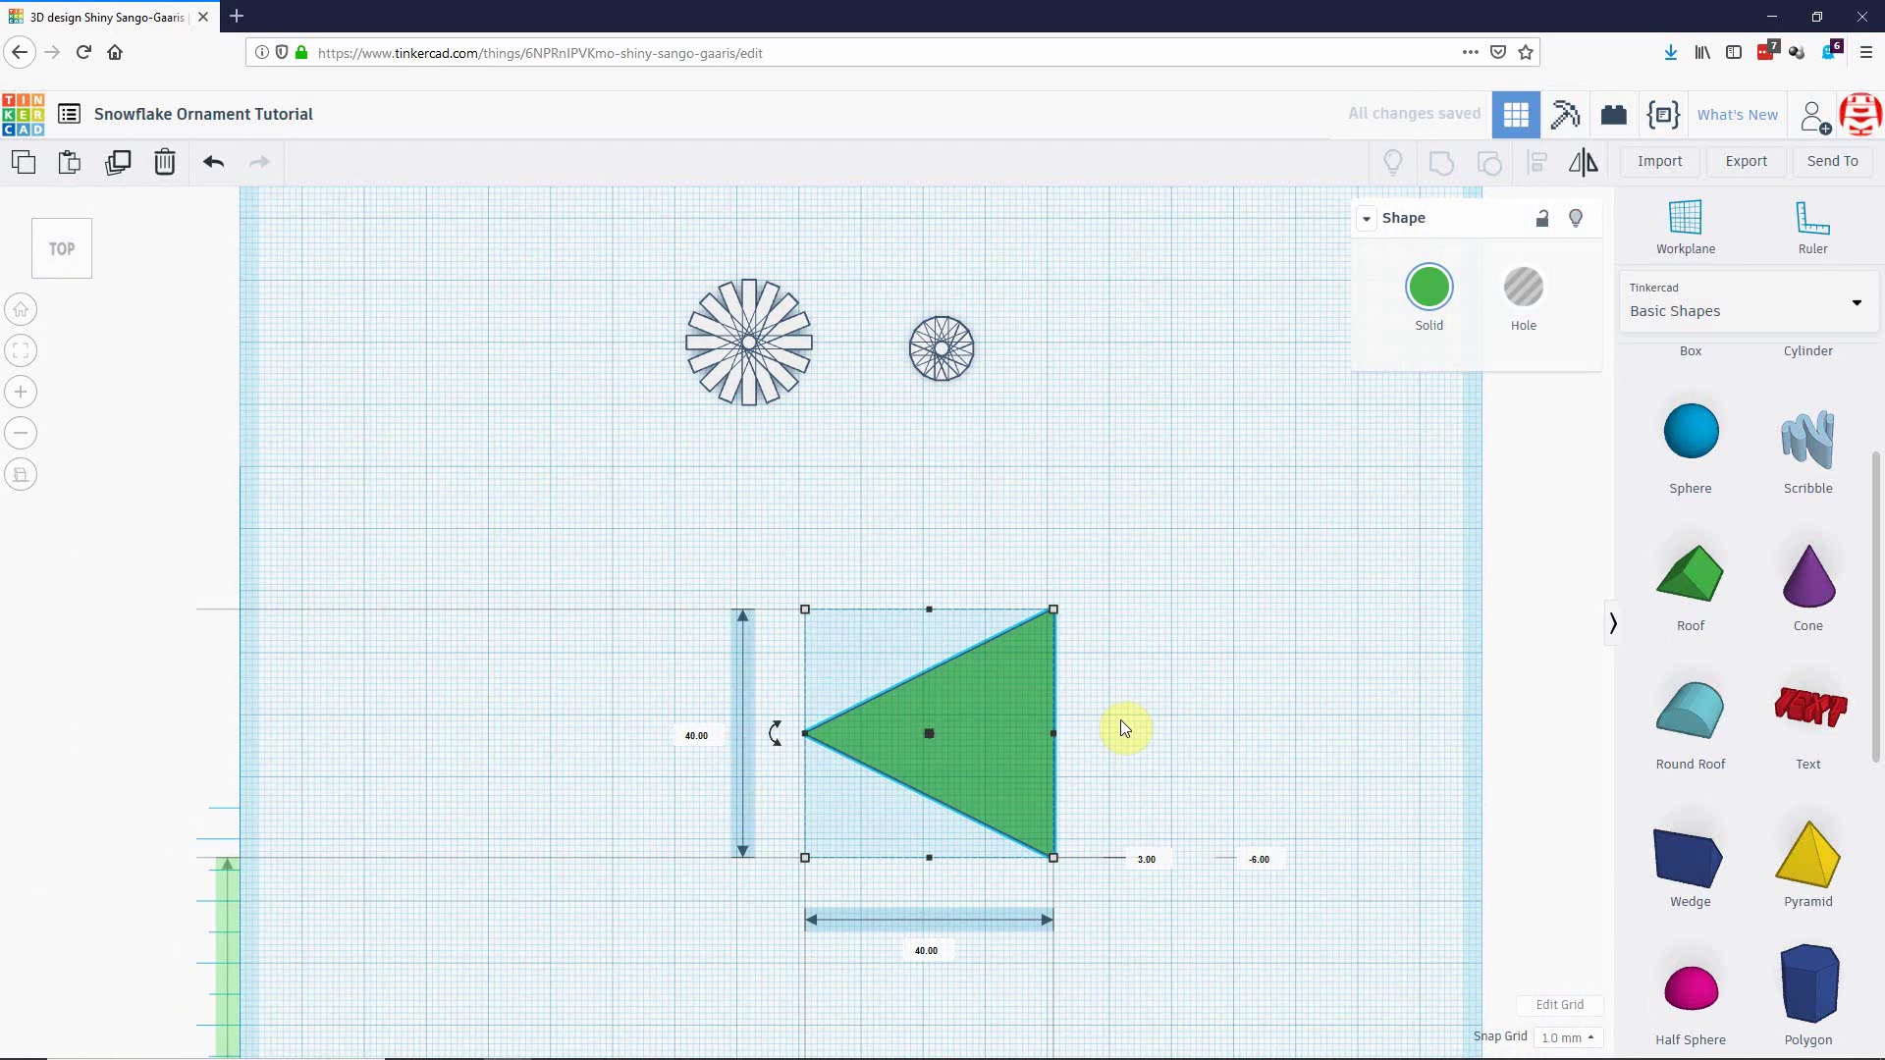
pyautogui.hotkey('ctrl', 'd')
pyautogui.press('Left')
pyautogui.press('Left')
pyautogui.press('Left')
pyautogui.press('Left')
pyautogui.press('Left')
pyautogui.press('Left')
pyautogui.press('Left')
pyautogui.press('Left')
pyautogui.press('Left')
pyautogui.press('Left')
pyautogui.press('Left')
pyautogui.press('Left')
pyautogui.press('Left')
pyautogui.press('Left')
pyautogui.press('Left')
pyautogui.press('Left')
pyautogui.press('Left')
pyautogui.press('Left')
pyautogui.press('Left')
pyautogui.press('Left')
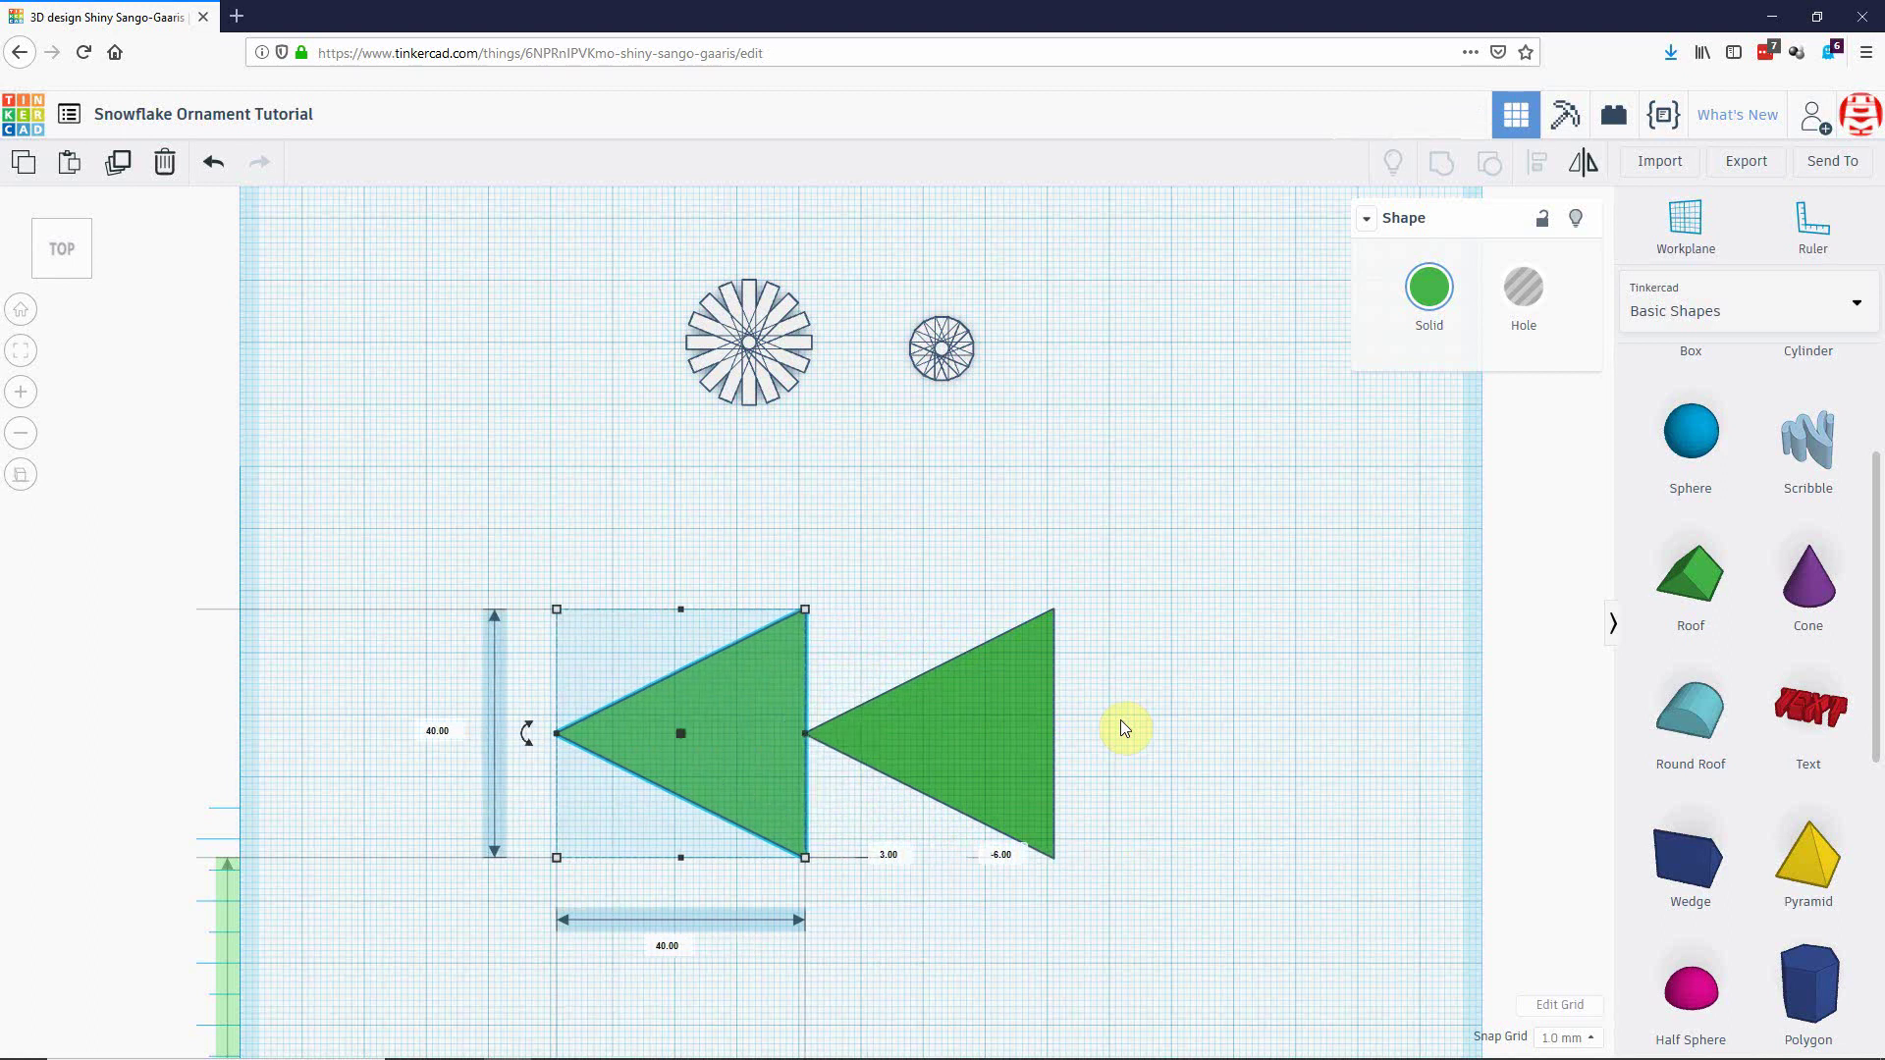
# Mirror the left triangle horizontally so both apexes meet at one point.
pyautogui.press('m')
pyautogui.click(687, 884)
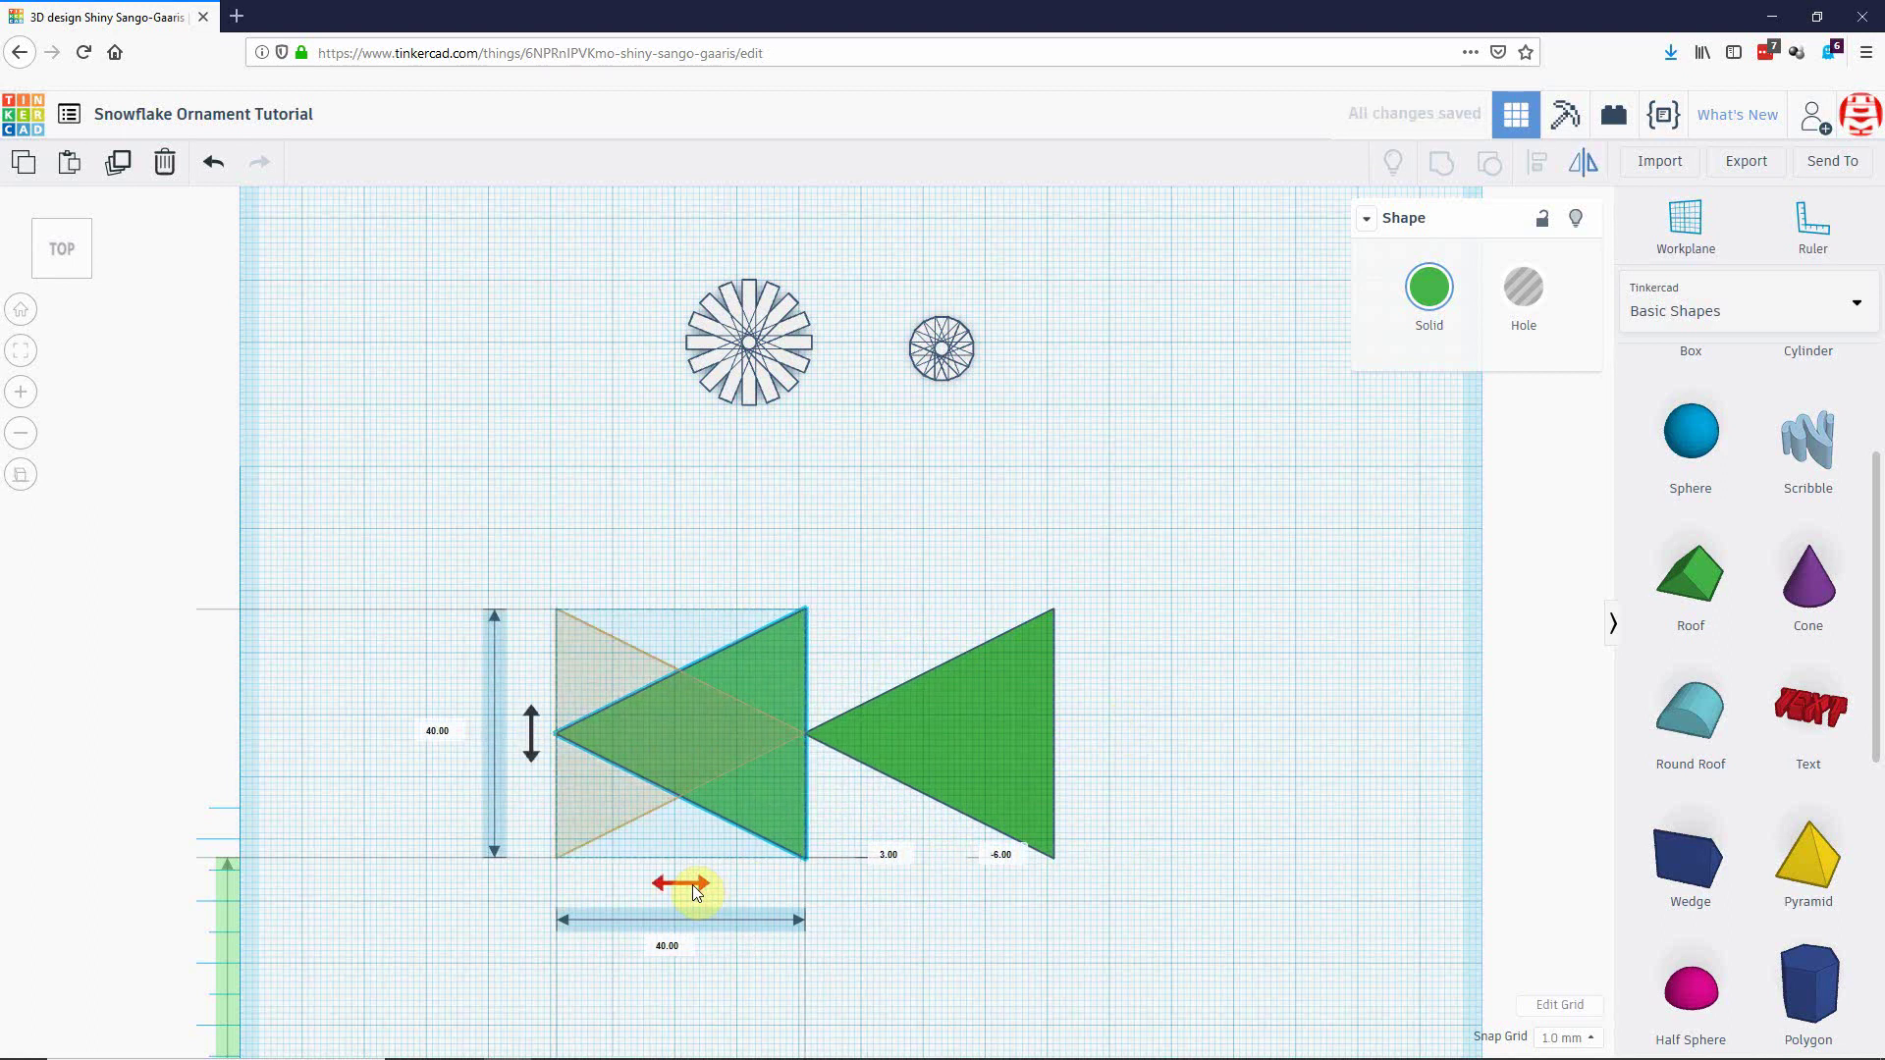
pyautogui.click(938, 938)
# Select both green triangles and lock them against editing.
pyautogui.moveTo(692, 630); pyautogui.dragTo(933, 833)
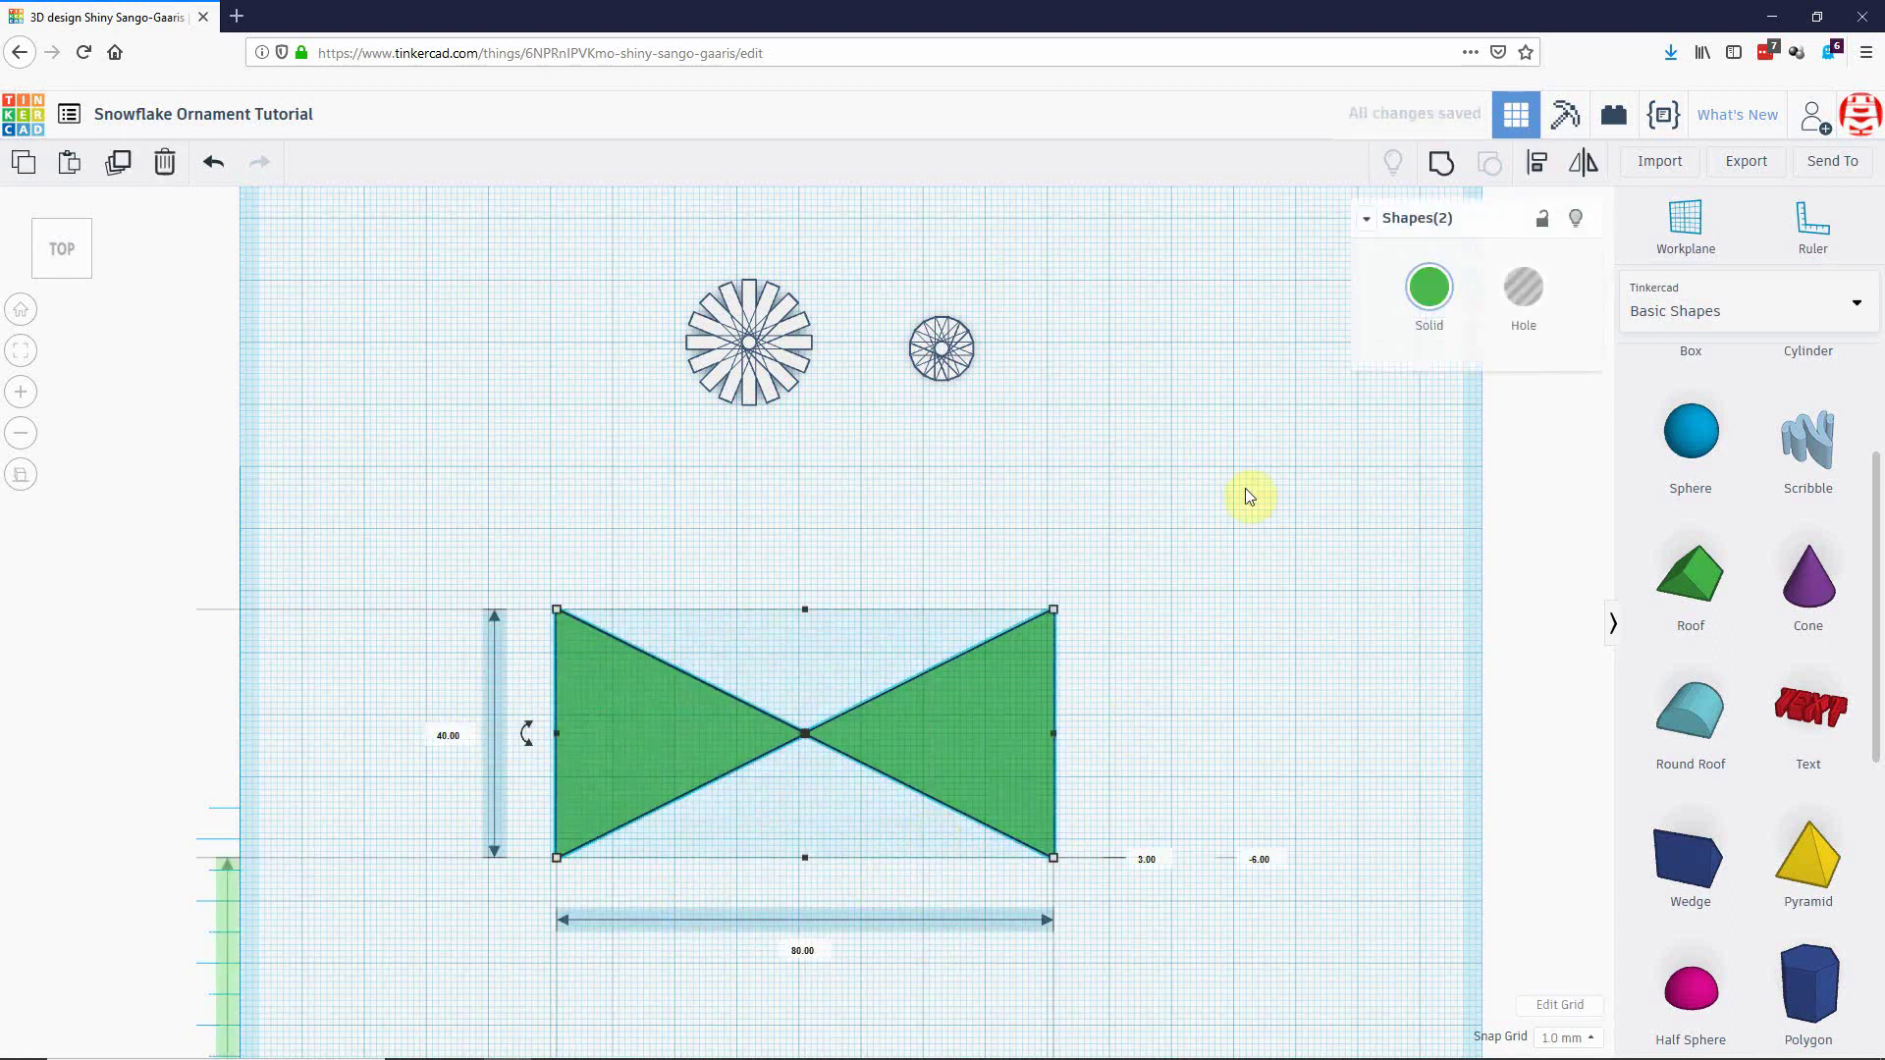
pyautogui.click(1542, 221)
pyautogui.click(1351, 471)
pyautogui.moveTo(1197, 711); pyautogui.dragTo(1199, 756, button='right')
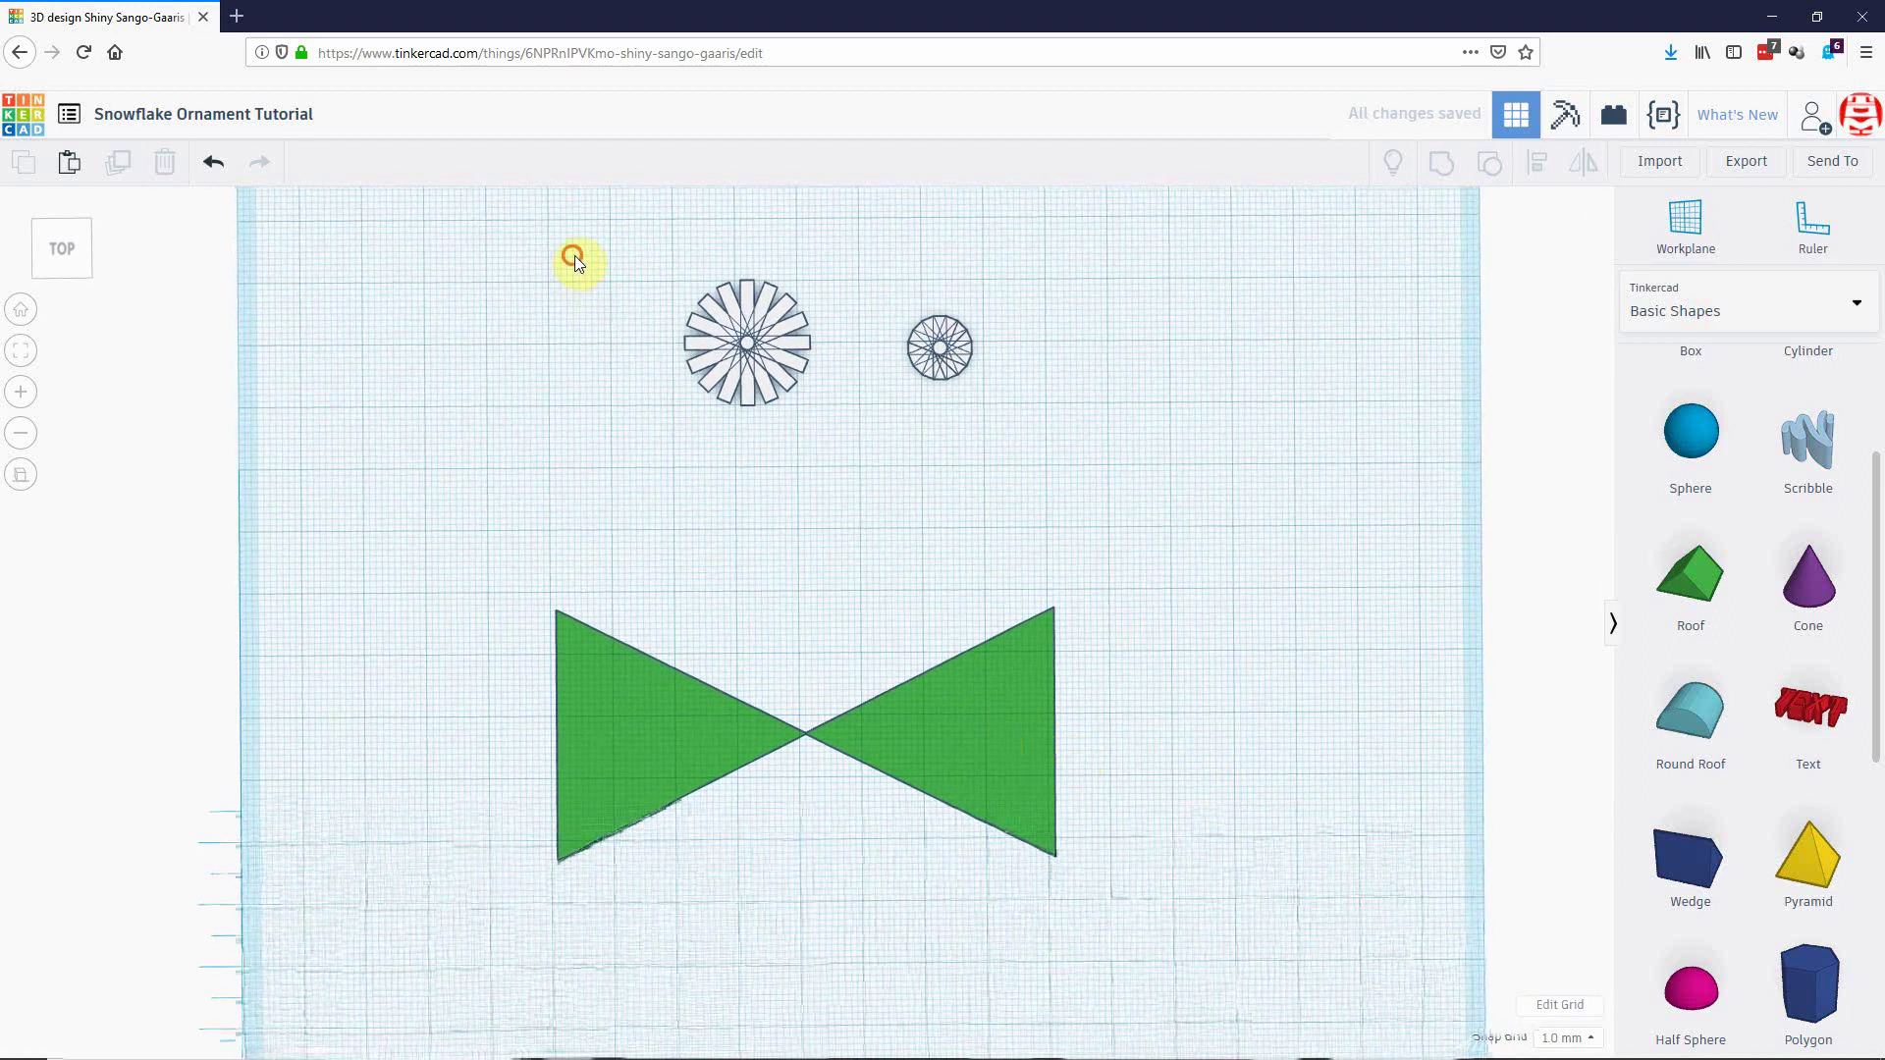
# Select both starbursts and move them together closer to the two green triangles.
pyautogui.moveTo(574, 255); pyautogui.dragTo(1017, 465)
pyautogui.moveTo(942, 354); pyautogui.dragTo(912, 482)
pyautogui.click(60, 248)
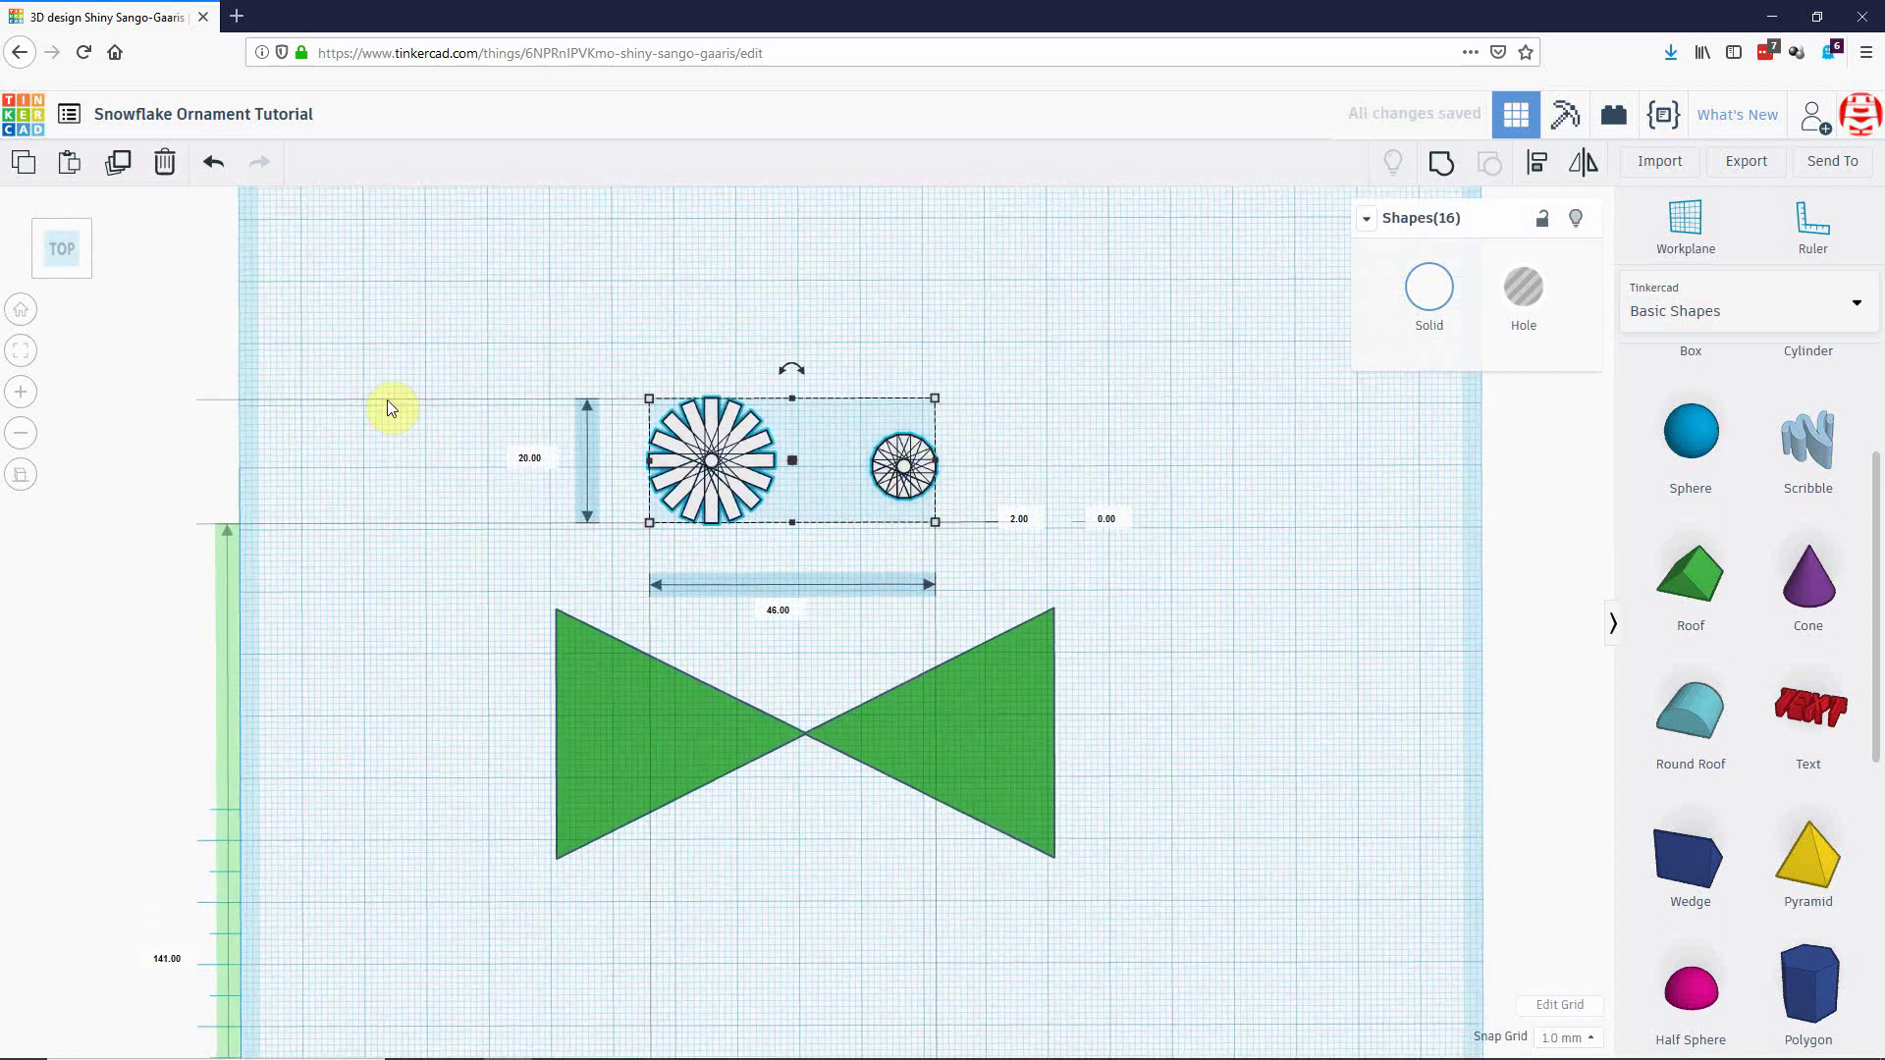
pyautogui.scroll(3, 1010, 668)
pyautogui.moveTo(1239, 693); pyautogui.dragTo(991, 677, button='middle')
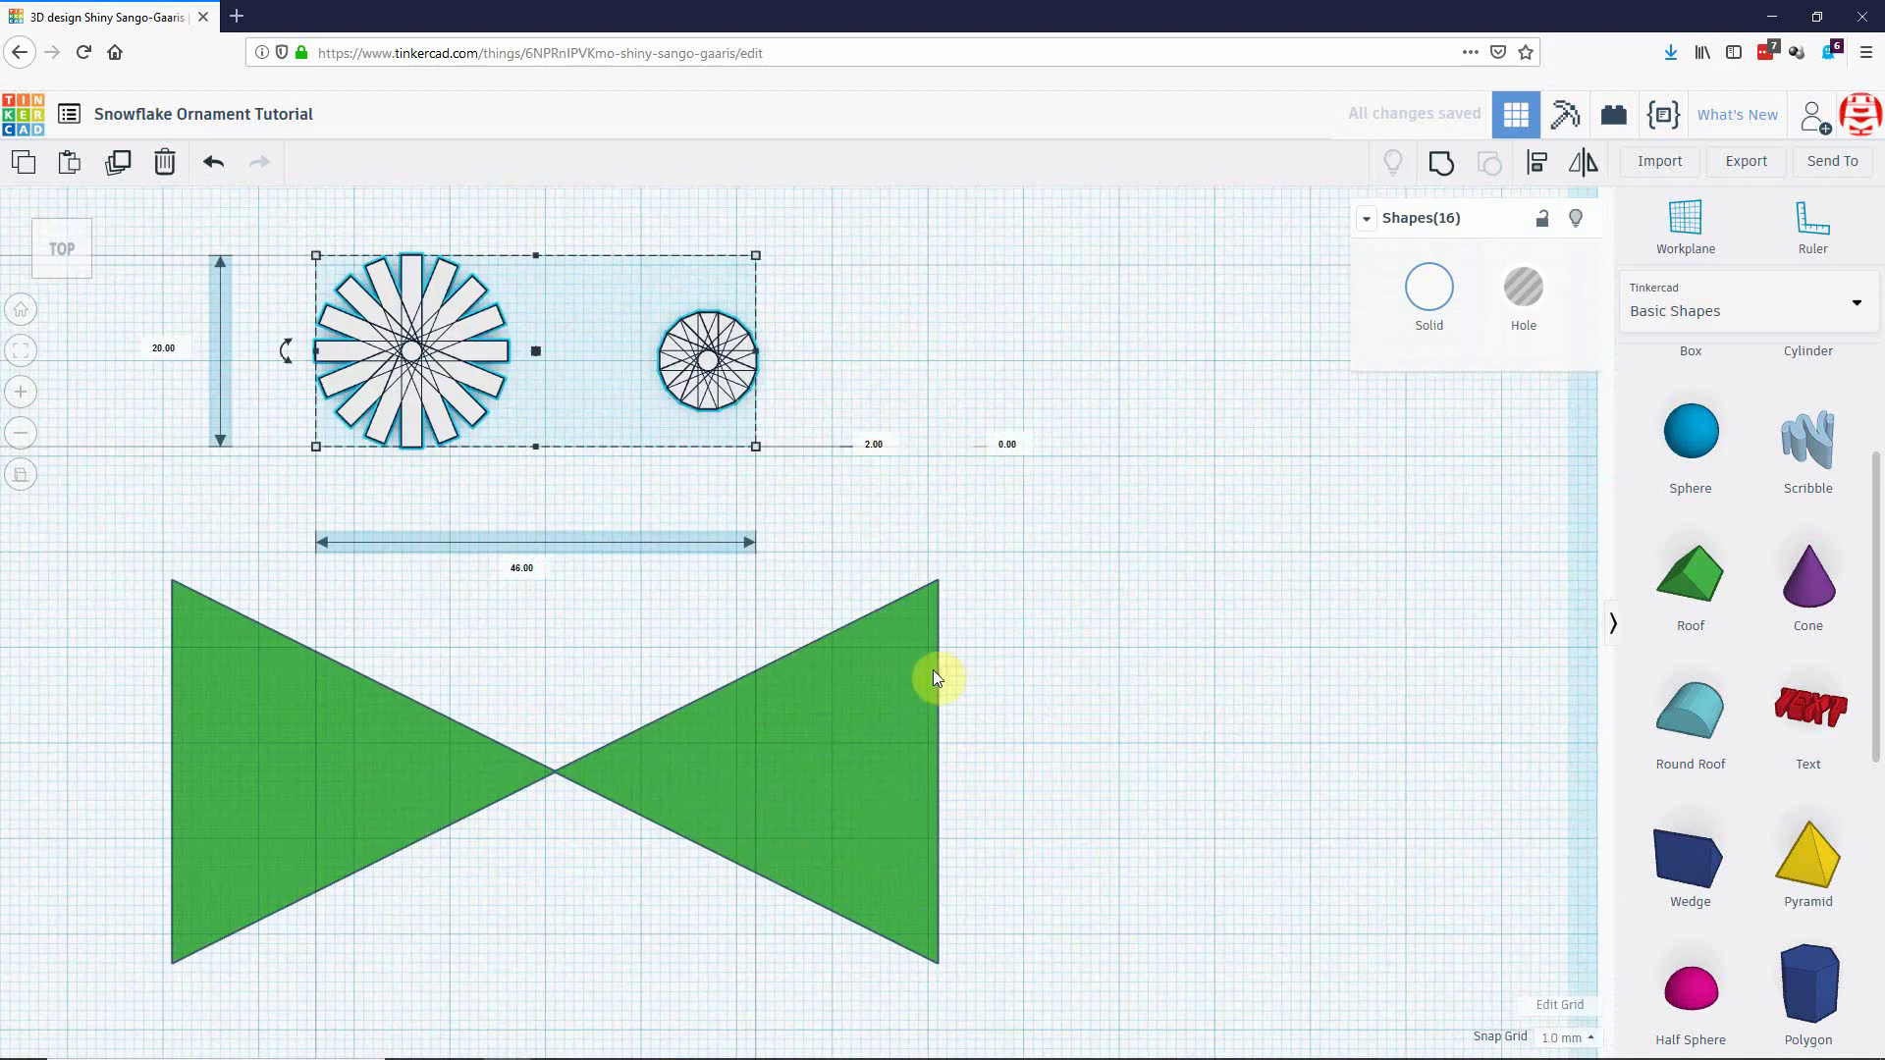
pyautogui.moveTo(851, 650); pyautogui.dragTo(975, 675, button='middle')
pyautogui.click(1003, 508)
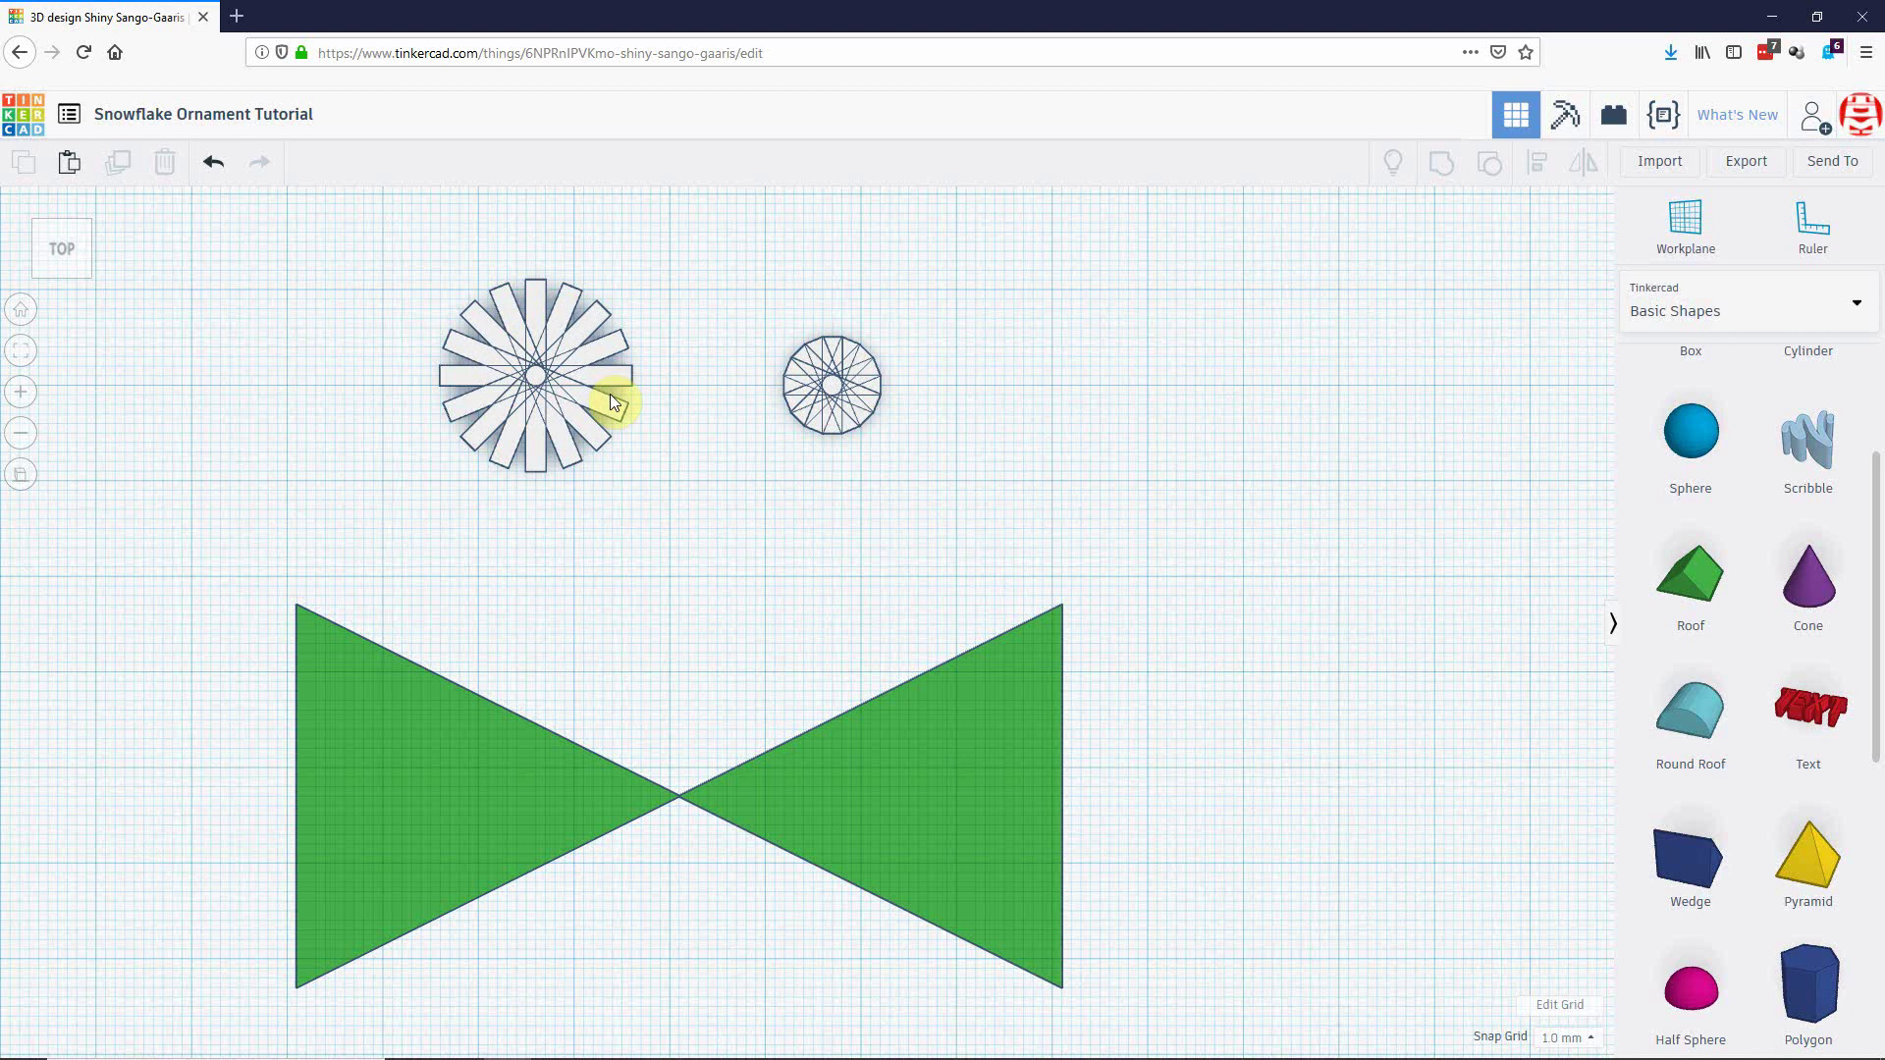
# Copy the large starburst's 20 mm bar onto the right triangle's centreline and build a zigzag of three 10 mm bars above it.
pyautogui.moveTo(600, 379); pyautogui.dragTo(885, 797)
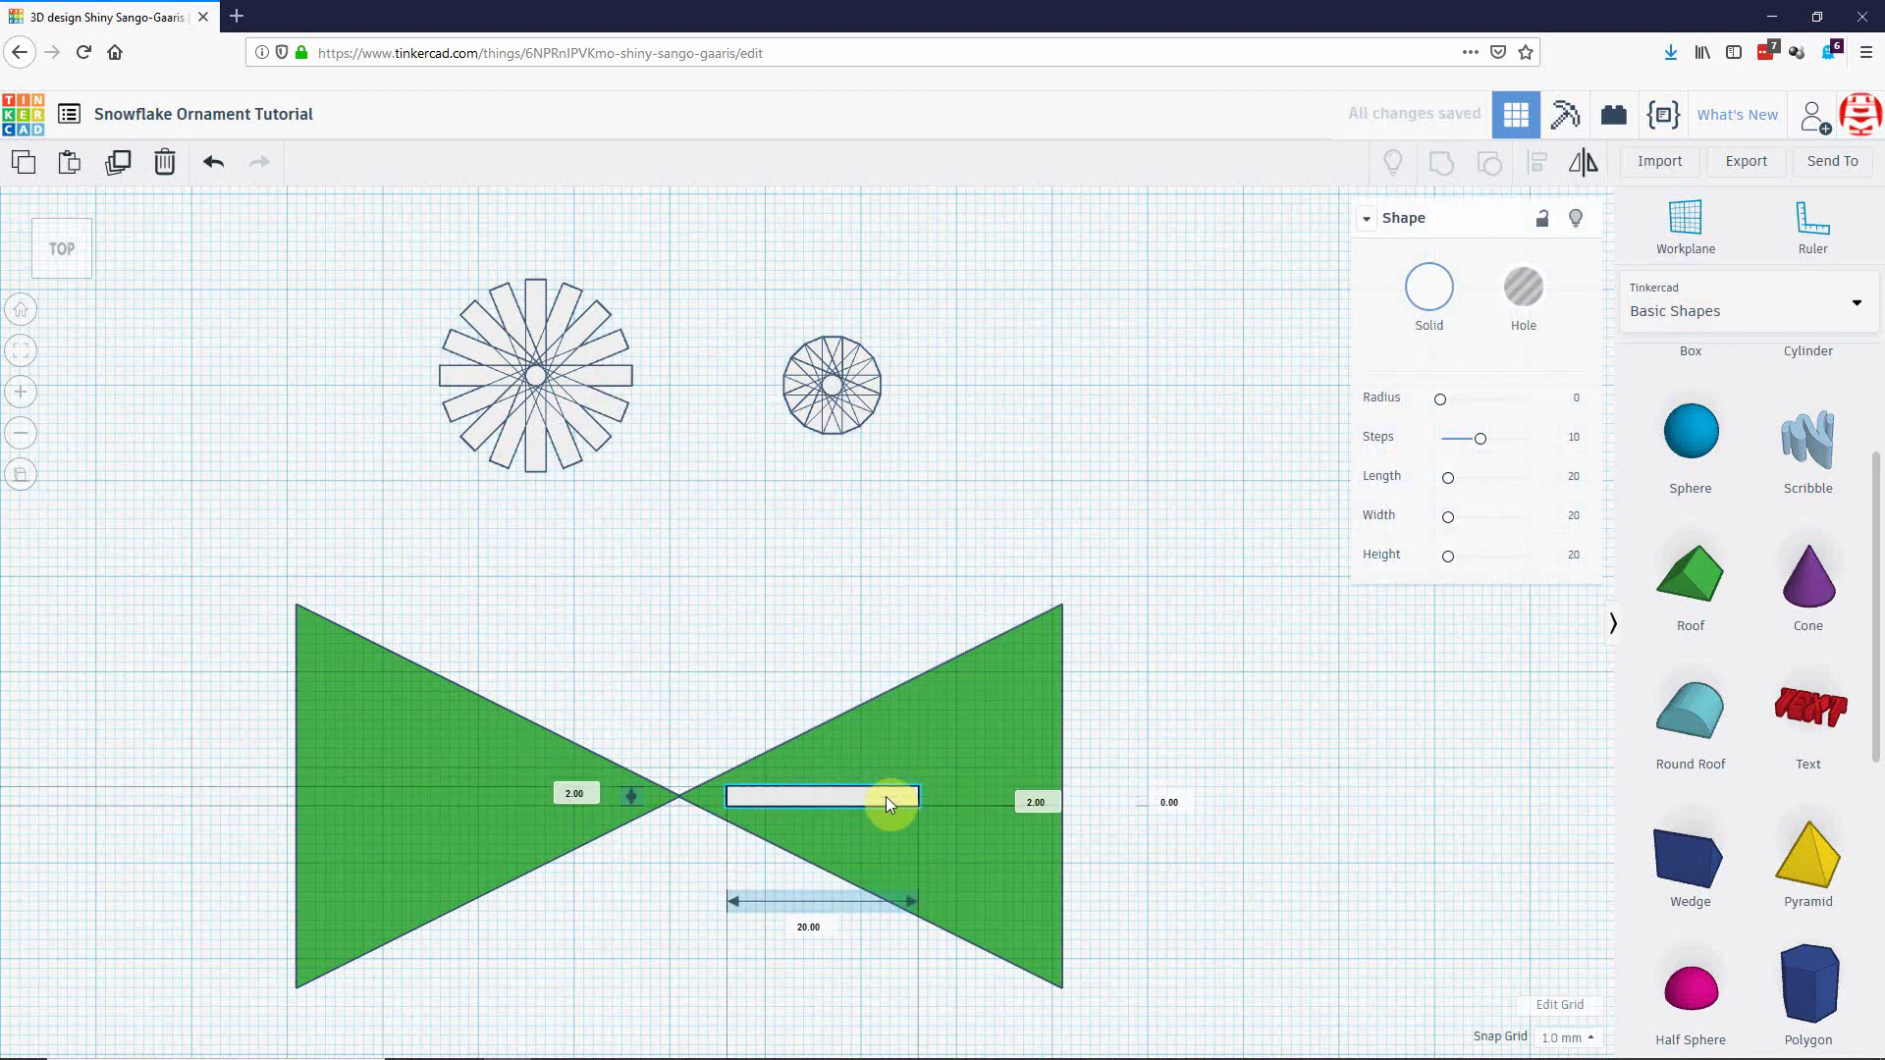
pyautogui.click(1135, 765)
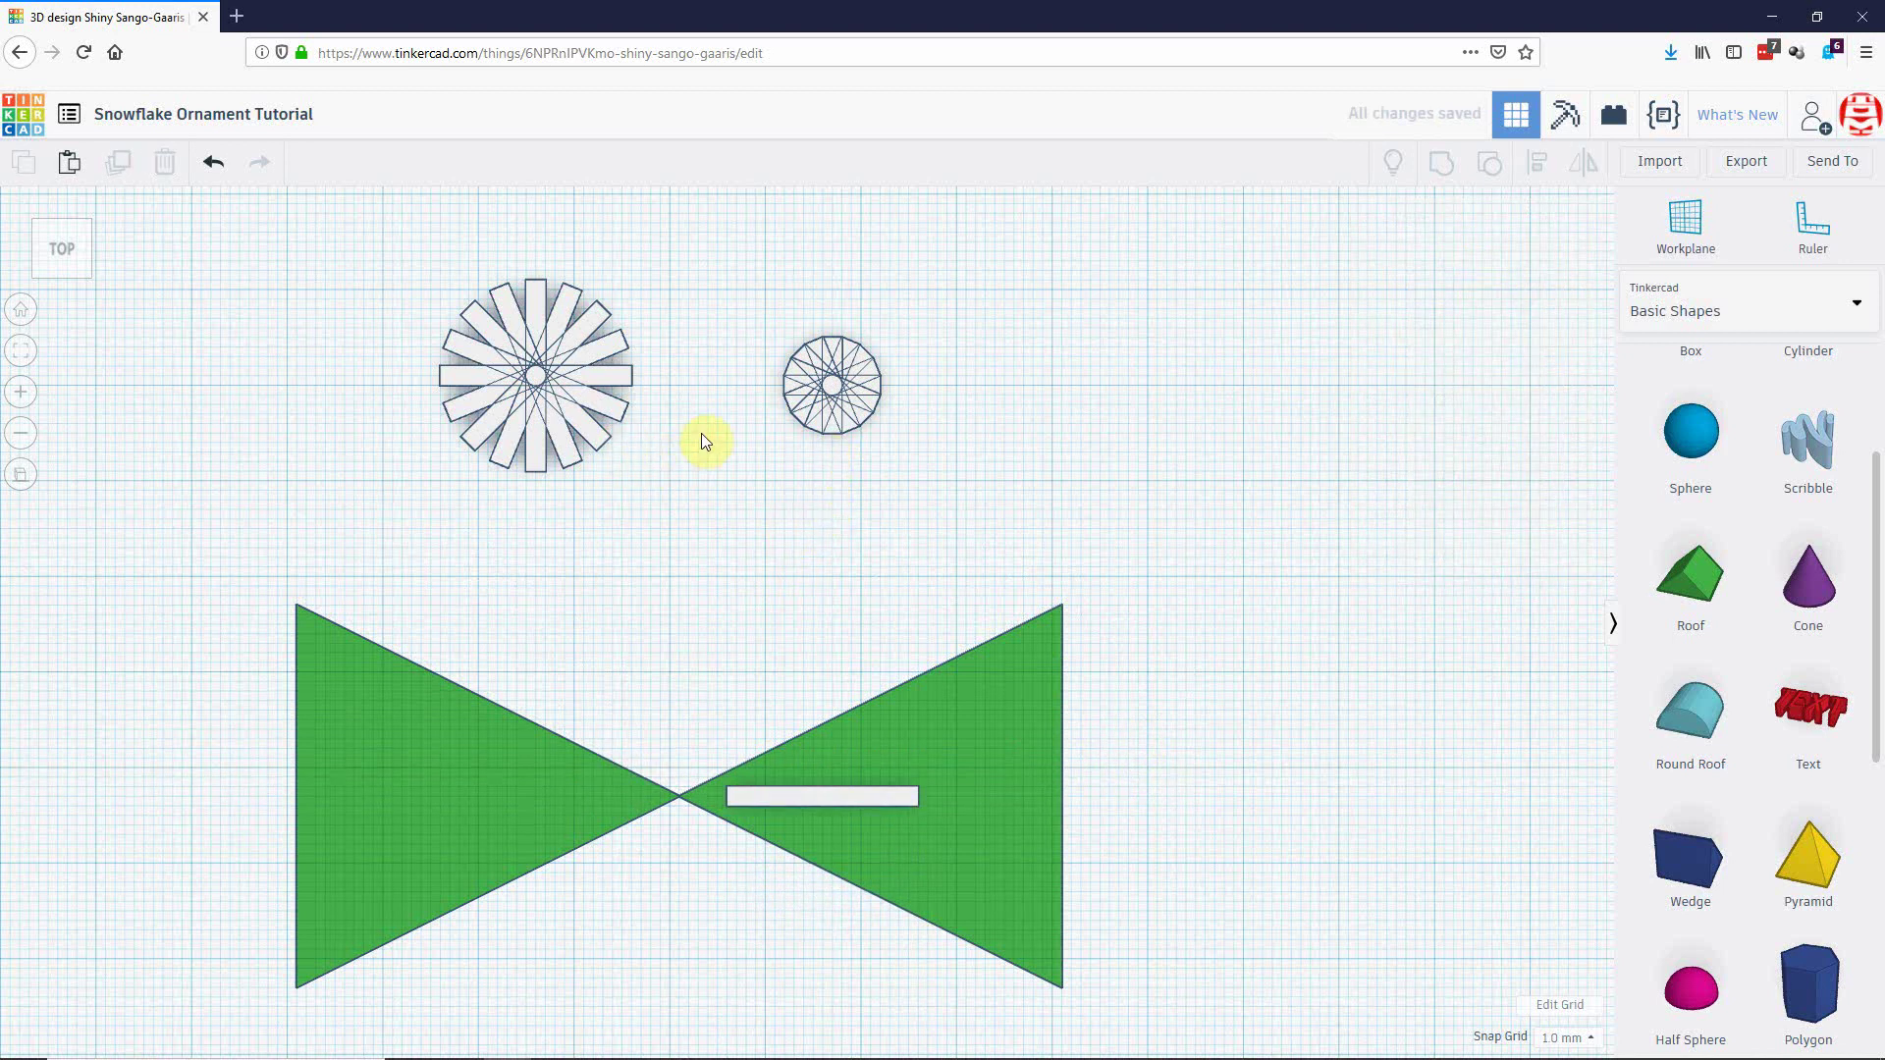
pyautogui.moveTo(795, 416); pyautogui.dragTo(810, 797)
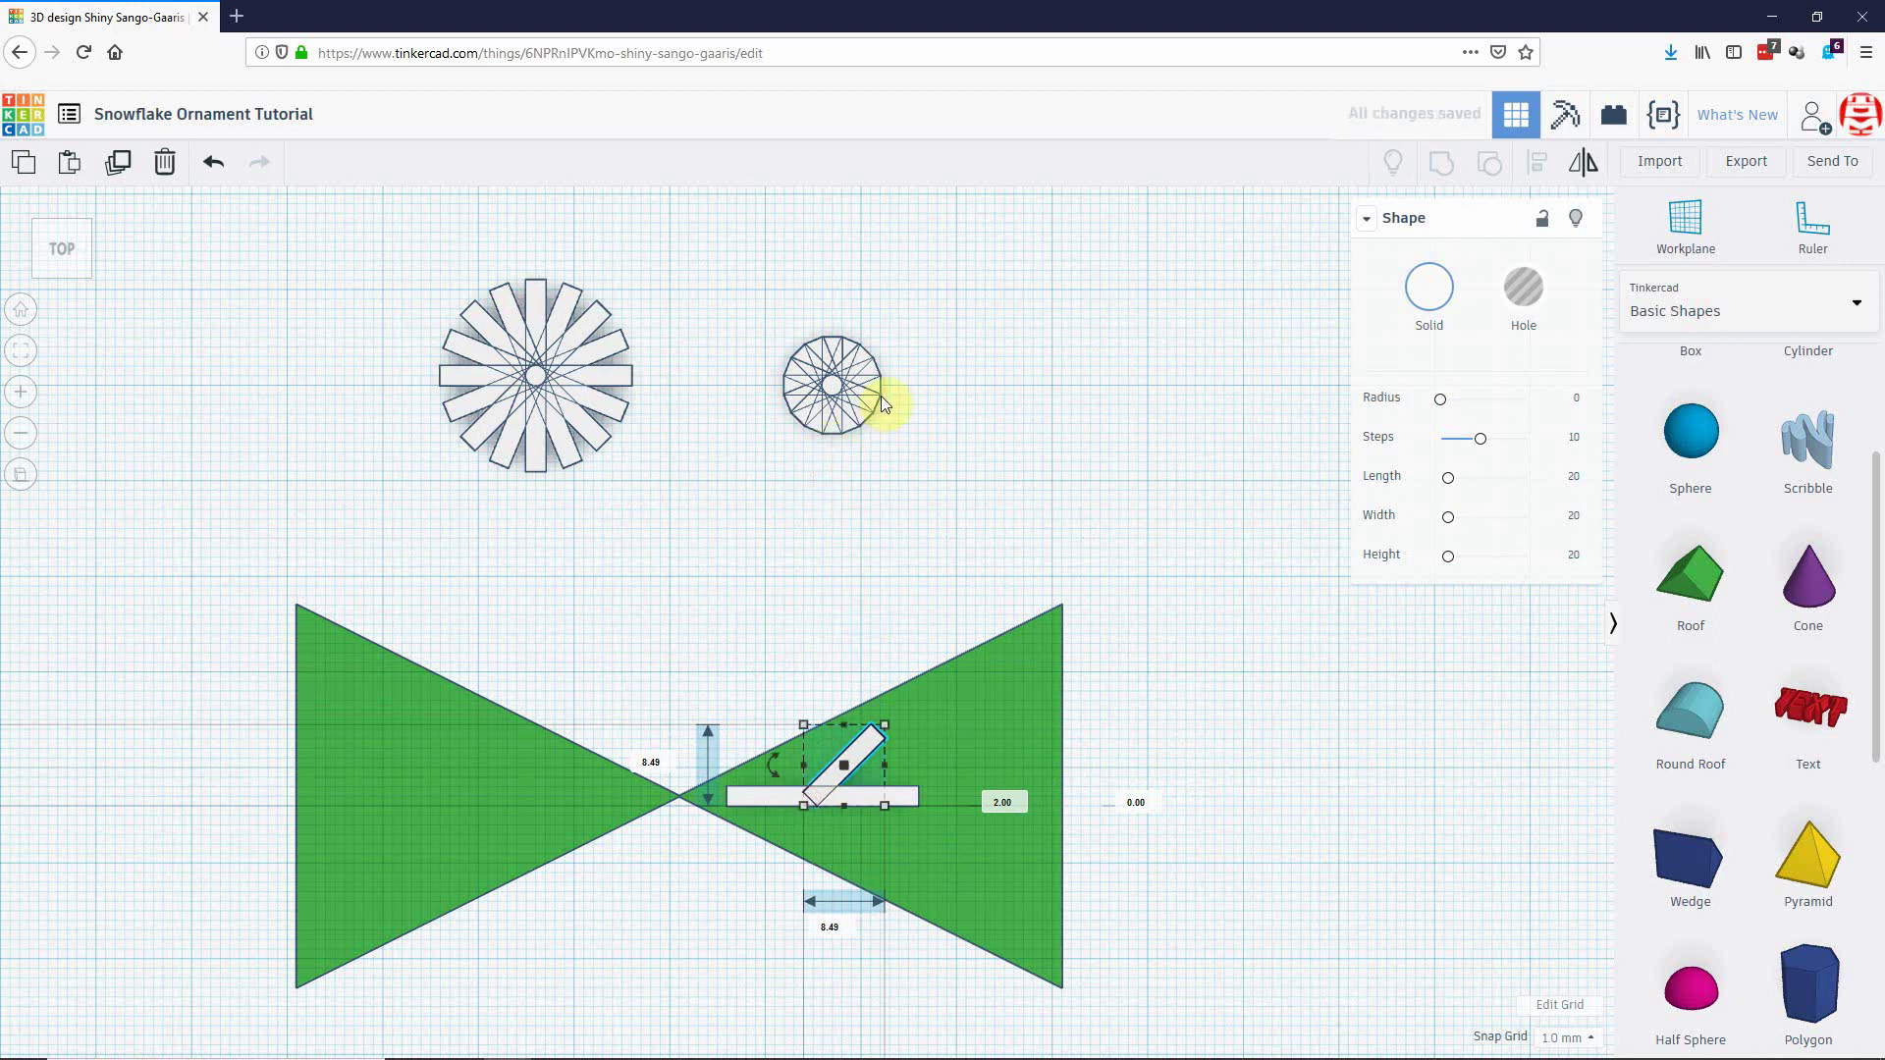
pyautogui.moveTo(877, 386); pyautogui.dragTo(913, 746)
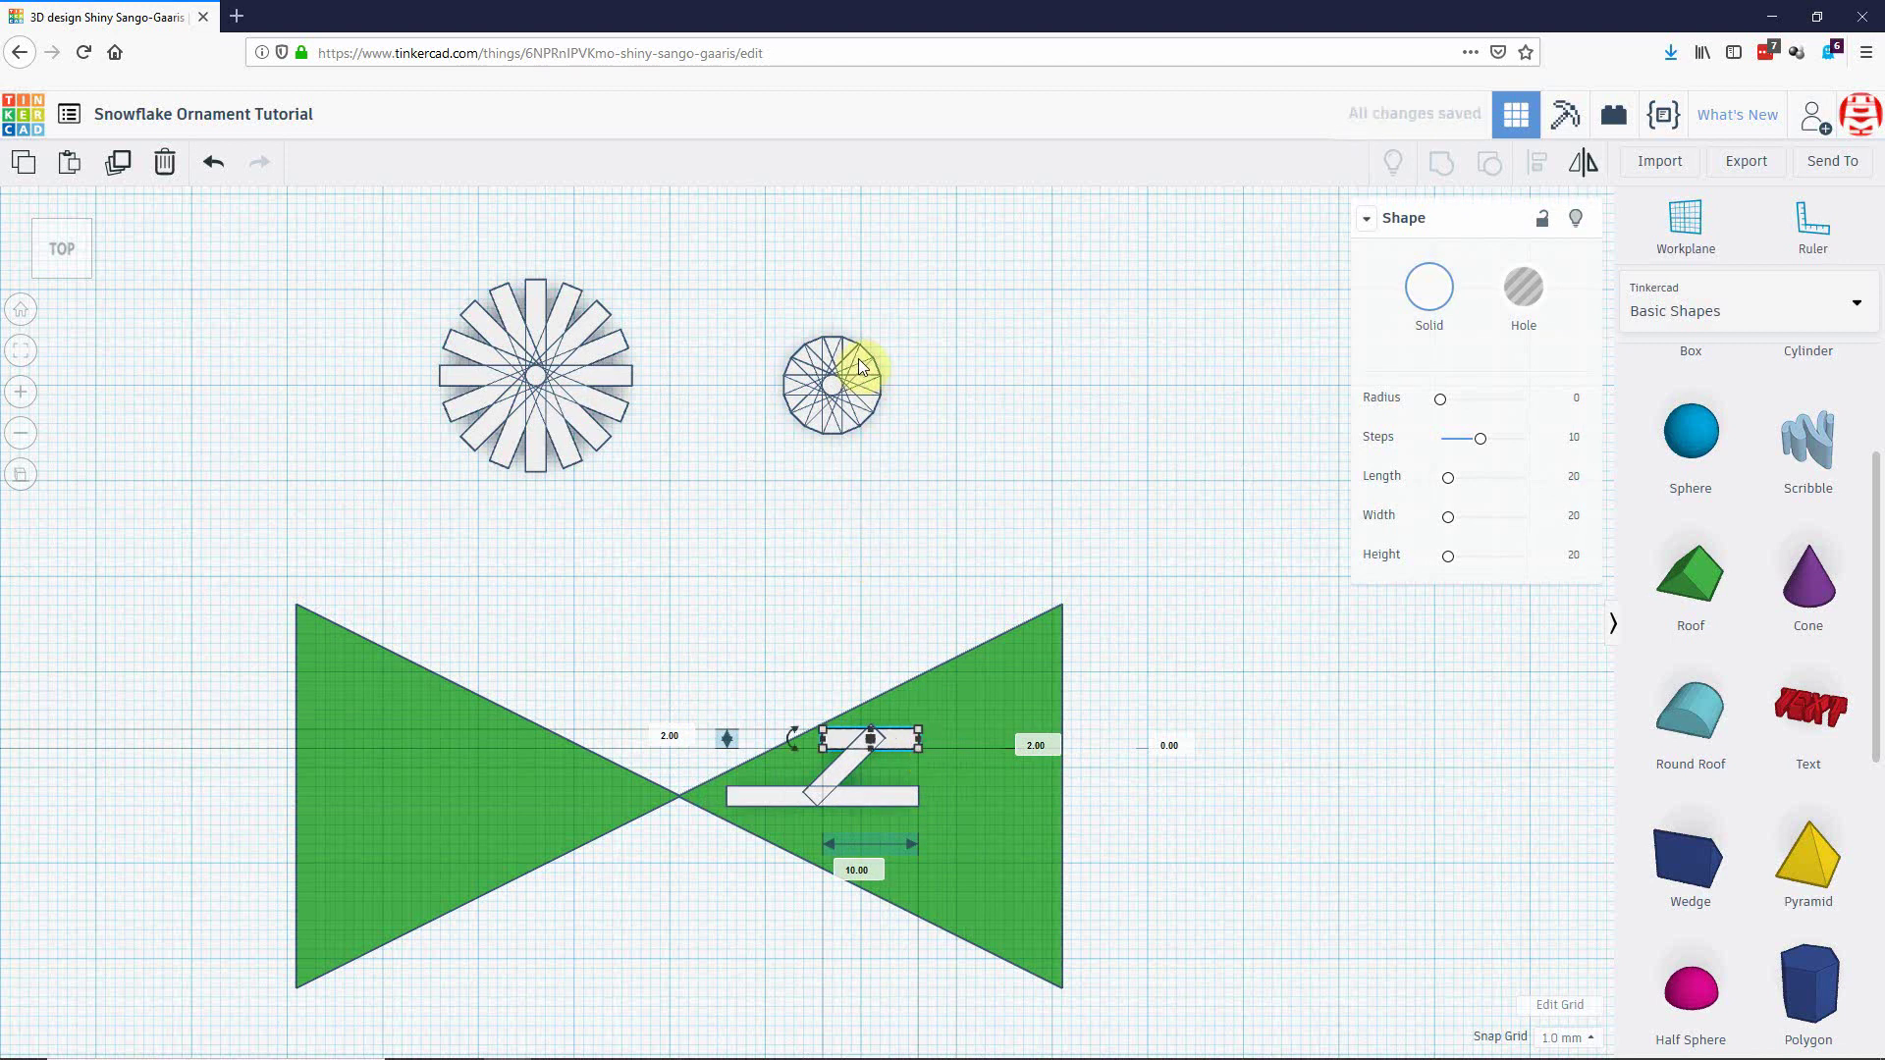
pyautogui.moveTo(859, 358); pyautogui.dragTo(960, 697)
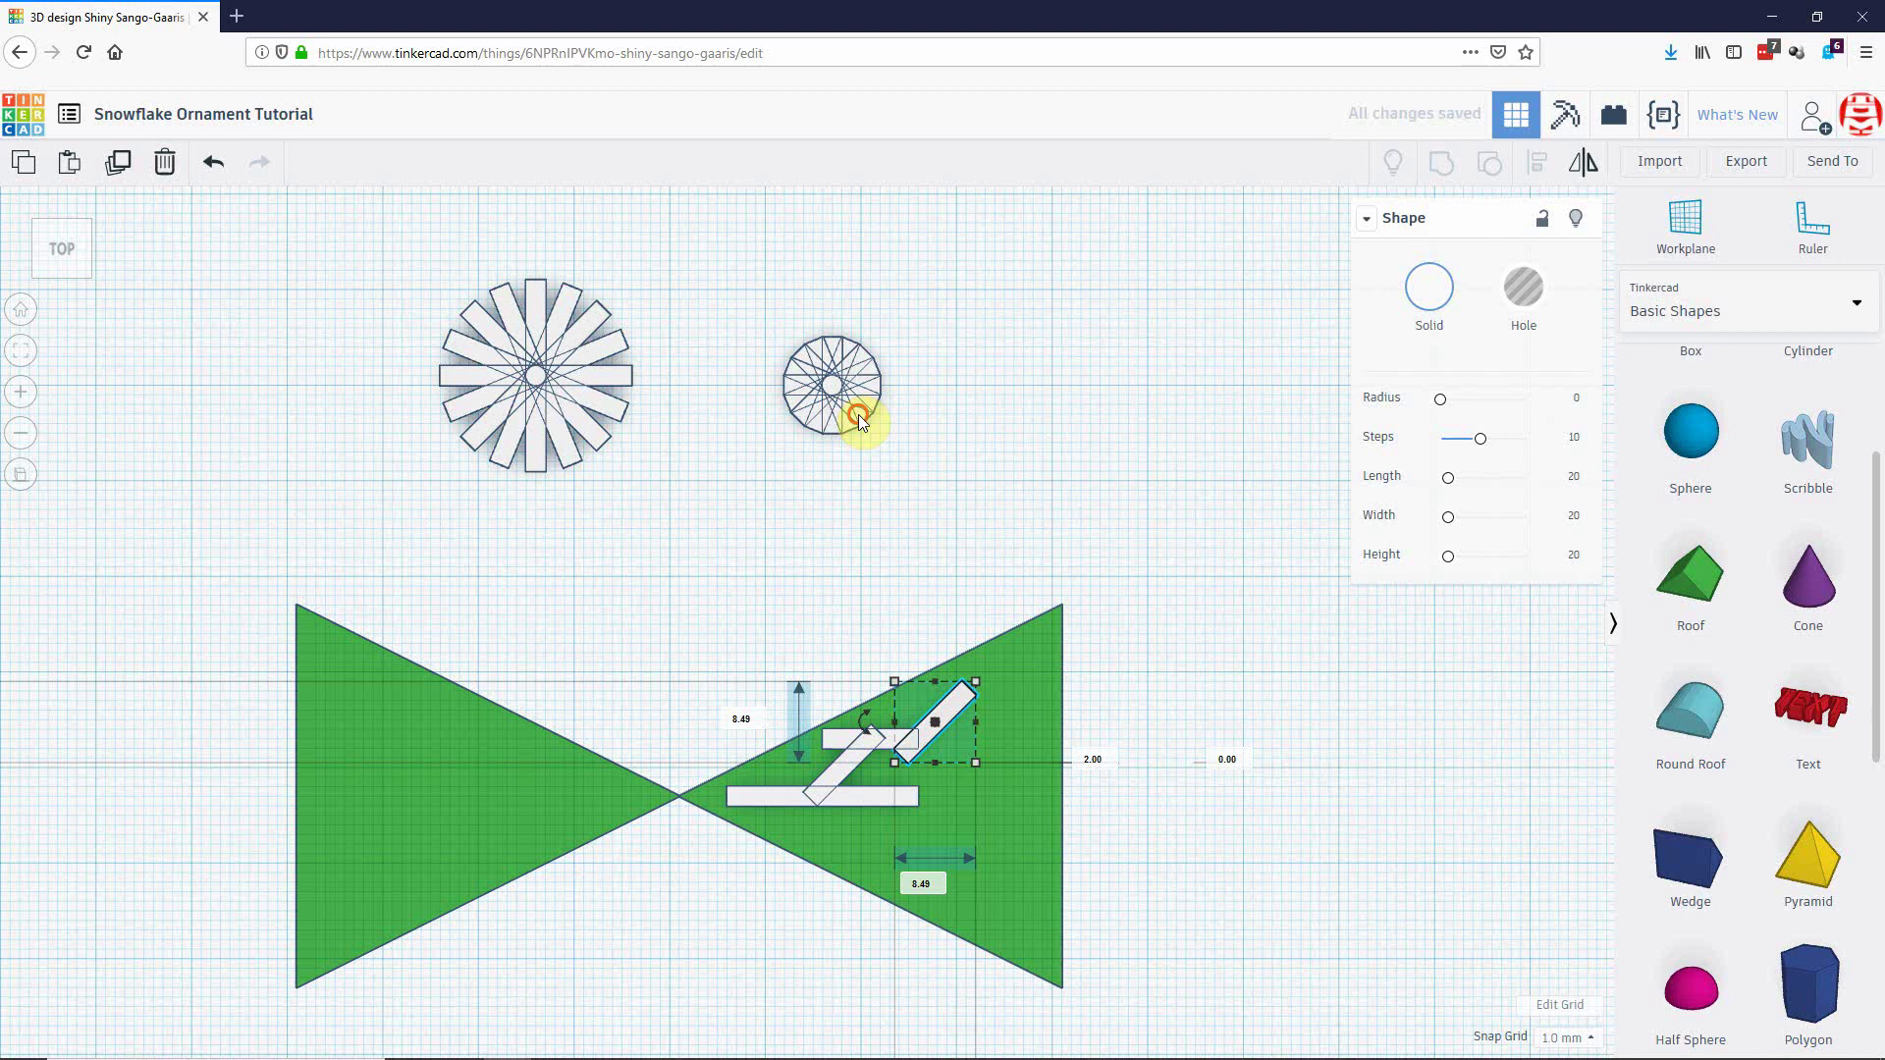
# Add three 10 mm bars: one slanting down from the zigzag's end, a steep one beyond it, and a steep one across the centre bar.
pyautogui.hotkey('ctrl', 'v')
pyautogui.moveTo(860, 416); pyautogui.dragTo(986, 754)
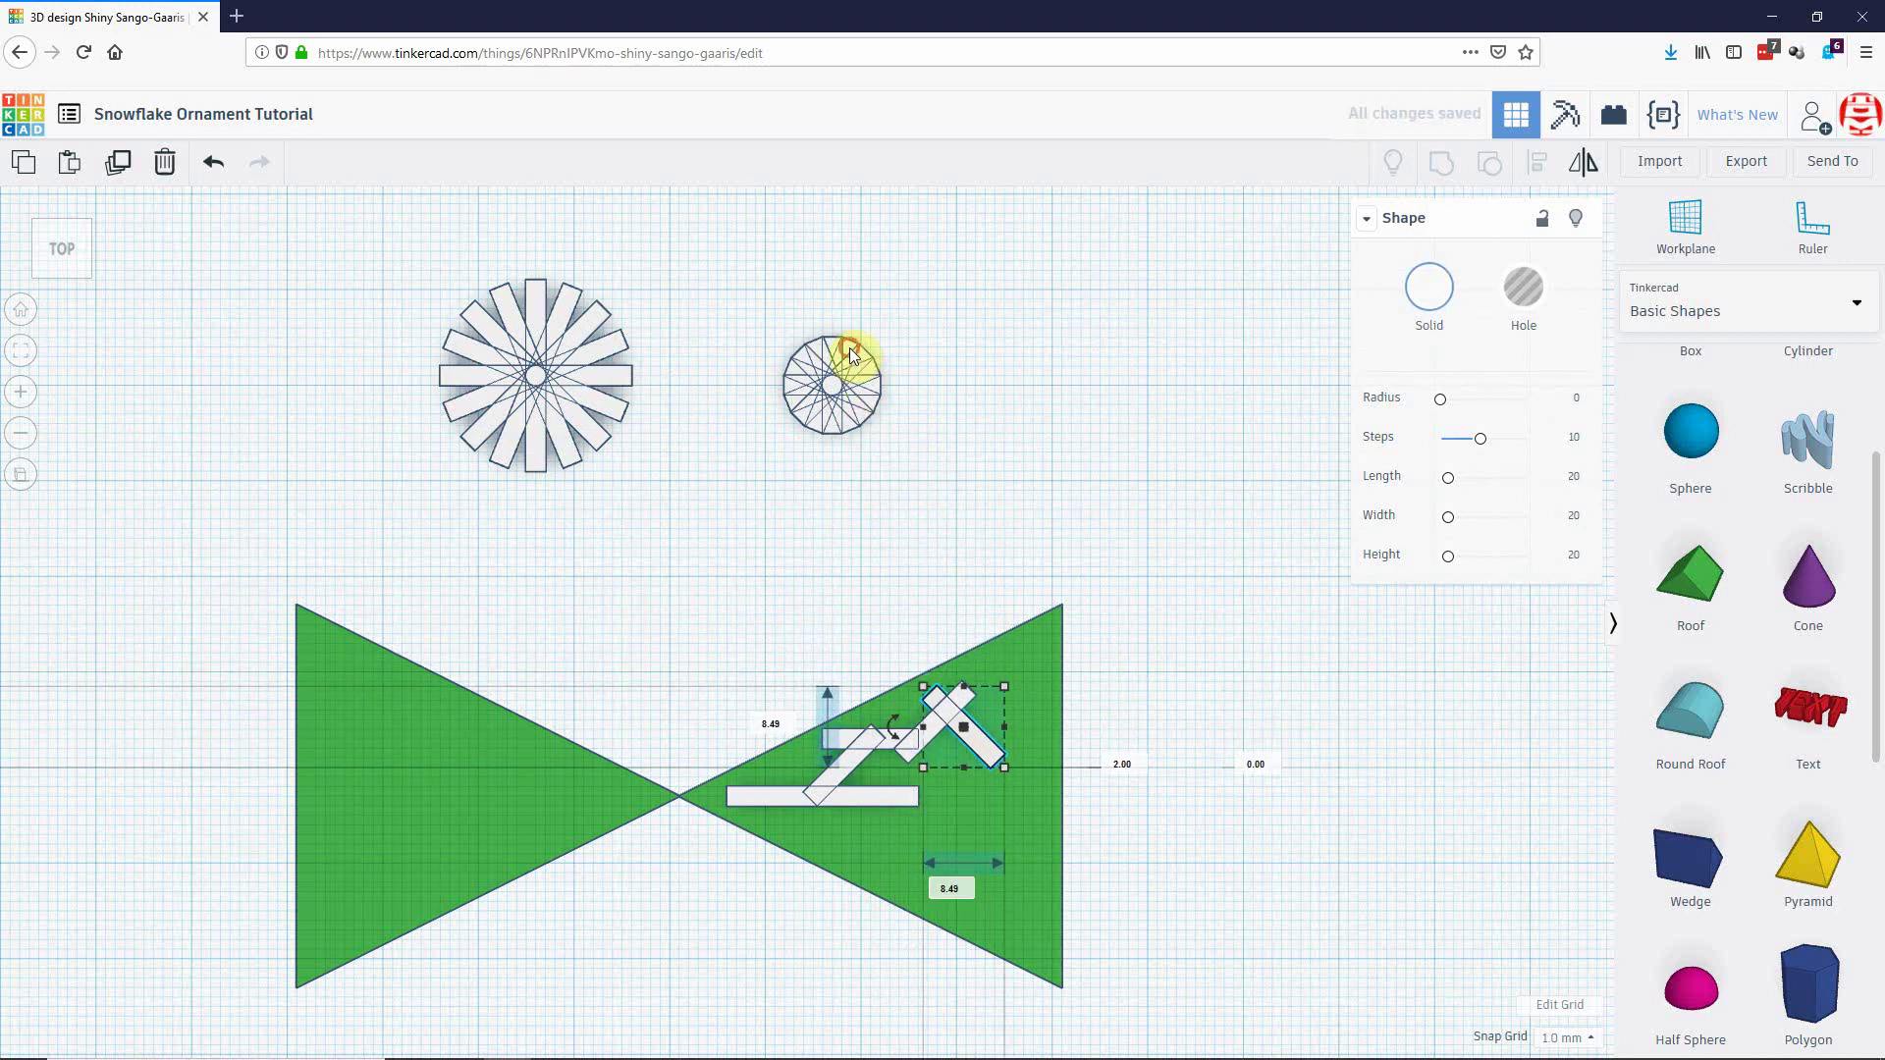
pyautogui.hotkey('ctrl', 'v')
pyautogui.moveTo(852, 356); pyautogui.dragTo(1027, 692)
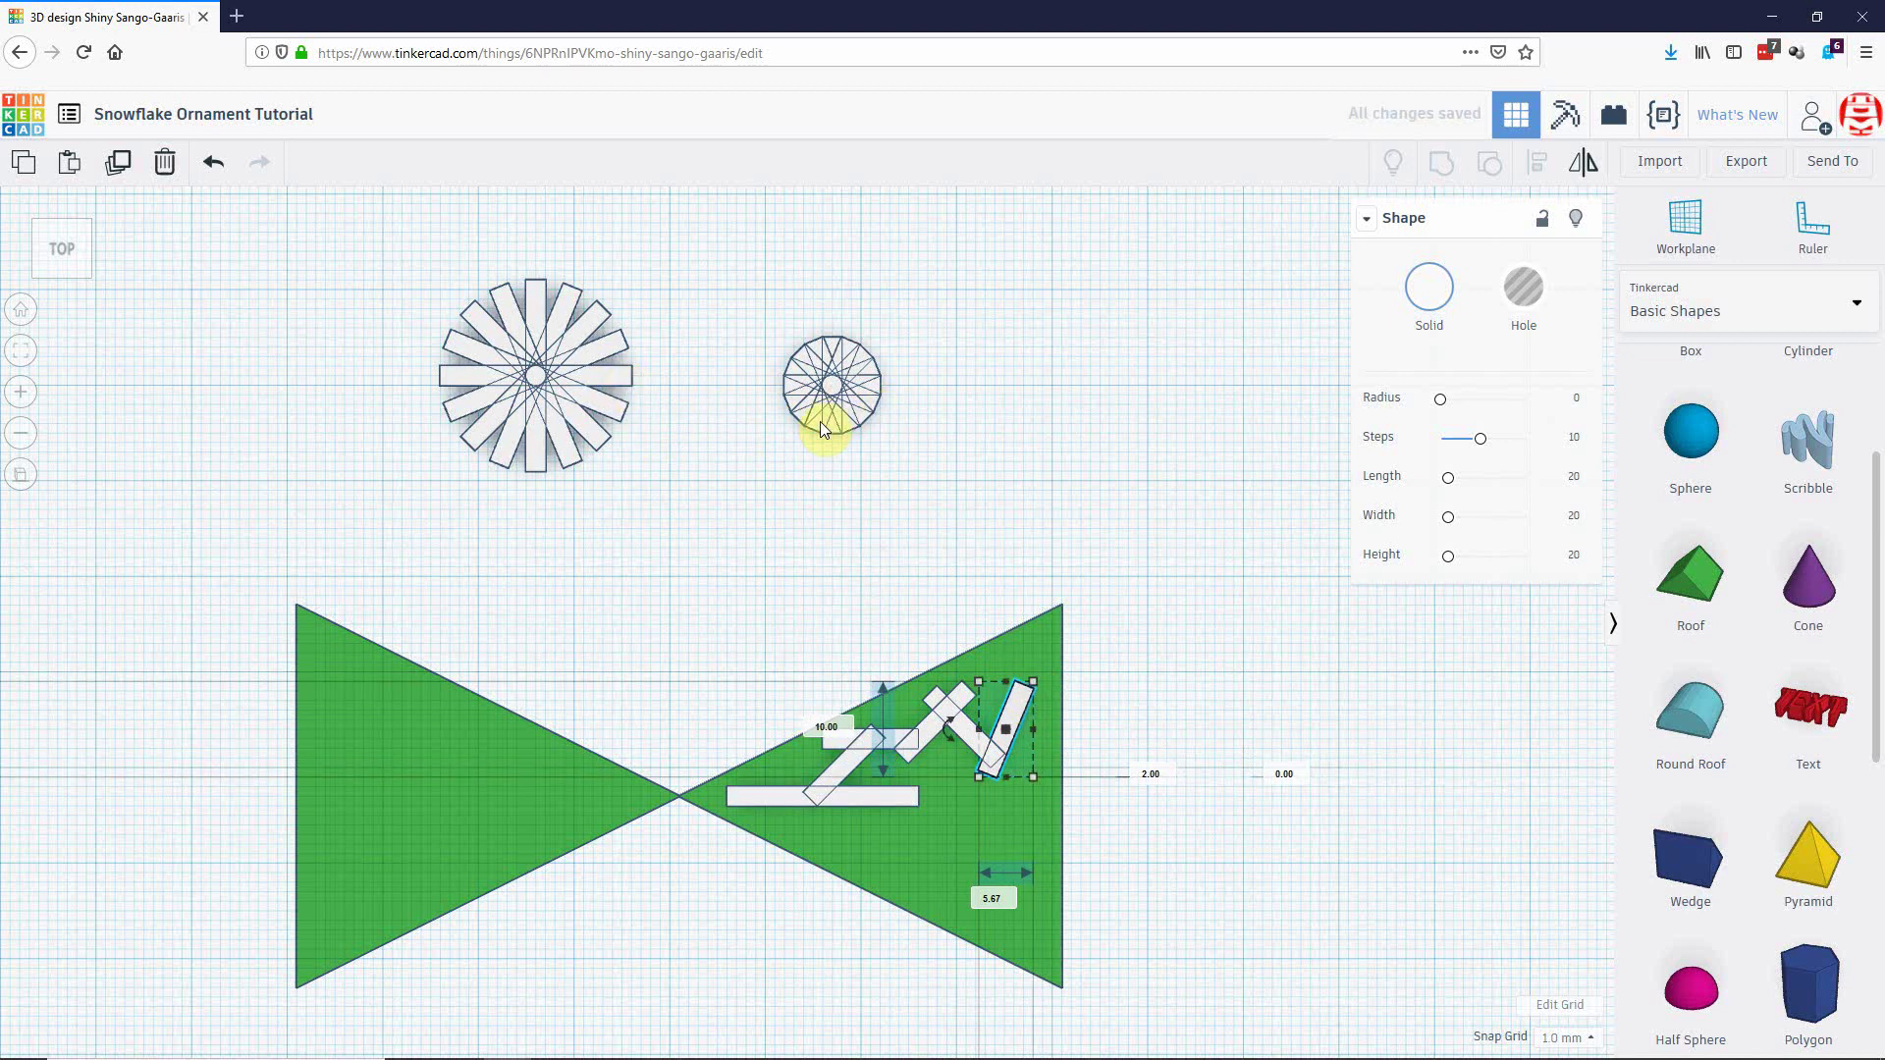
pyautogui.moveTo(816, 426); pyautogui.dragTo(881, 826)
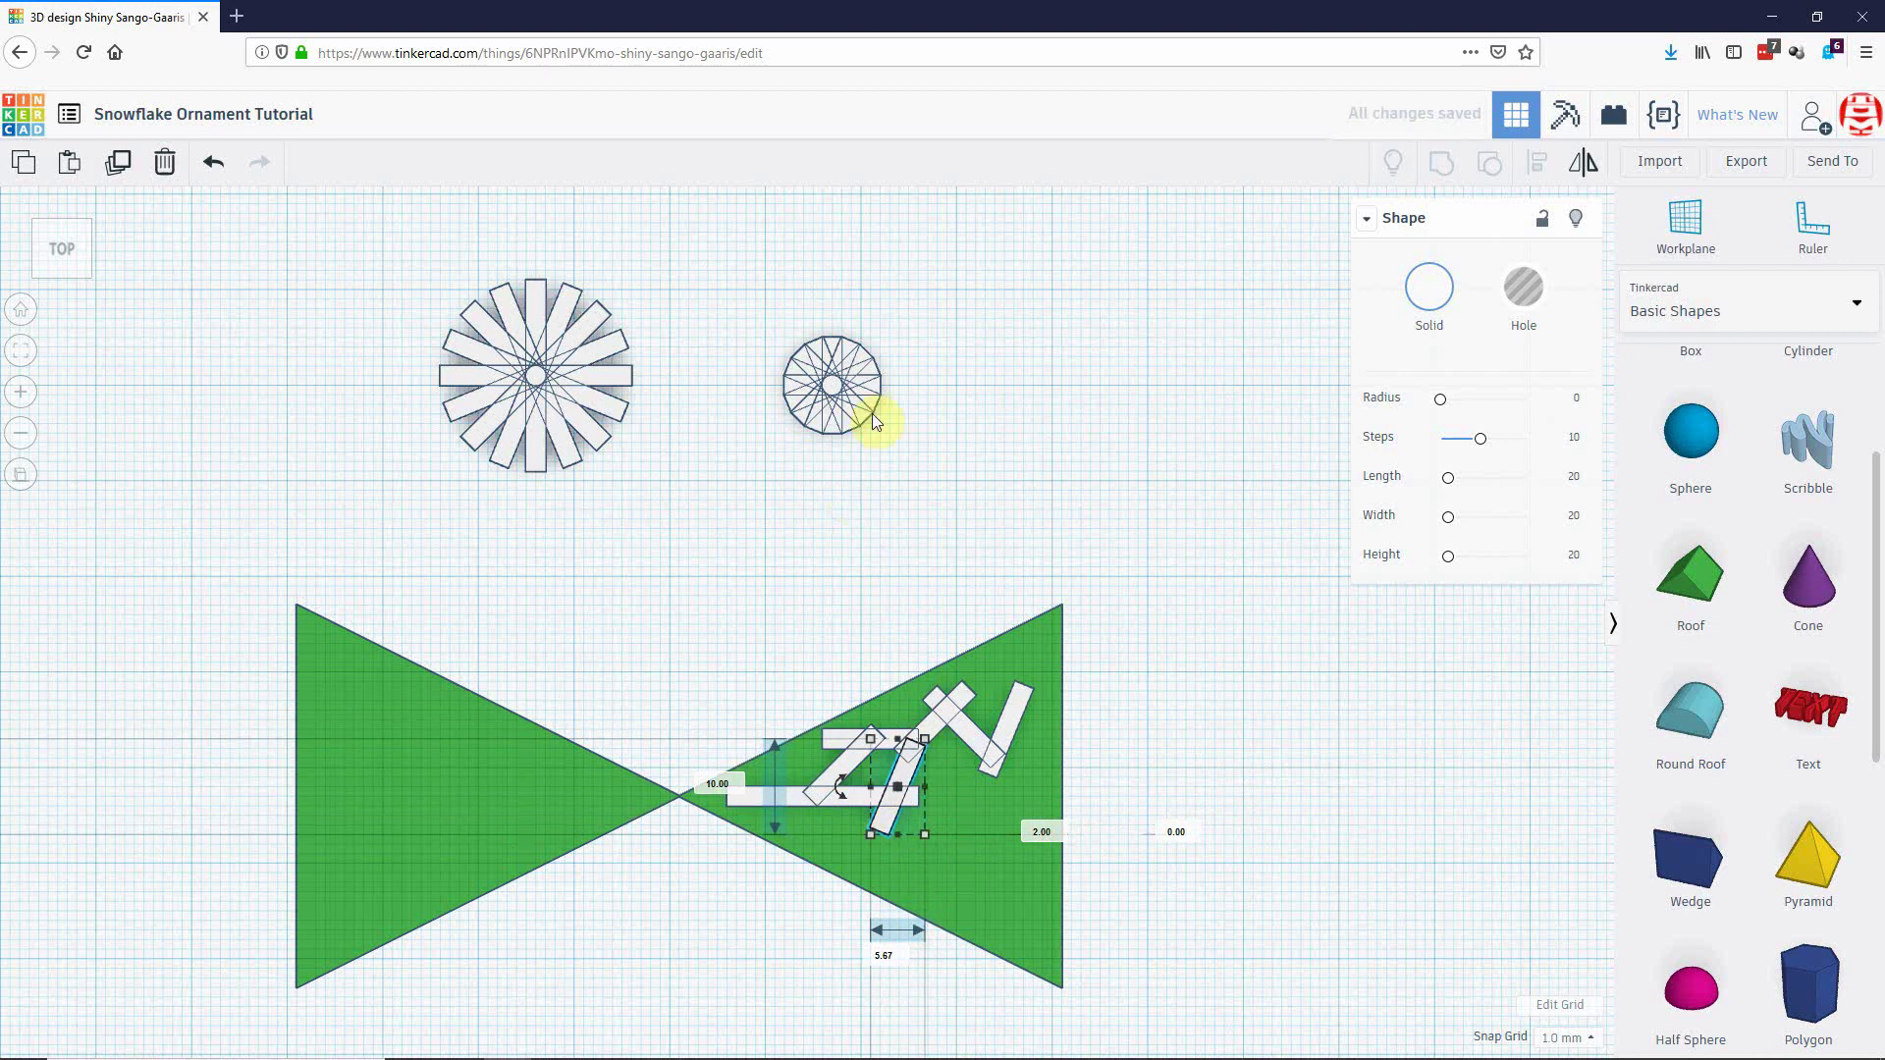
pyautogui.moveTo(875, 369); pyautogui.dragTo(1151, 613)
pyautogui.press('Delete')
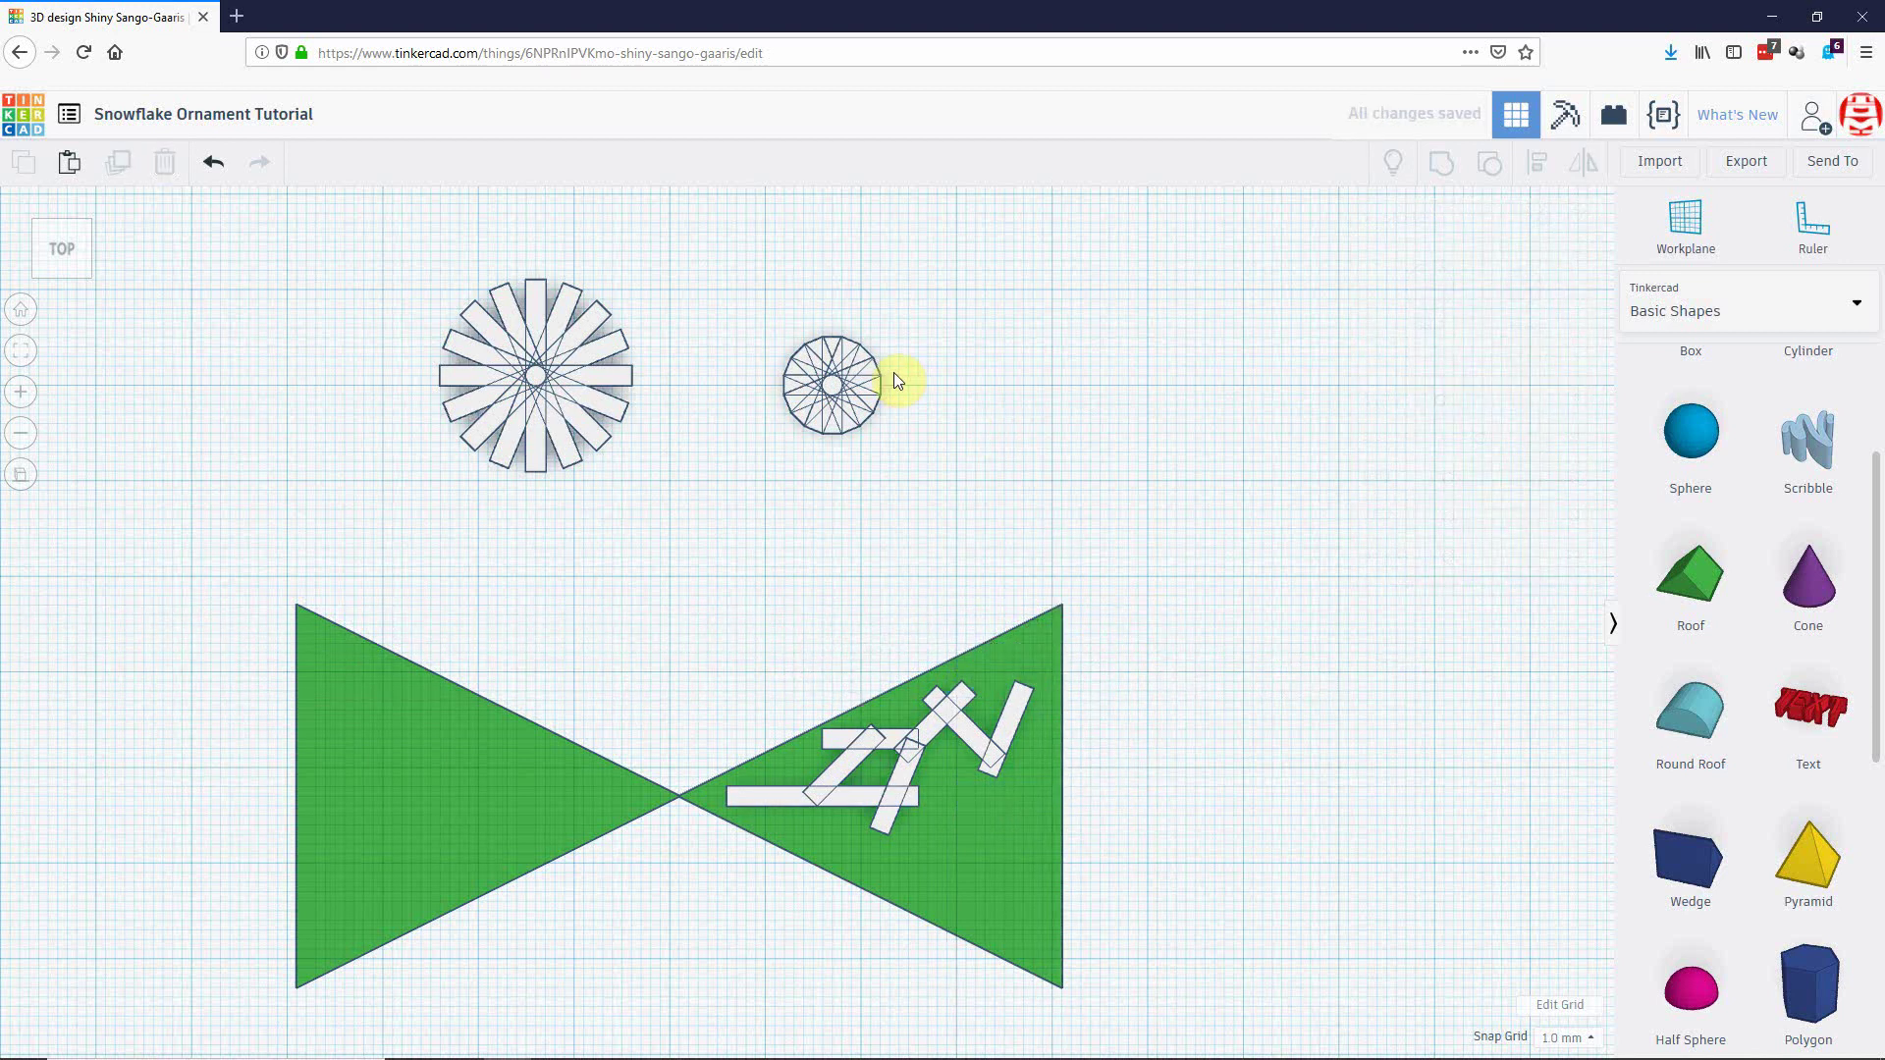
pyautogui.hotkey('ctrl', 'v')
pyautogui.moveTo(1056, 627); pyautogui.dragTo(1152, 505)
pyautogui.press('Delete')
# Add a horizontal 10 mm bar near the right triangle's upper edge and two downward-slanting ones, the outer reaching the flat side.
pyautogui.keyDown('alt'); pyautogui.moveTo(873, 387); pyautogui.dragTo(1041, 688); pyautogui.keyUp('alt')
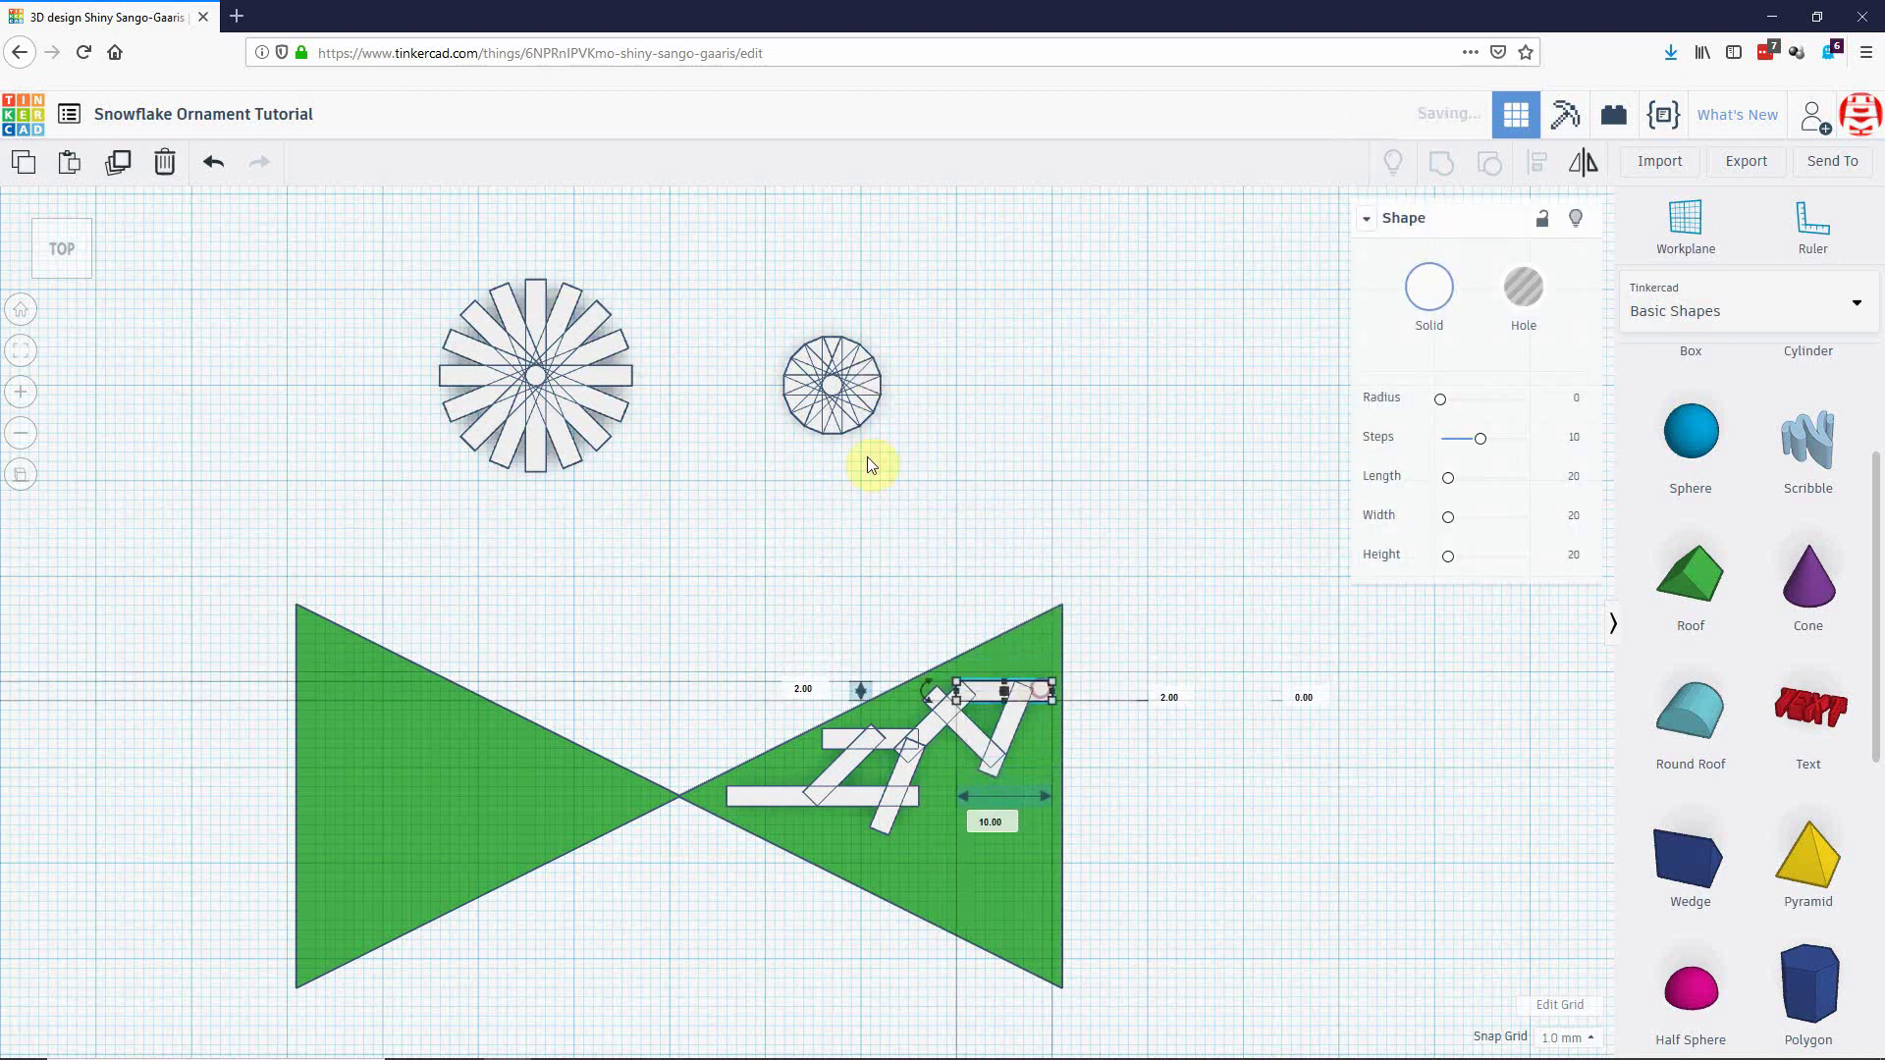
pyautogui.keyDown('alt'); pyautogui.moveTo(847, 345); pyautogui.dragTo(1070, 656); pyautogui.keyUp('alt')
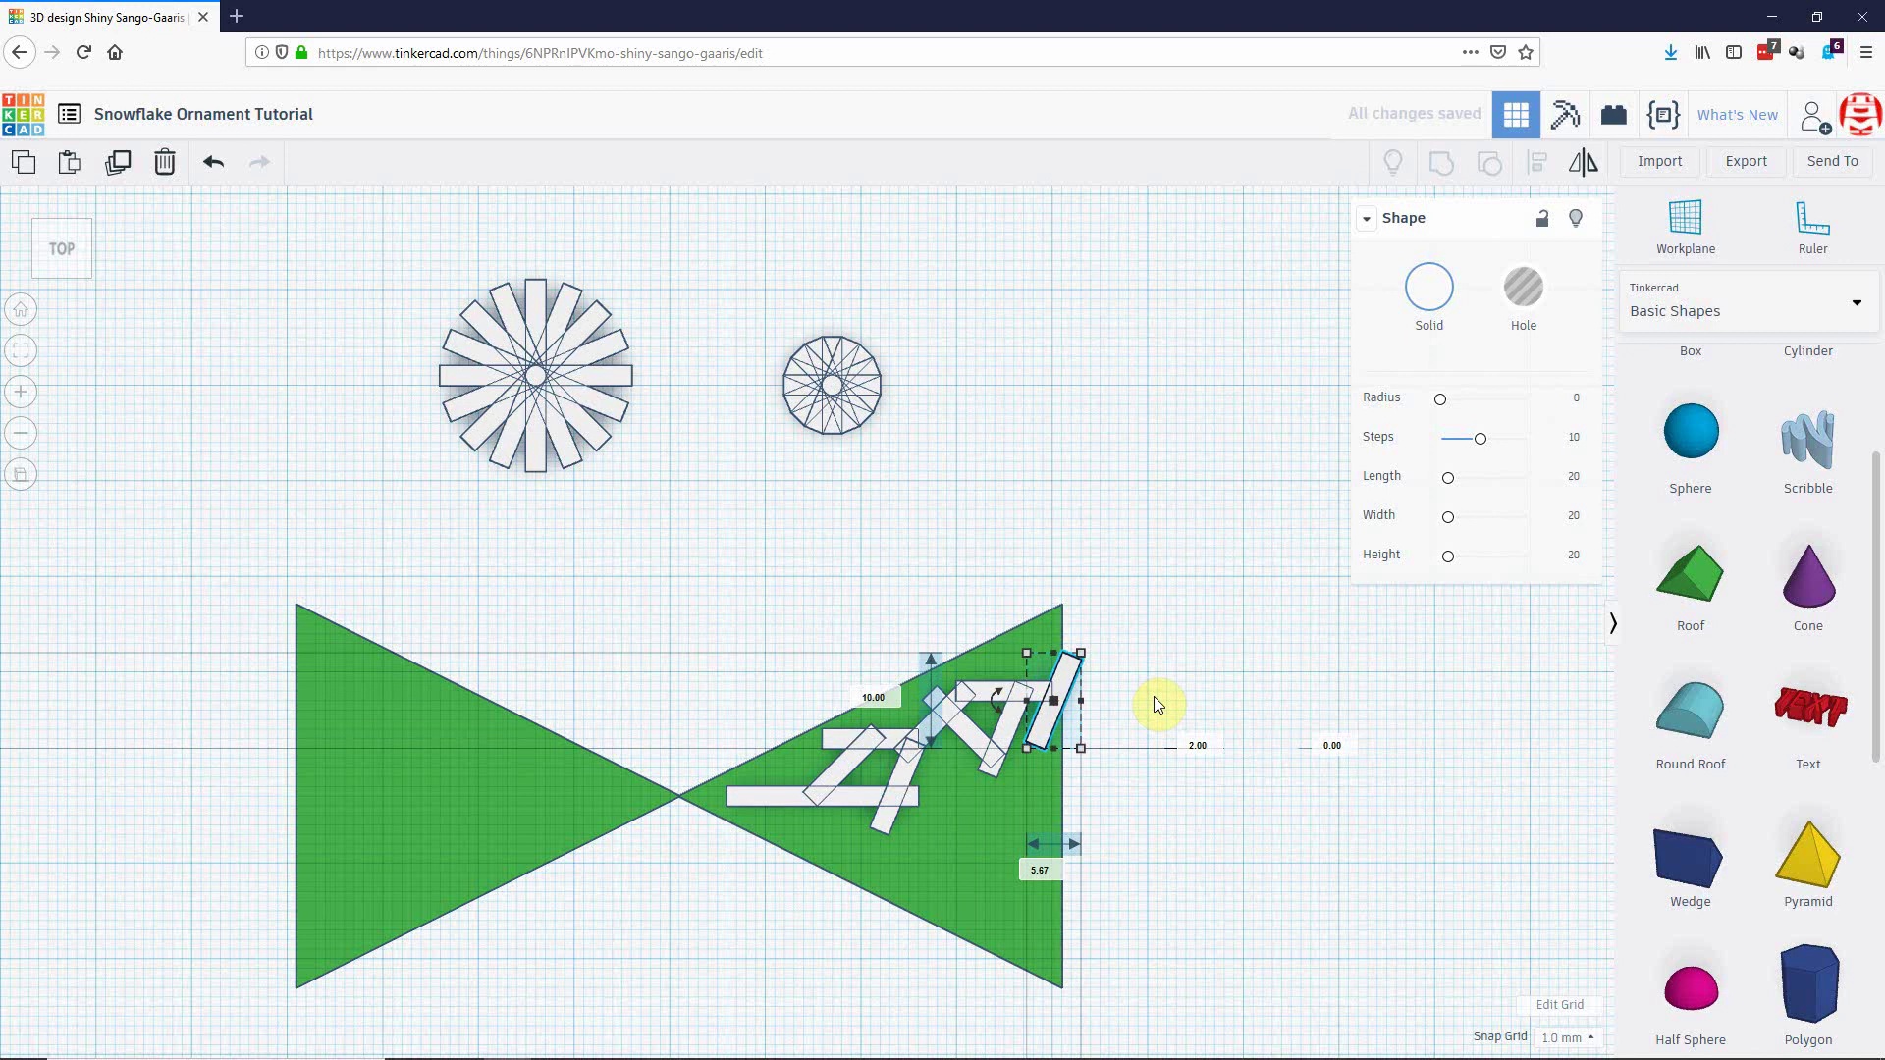
pyautogui.press('Delete')
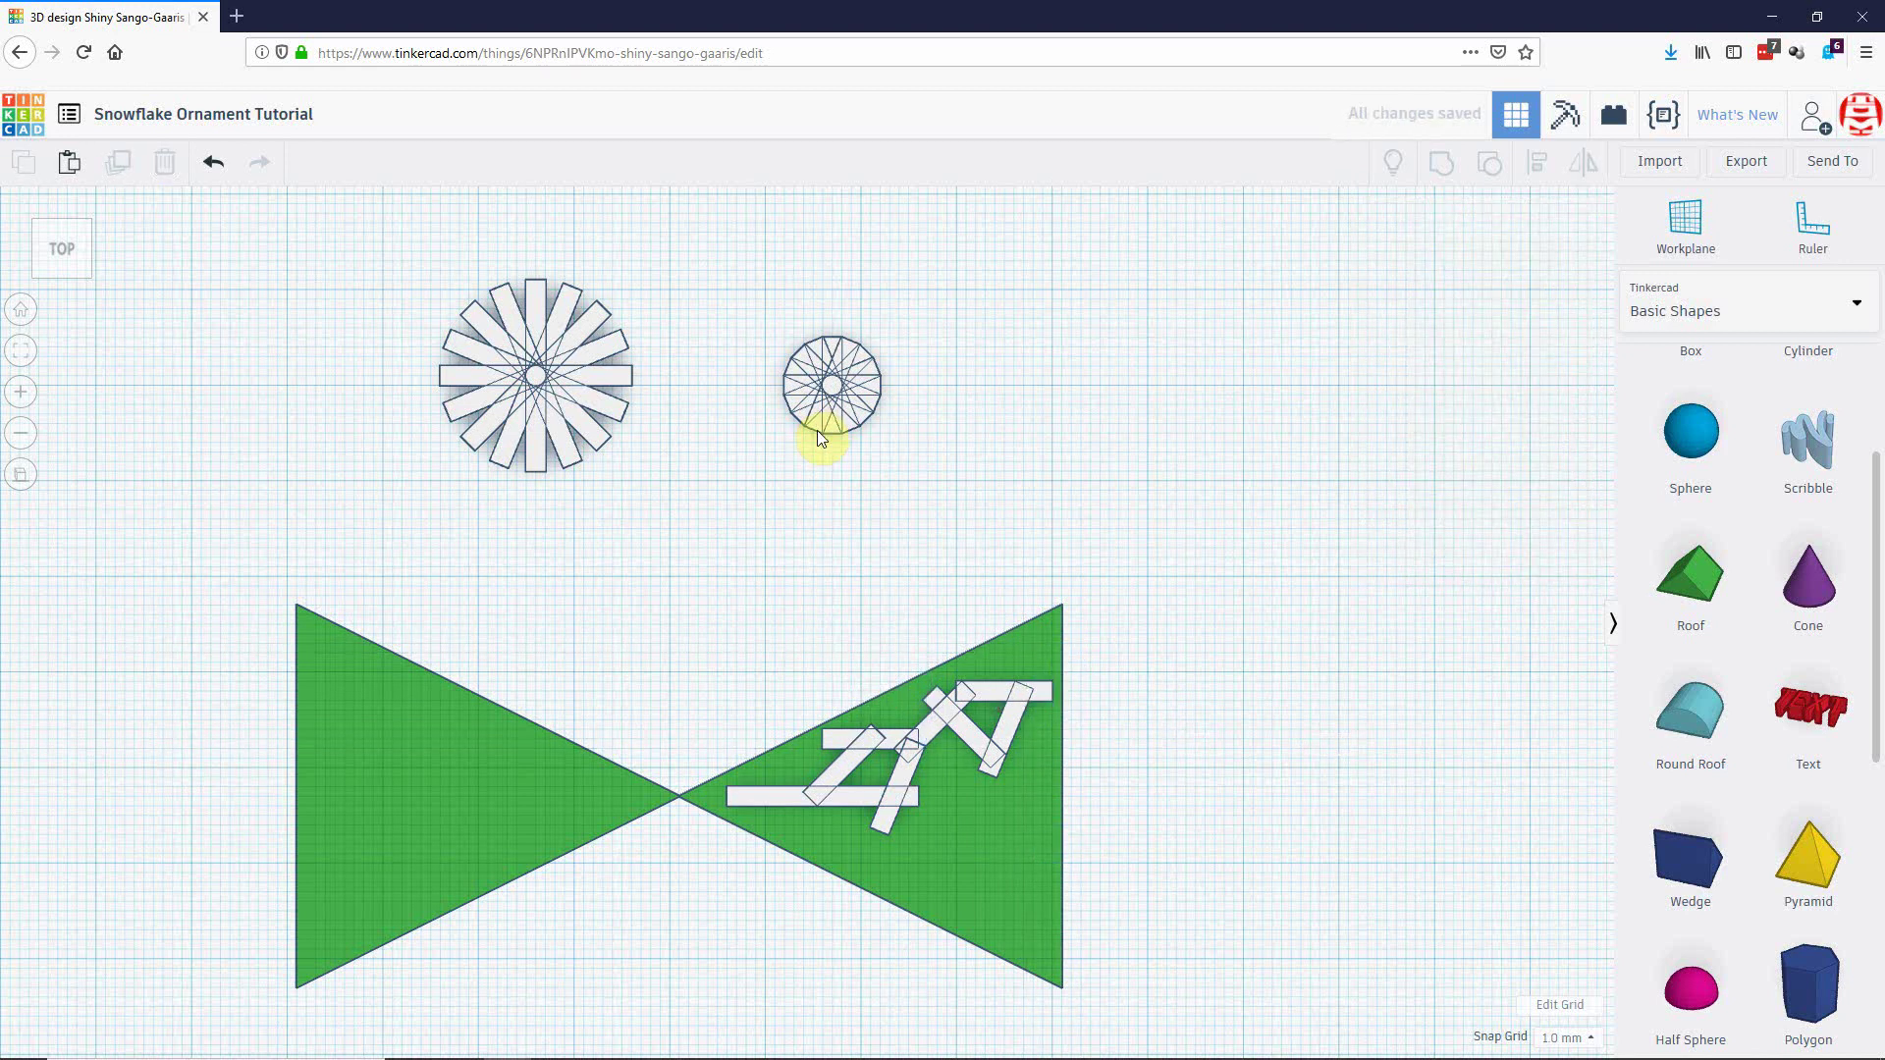
pyautogui.moveTo(967, 756); pyautogui.dragTo(976, 803)
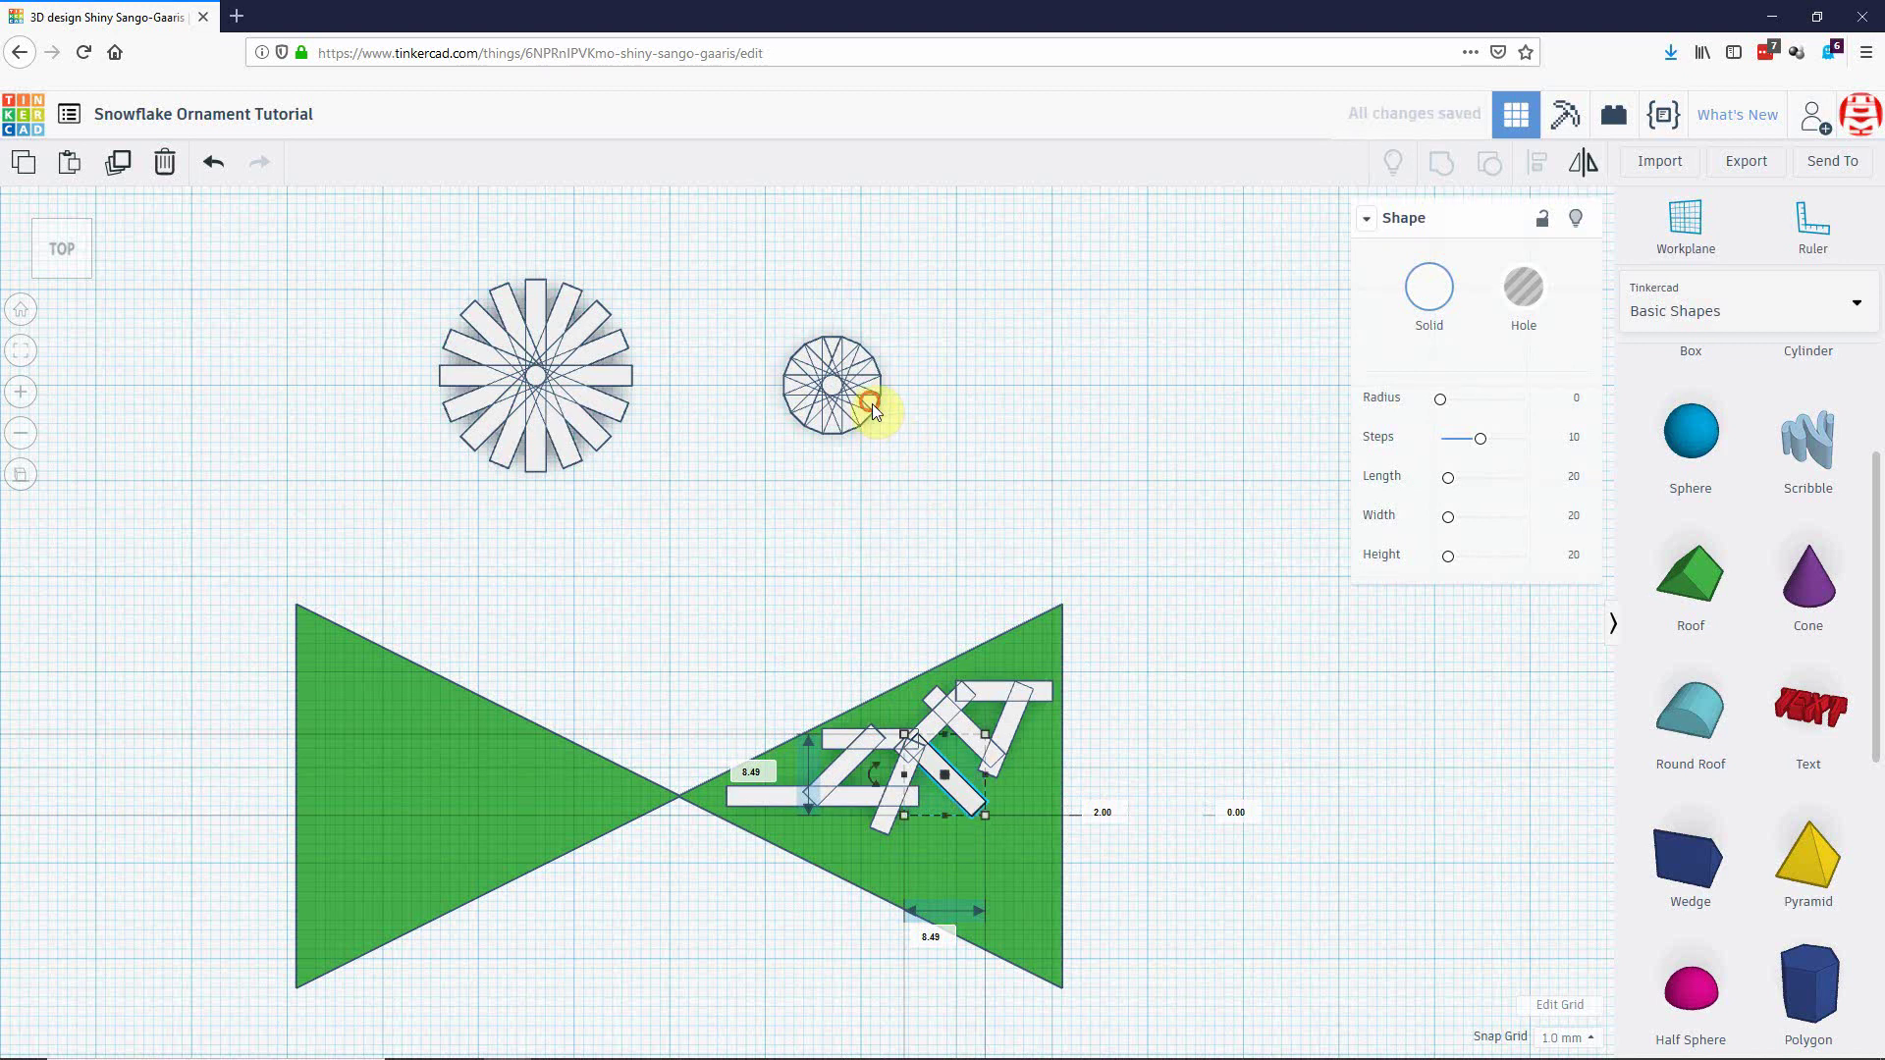
pyautogui.keyDown('alt'); pyautogui.moveTo(871, 404); pyautogui.dragTo(1074, 785); pyautogui.keyUp('alt')
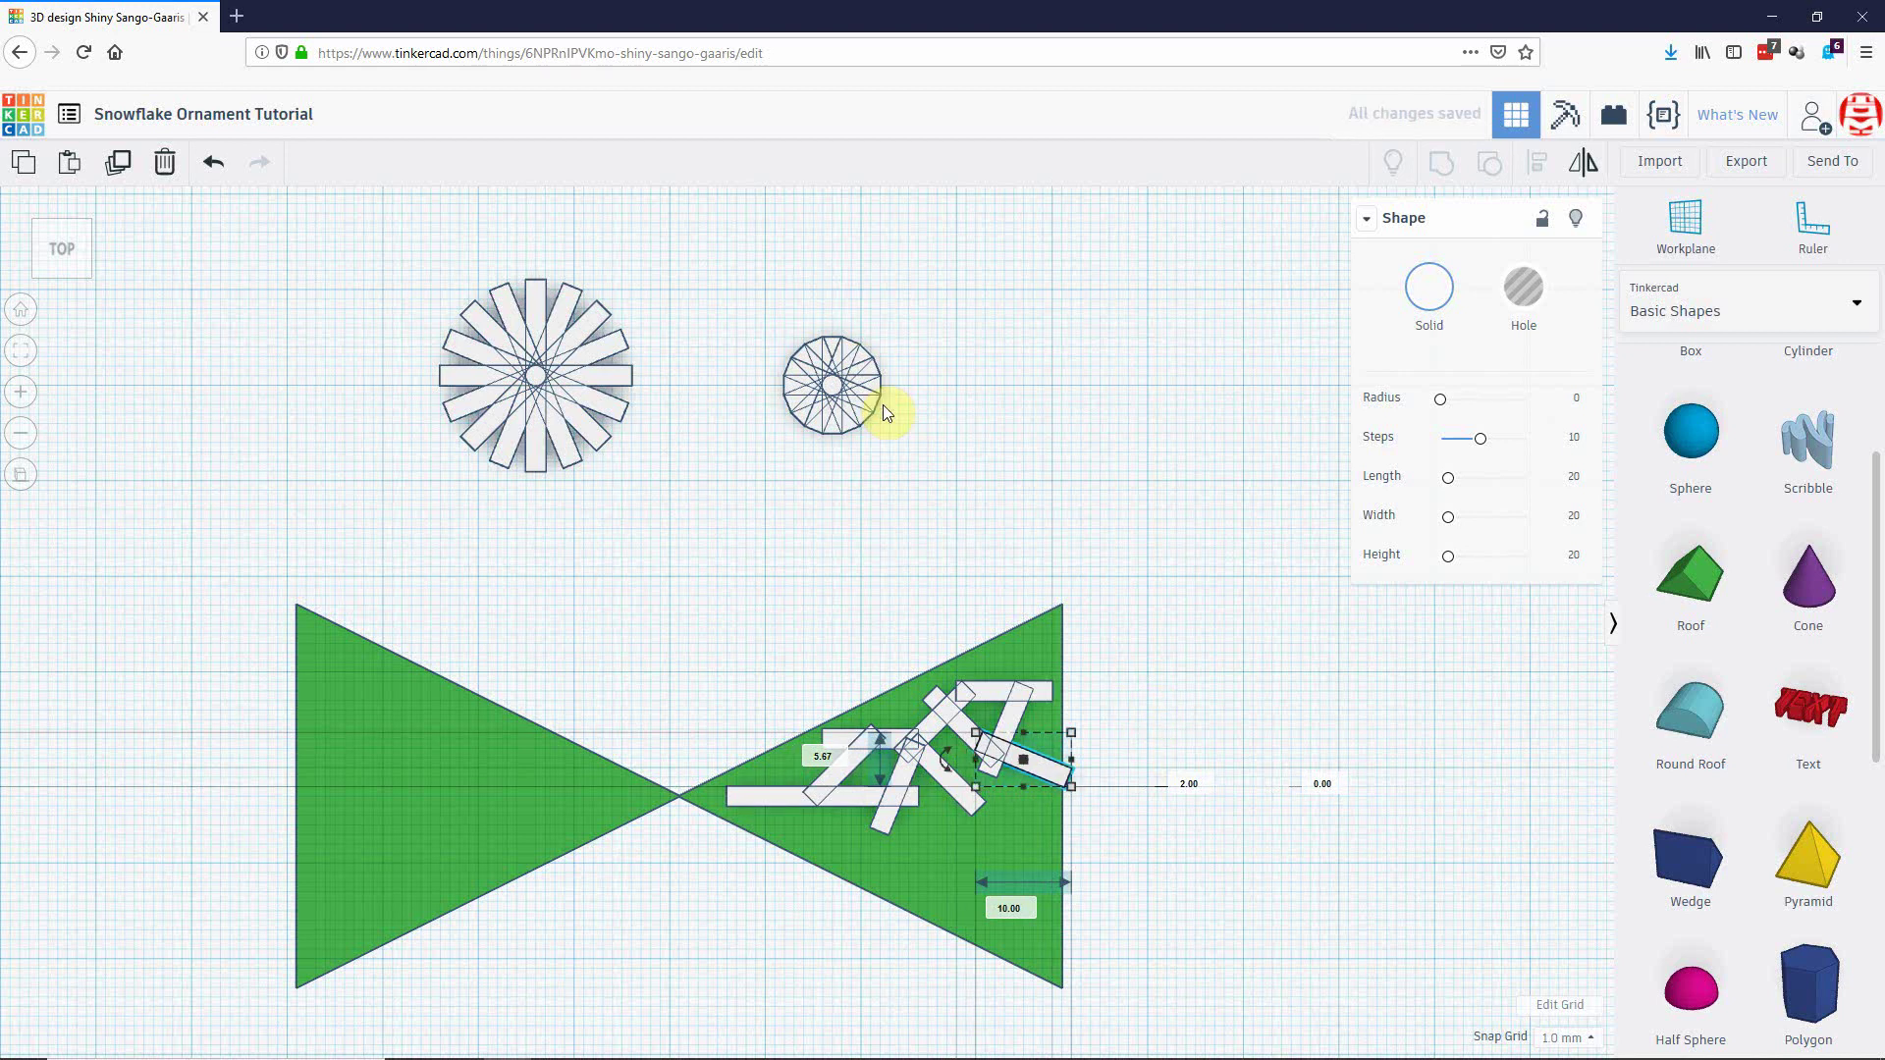
# Add a steep short bar from the small starburst reaching into the right triangle's upper corner.
pyautogui.keyDown('alt'); pyautogui.moveTo(850, 345); pyautogui.dragTo(1063, 697); pyautogui.keyUp('alt')
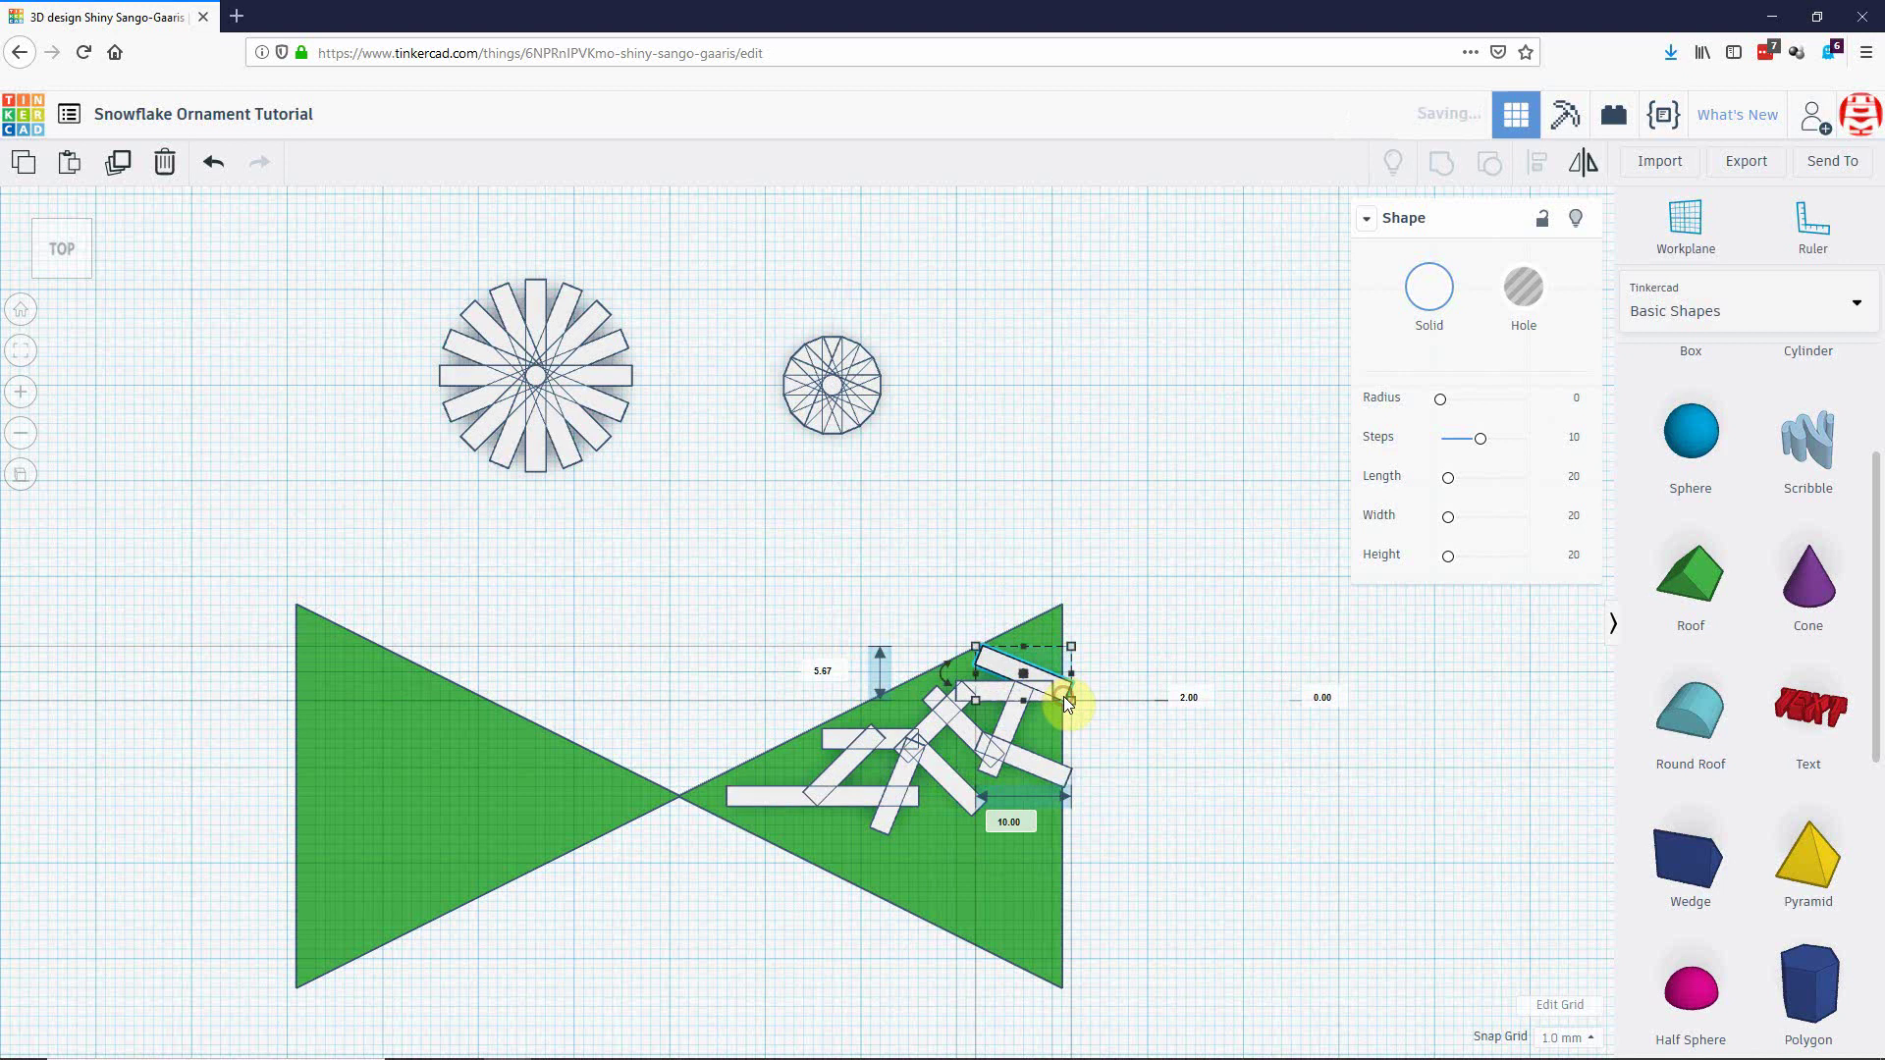
pyautogui.press('Delete')
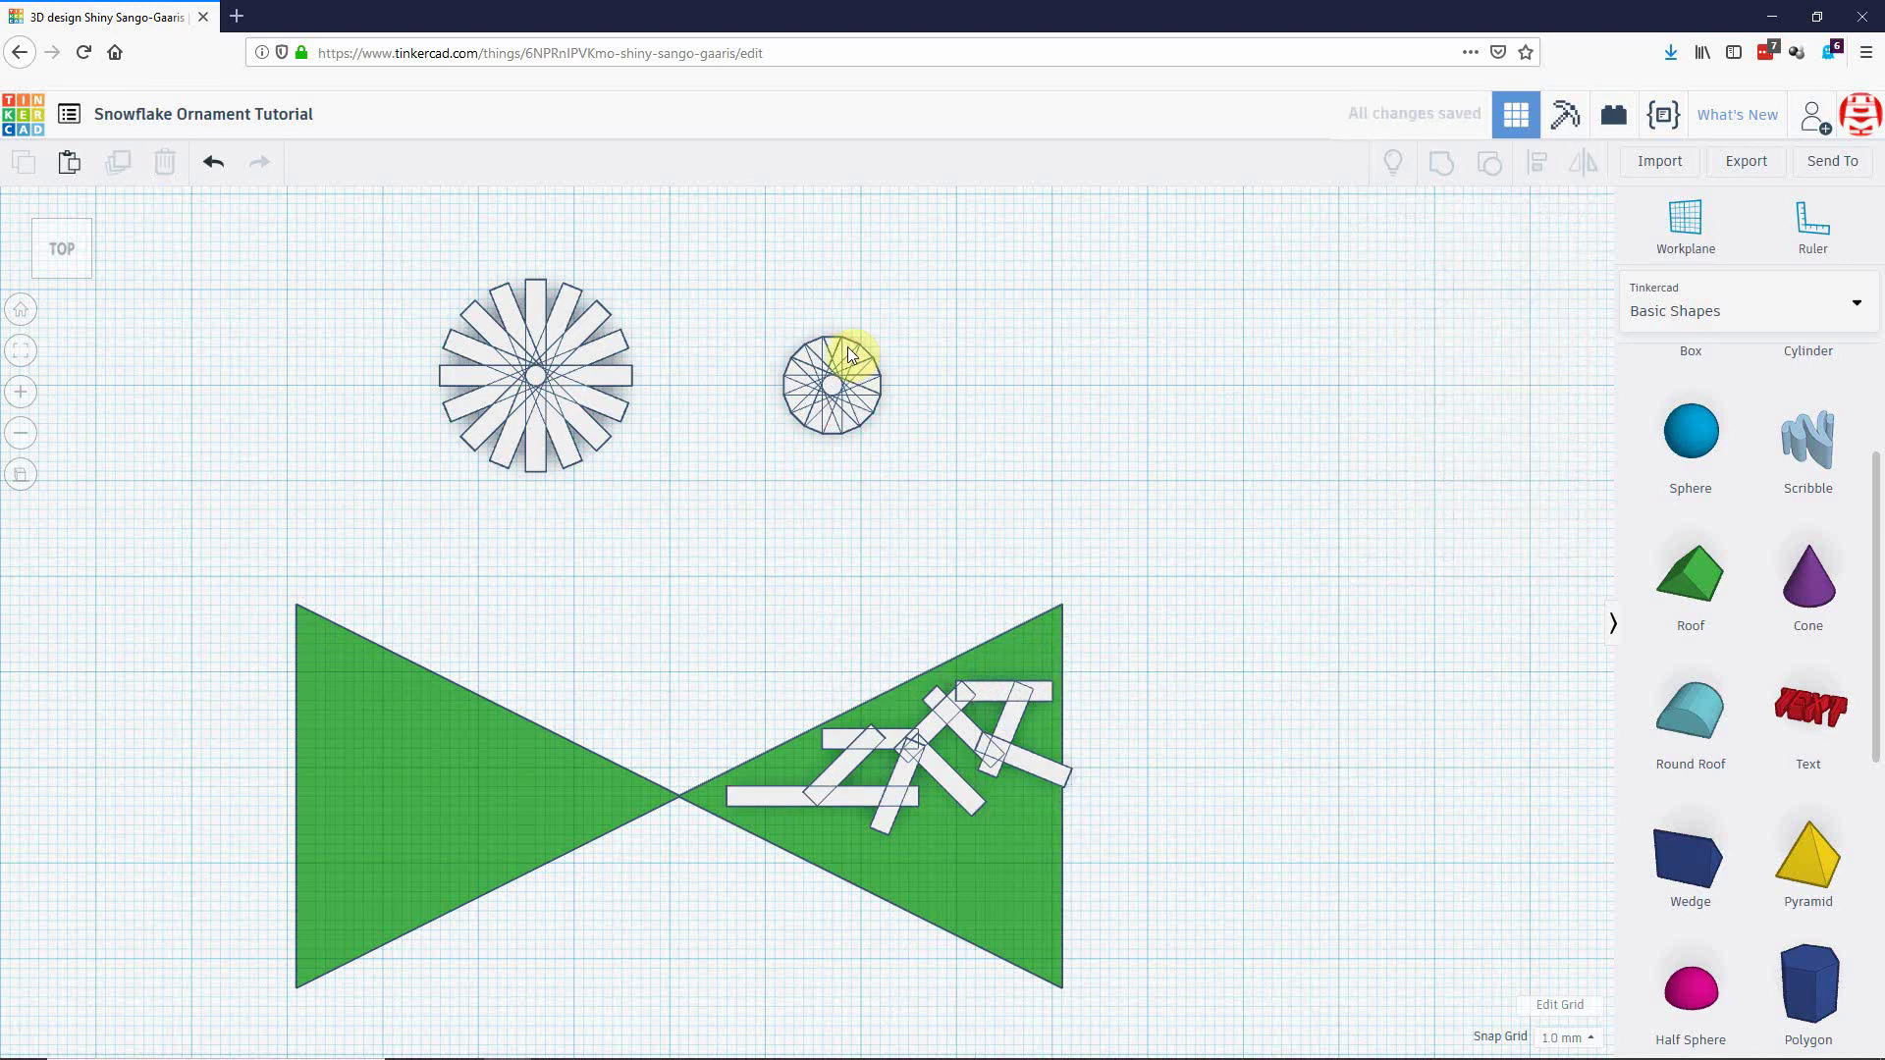
pyautogui.hotkey('ctrl', 'v')
pyautogui.moveTo(966, 550); pyautogui.dragTo(1051, 629)
pyautogui.click(1225, 606)
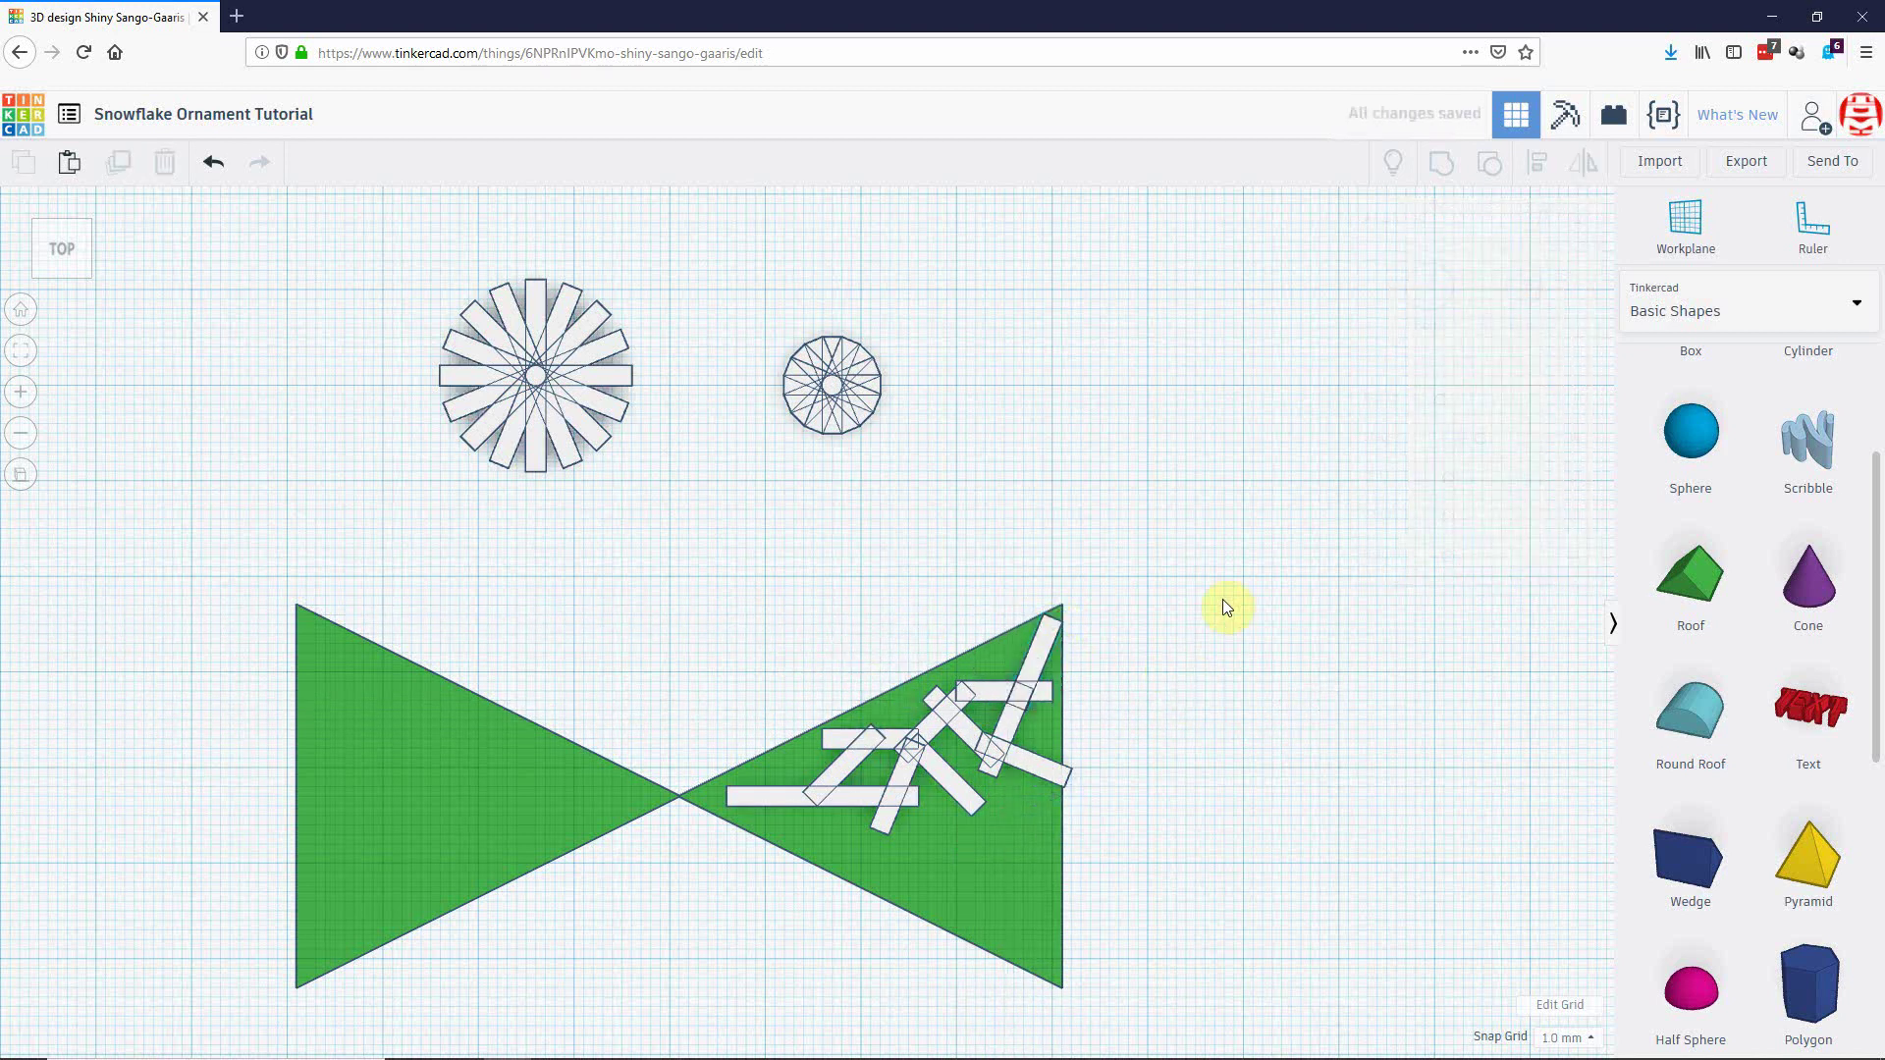
# Select the ten short bars without the centre bar or guide triangle, duplicate them, and mirror the copy vertically.
pyautogui.moveTo(768, 664); pyautogui.dragTo(1121, 624)
pyautogui.click(748, 791)
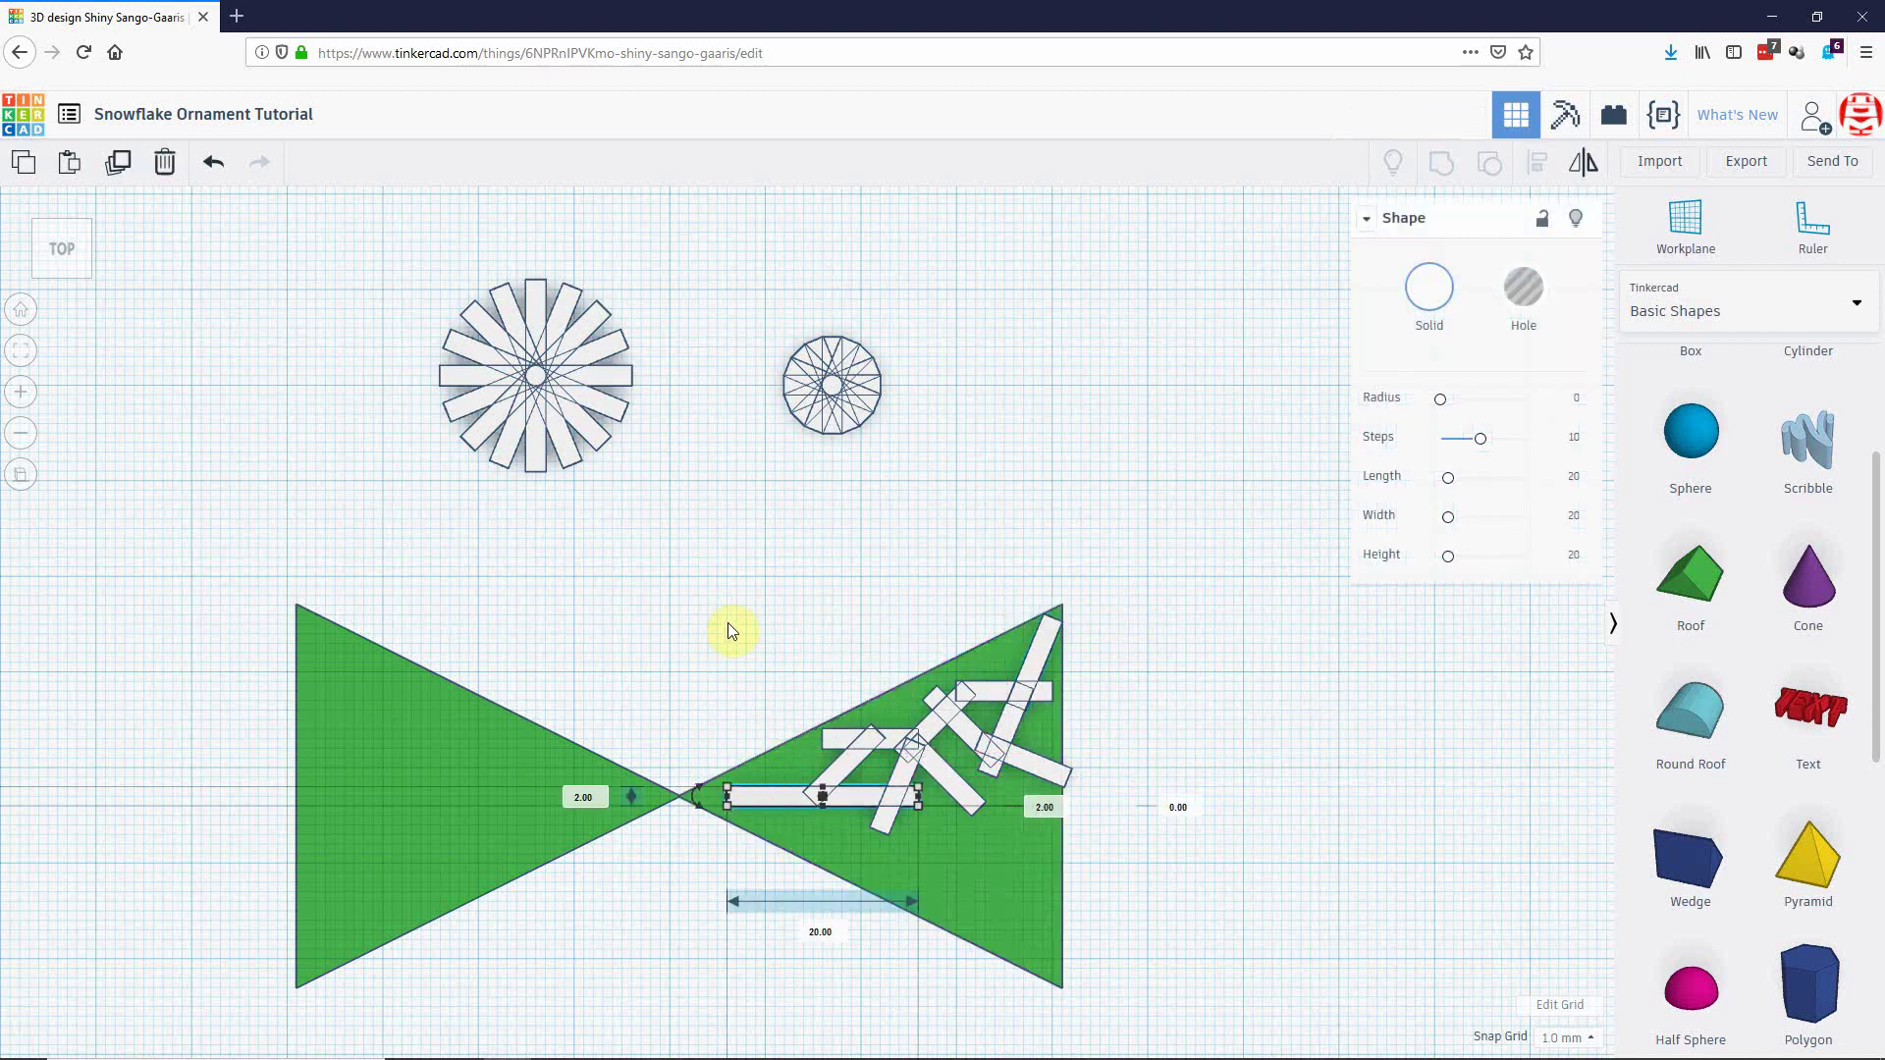
pyautogui.moveTo(728, 586); pyautogui.dragTo(1123, 767)
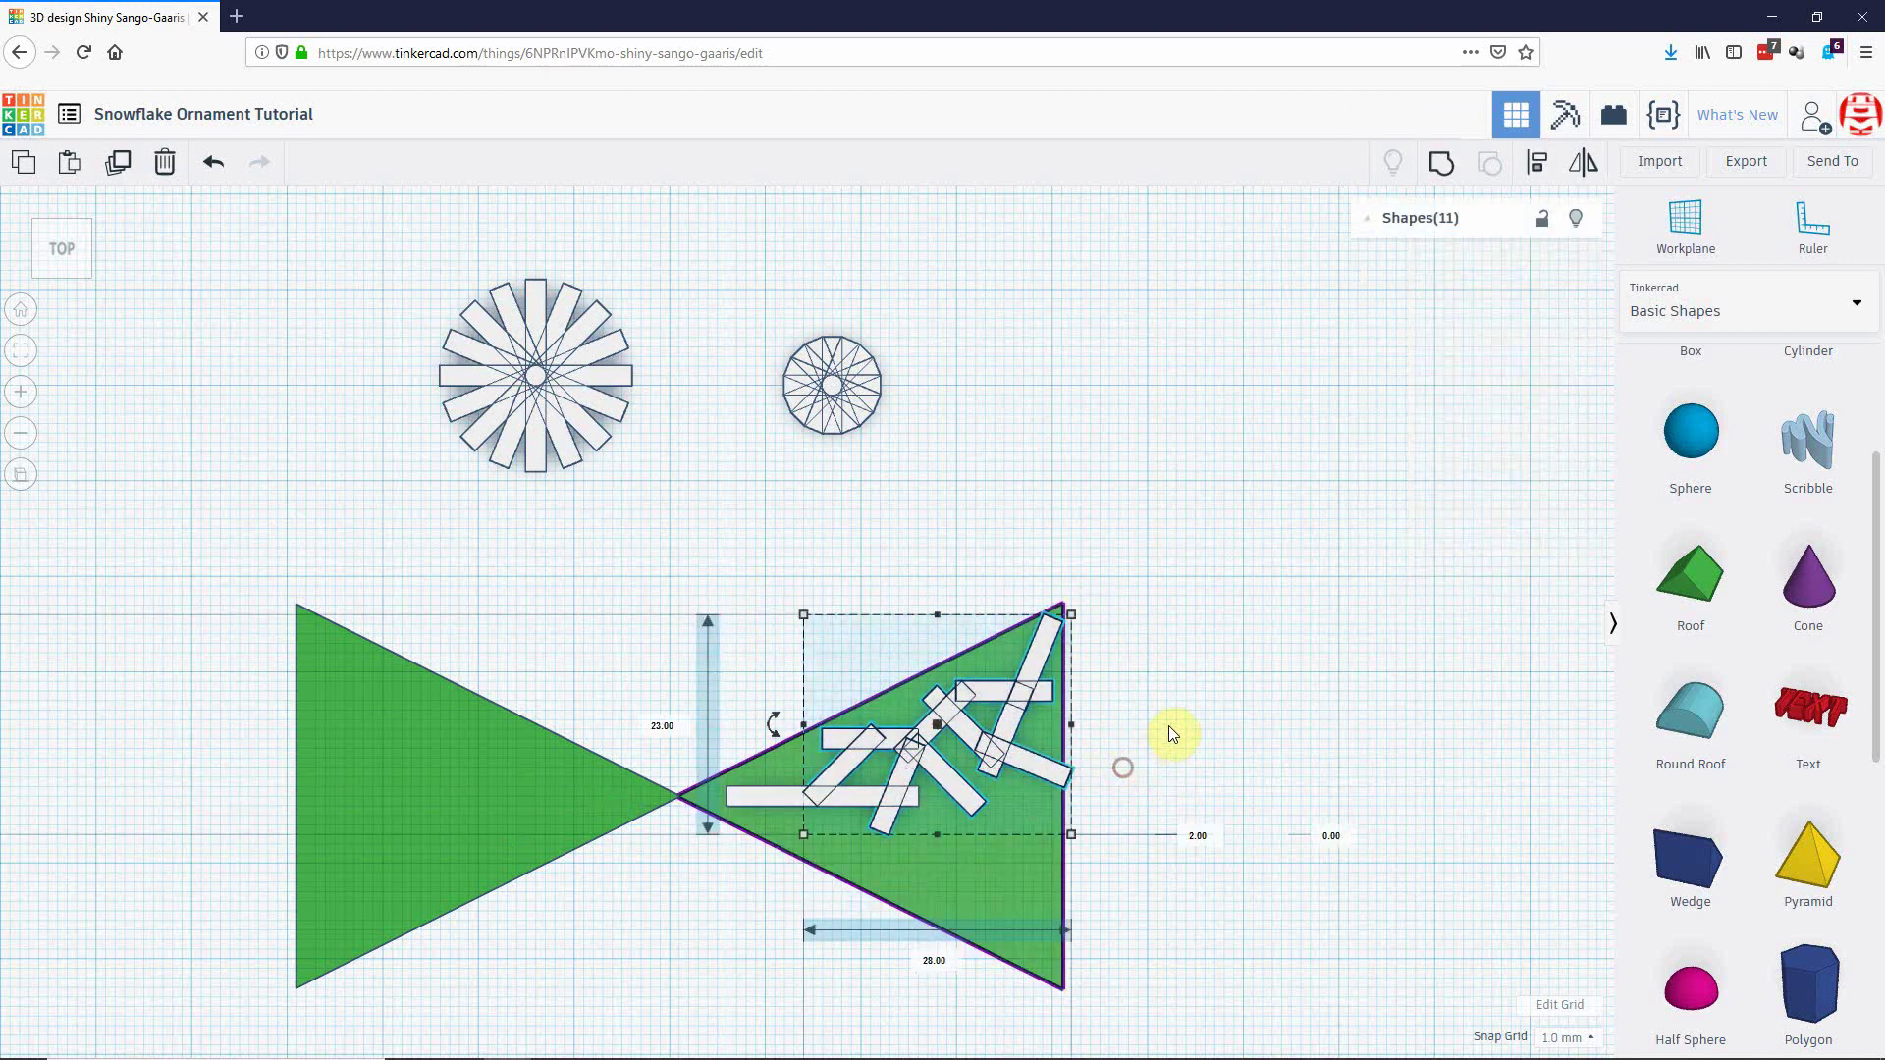
pyautogui.click(1164, 727)
pyautogui.moveTo(743, 597); pyautogui.dragTo(1121, 769)
pyautogui.keyDown('shift'); pyautogui.click(986, 689); pyautogui.keyUp('shift')
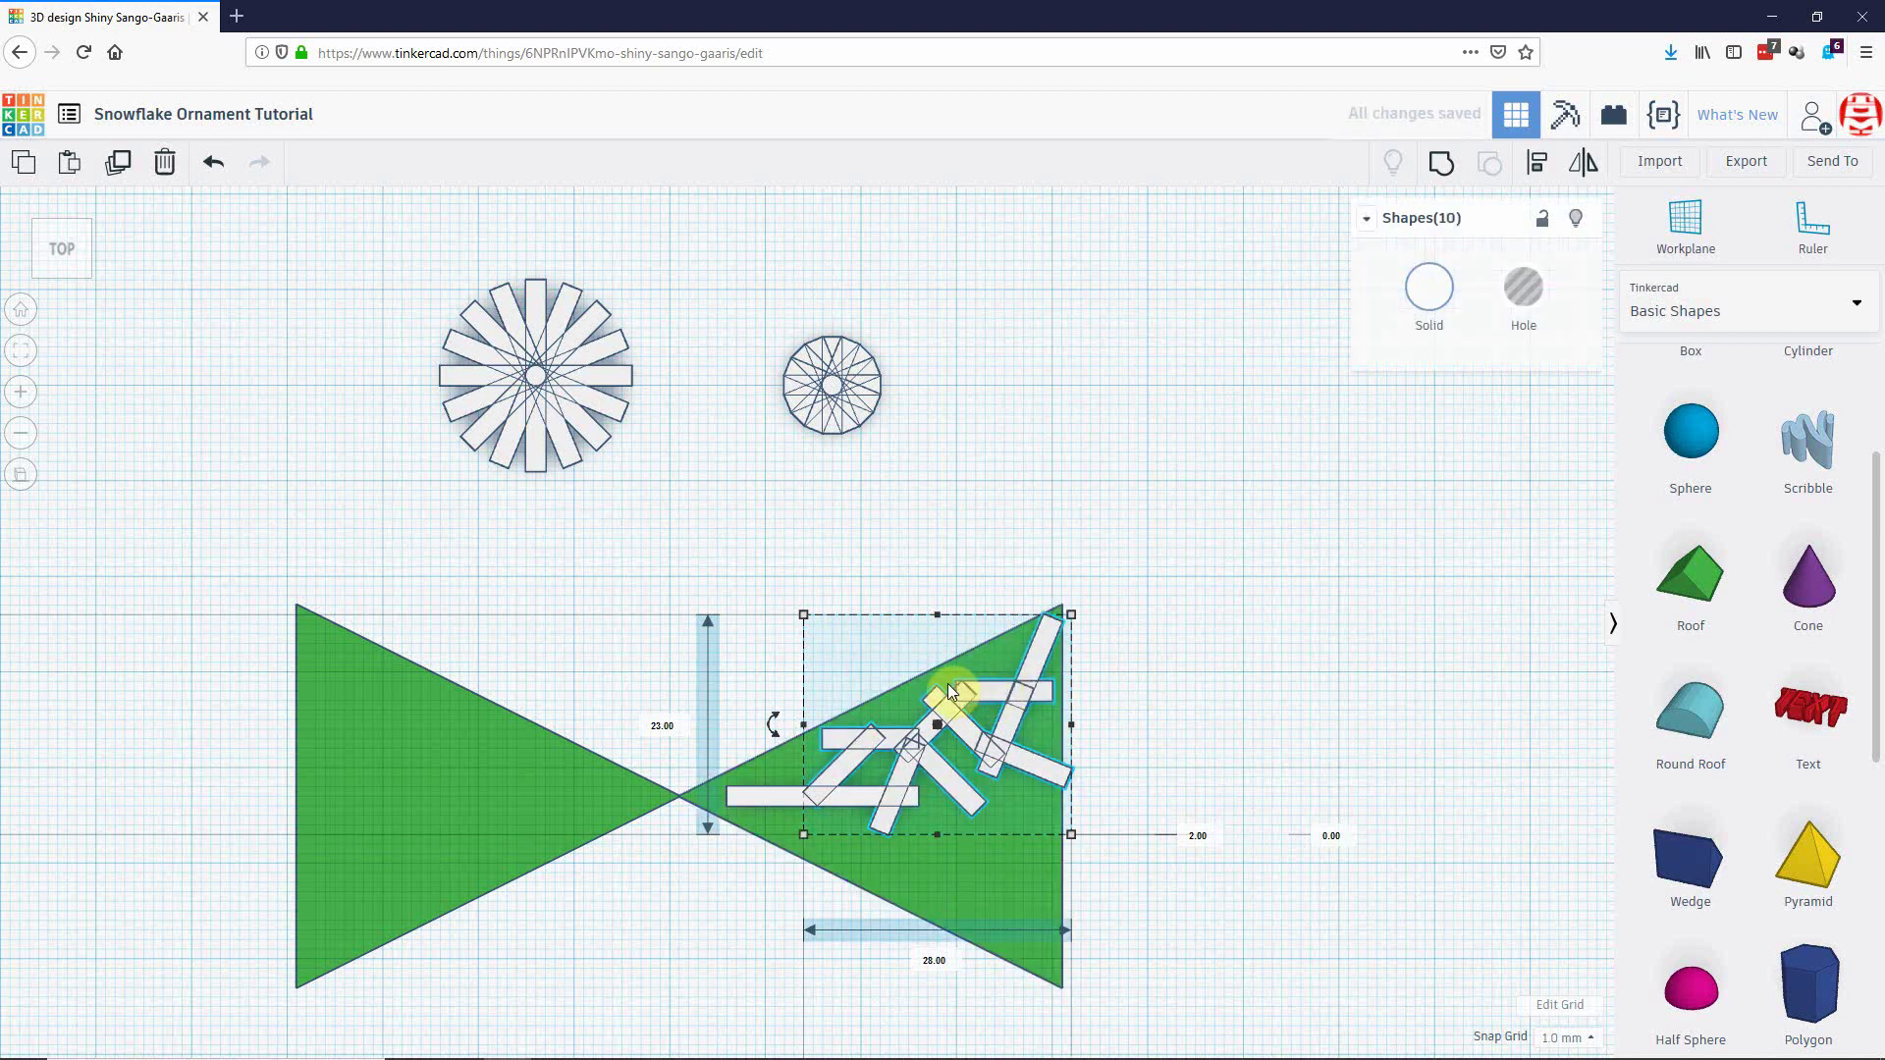
pyautogui.press('m')
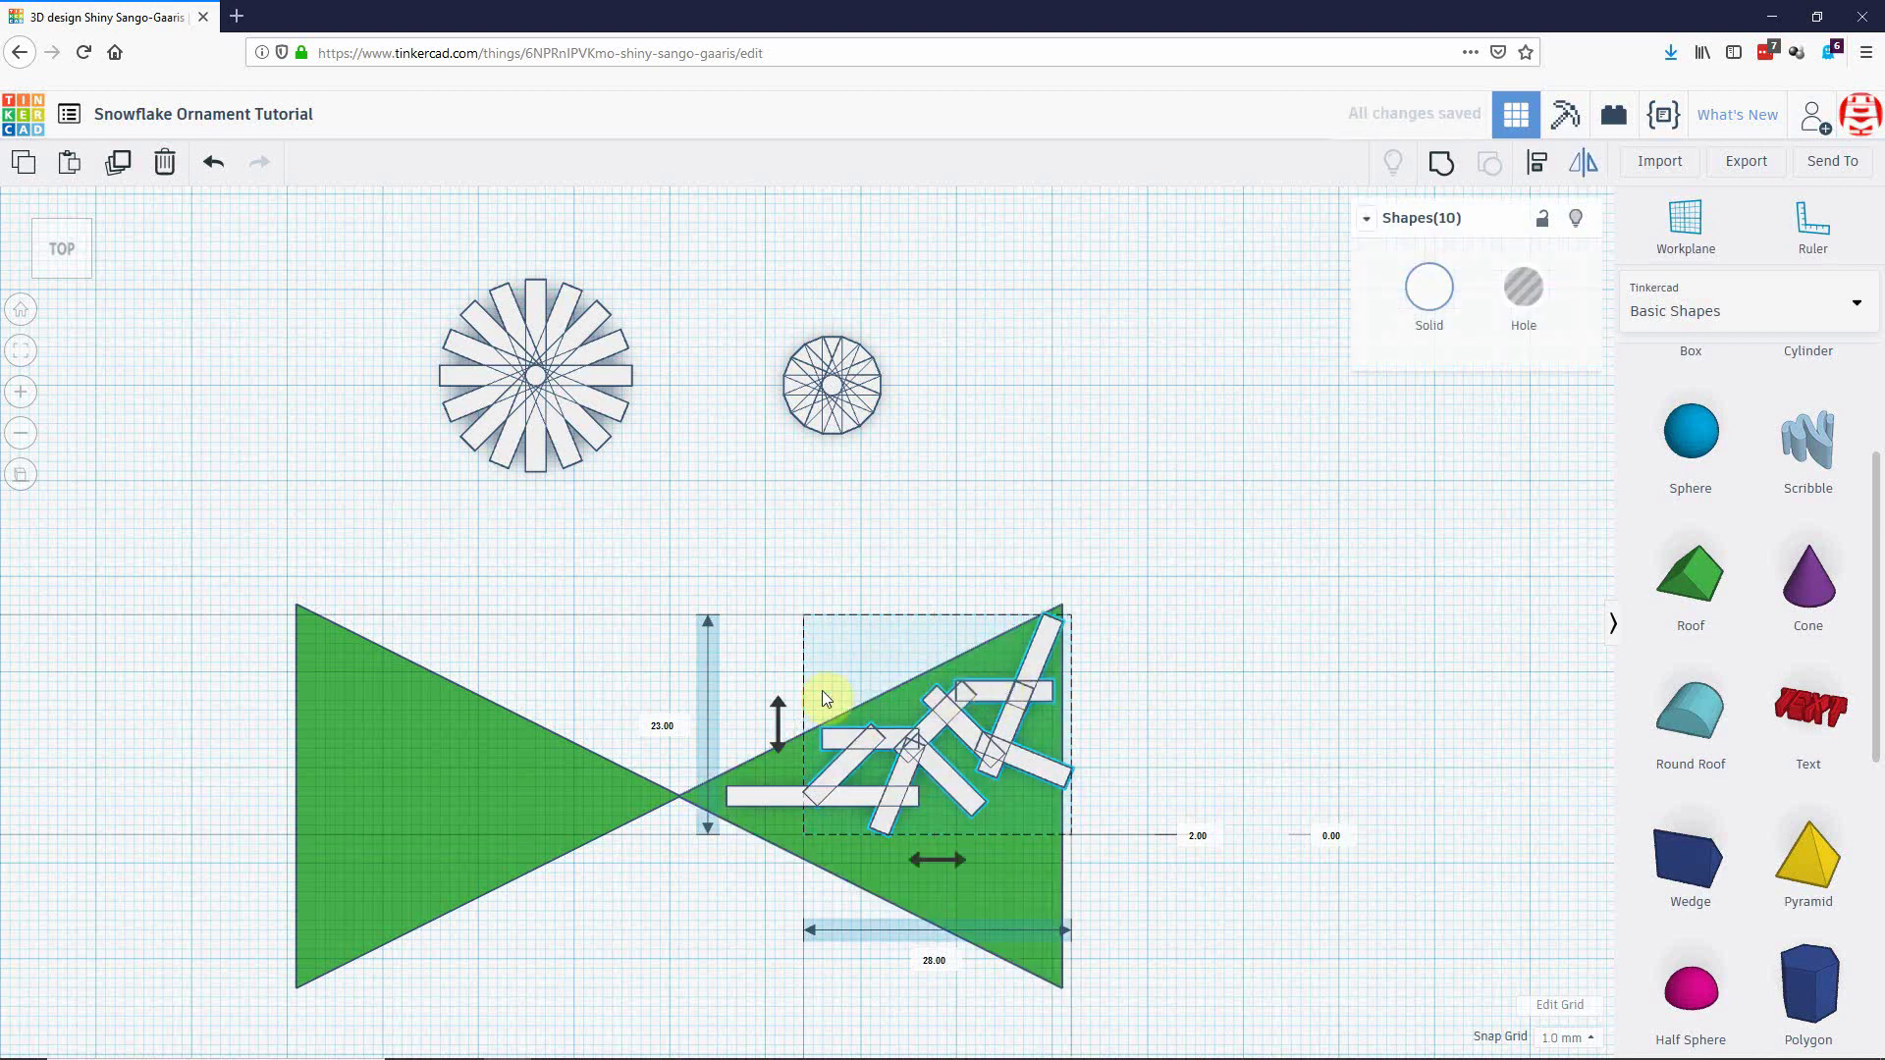
pyautogui.click(779, 724)
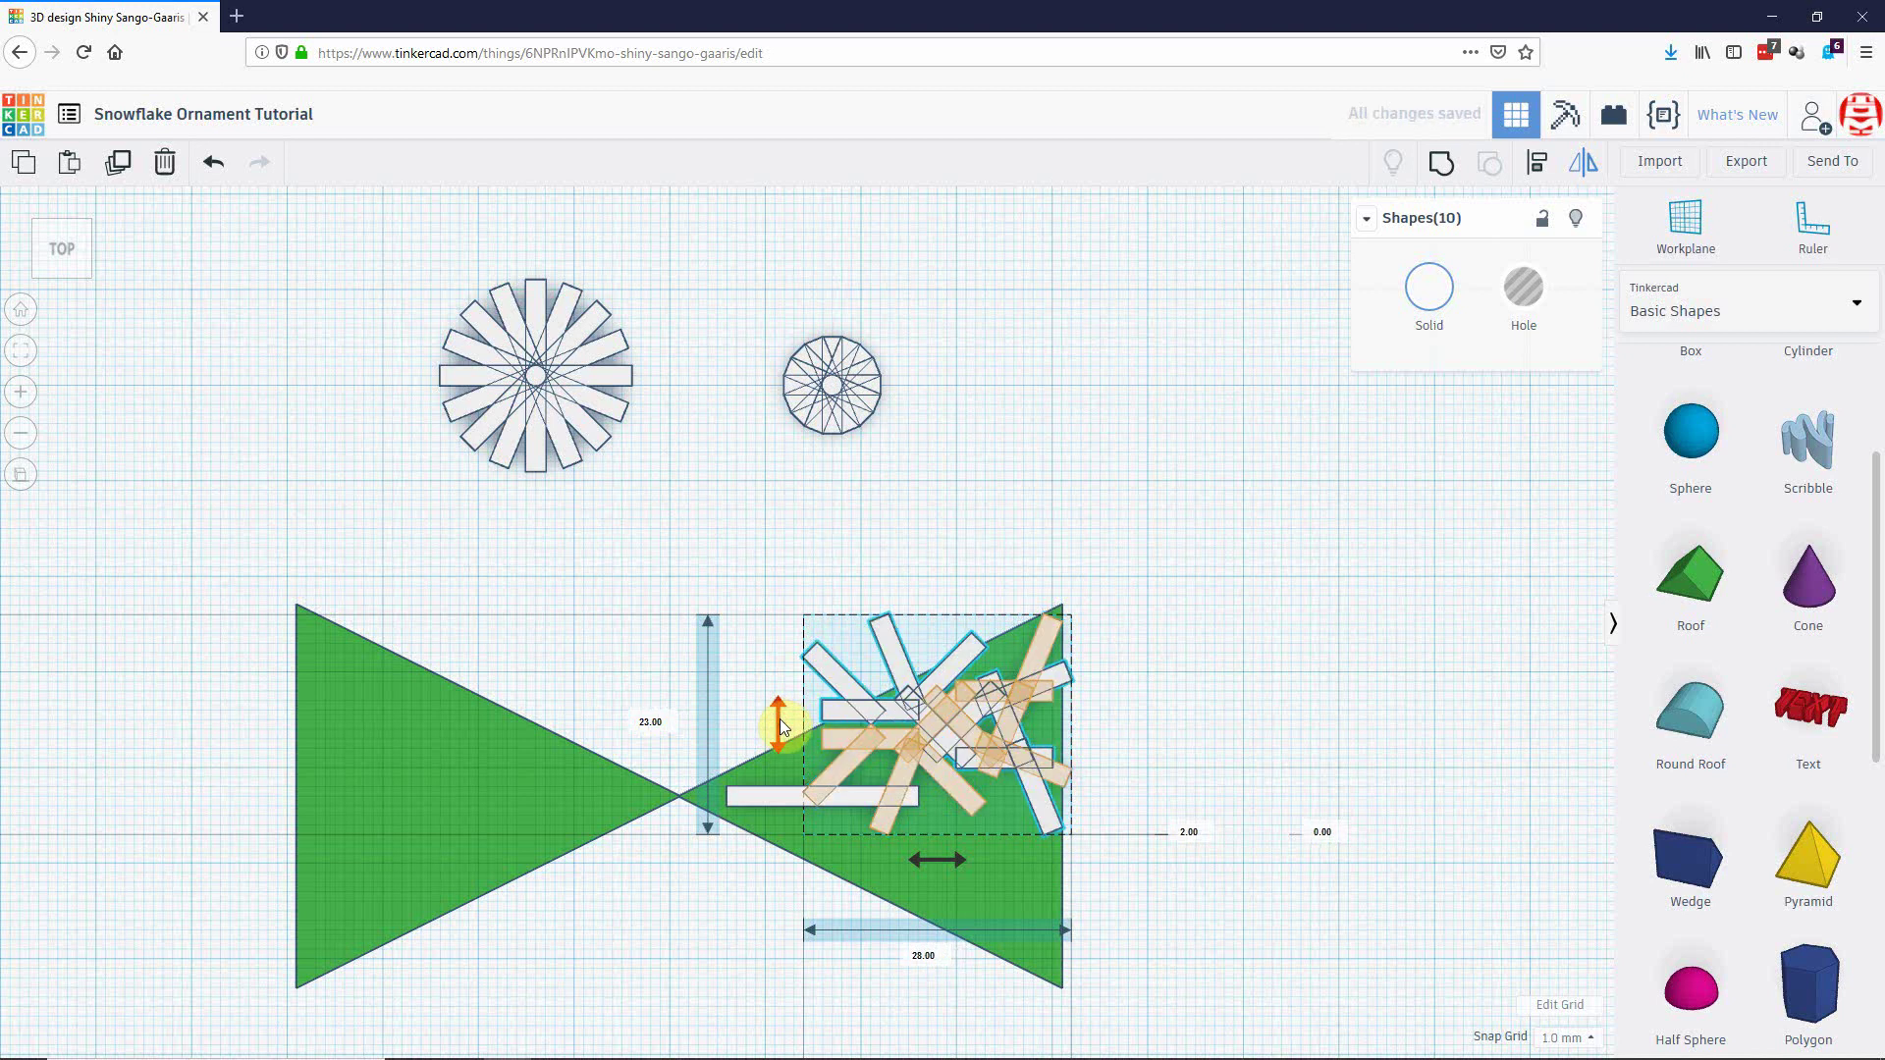
pyautogui.press('Escape')
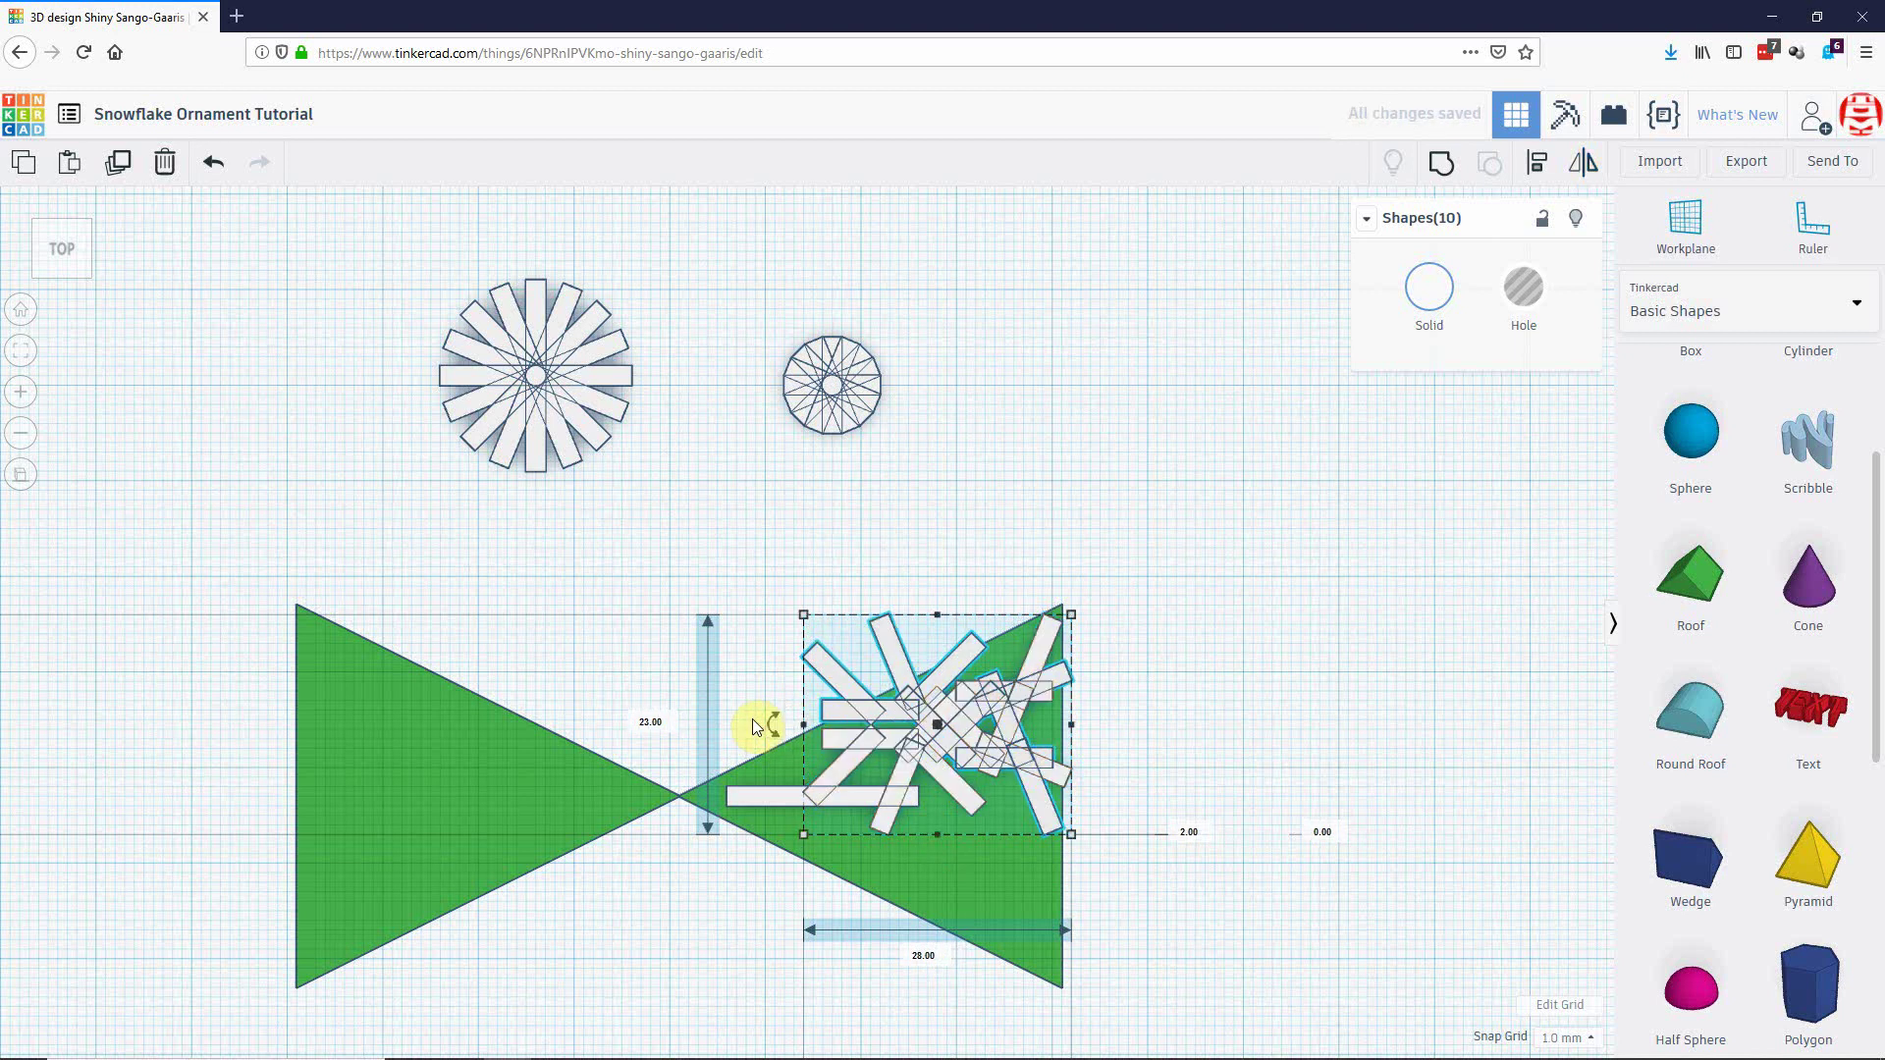
# Move the mirrored bars down 15 mm so the pattern is symmetric about the centre bar.
pyautogui.press('Down')
pyautogui.press('Down')
pyautogui.press('Down')
pyautogui.press('Down')
pyautogui.press('Down')
pyautogui.press('Down')
pyautogui.press('Down')
pyautogui.press('Down')
pyautogui.press('Down')
pyautogui.press('Down')
pyautogui.press('Down')
pyautogui.press('Down')
pyautogui.press('Down')
pyautogui.press('Down')
pyautogui.press('Down')
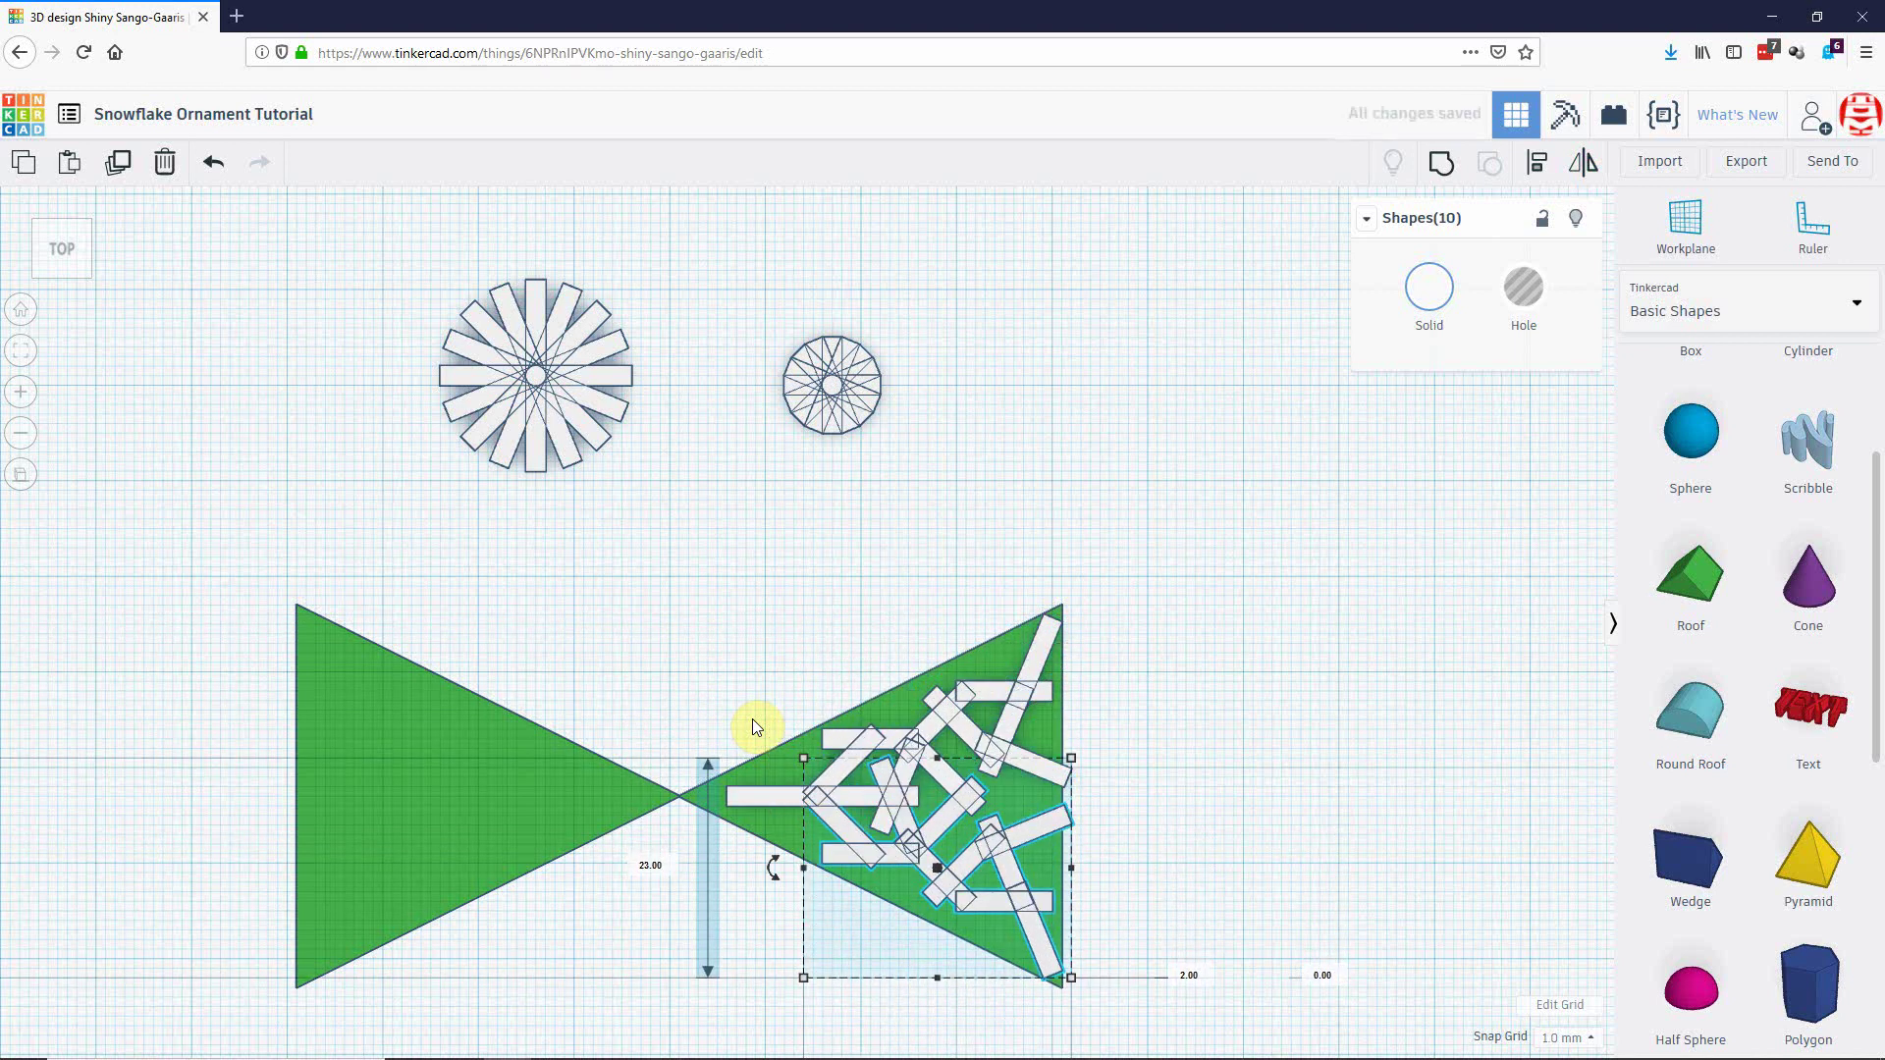
pyautogui.click(1166, 624)
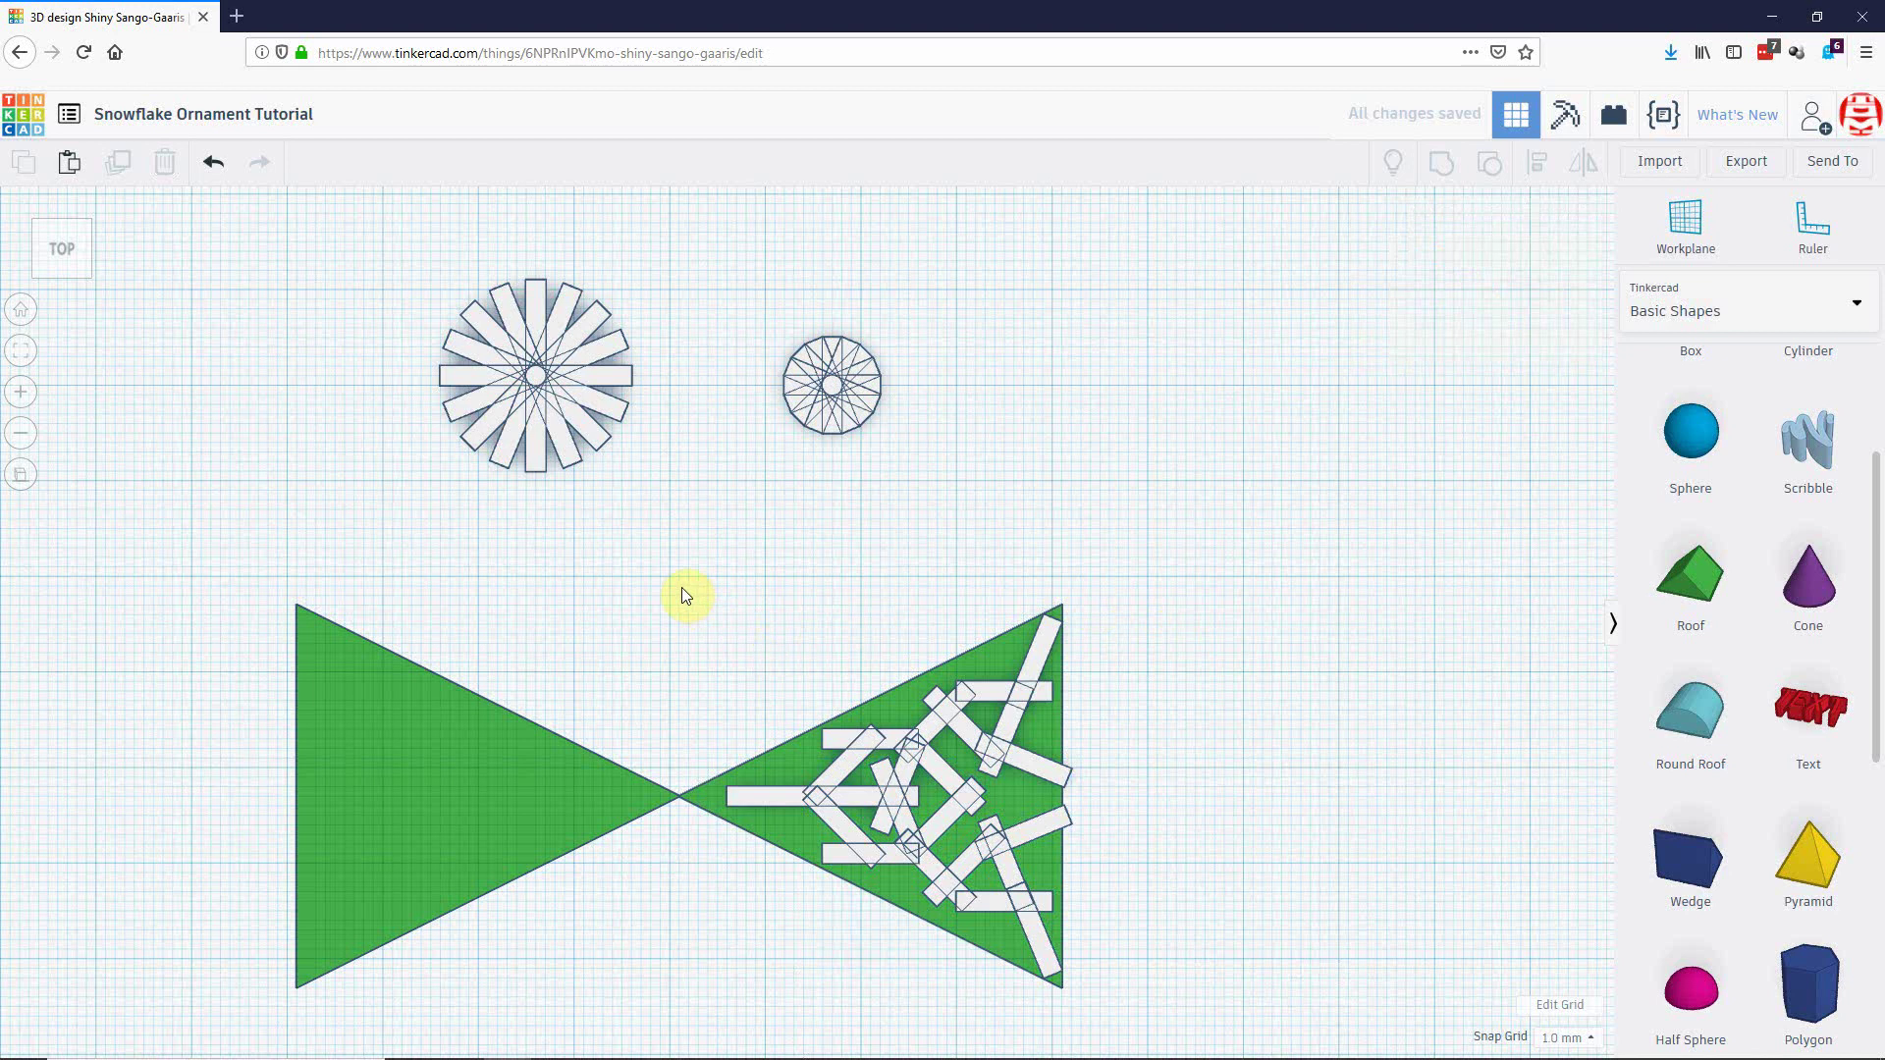
# Group all the bars on the right triangle into one branch shape.
pyautogui.moveTo(683, 587); pyautogui.dragTo(1177, 1003)
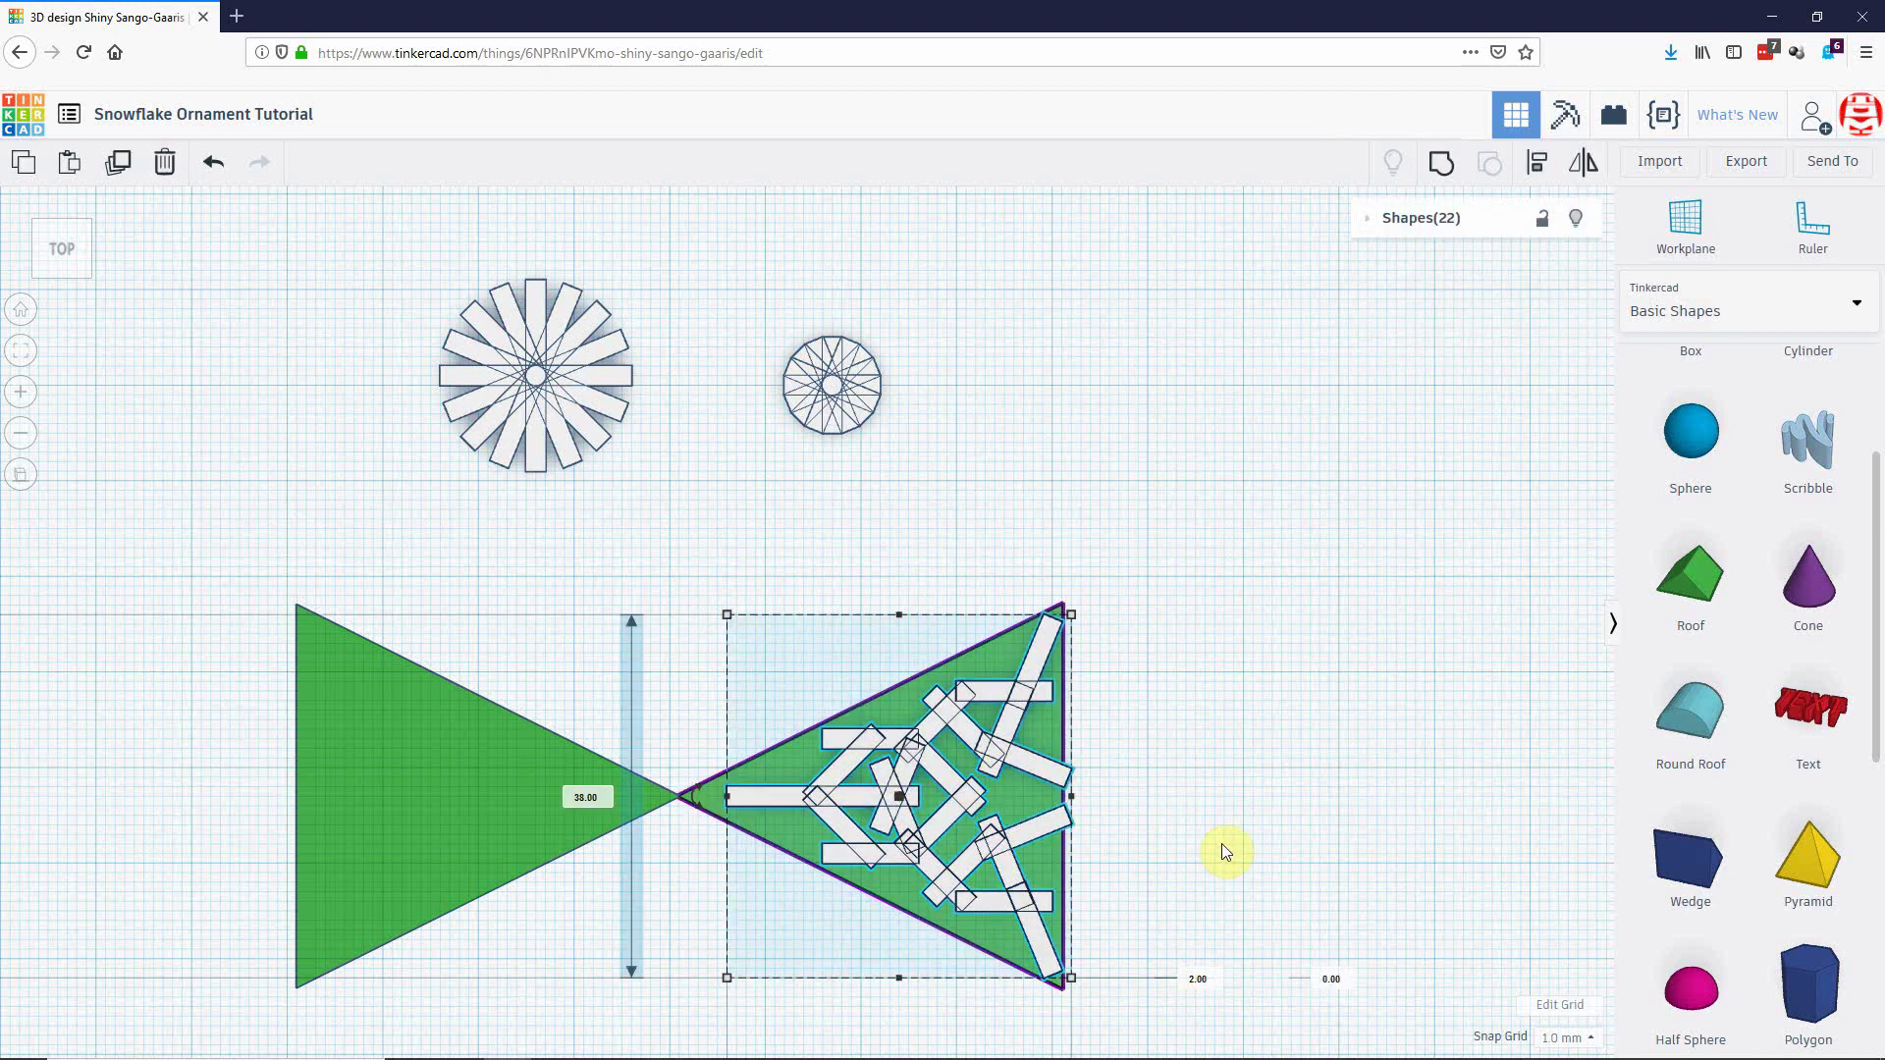
pyautogui.hotkey('ctrl', 'g')
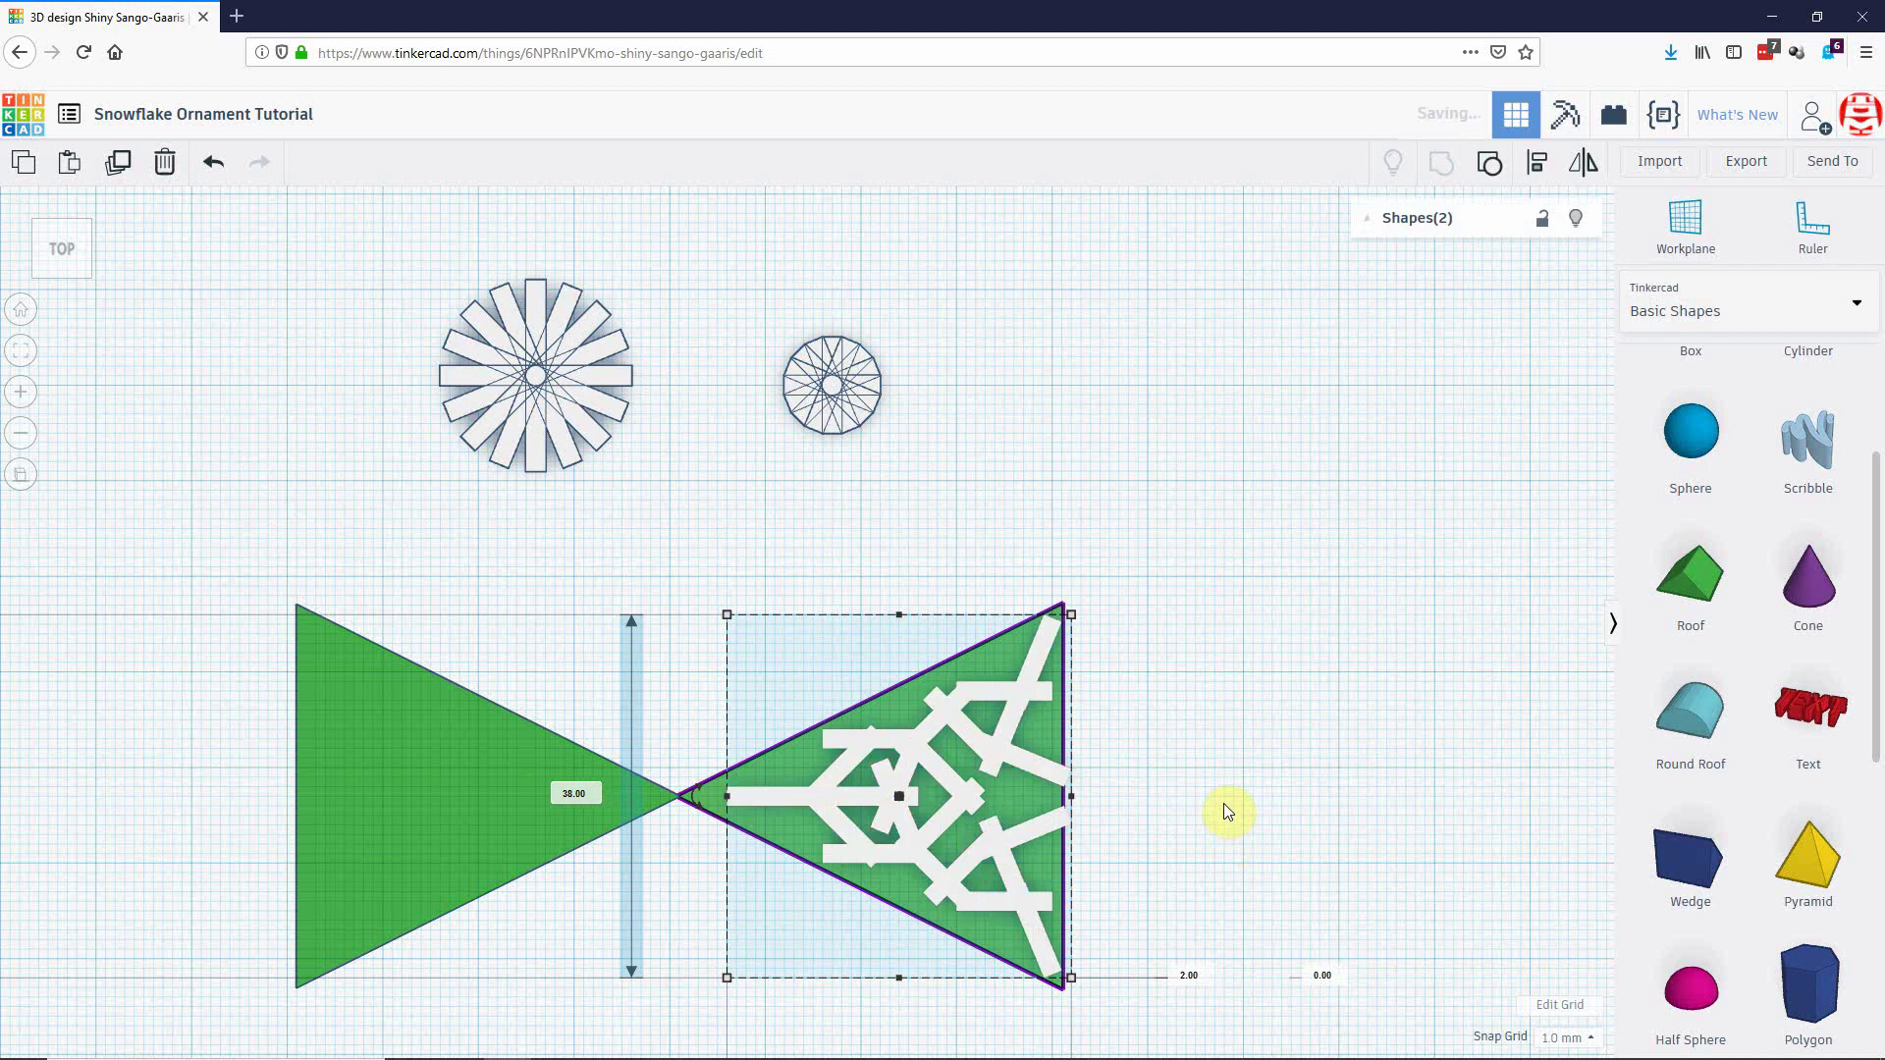
pyautogui.press('m')
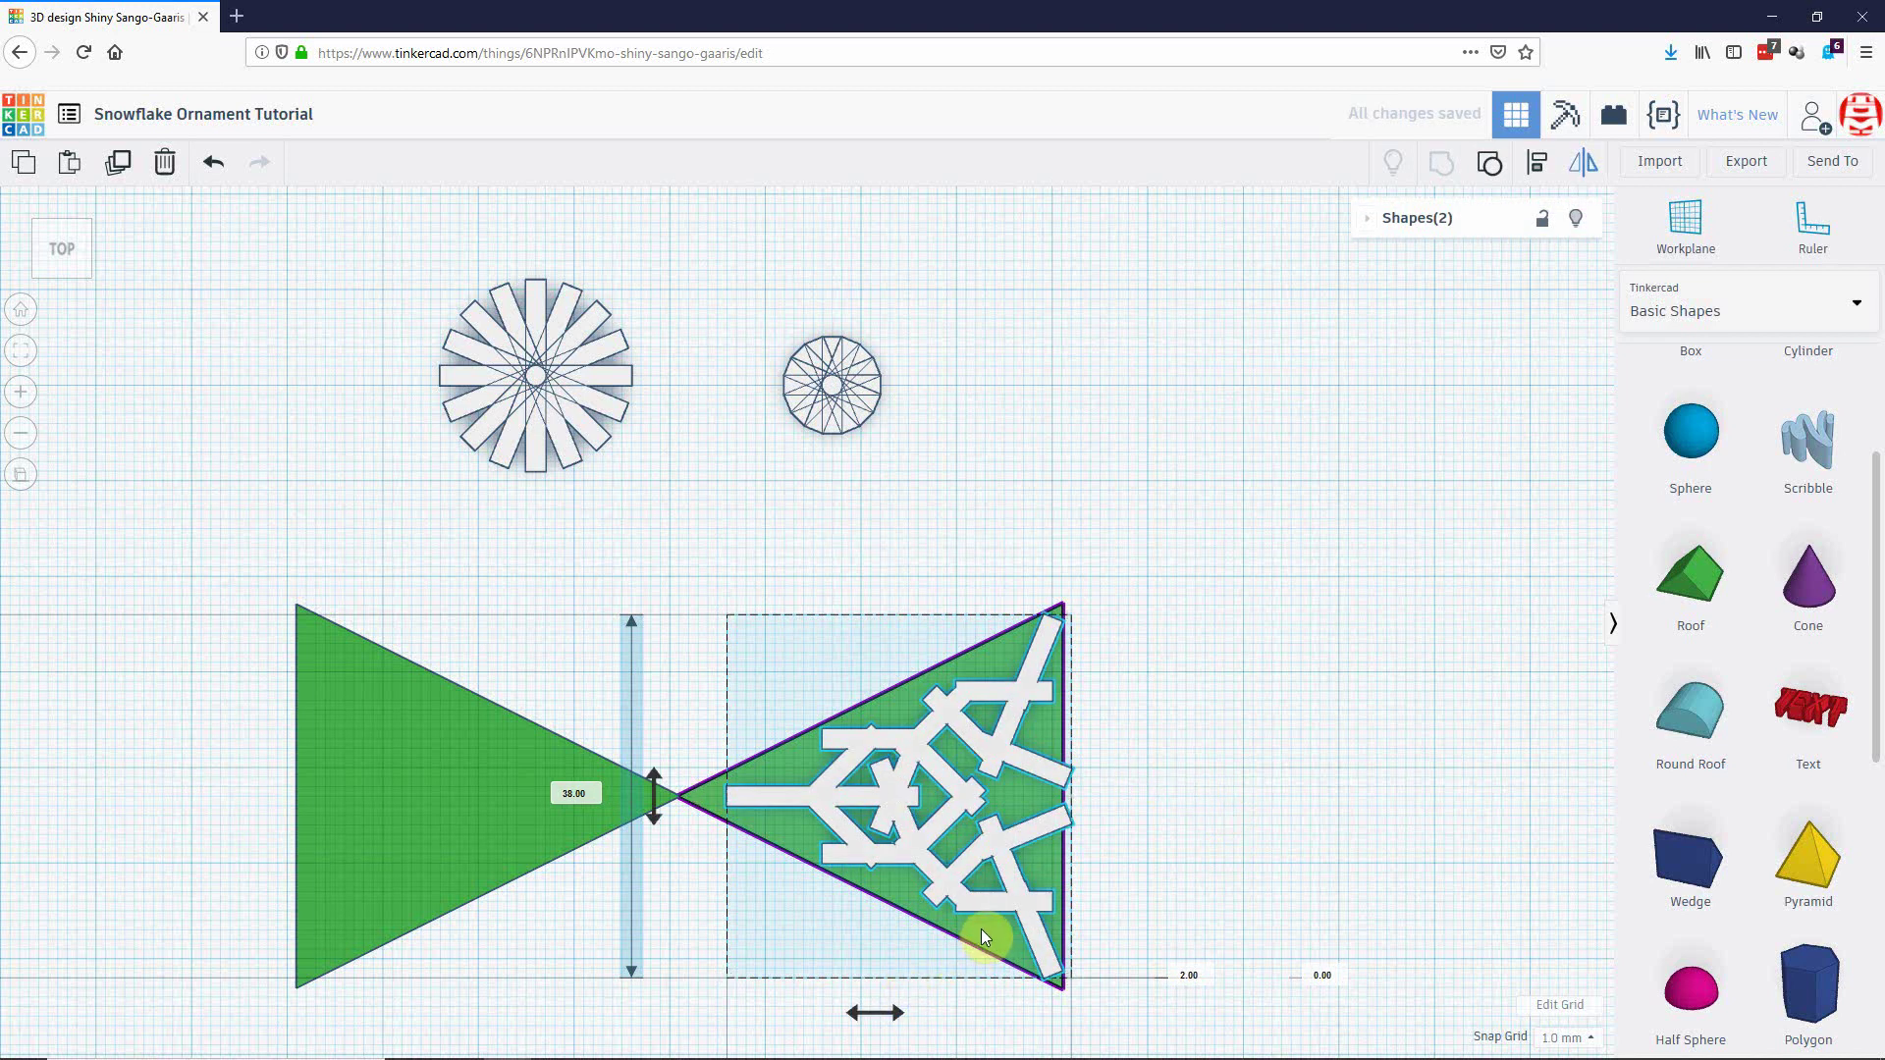
pyautogui.click(1166, 812)
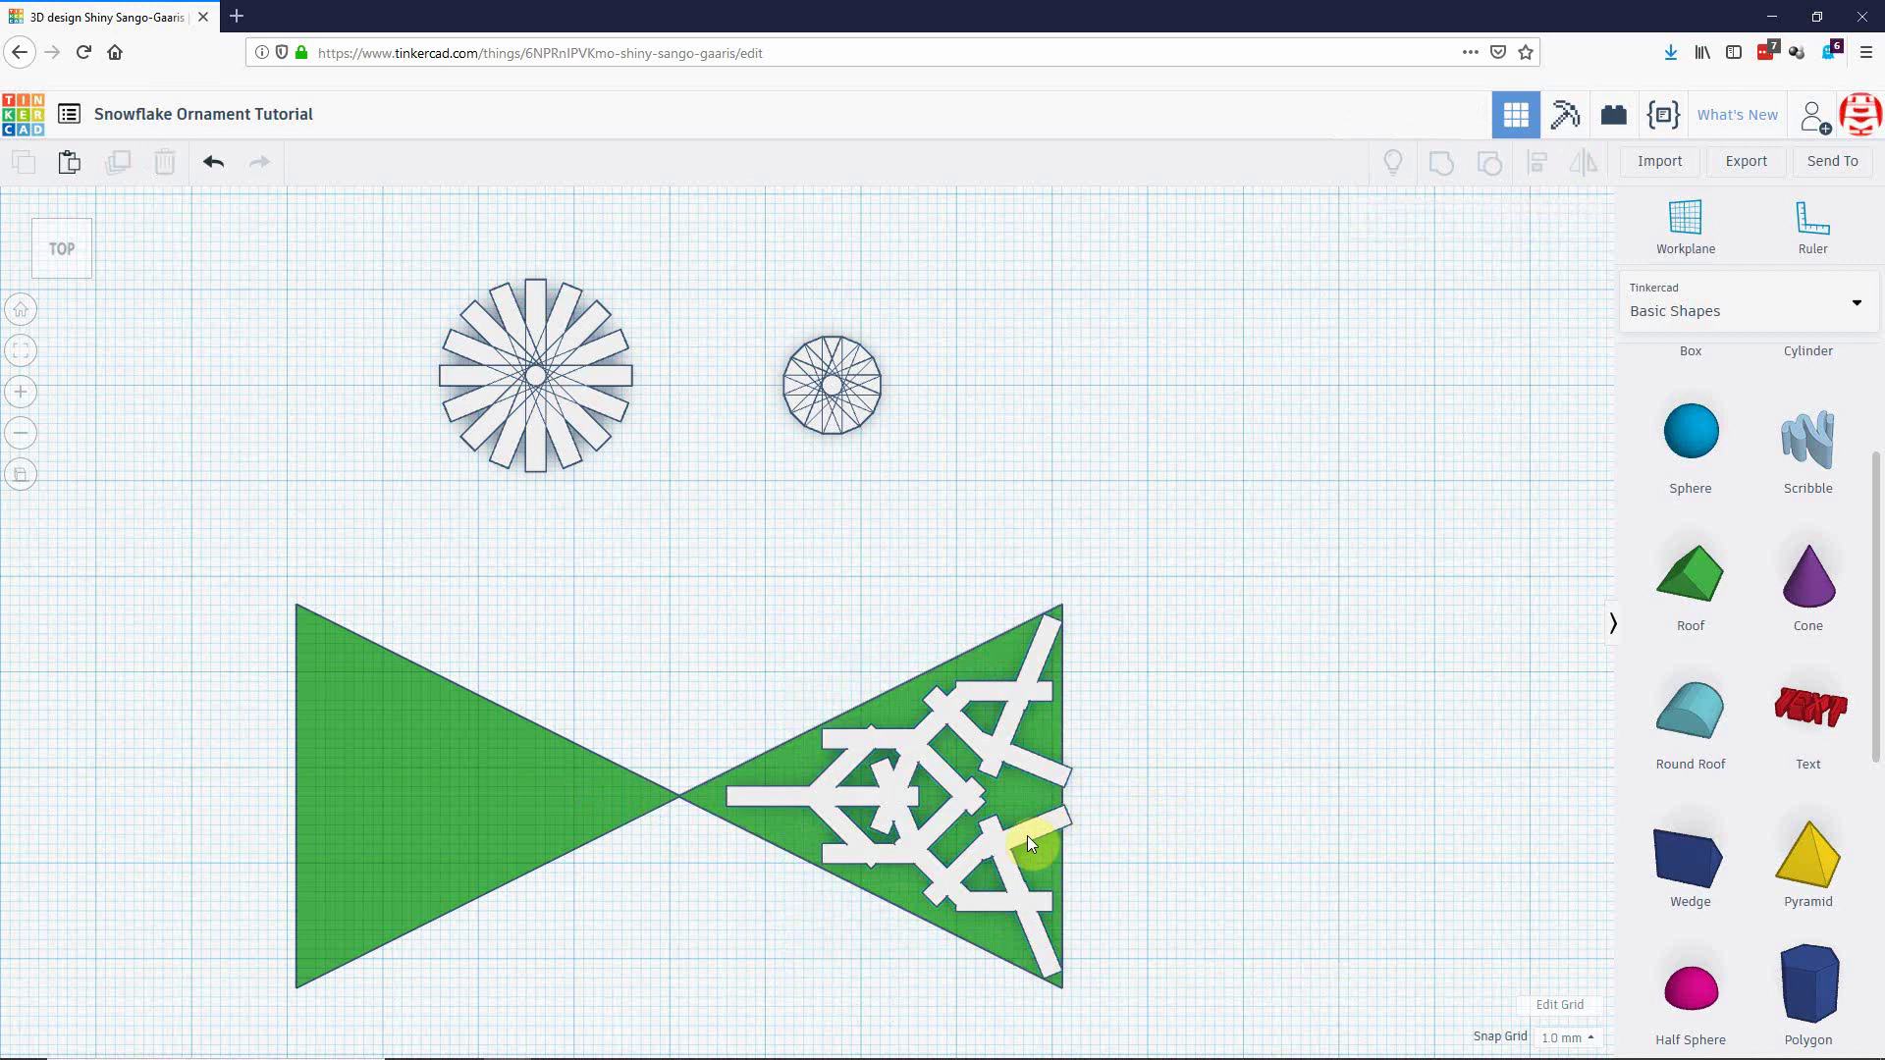
# Duplicate the grouped branch without the guide triangle and mirror the copy horizontally.
pyautogui.click(1028, 834)
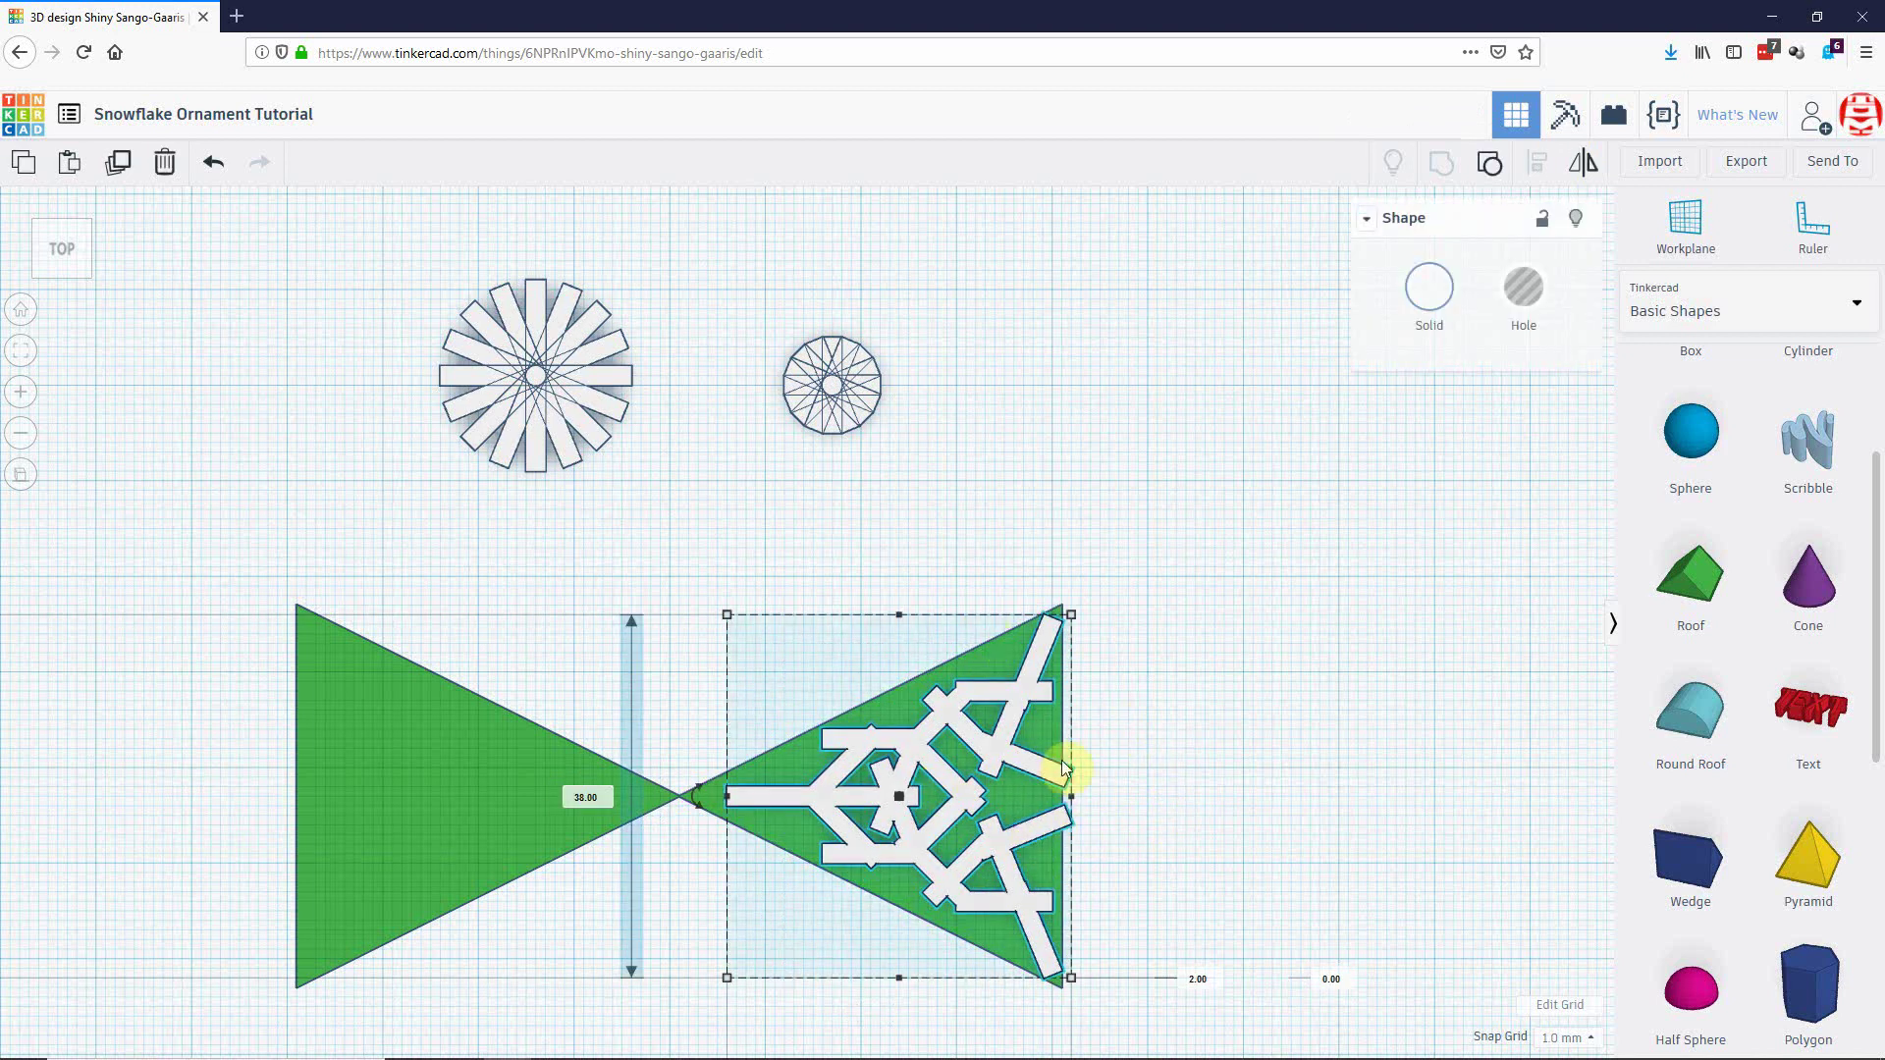
pyautogui.press('m')
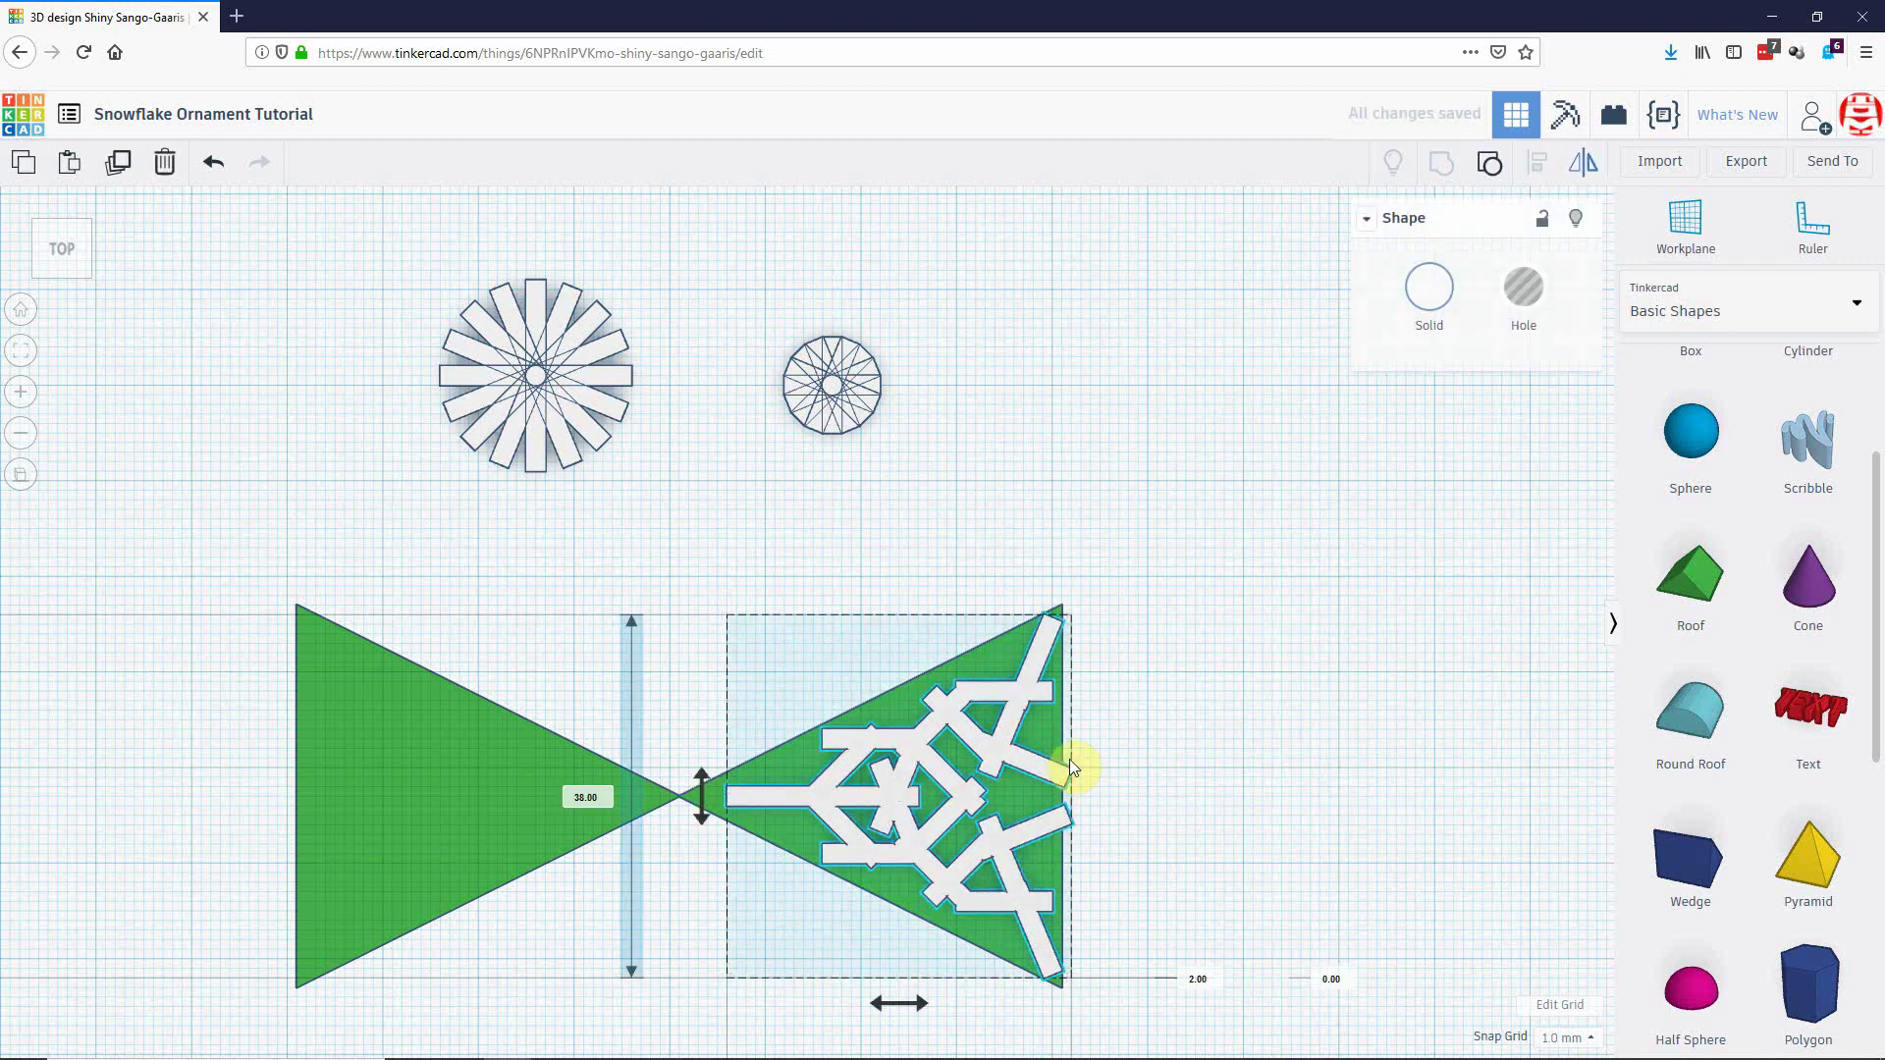
pyautogui.click(896, 1003)
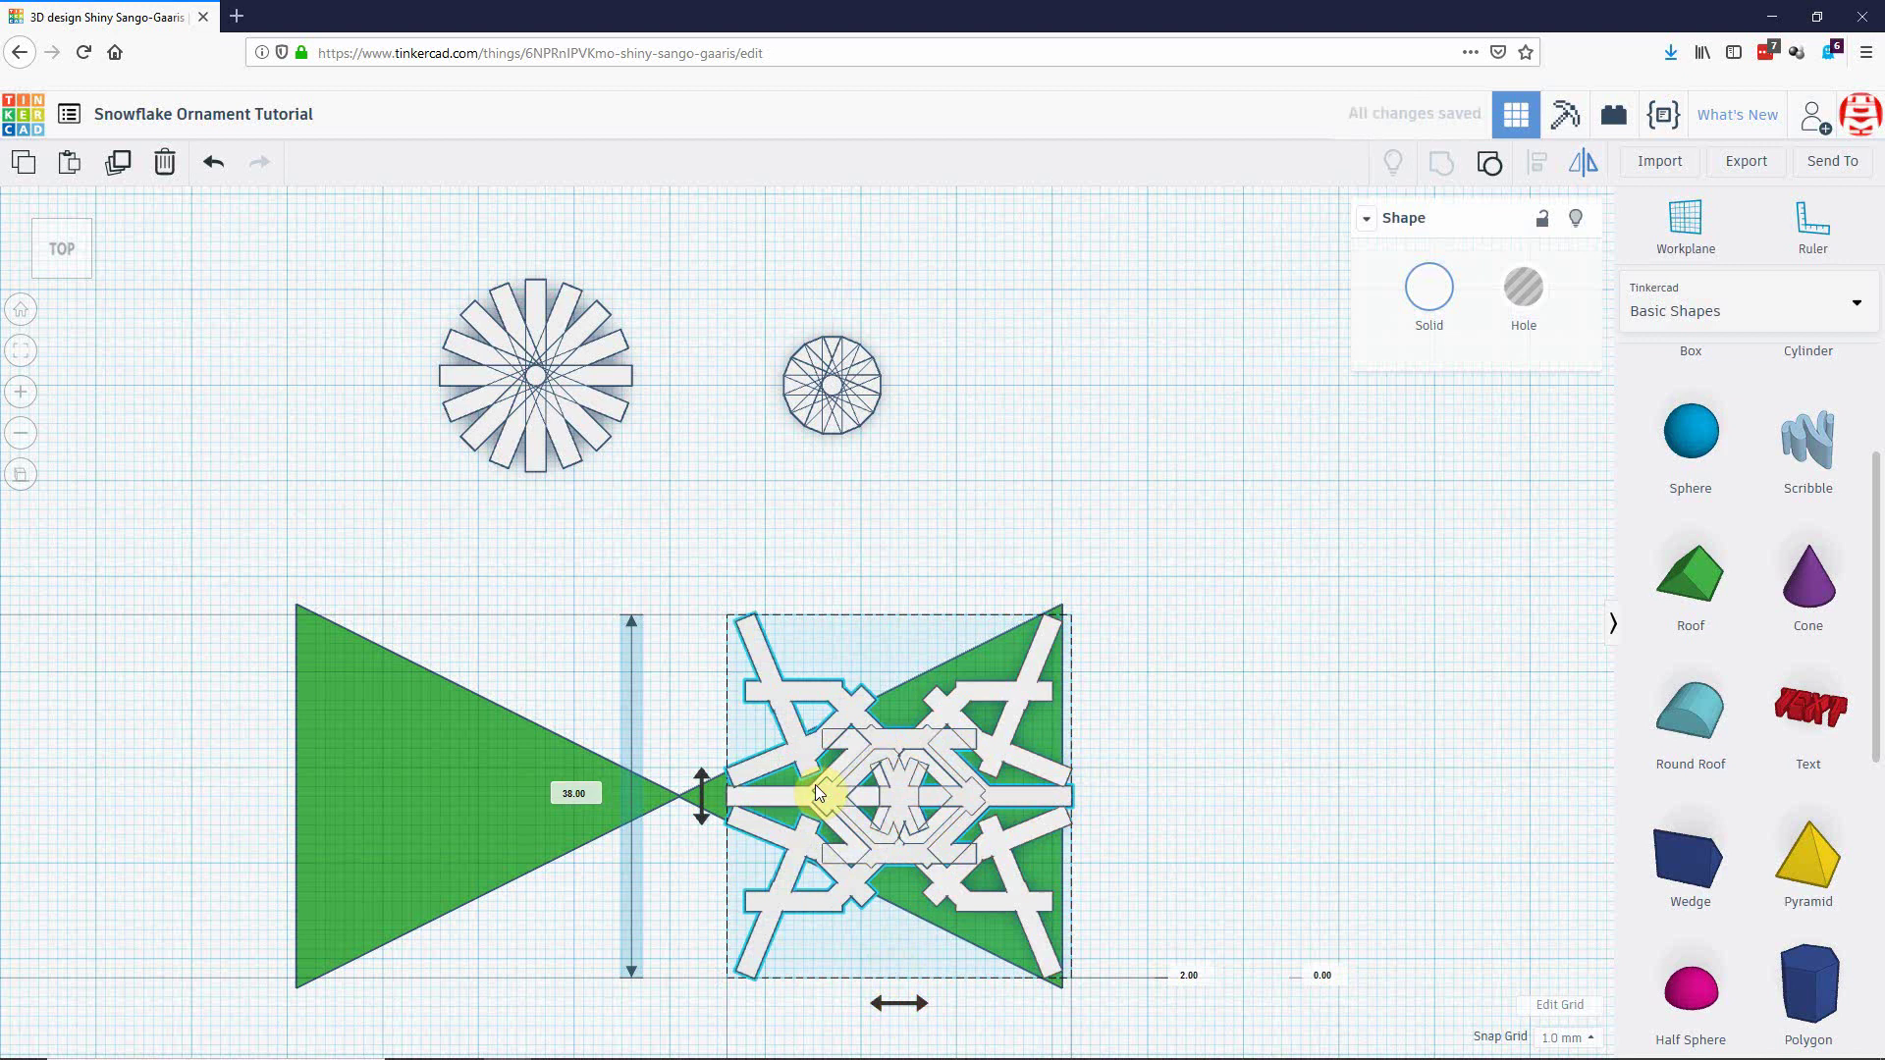
# Move the mirrored branch left onto the left triangle, placing it symmetrically to the original about the shared apex.
pyautogui.hotkey('shift', 'Left')
pyautogui.hotkey('shift', 'Left')
pyautogui.hotkey('shift', 'Left')
pyautogui.hotkey('shift', 'Left')
pyautogui.hotkey('shift', 'Left')
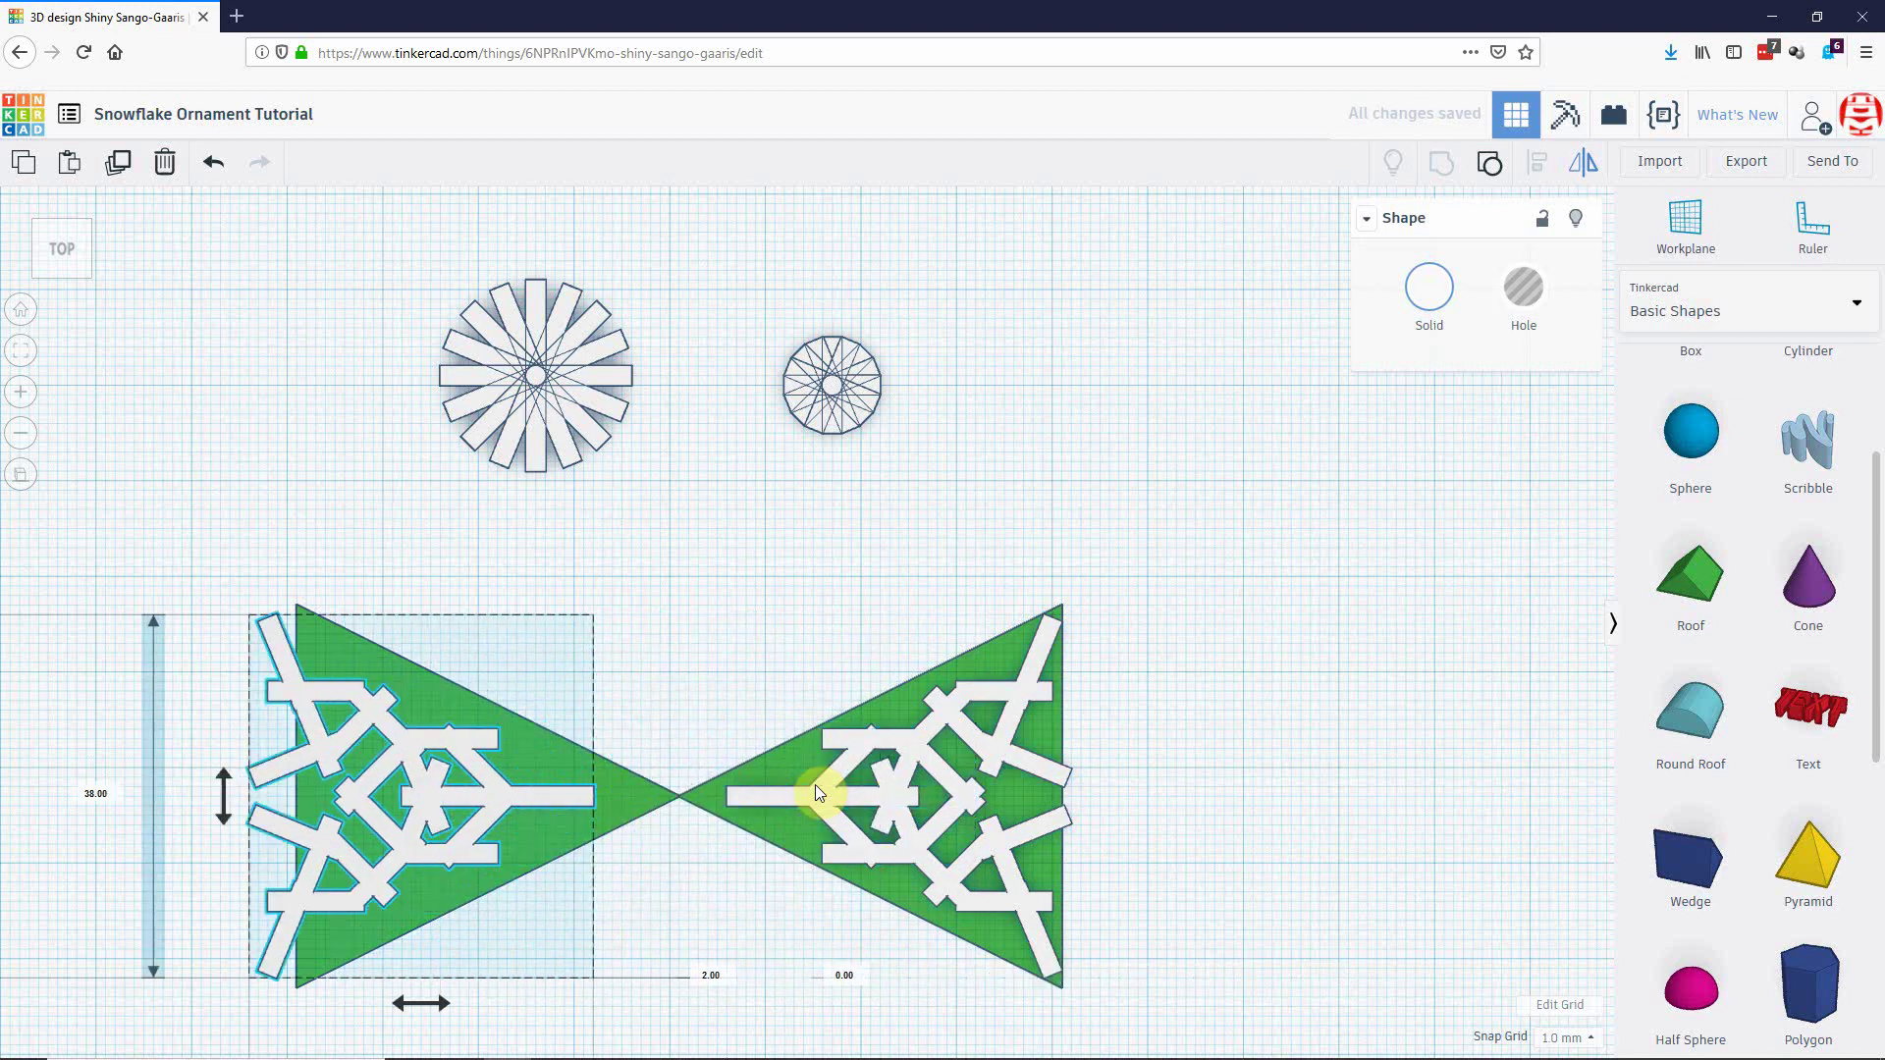
pyautogui.hotkey('shift', 'Right')
pyautogui.press('Left')
pyautogui.press('Left')
pyautogui.press('Left')
pyautogui.press('Left')
pyautogui.press('Left')
pyautogui.press('Left')
pyautogui.press('Left')
pyautogui.press('Left')
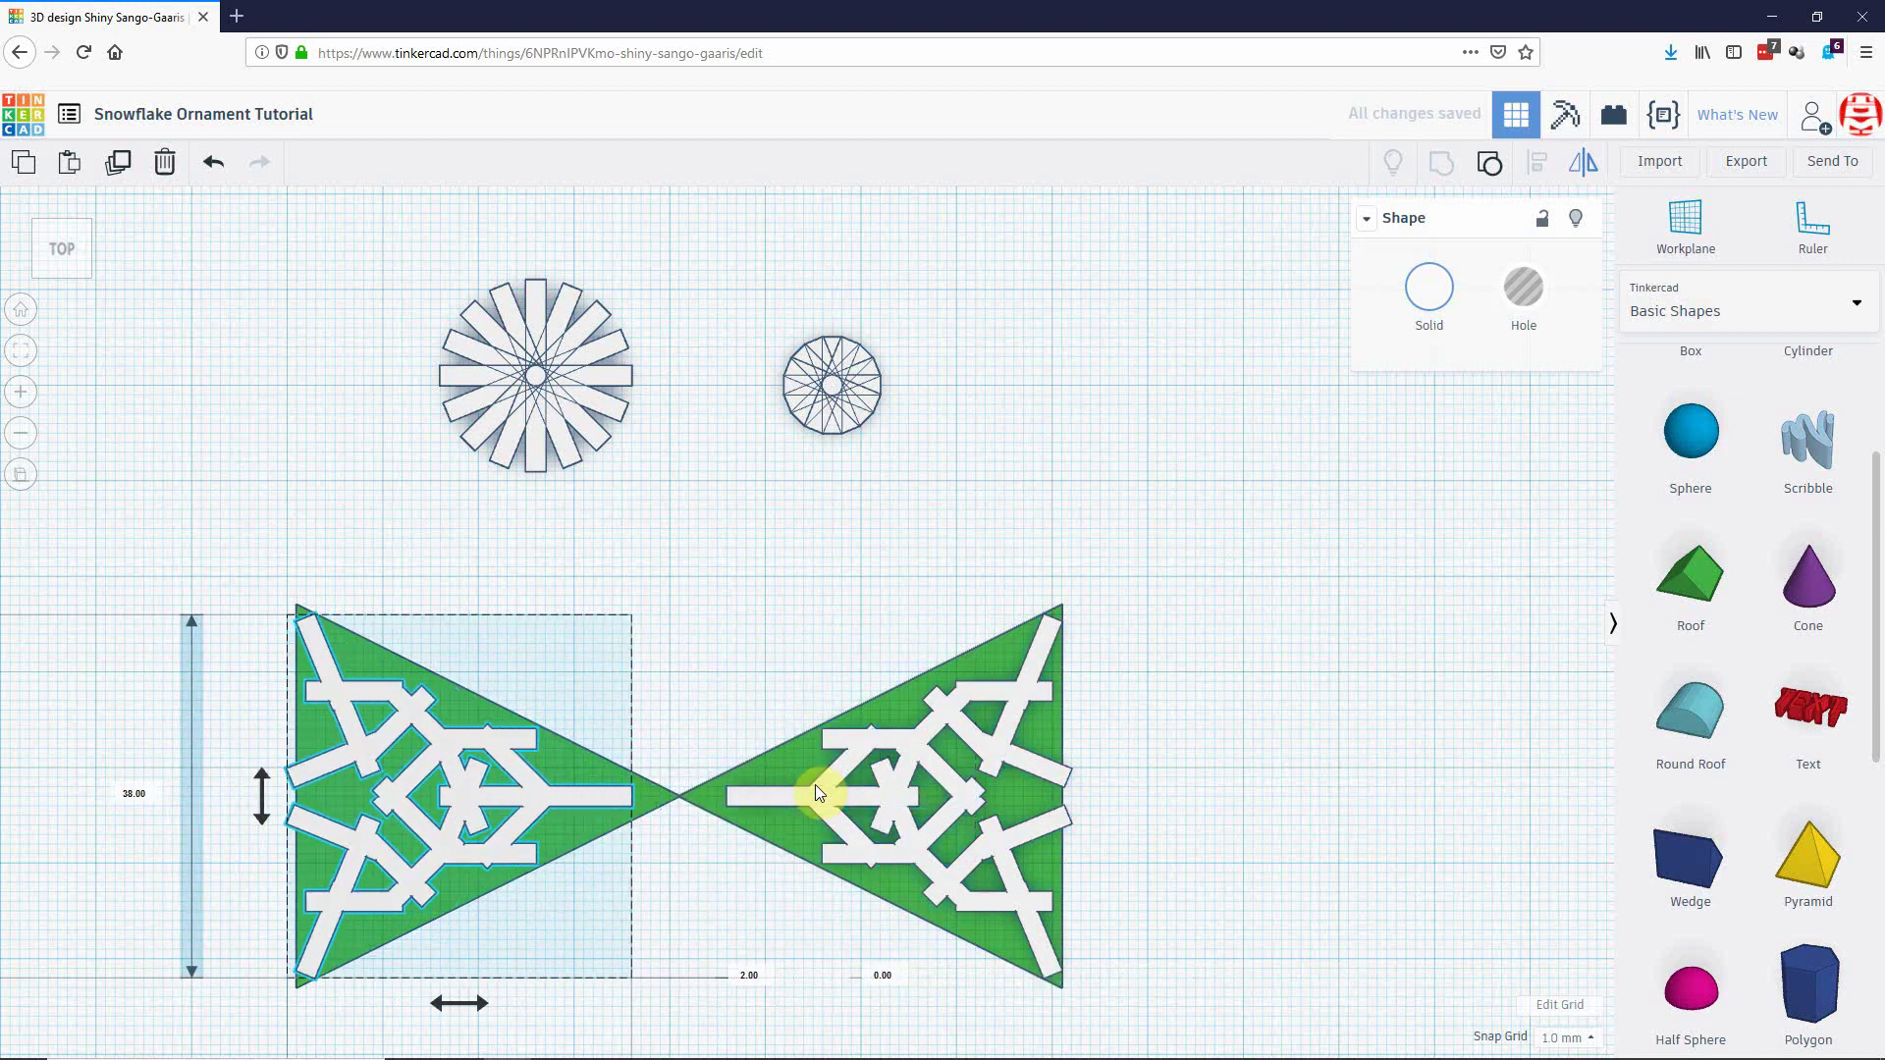
pyautogui.press('Right')
pyautogui.click(1158, 694)
pyautogui.scroll(-3, 1151, 692)
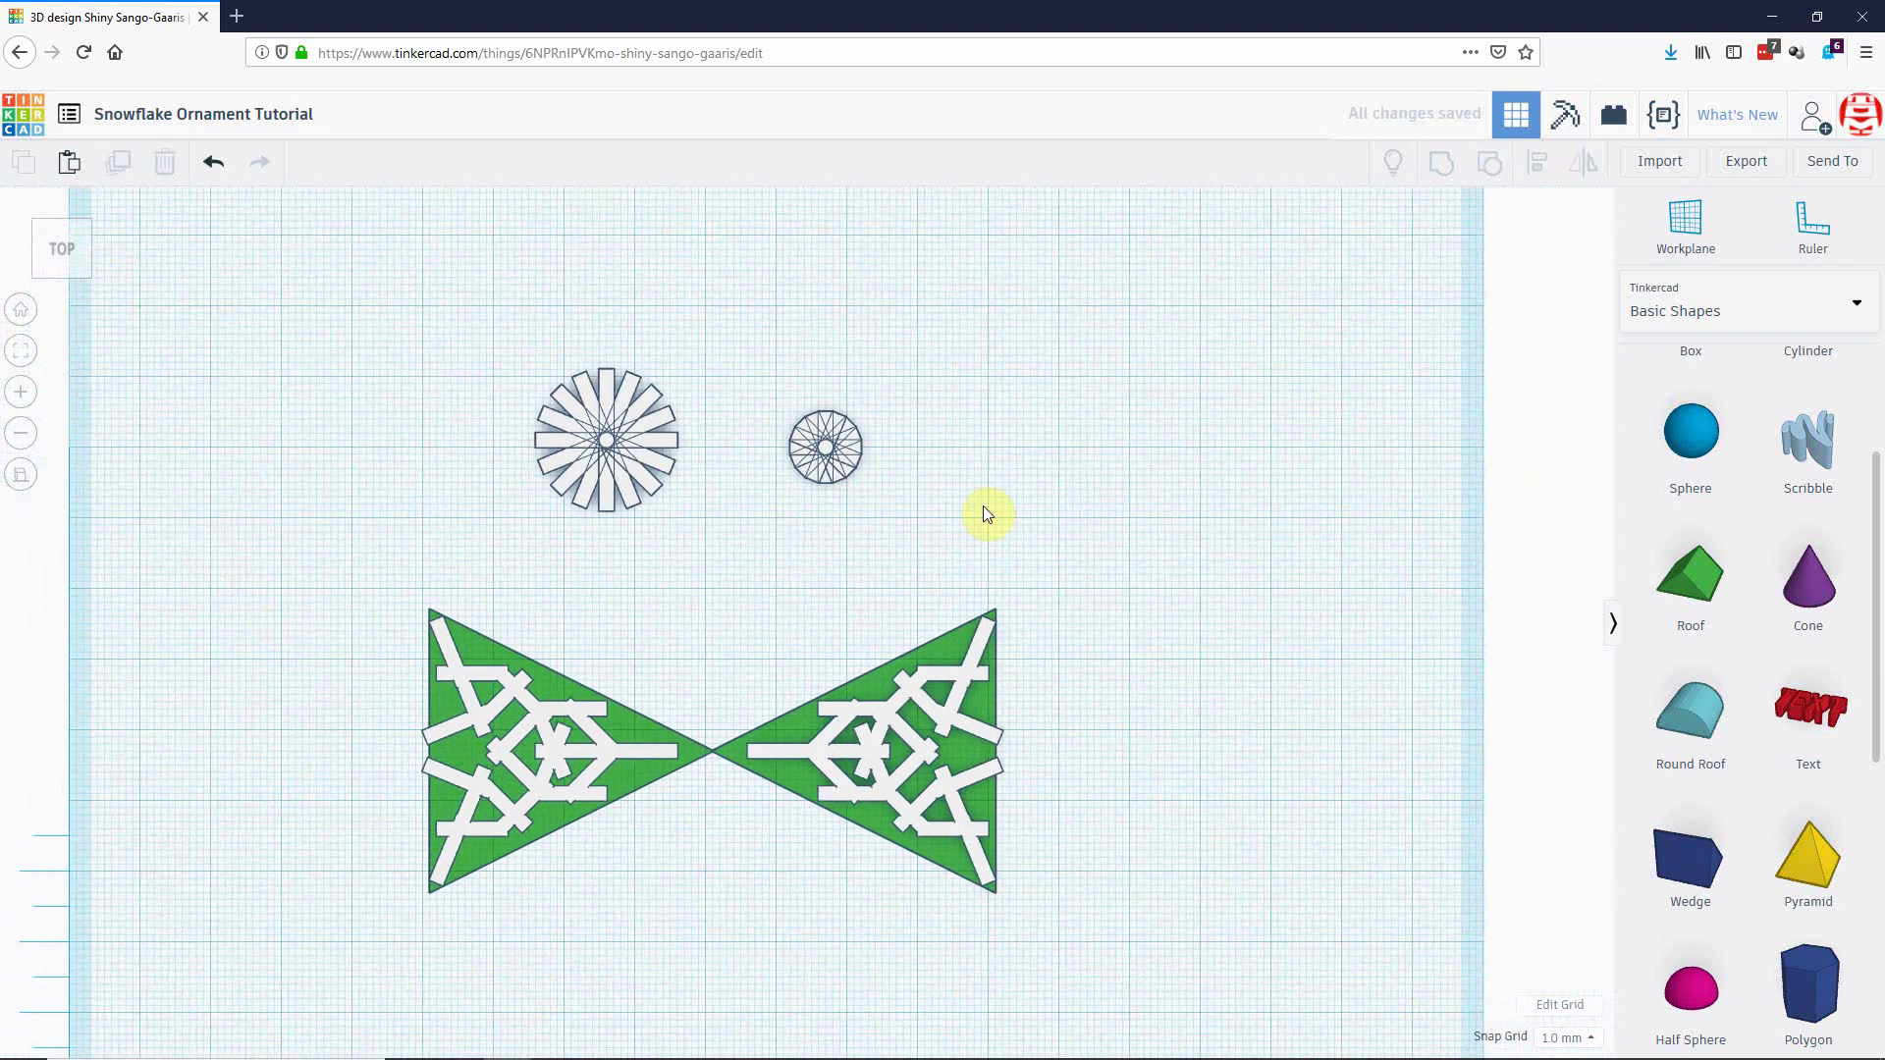
# Move both starburst shapes up the workplane, clear of the guide triangles and branches.
pyautogui.moveTo(461, 328); pyautogui.dragTo(940, 553)
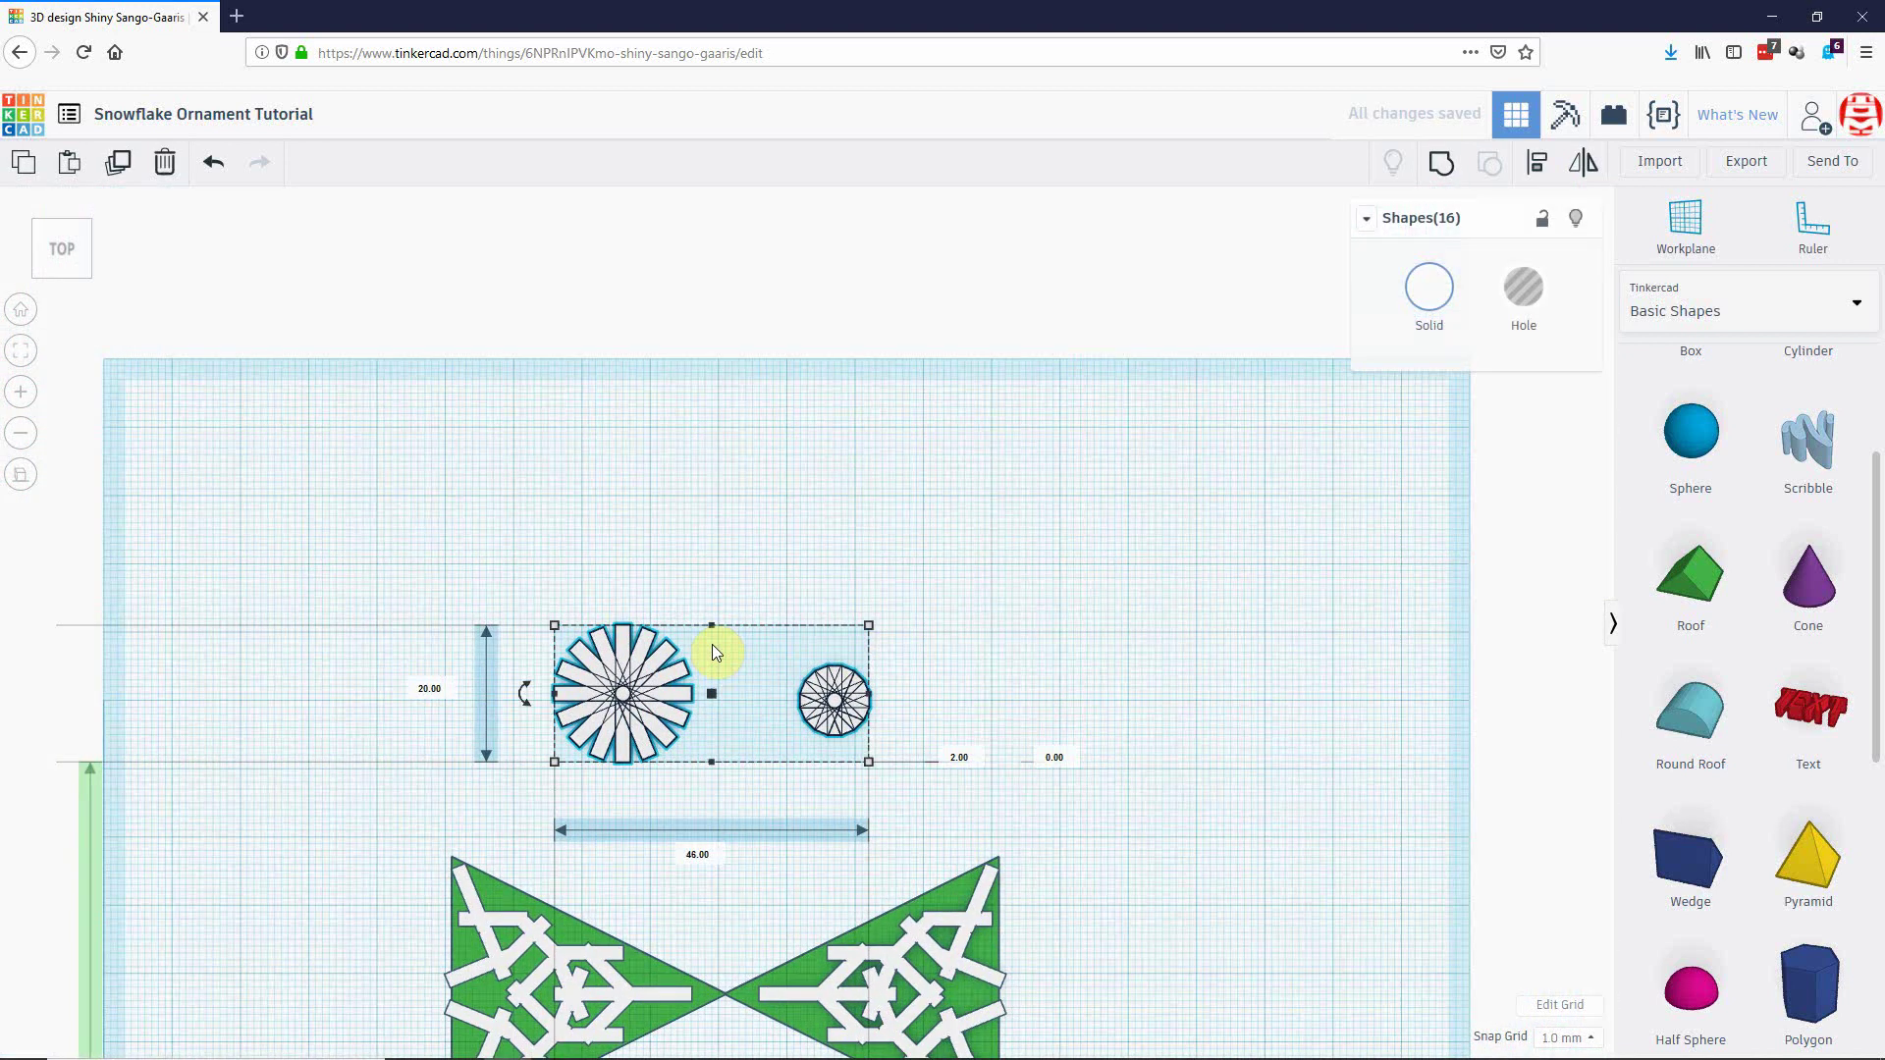
pyautogui.moveTo(670, 658); pyautogui.dragTo(675, 450)
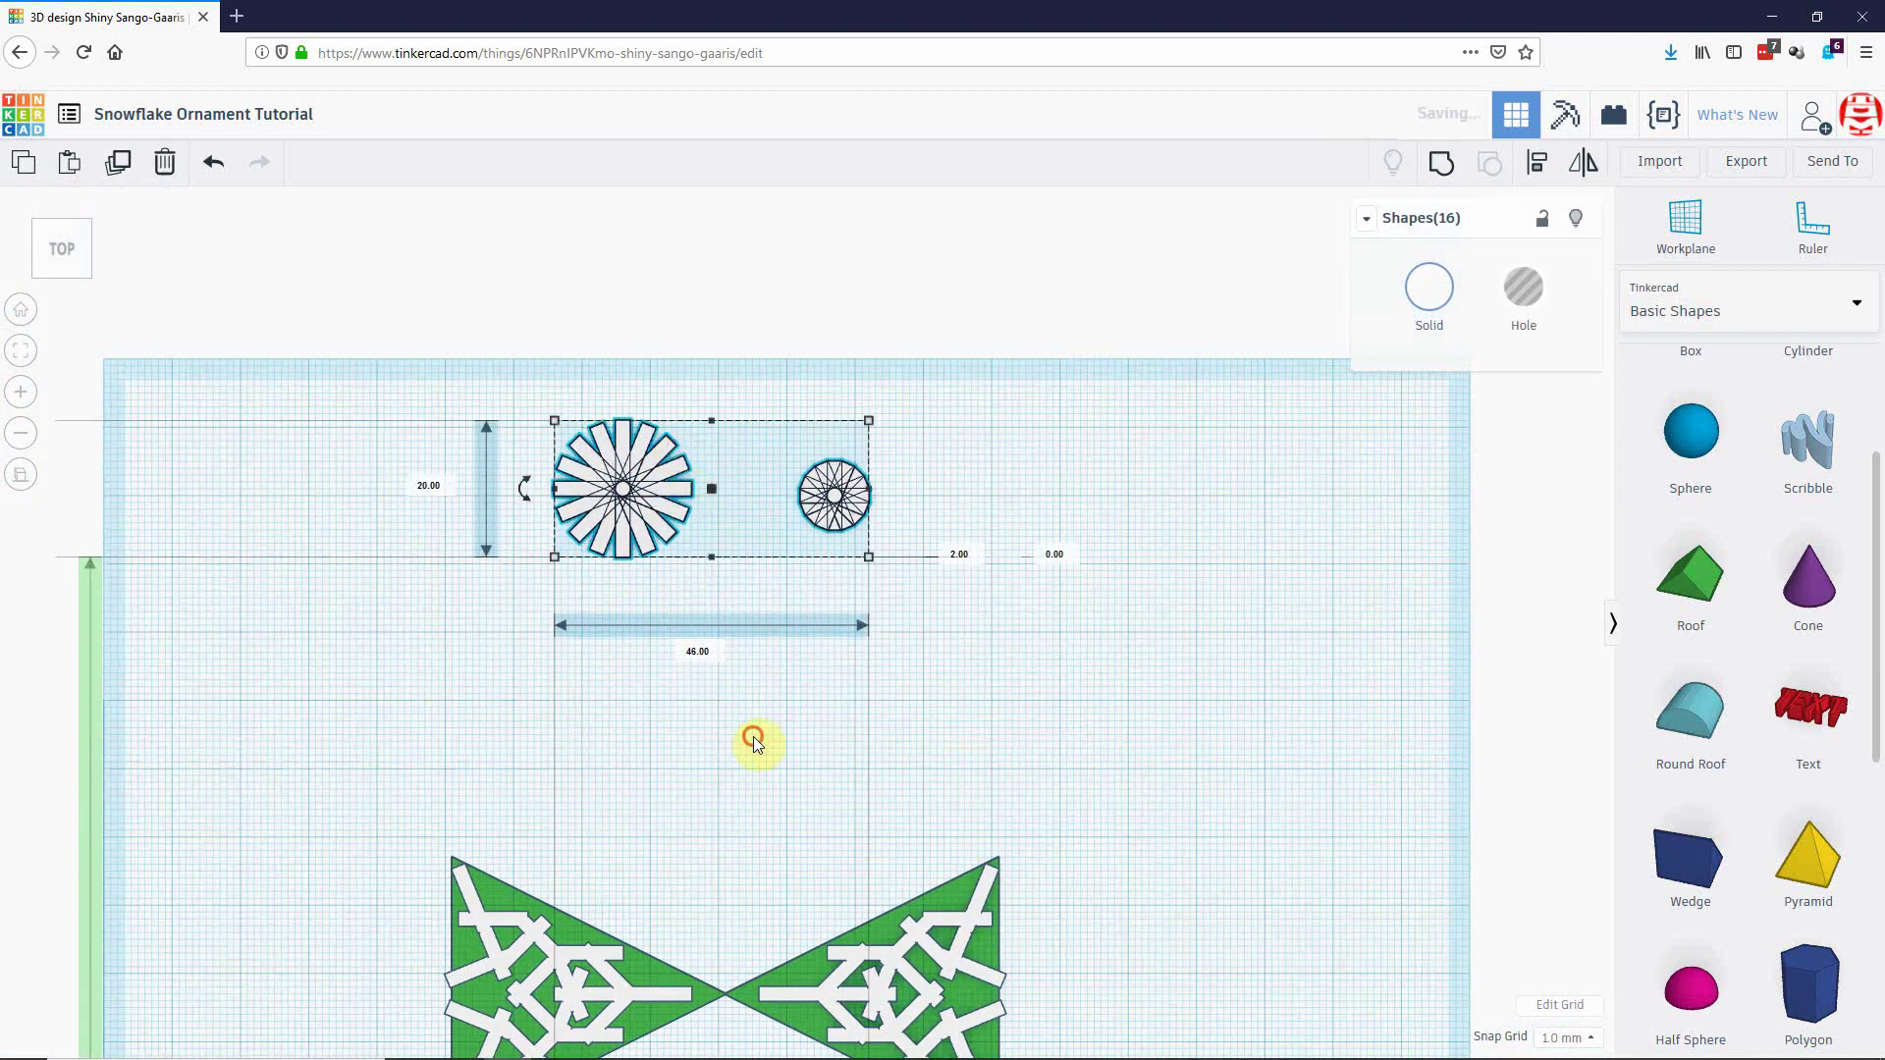
pyautogui.click(808, 835)
# Duplicate the two opposite branches and rotate the copies about the shared apex, repeating until six evenly spaced branches form a snowflake.
pyautogui.moveTo(815, 723); pyautogui.dragTo(836, 510, button='middle')
pyautogui.click(604, 662)
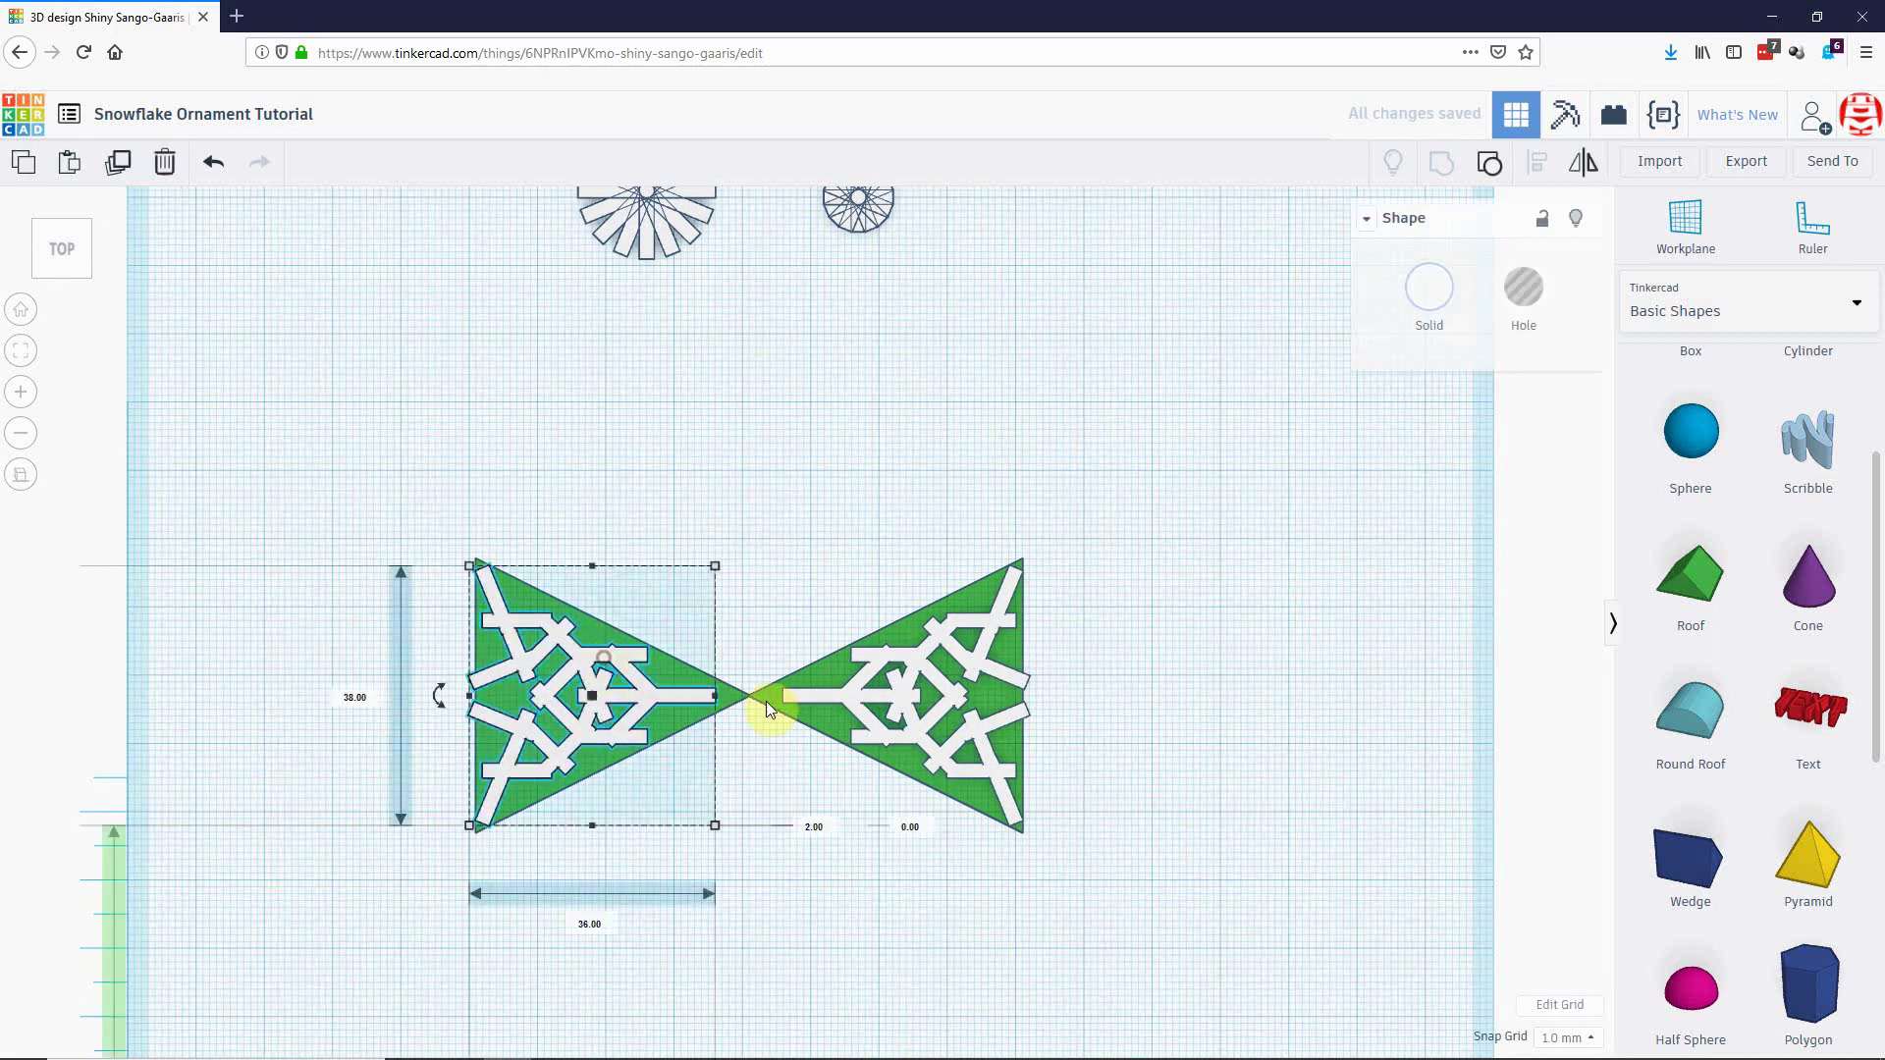
pyautogui.keyDown('shift'); pyautogui.click(860, 695); pyautogui.keyUp('shift')
pyautogui.scroll(-3, 811, 732)
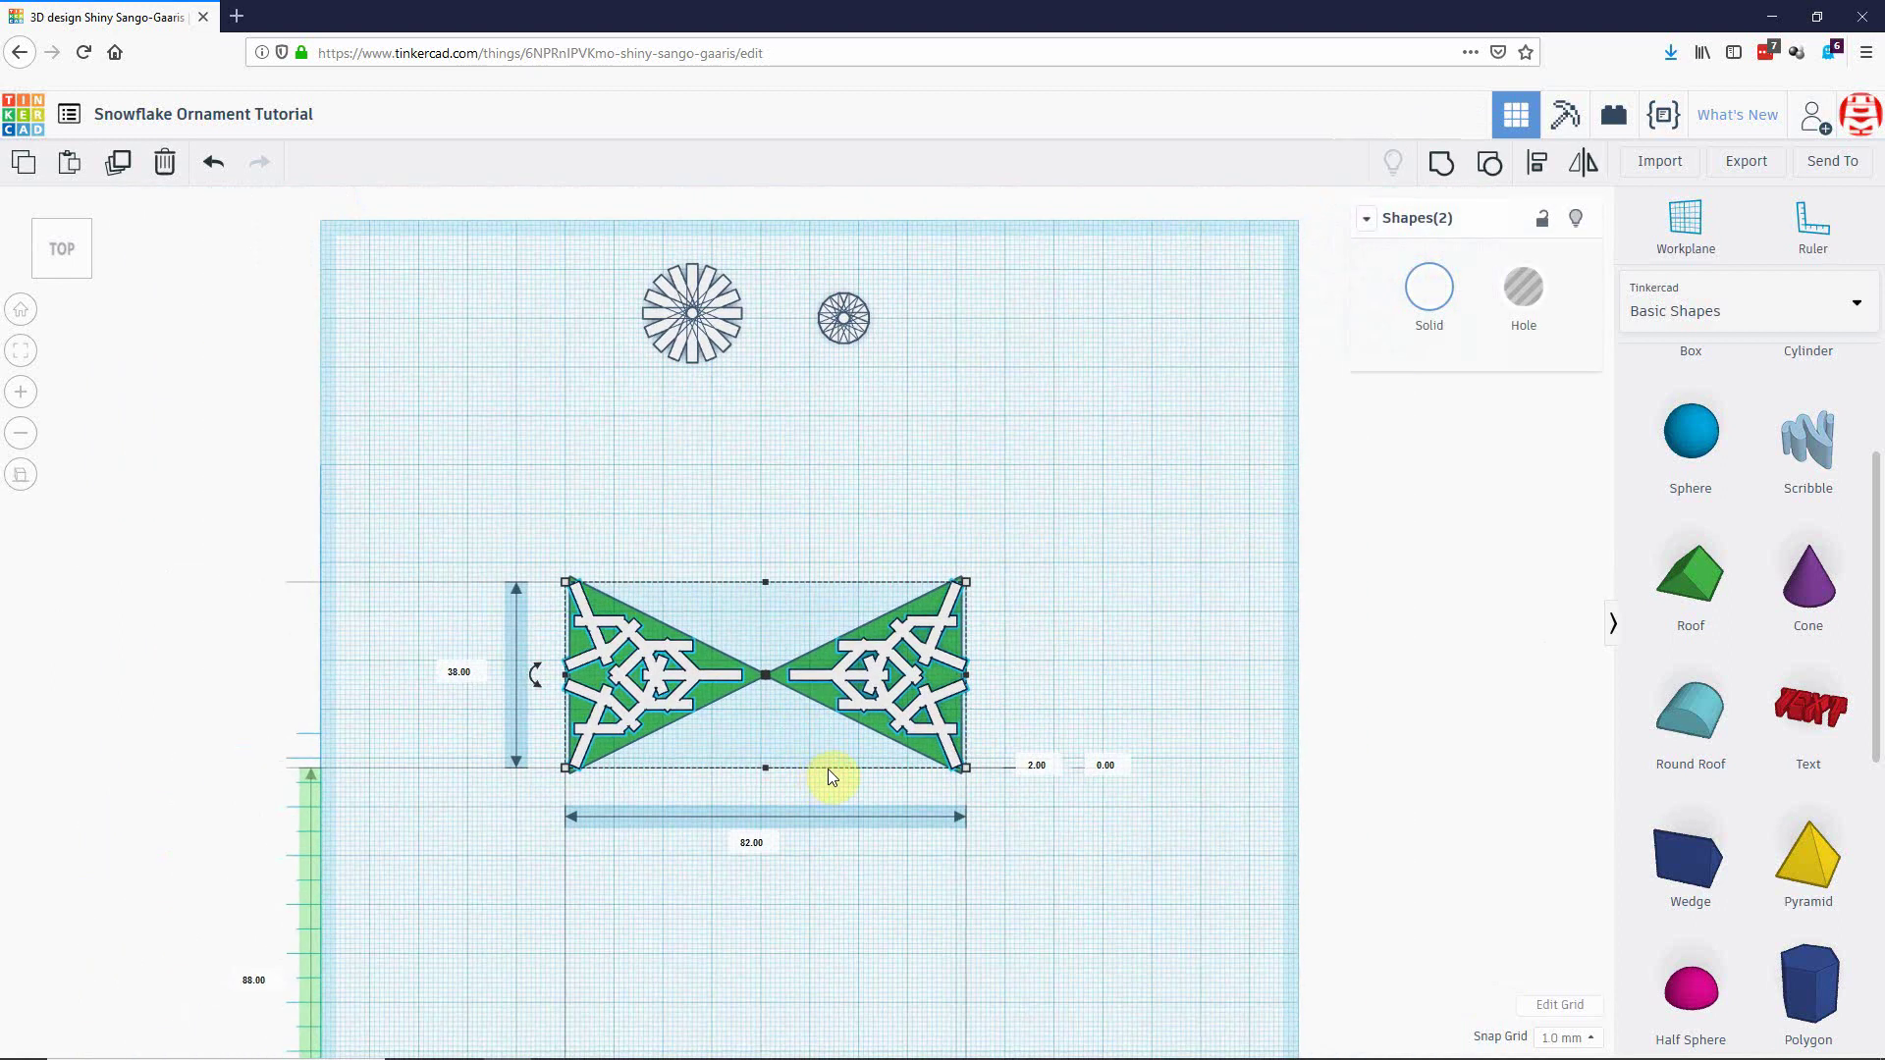
pyautogui.moveTo(536, 677)
pyautogui.moveTo(535, 676); pyautogui.dragTo(604, 934)
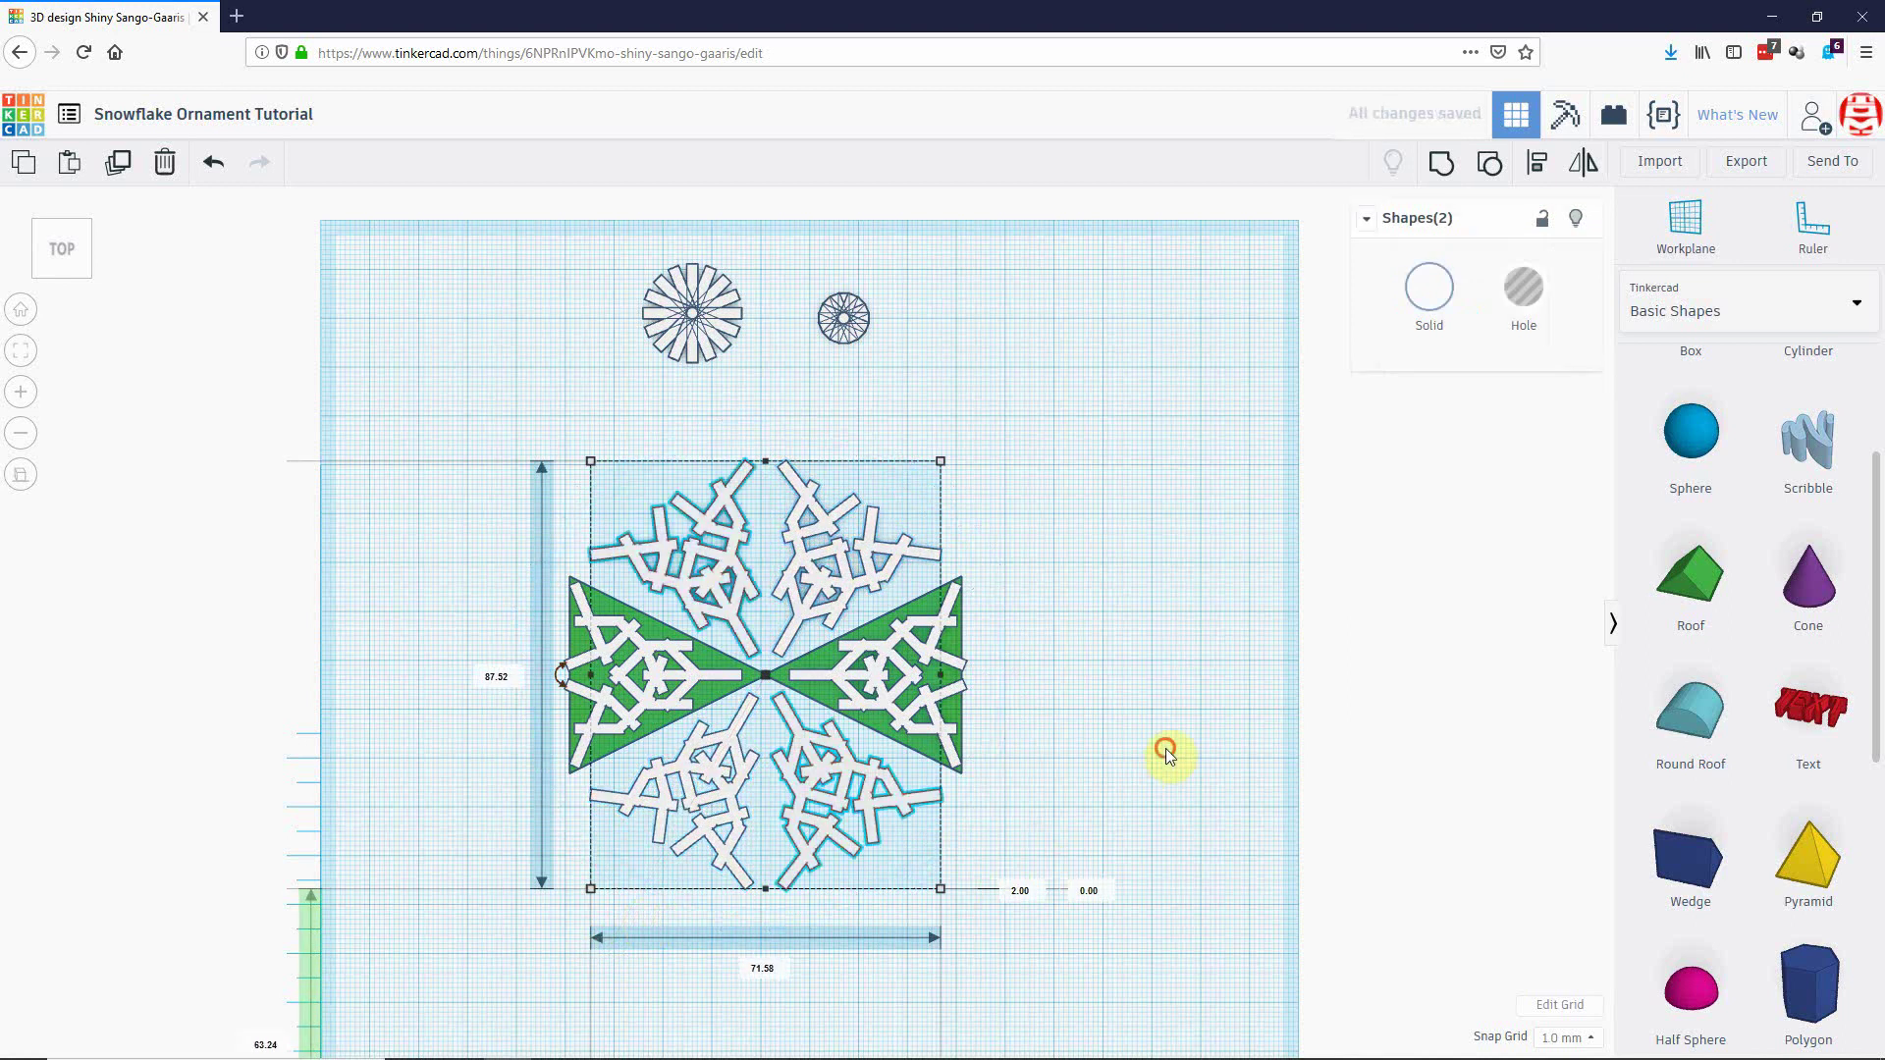
pyautogui.click(1111, 817)
# Place a tube at the centre of the snowflake and set its sides to 6.
pyautogui.moveTo(1112, 817); pyautogui.dragTo(1107, 886, button='right')
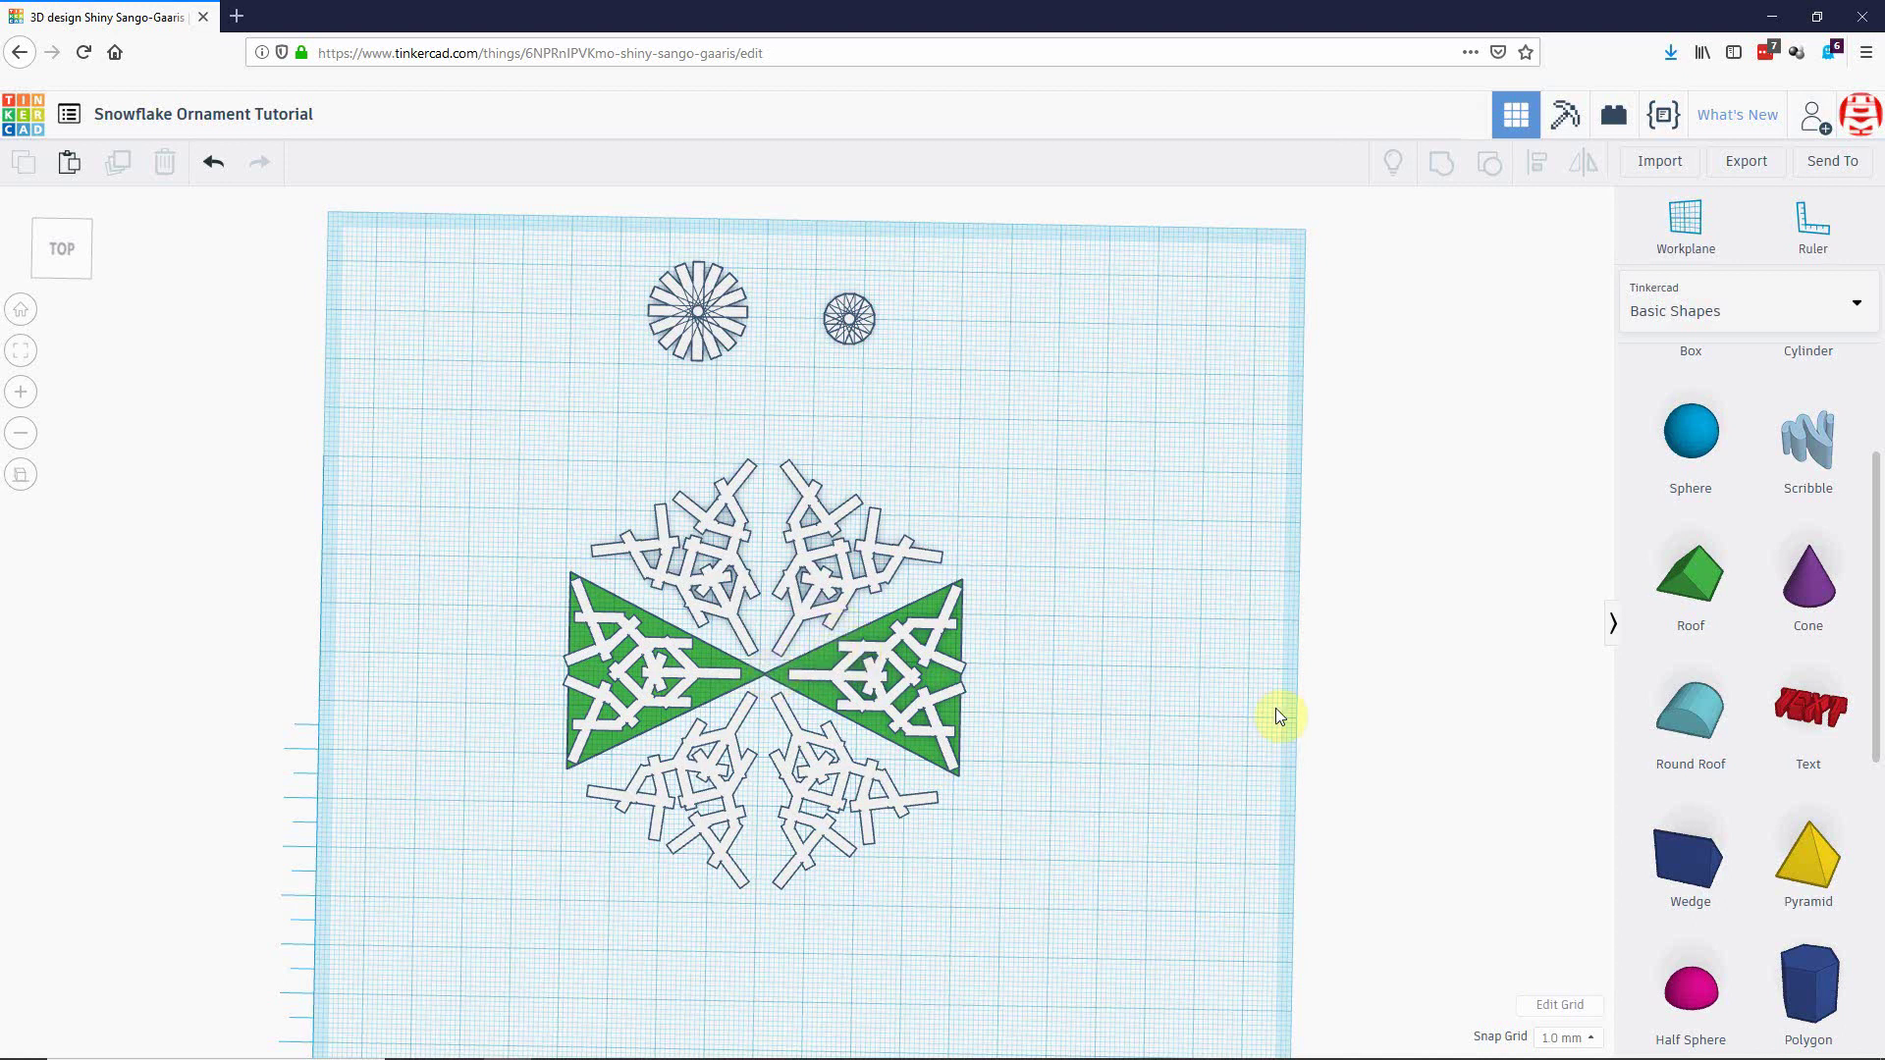
pyautogui.scroll(-7, 1810, 854)
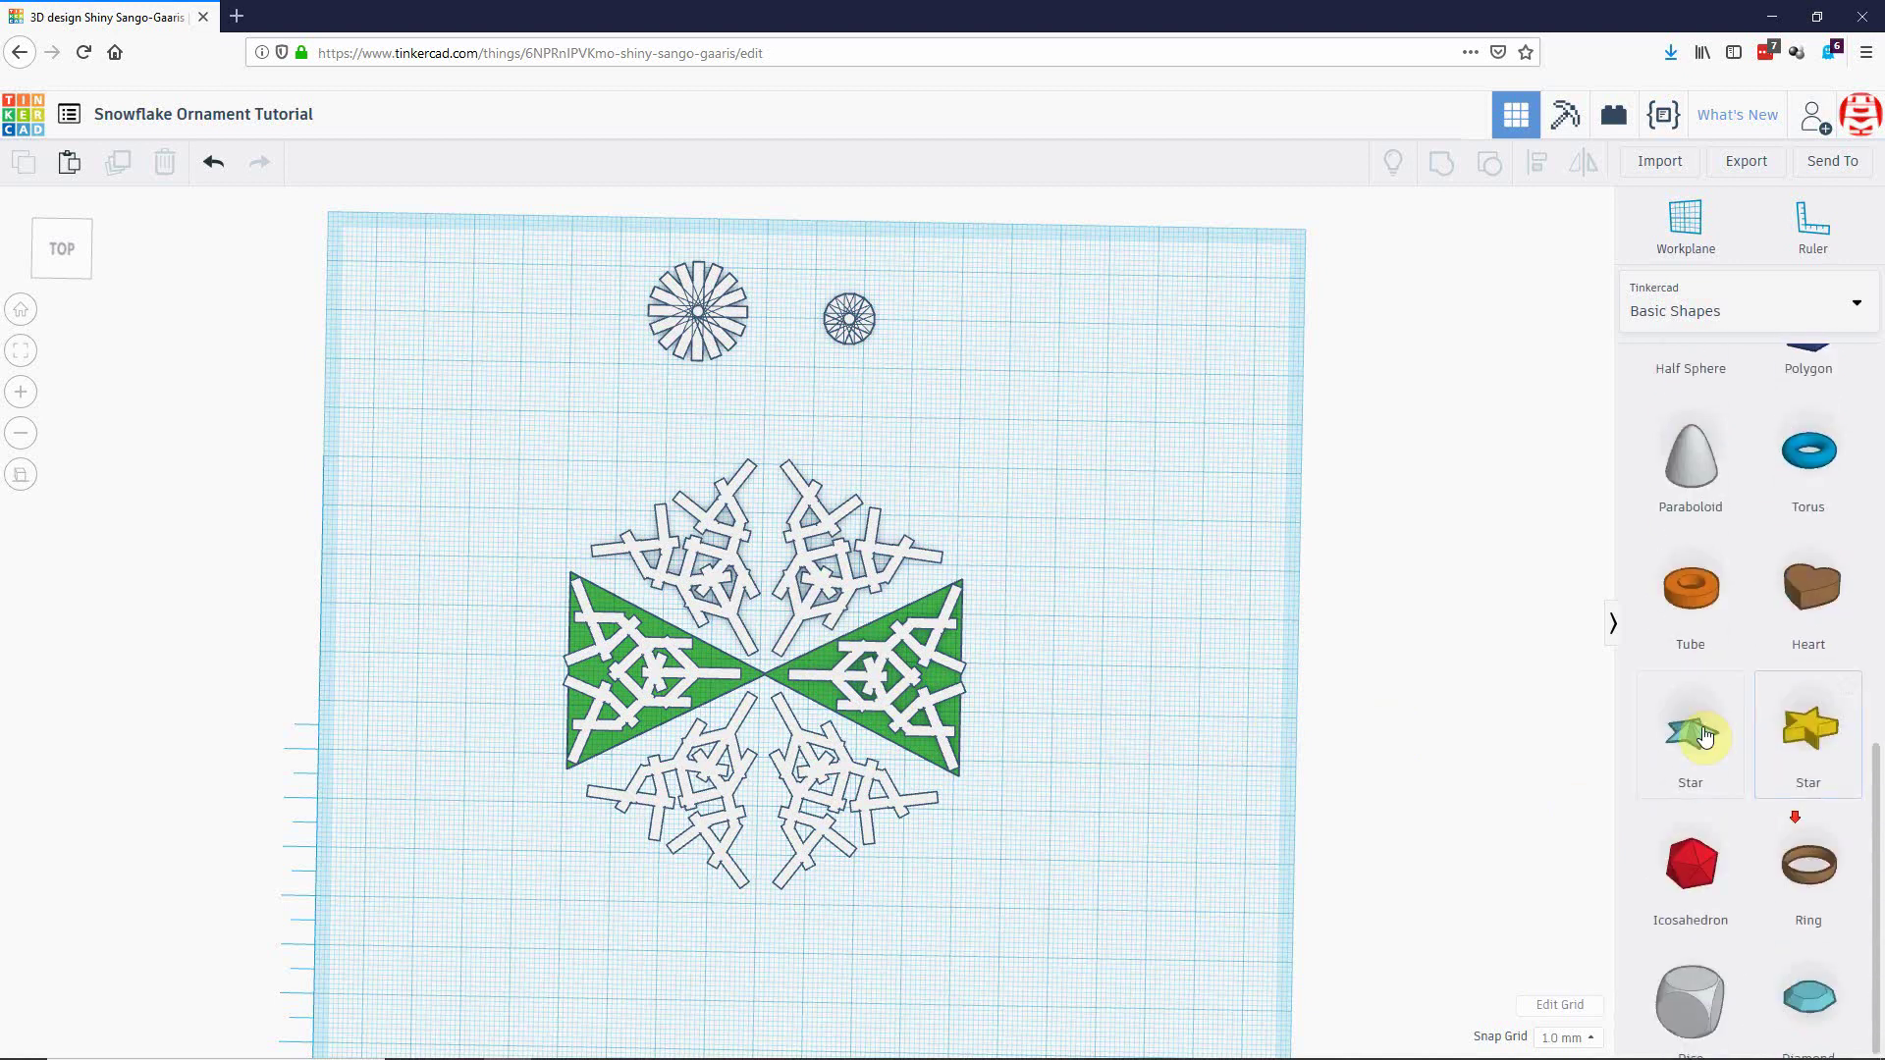
pyautogui.moveTo(1692, 593); pyautogui.dragTo(763, 674)
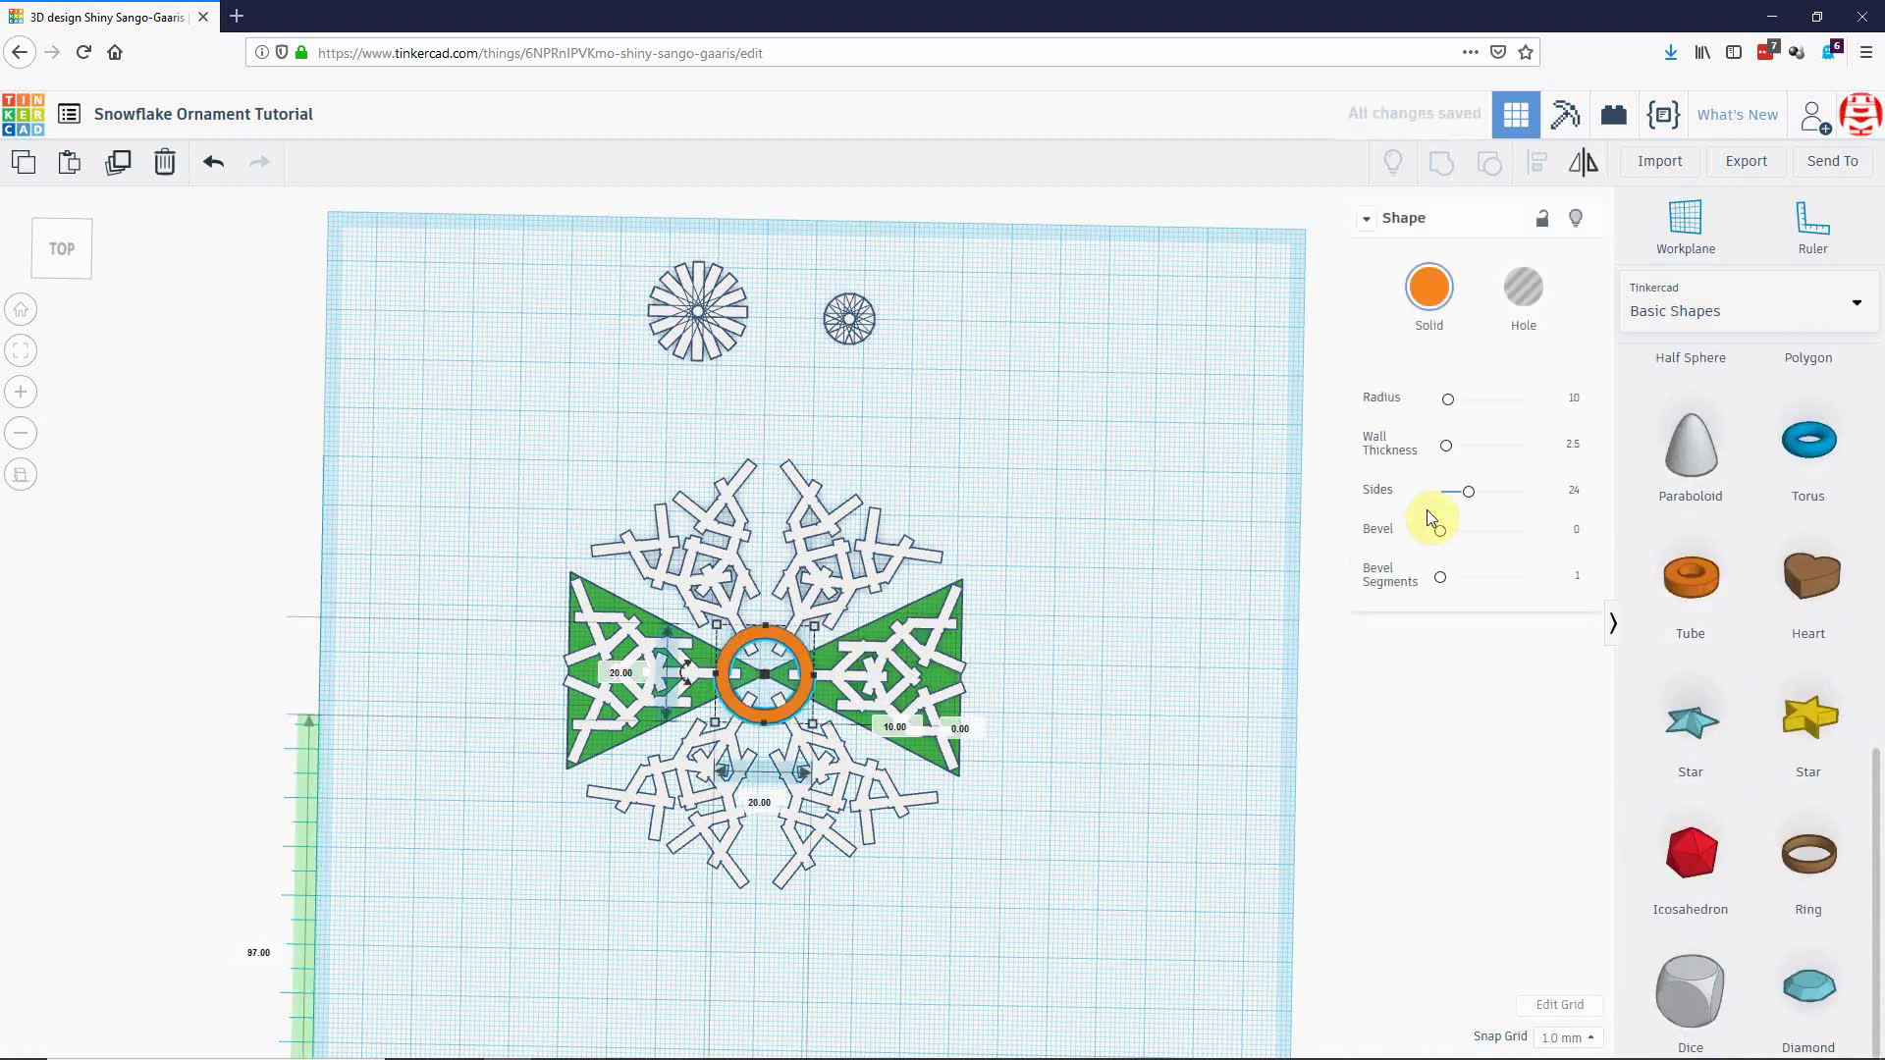
pyautogui.click(1575, 491)
pyautogui.write('6')
pyautogui.press('Return')
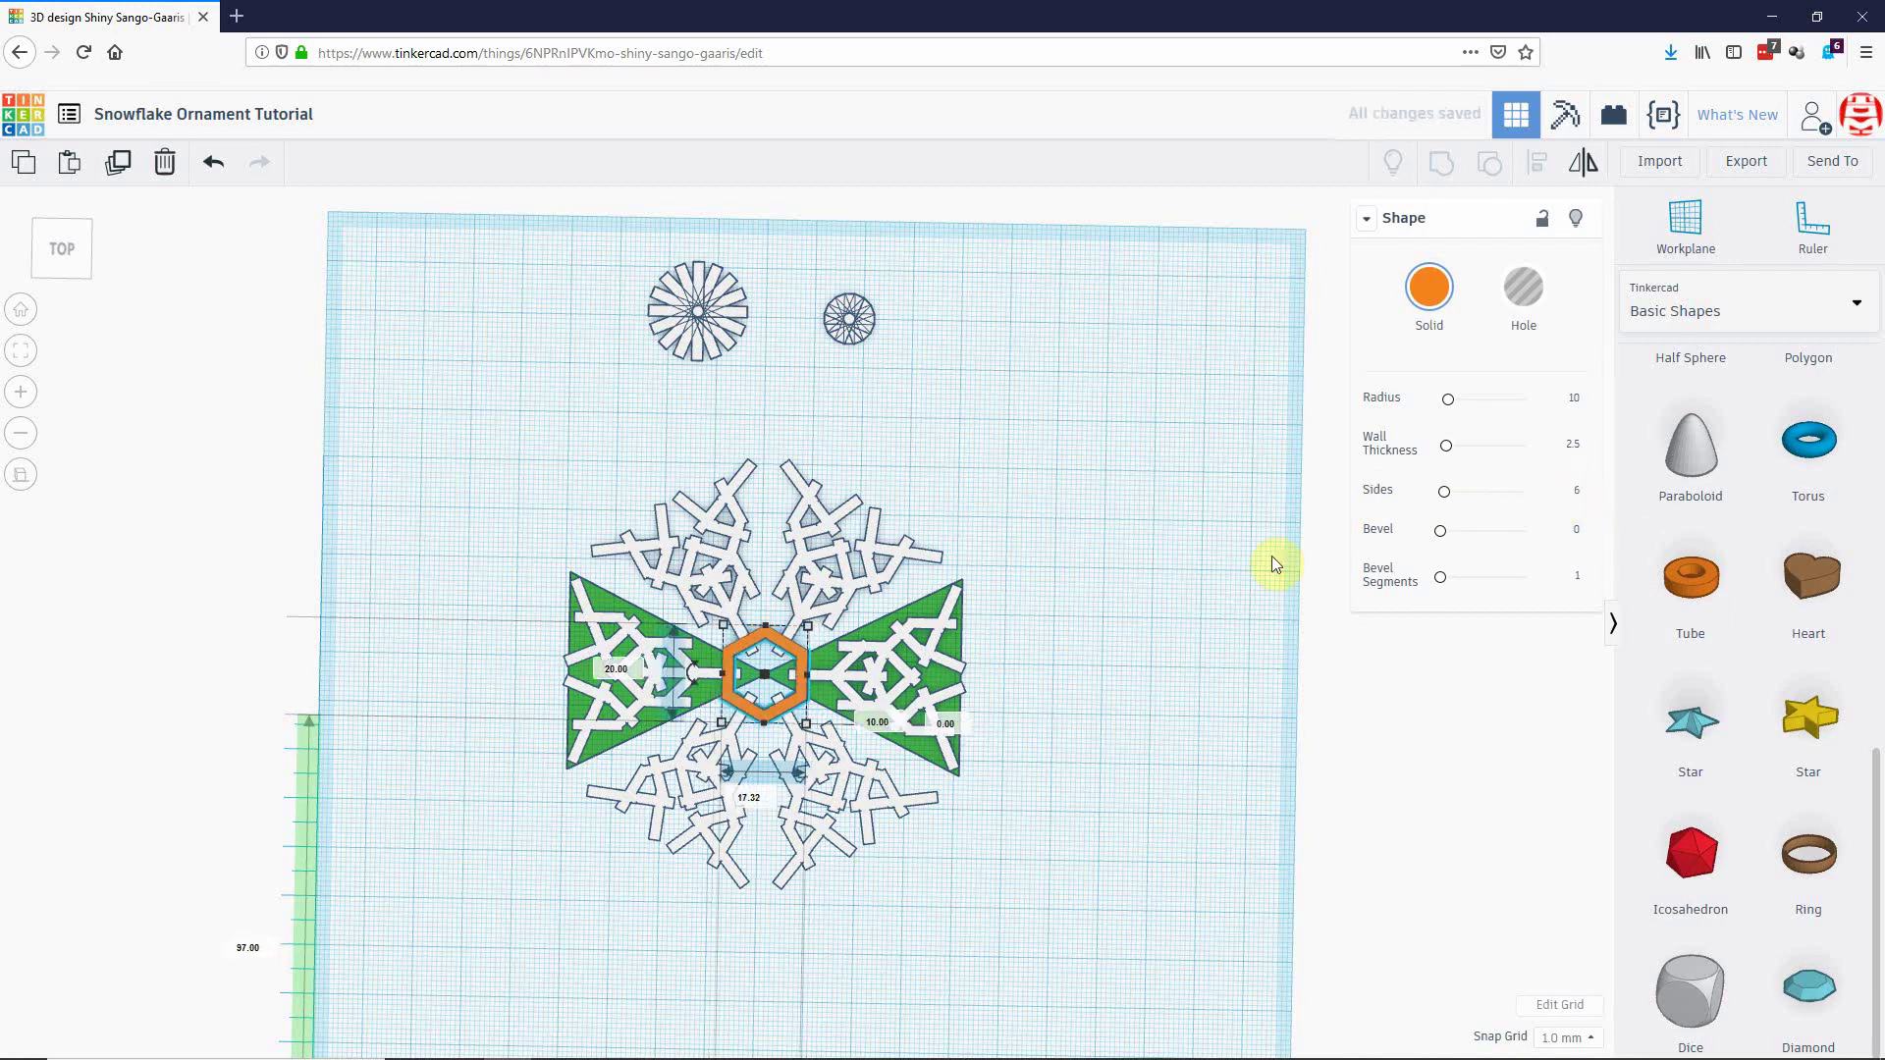
# Set the hexagonal tube's wall thickness to 2 and its height to 2 mm.
pyautogui.scroll(3, 768, 699)
pyautogui.scroll(5, 768, 699)
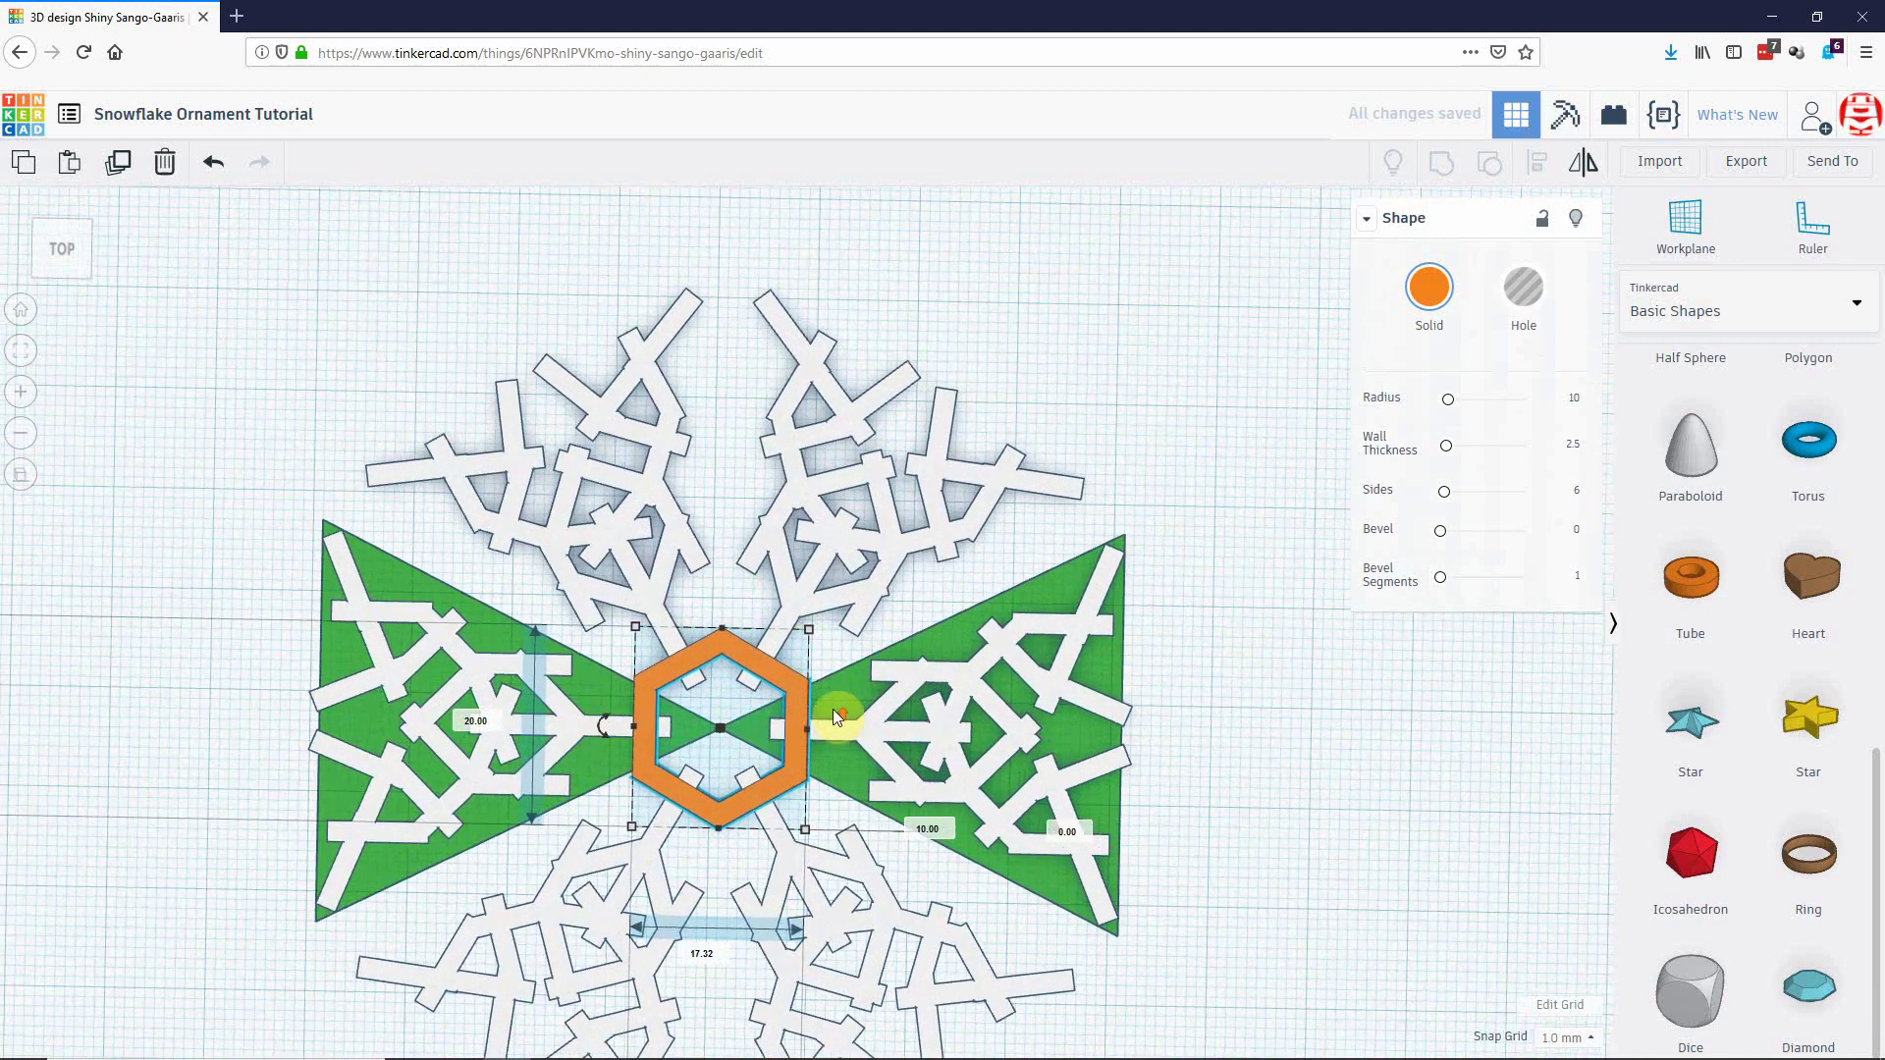
pyautogui.scroll(-1, 937, 656)
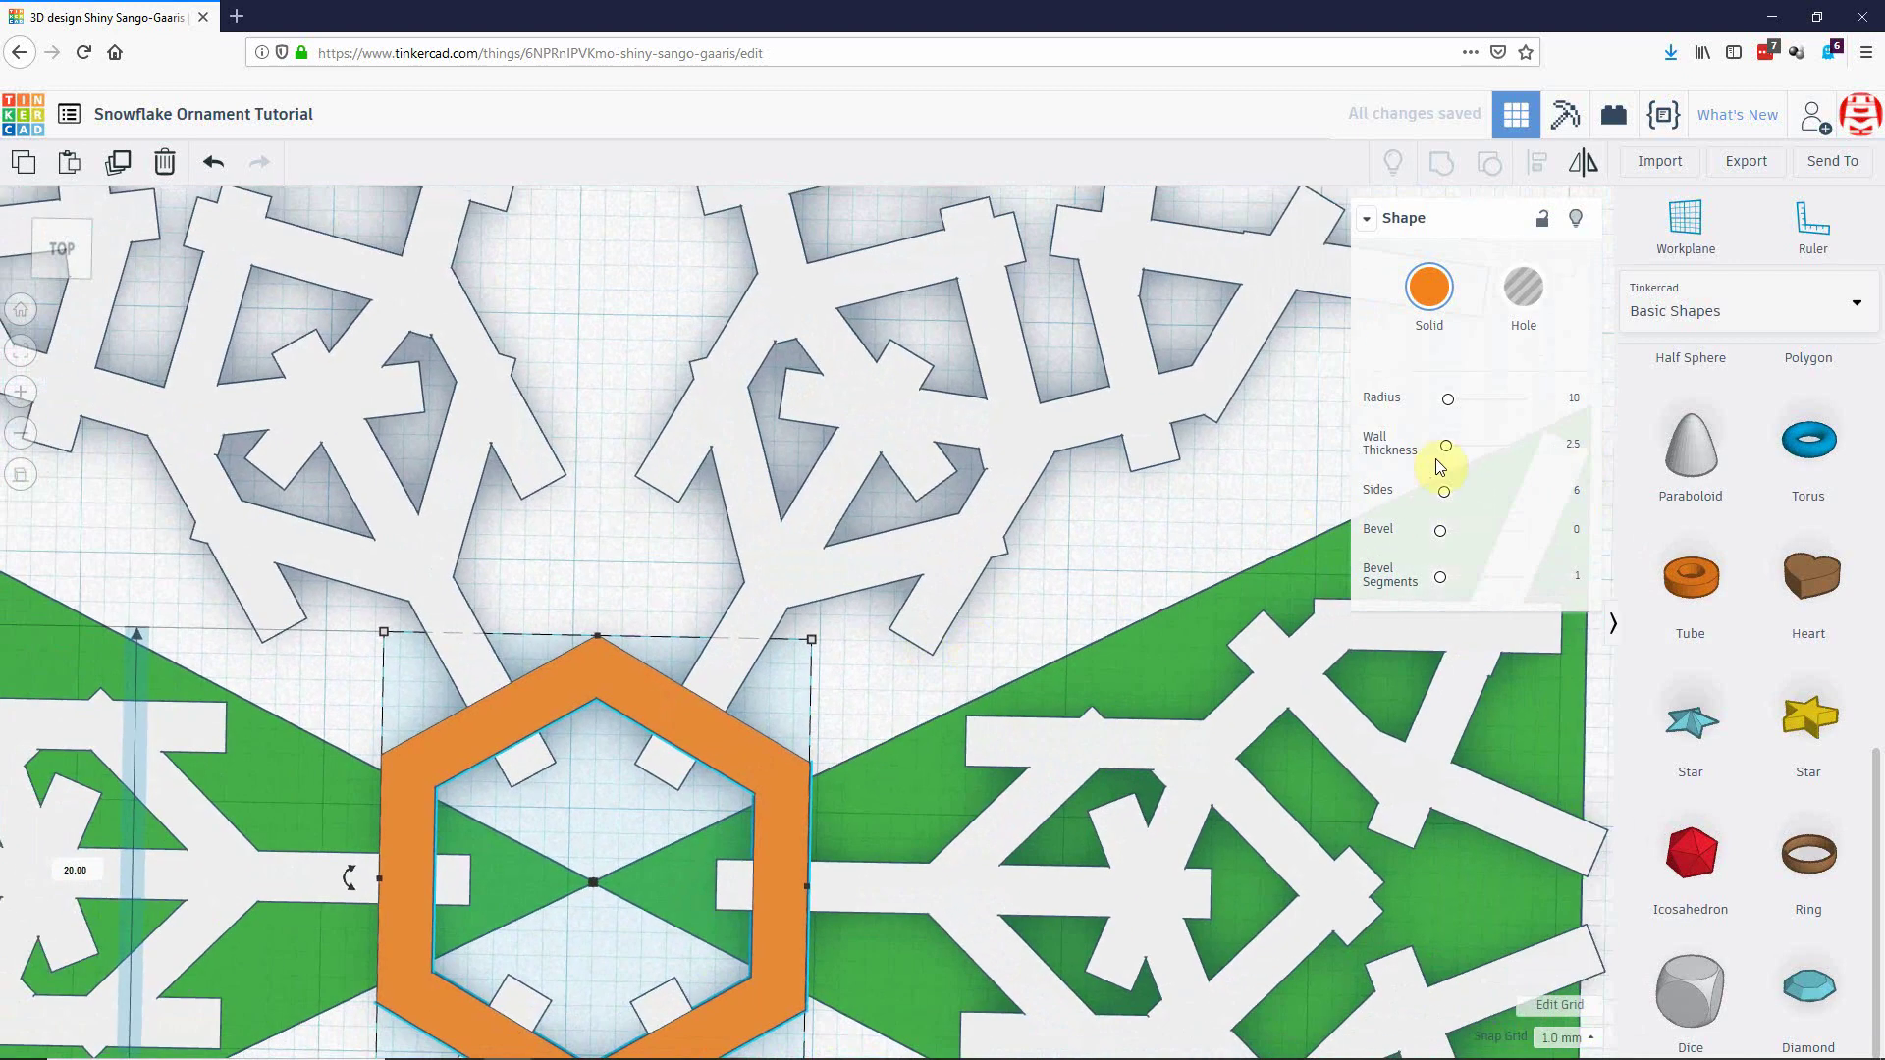
pyautogui.doubleClick(1574, 445)
pyautogui.write('2')
pyautogui.press('Return')
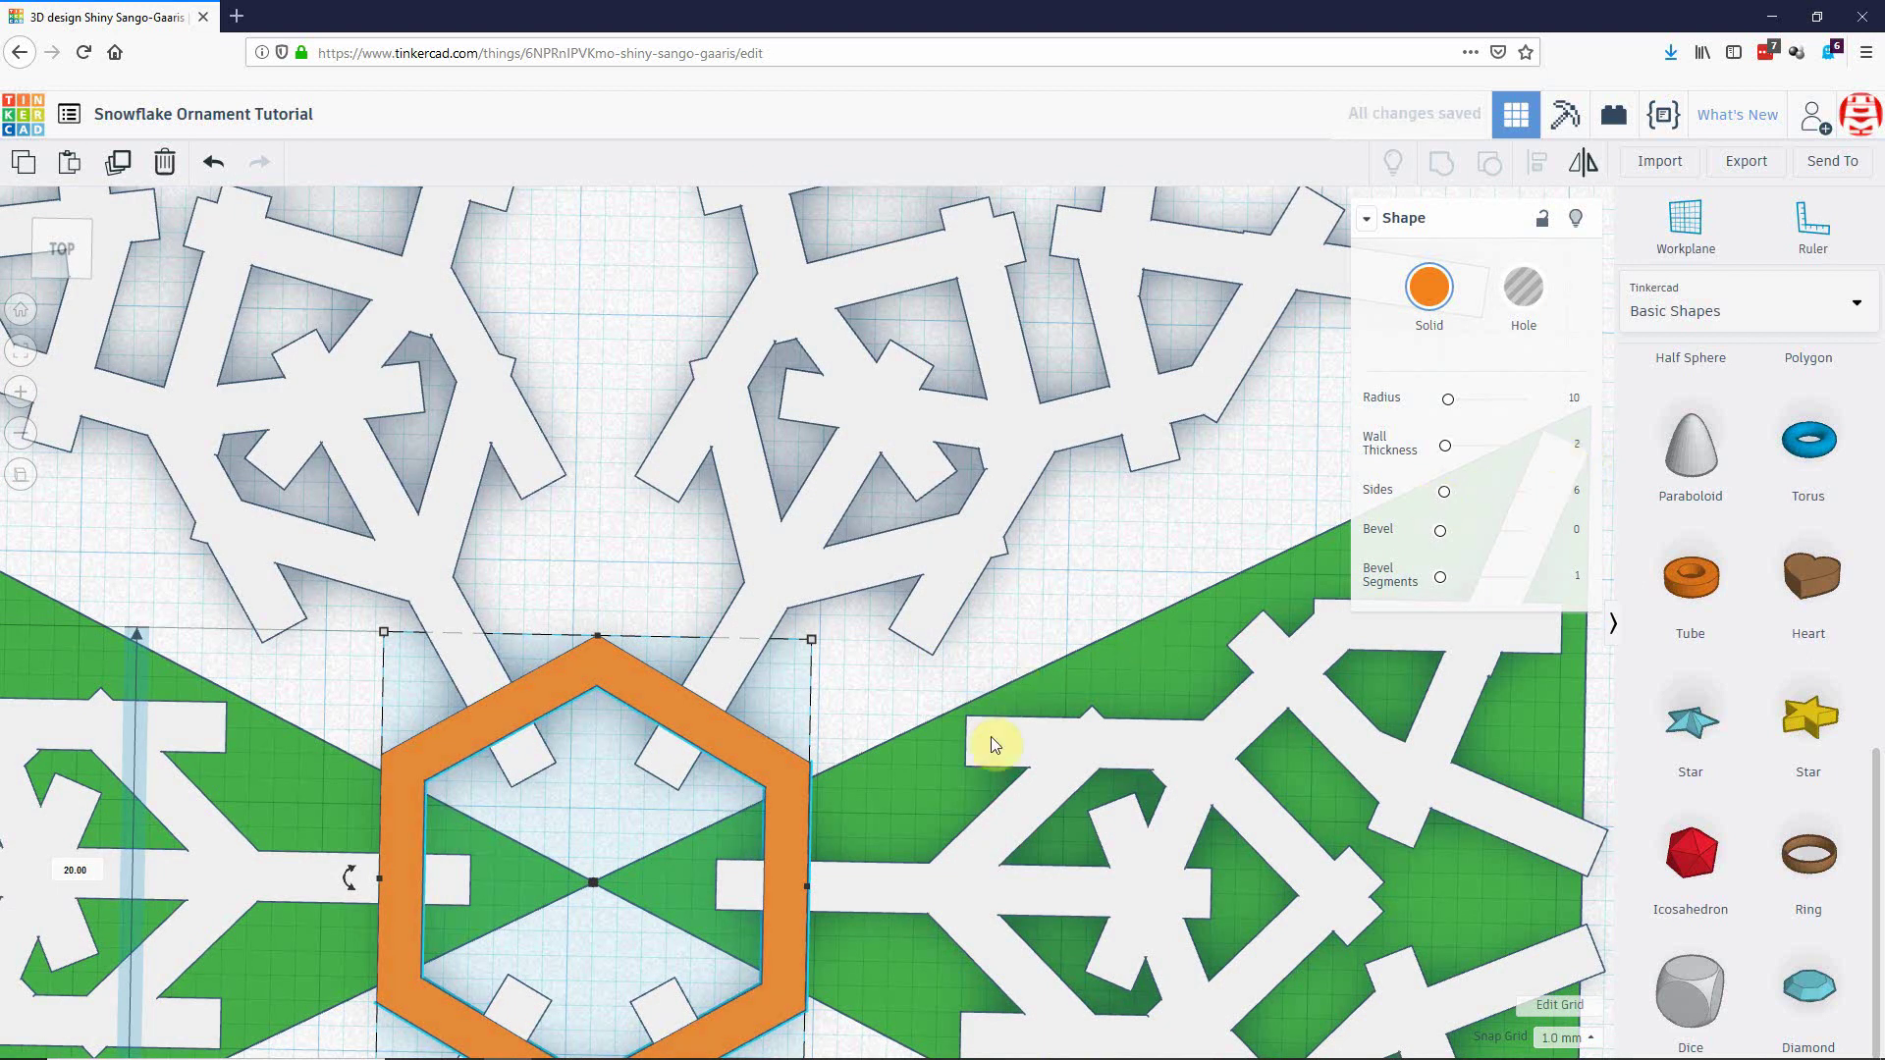
pyautogui.moveTo(992, 744); pyautogui.dragTo(725, 713, button='right')
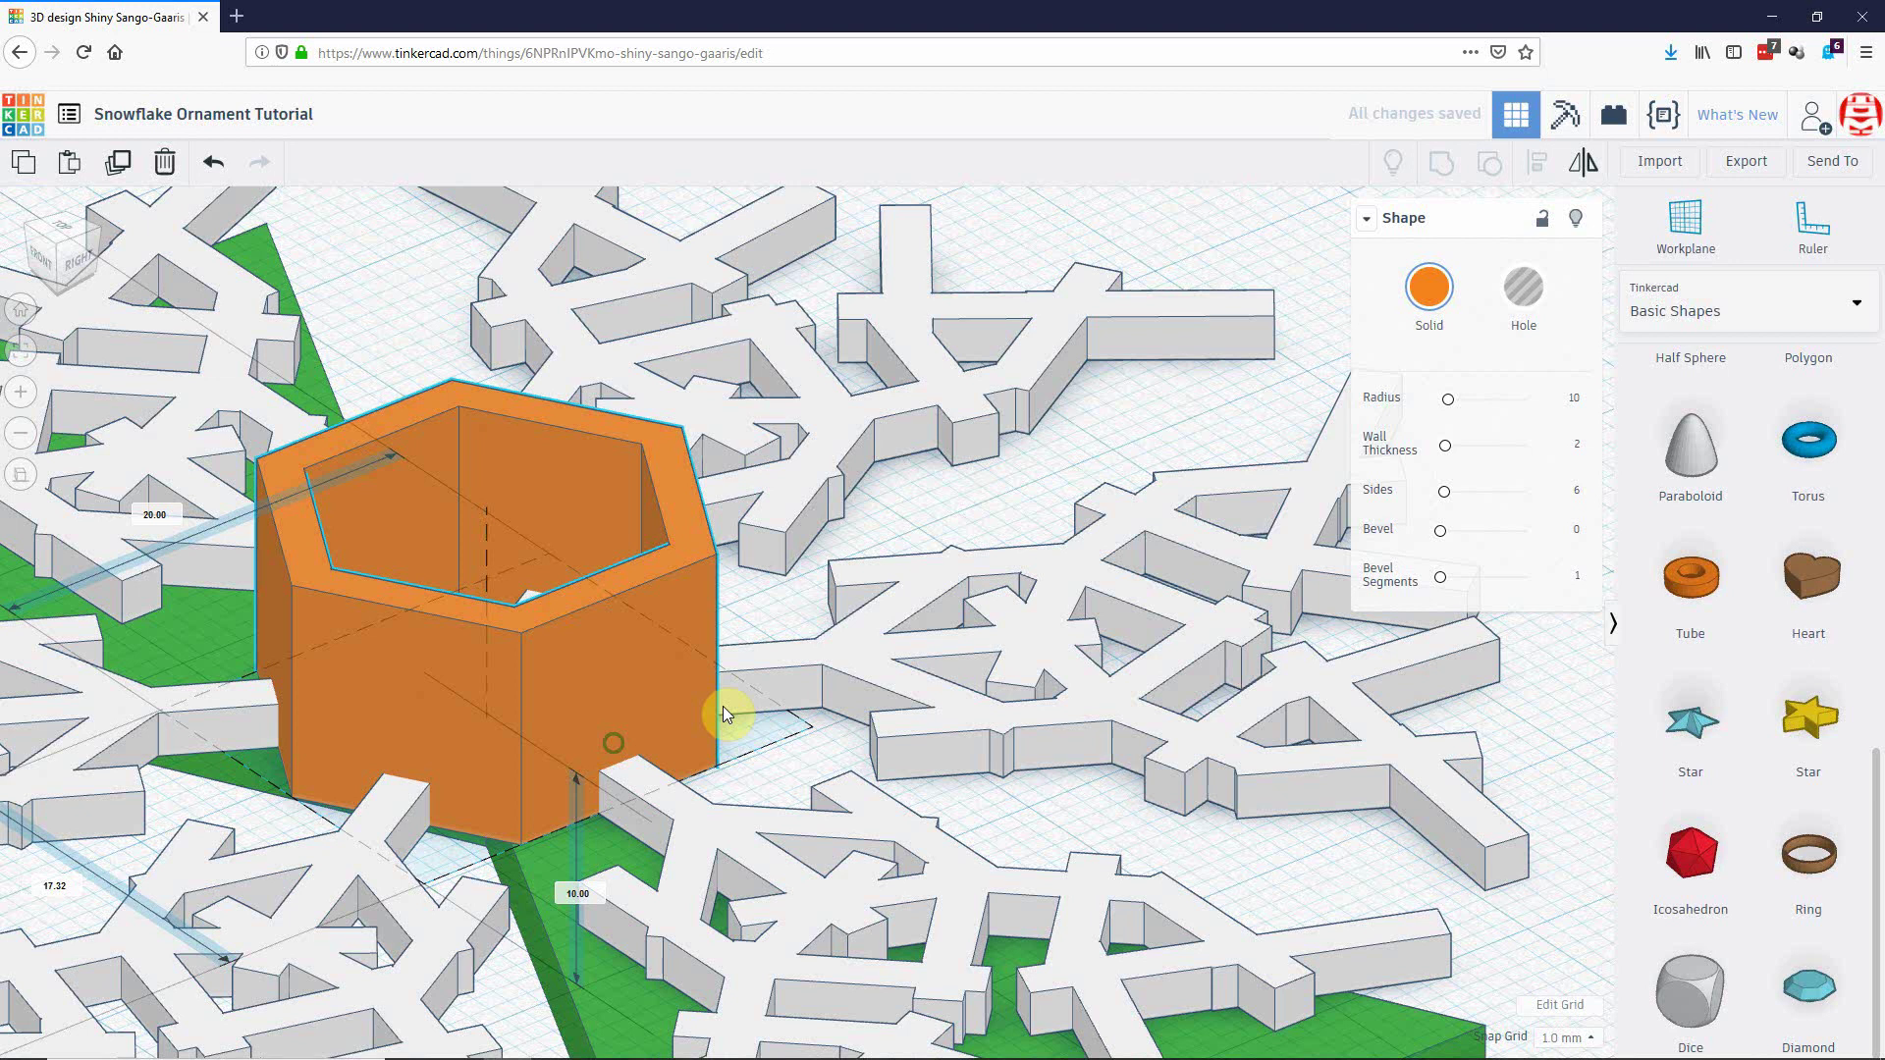
pyautogui.moveTo(722, 706); pyautogui.dragTo(894, 601, button='middle')
pyautogui.click(743, 786)
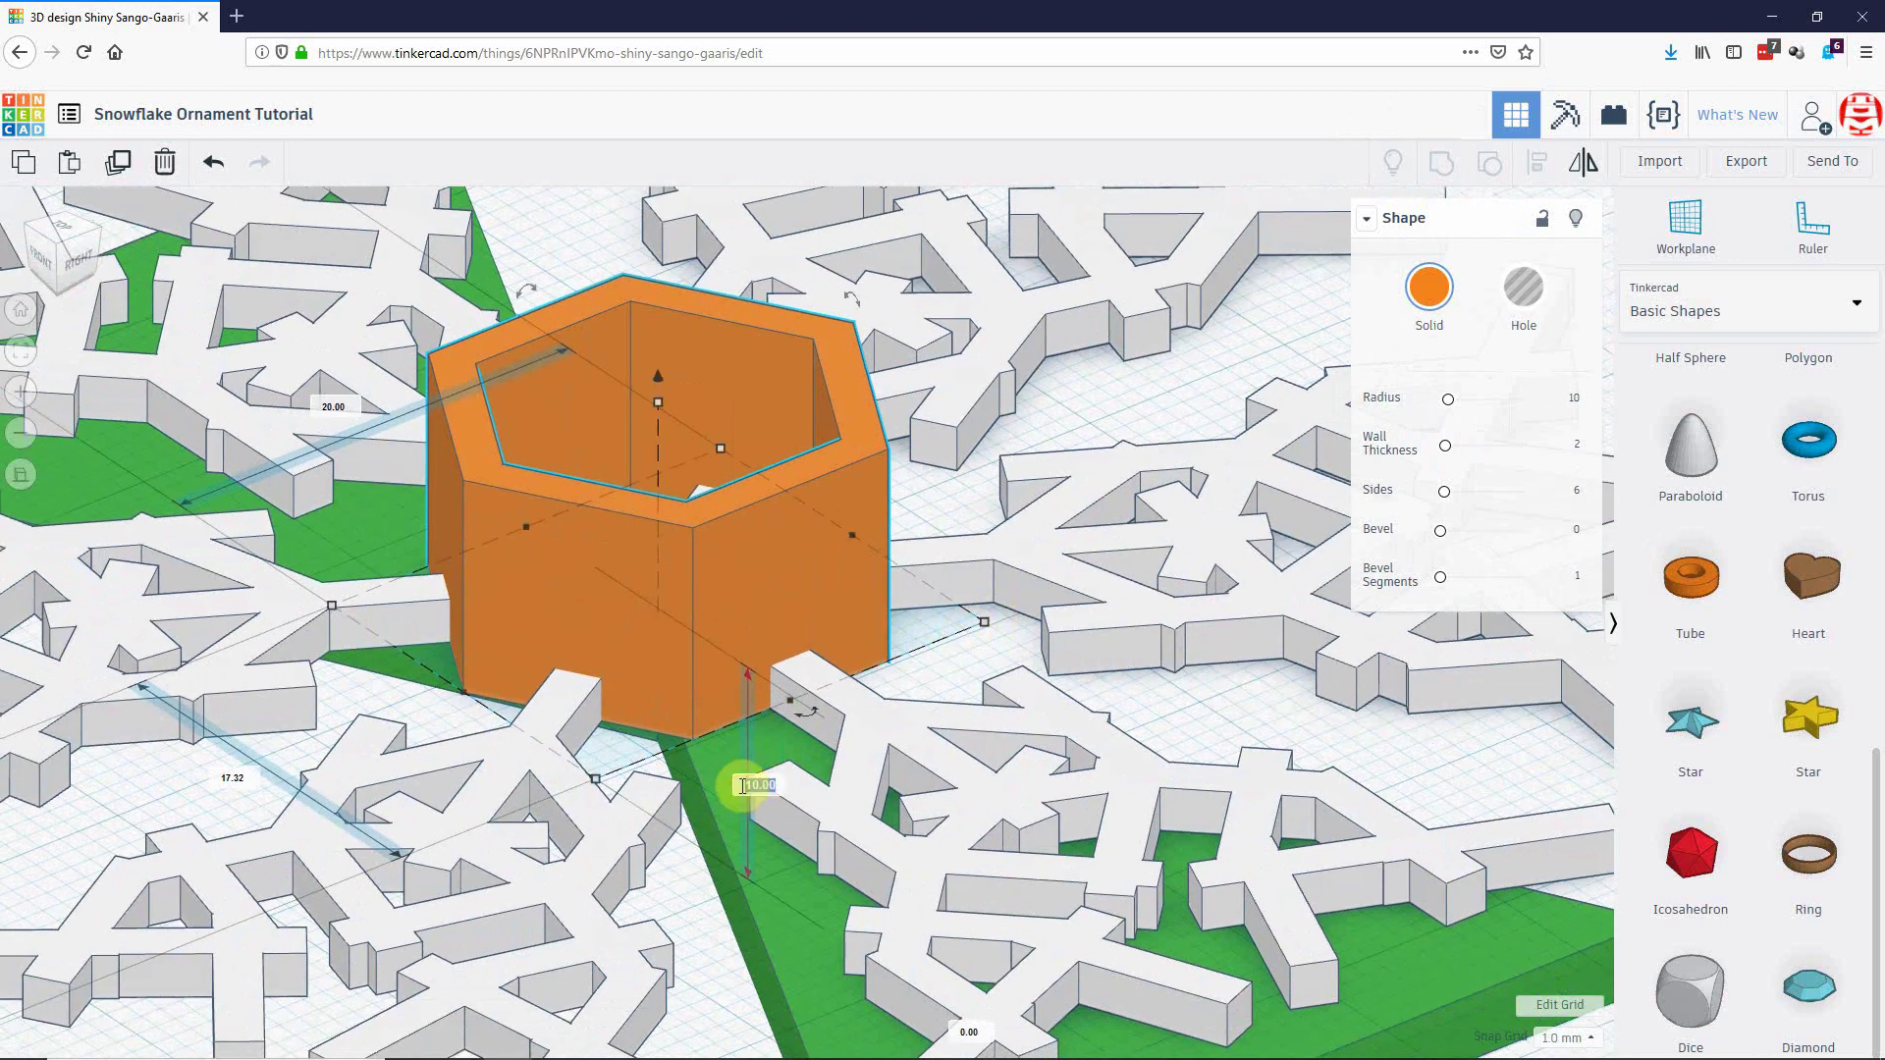
pyautogui.write('2')
pyautogui.press('Return')
# Color the central hexagonal tube white to match the branches and return to the top view.
pyautogui.moveTo(770, 755); pyautogui.dragTo(867, 823, button='right')
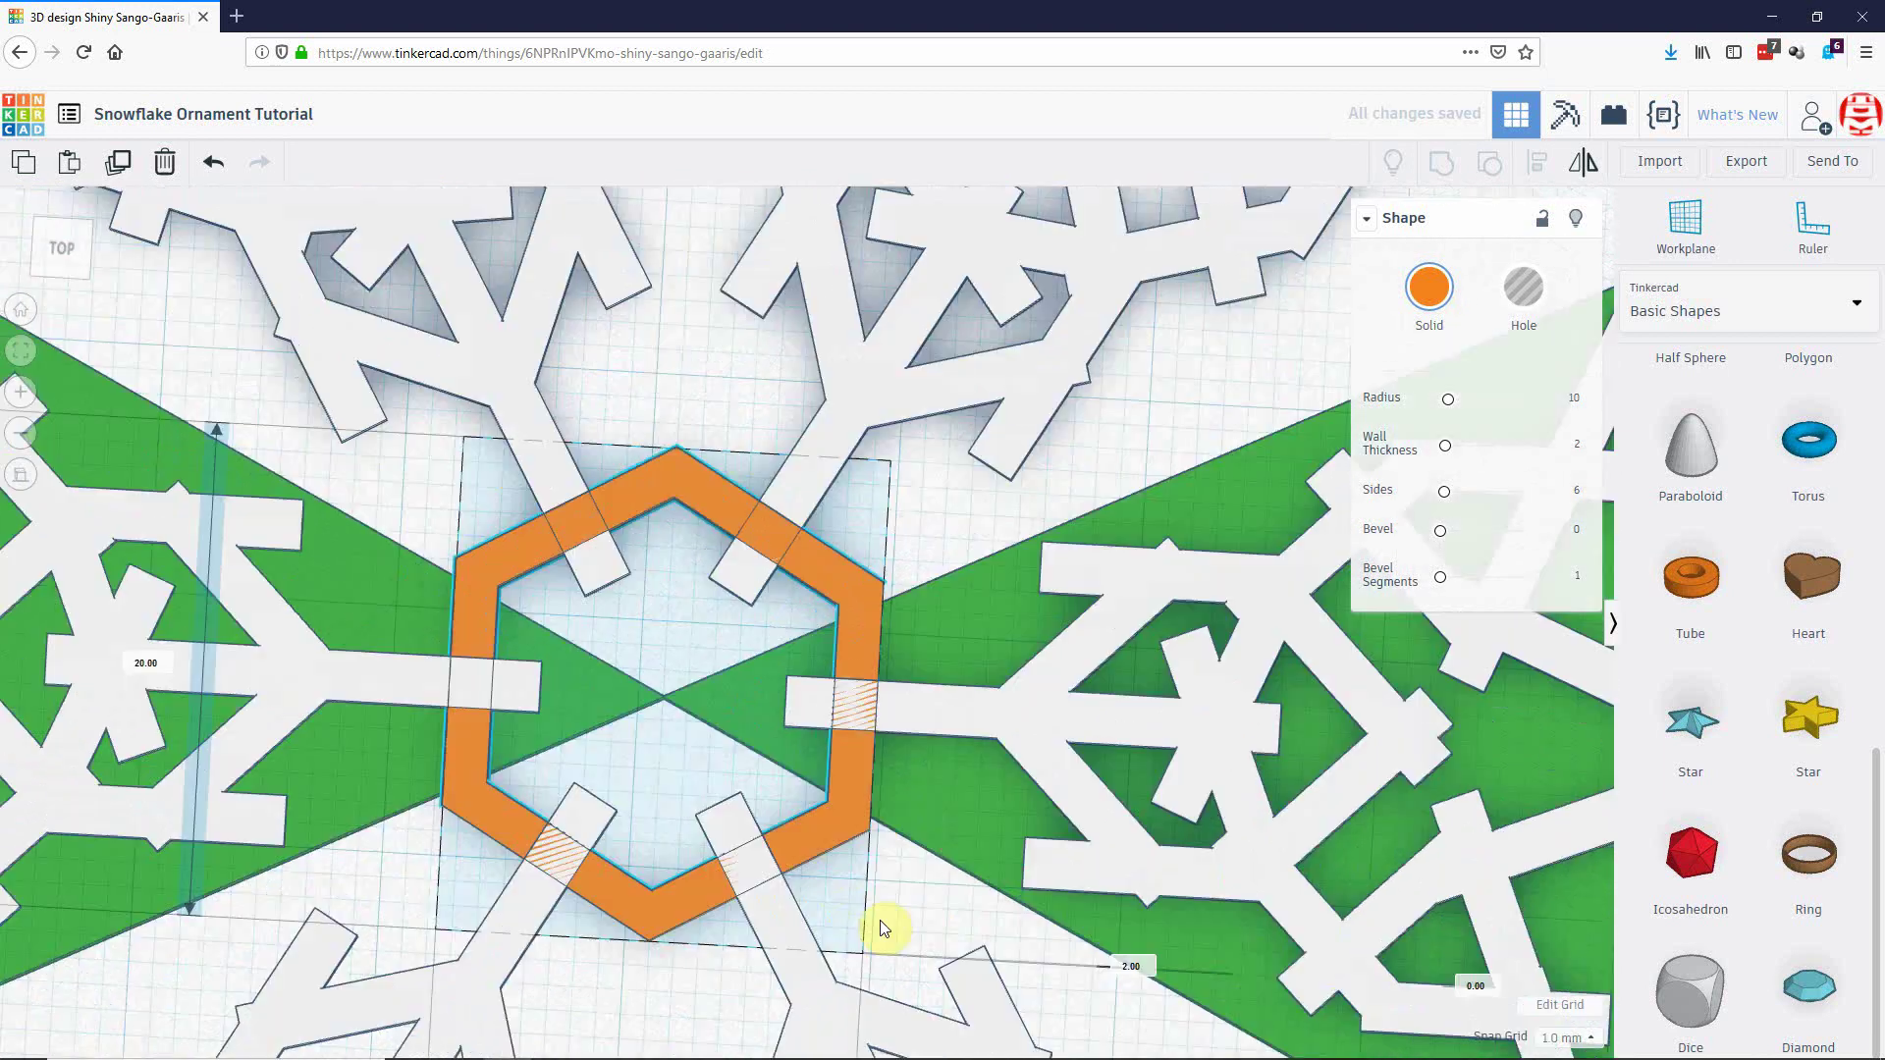
pyautogui.scroll(-6, 879, 920)
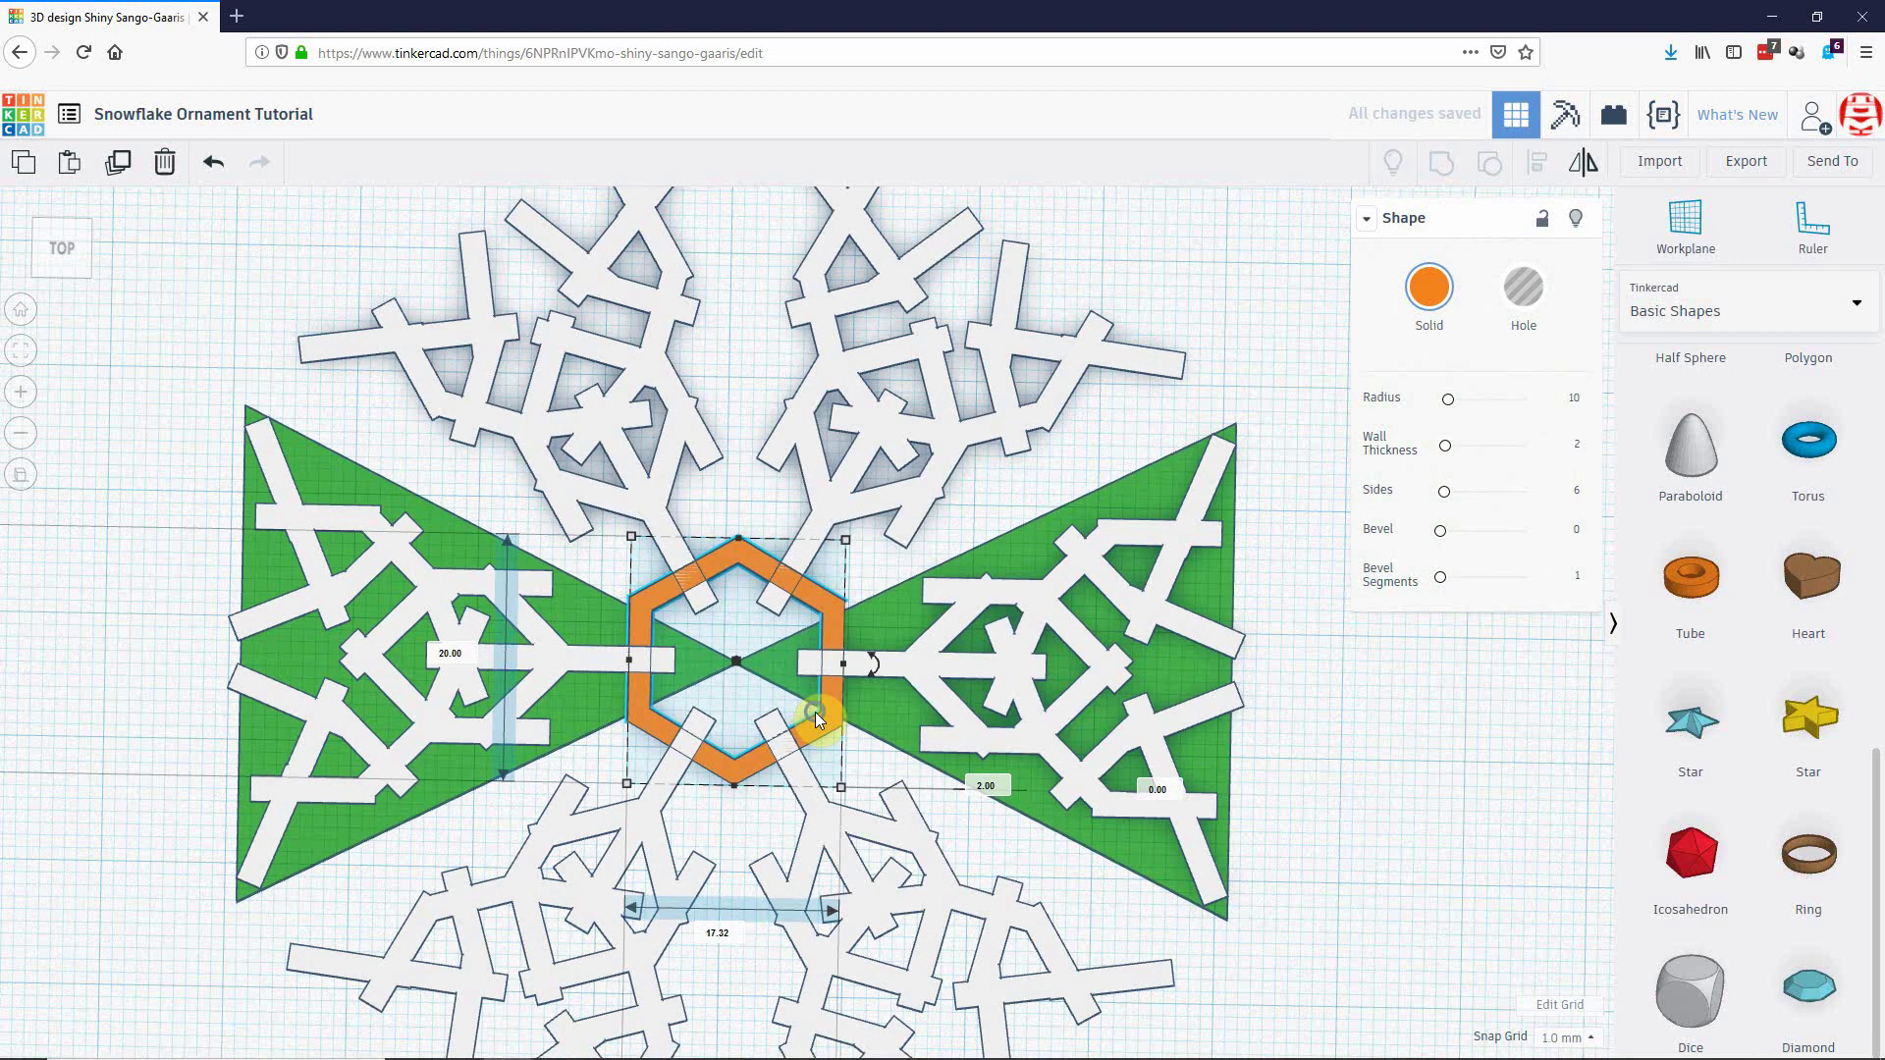
pyautogui.moveTo(815, 713); pyautogui.dragTo(822, 757, button='right')
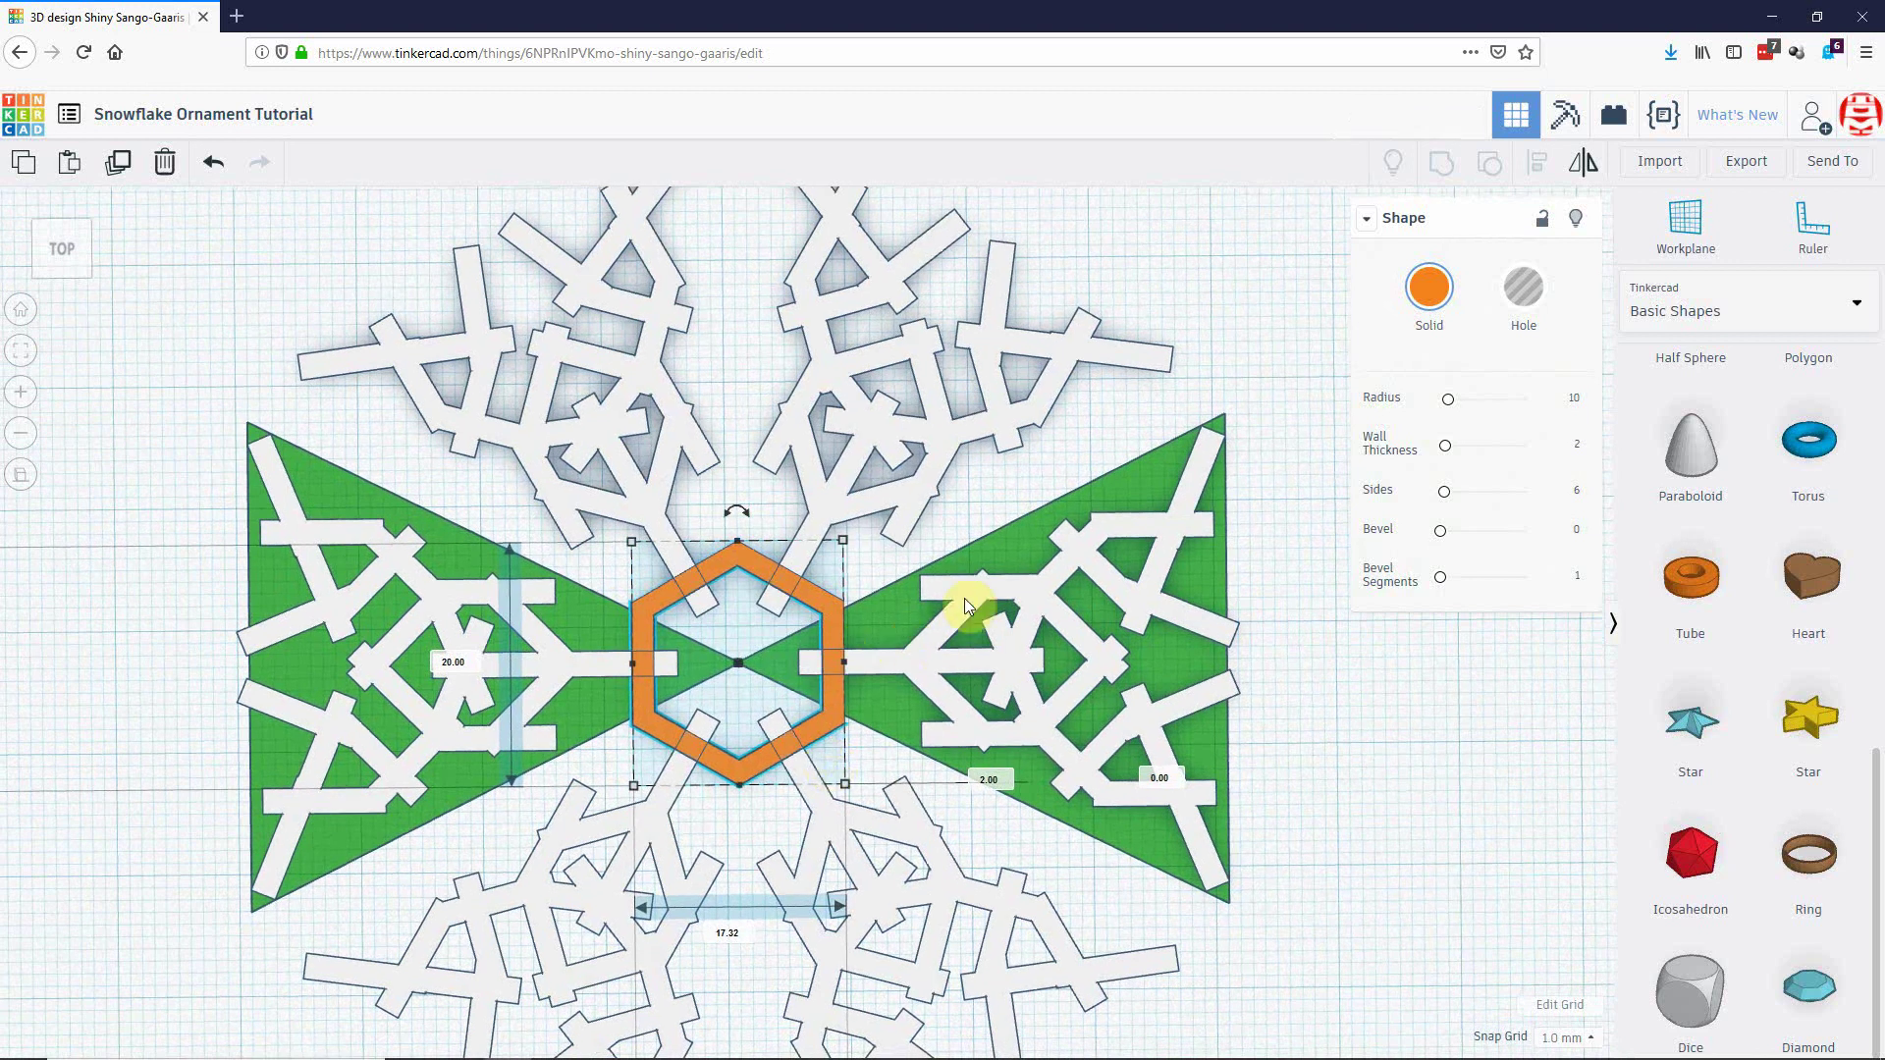
pyautogui.click(1430, 287)
pyautogui.click(1752, 456)
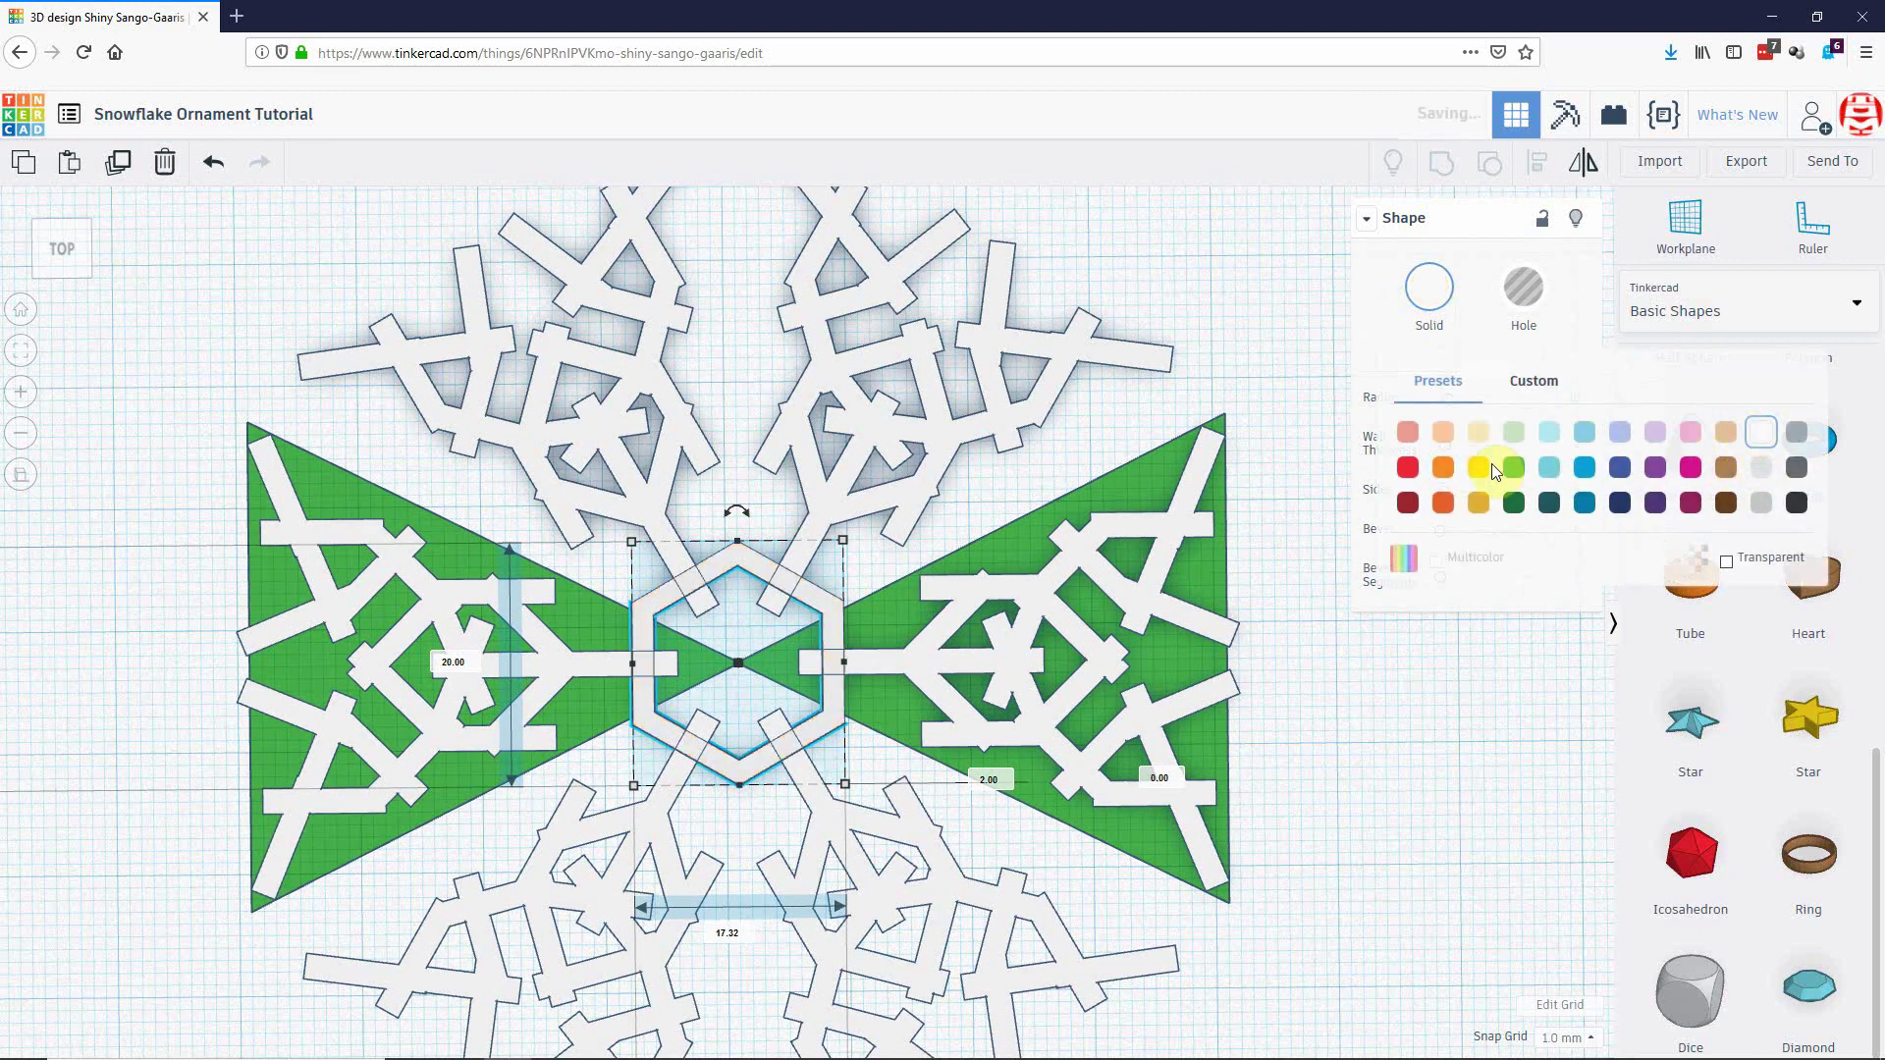
pyautogui.click(52, 245)
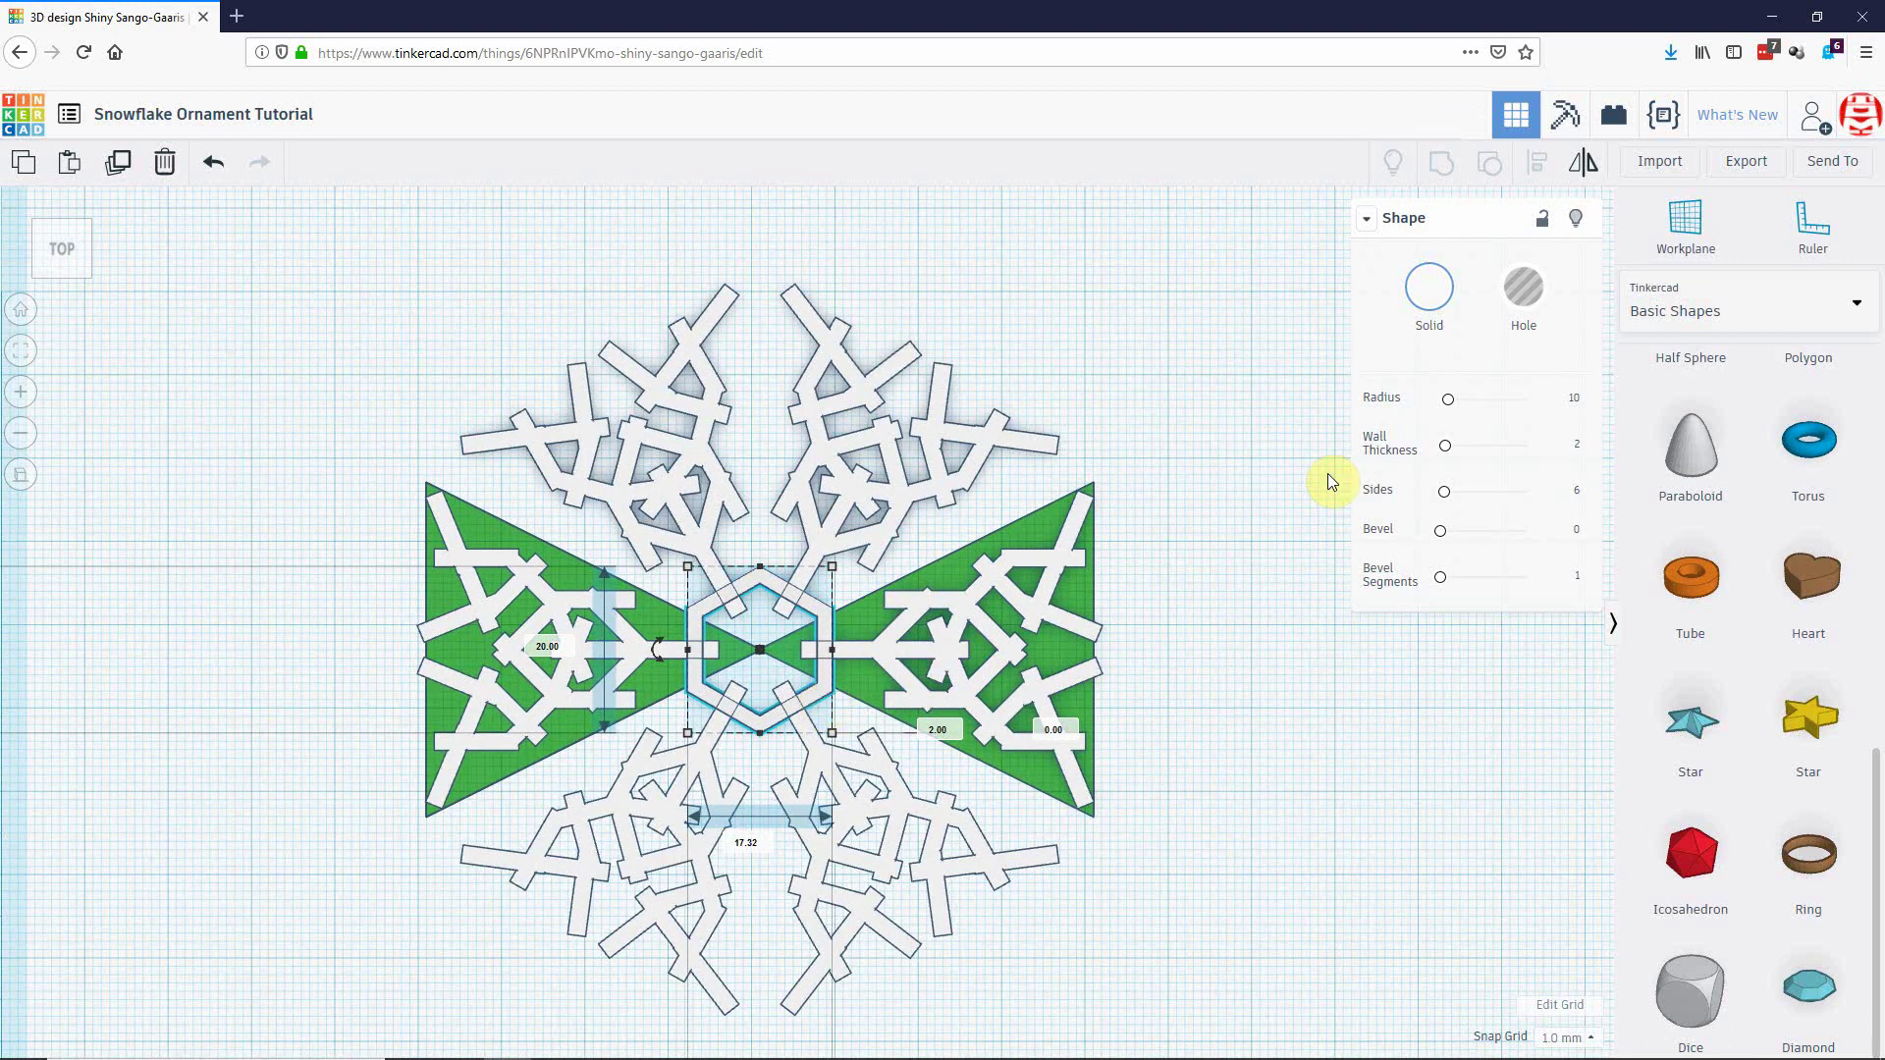
# Set the hexagonal tube's radius to 12, duplicate it in place and give the copy a radius of 6.
pyautogui.click(1570, 398)
pyautogui.write('12')
pyautogui.press('Return')
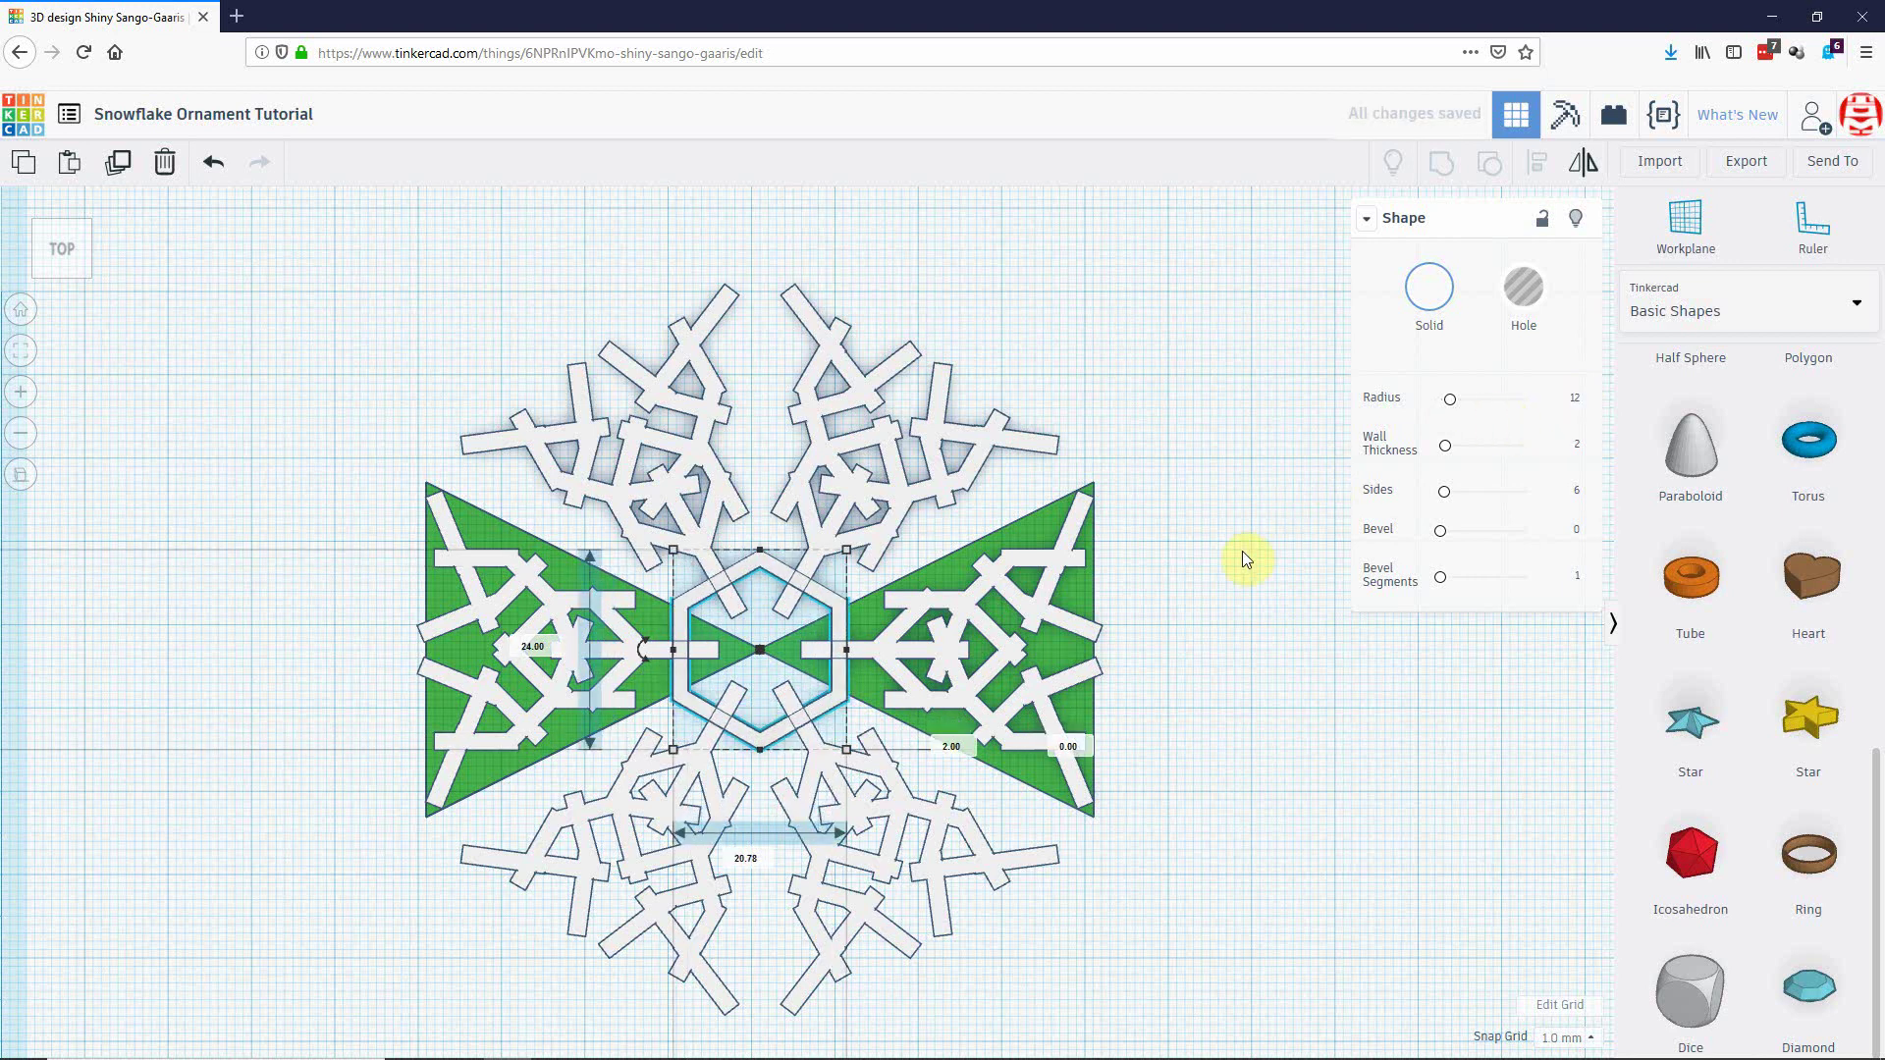
pyautogui.click(1575, 400)
pyautogui.write('6')
pyautogui.press('Return')
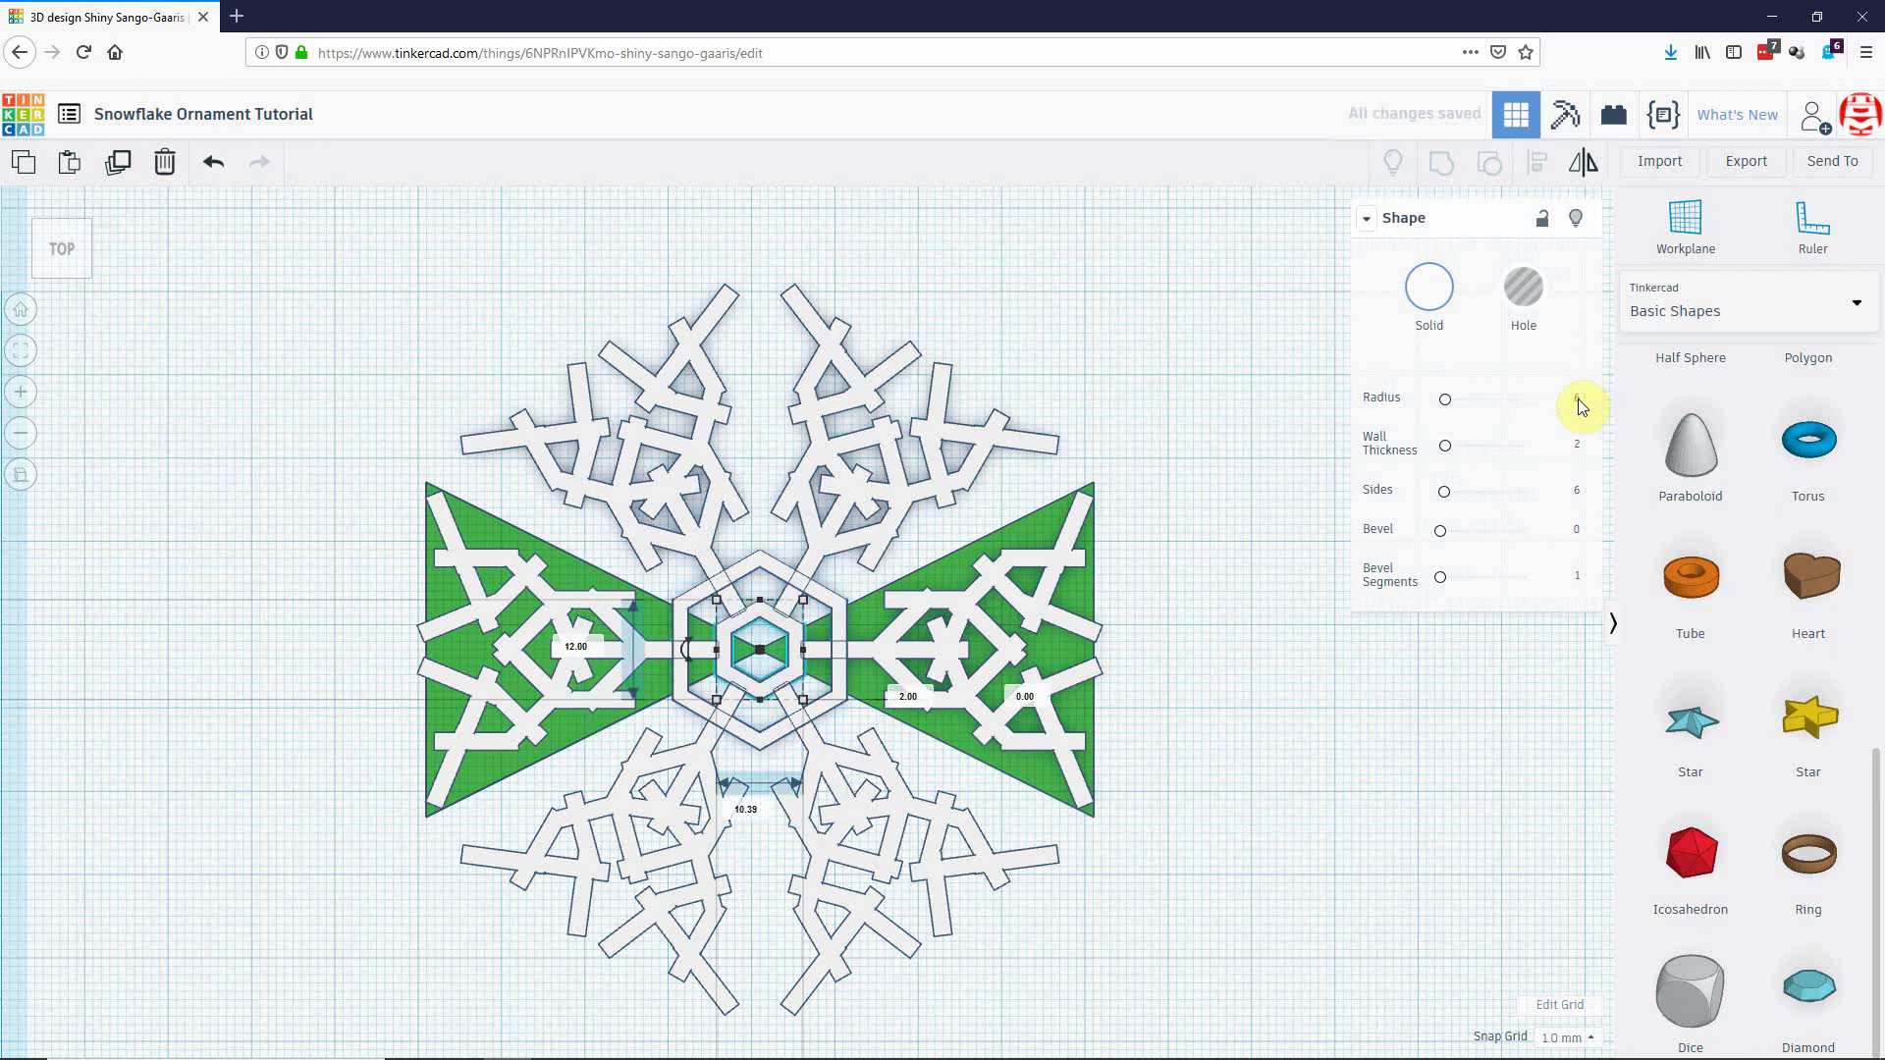
pyautogui.click(1316, 710)
# Group the six branches and both hexagonal rings into one snowflake shape.
pyautogui.moveTo(1316, 711); pyautogui.dragTo(1172, 560, button='right')
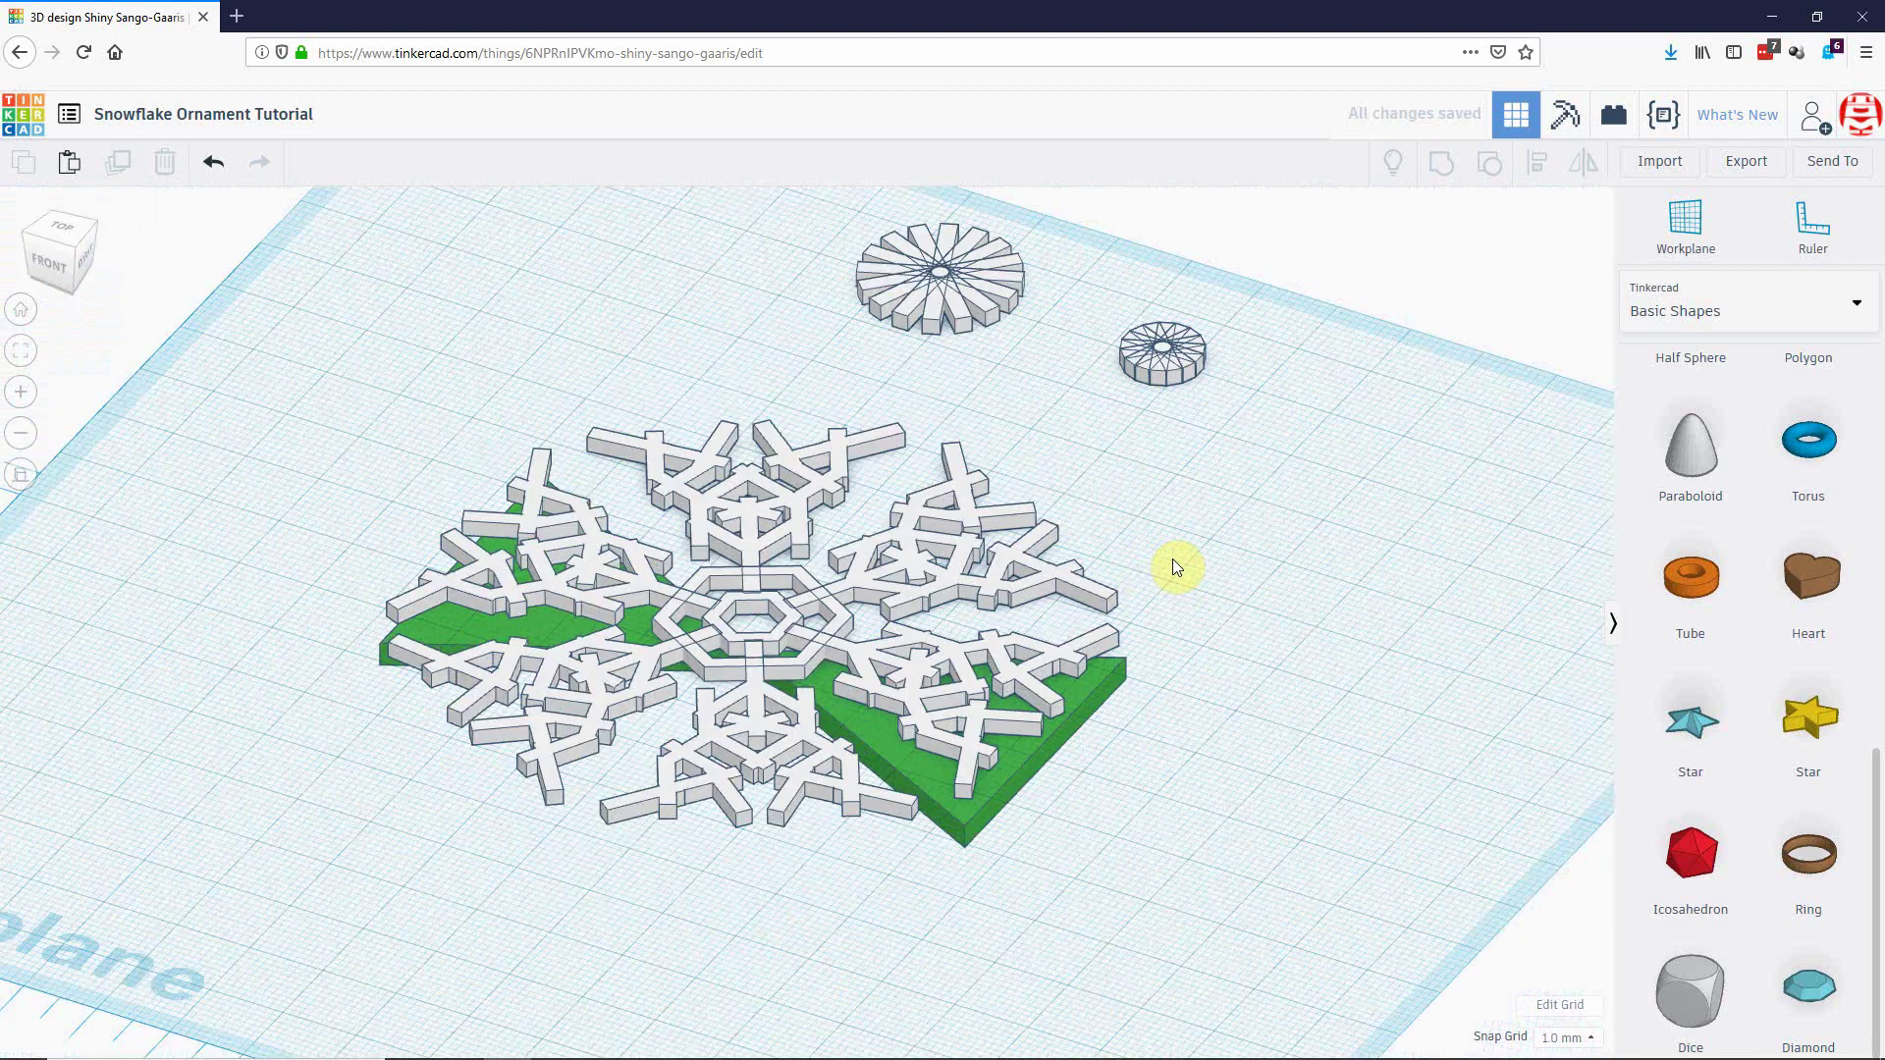
pyautogui.moveTo(500, 388); pyautogui.dragTo(968, 852)
pyautogui.hotkey('ctrl', 'g')
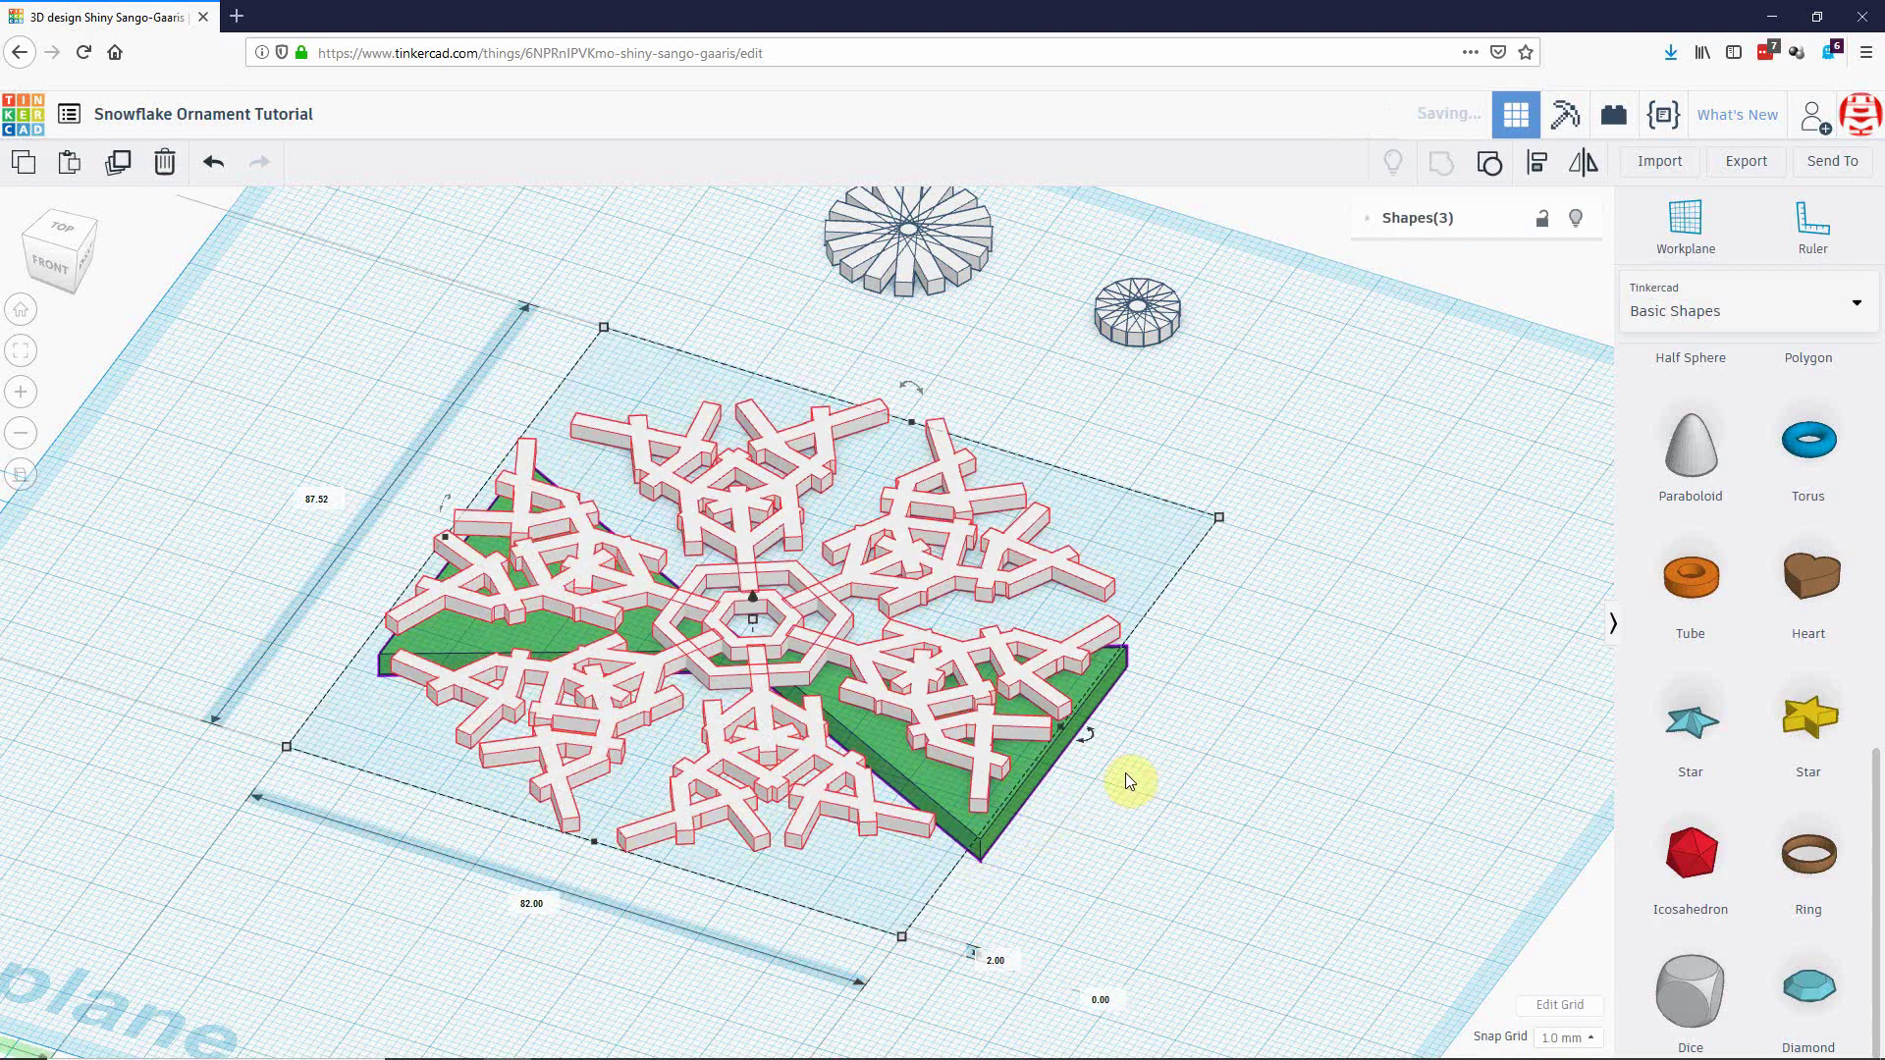
pyautogui.scroll(-1, 1139, 762)
pyautogui.moveTo(1133, 740); pyautogui.dragTo(1197, 795, button='right')
pyautogui.click(1146, 790)
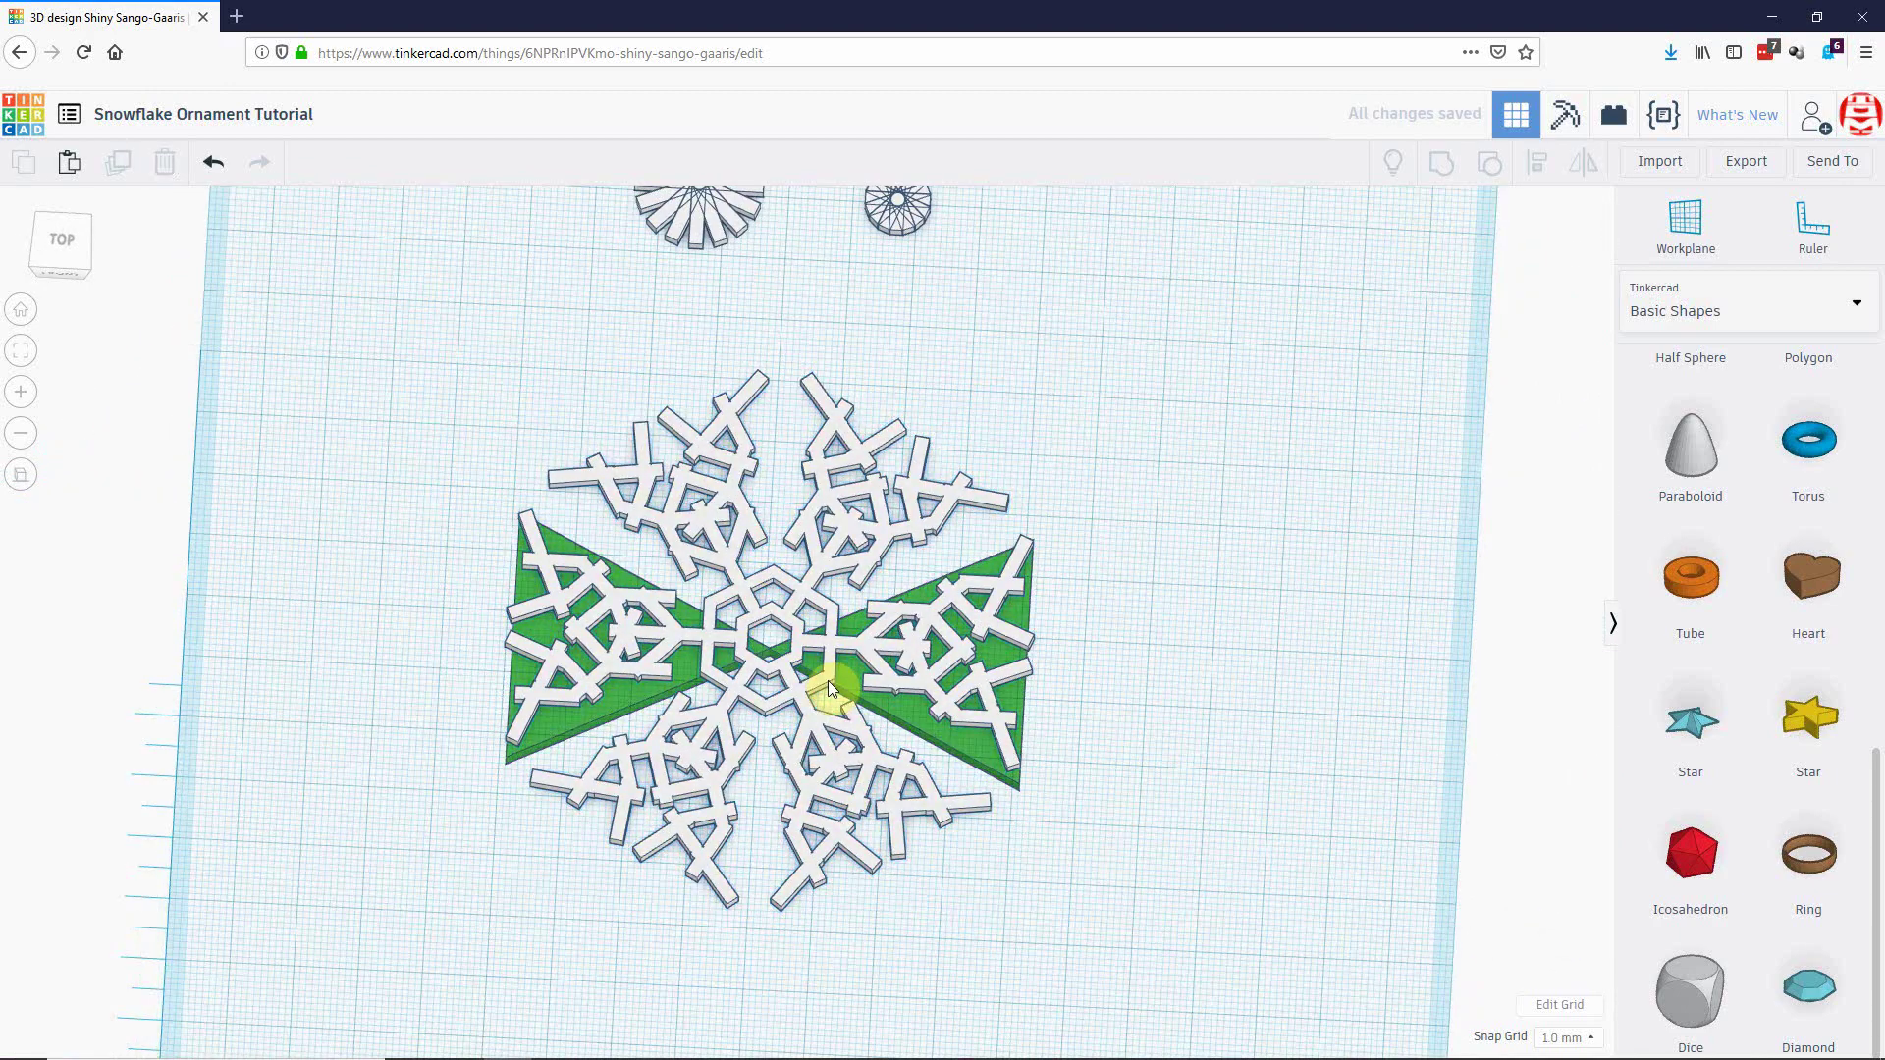
# Move the grouped snowflake right, off the center of the guide triangles, and check it from above.
pyautogui.moveTo(828, 680); pyautogui.dragTo(1300, 686)
pyautogui.moveTo(1216, 724); pyautogui.dragTo(1121, 906, button='right')
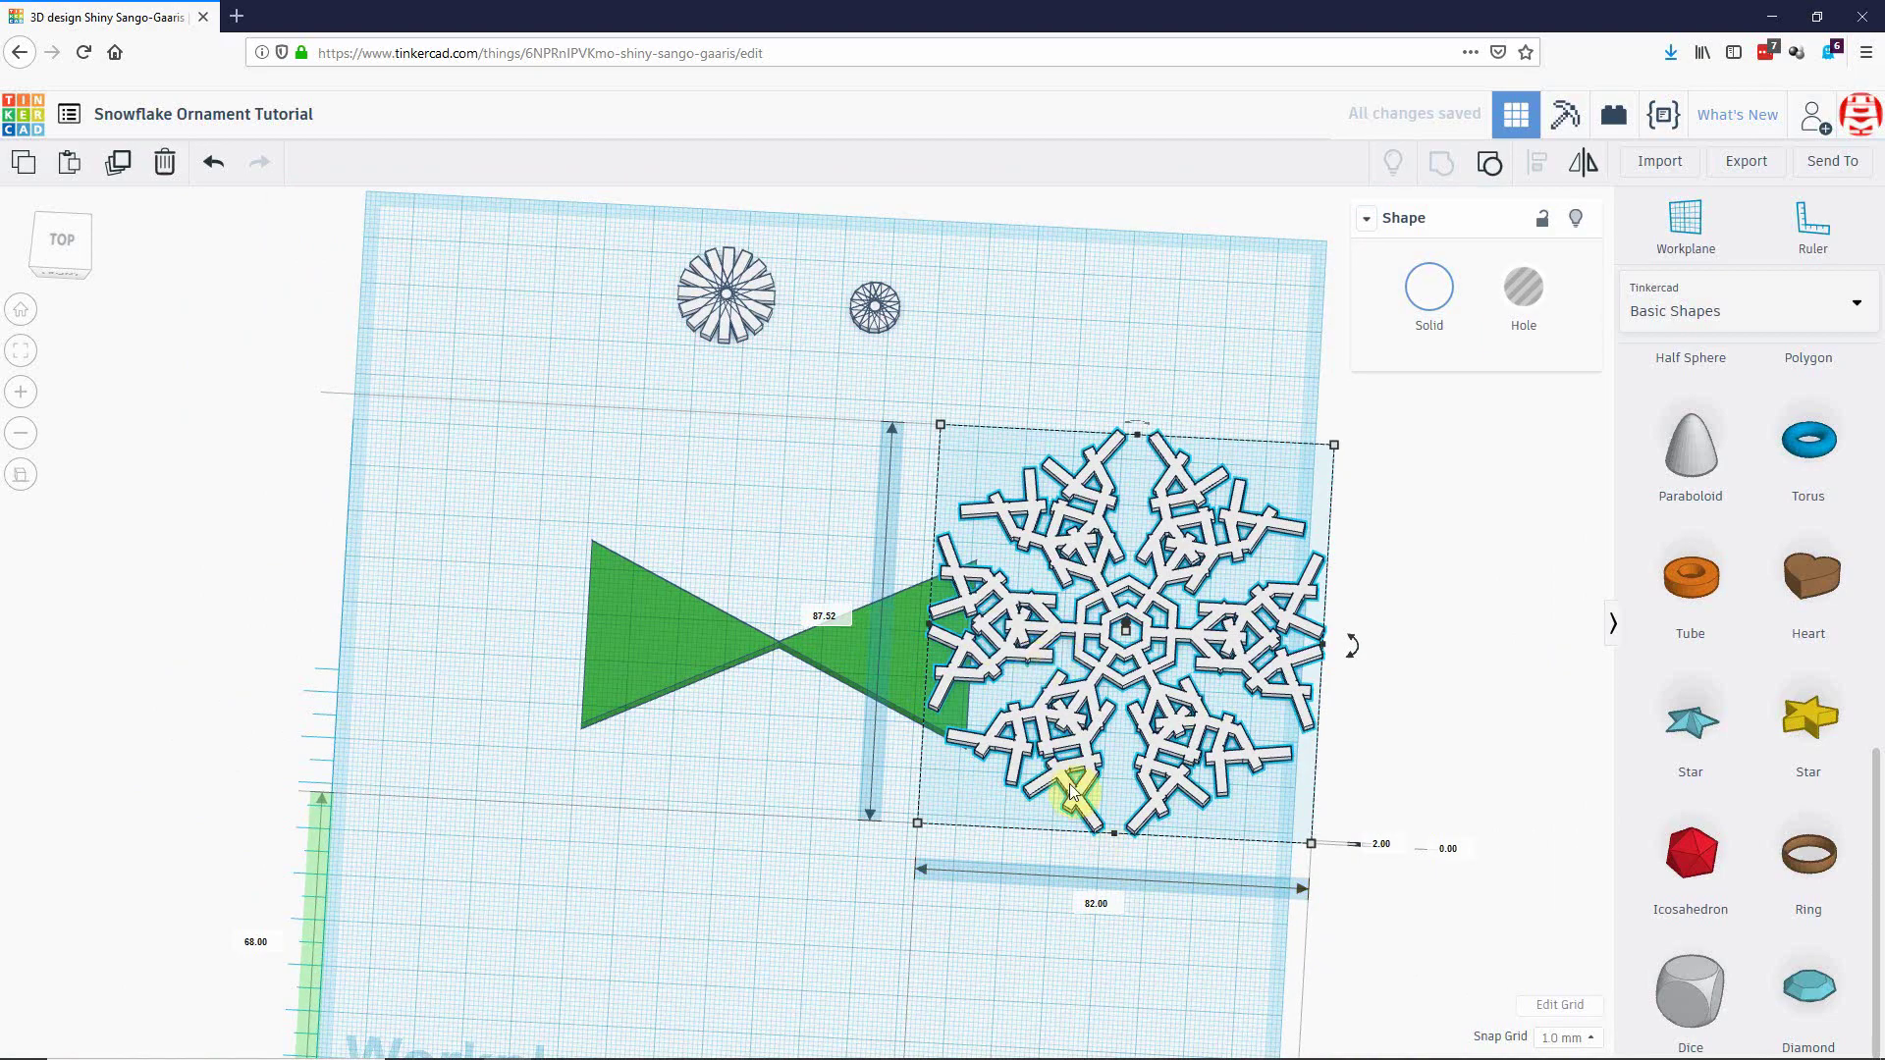
pyautogui.moveTo(1073, 792); pyautogui.dragTo(469, 756, button='right')
pyautogui.click(488, 727)
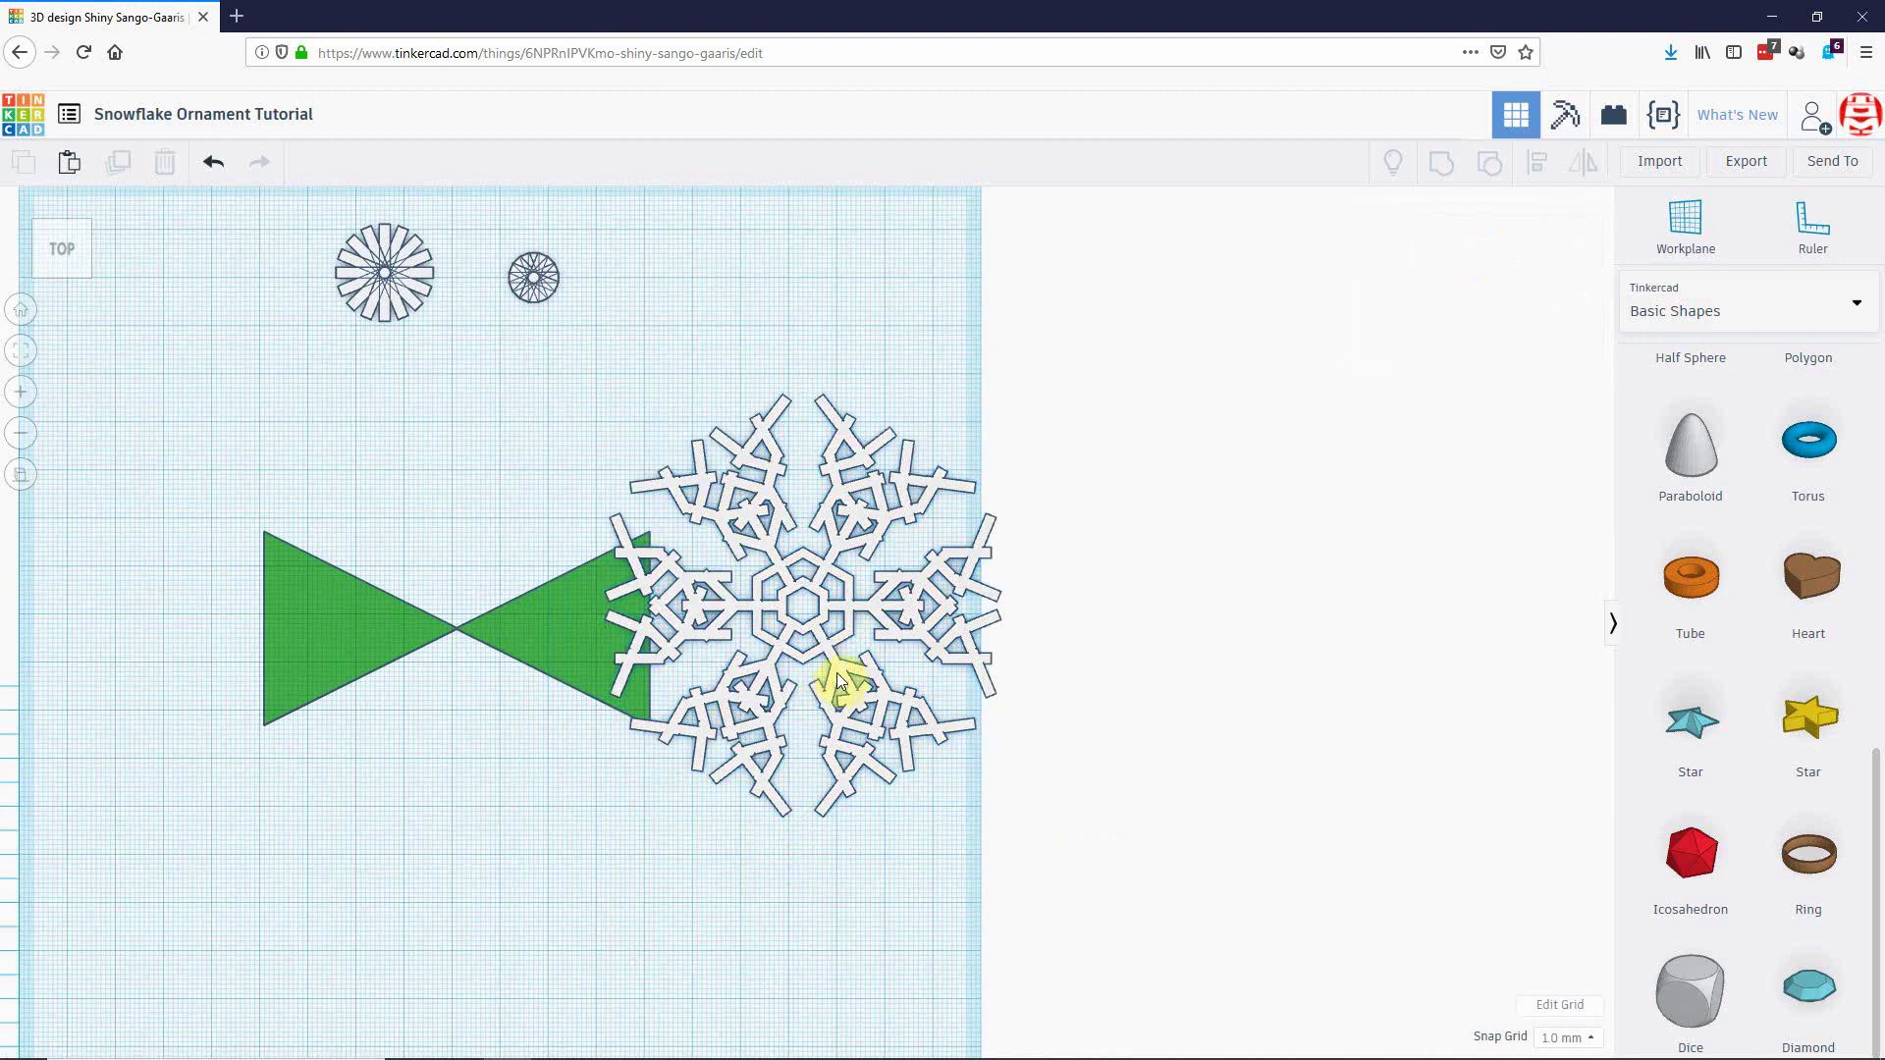
# Place a tube centered above the snowflake's top branches as a hanging loop and set its radius to 5.
pyautogui.scroll(2, 801, 693)
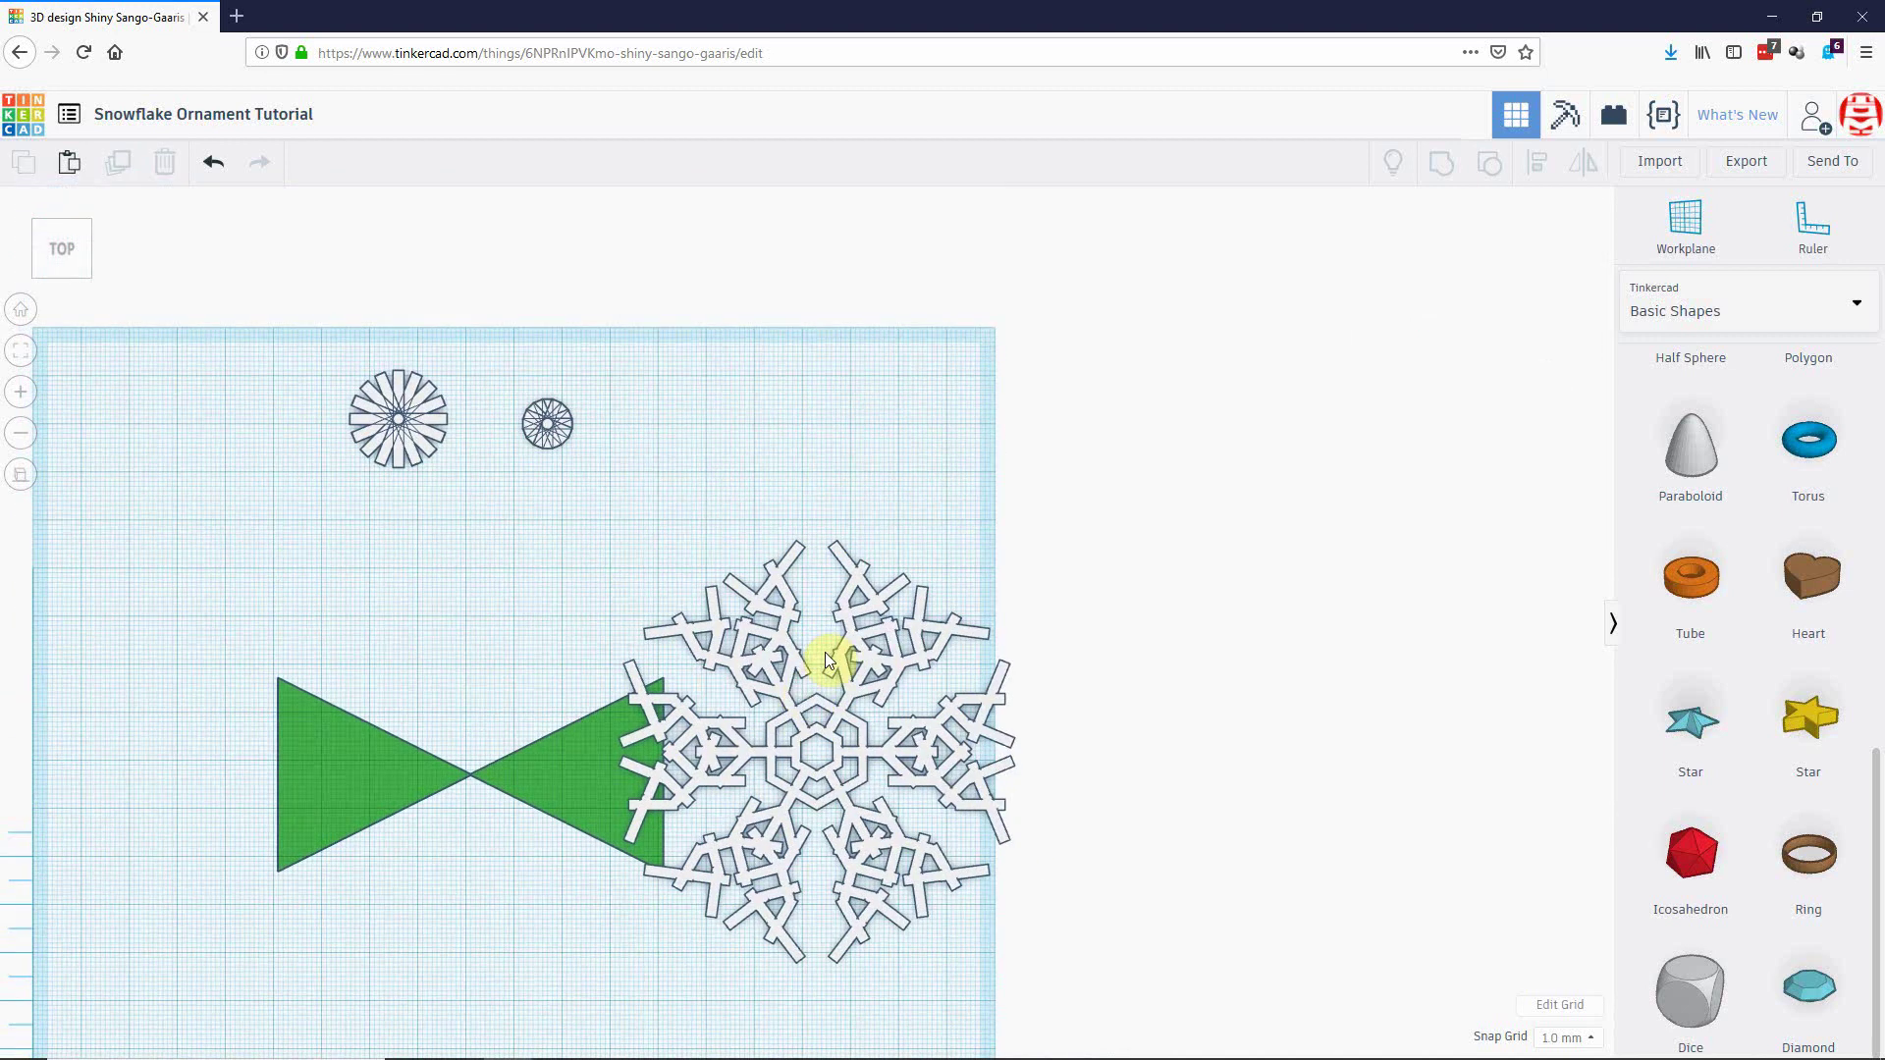
pyautogui.scroll(1, 825, 651)
pyautogui.moveTo(798, 550); pyautogui.dragTo(789, 675, button='middle')
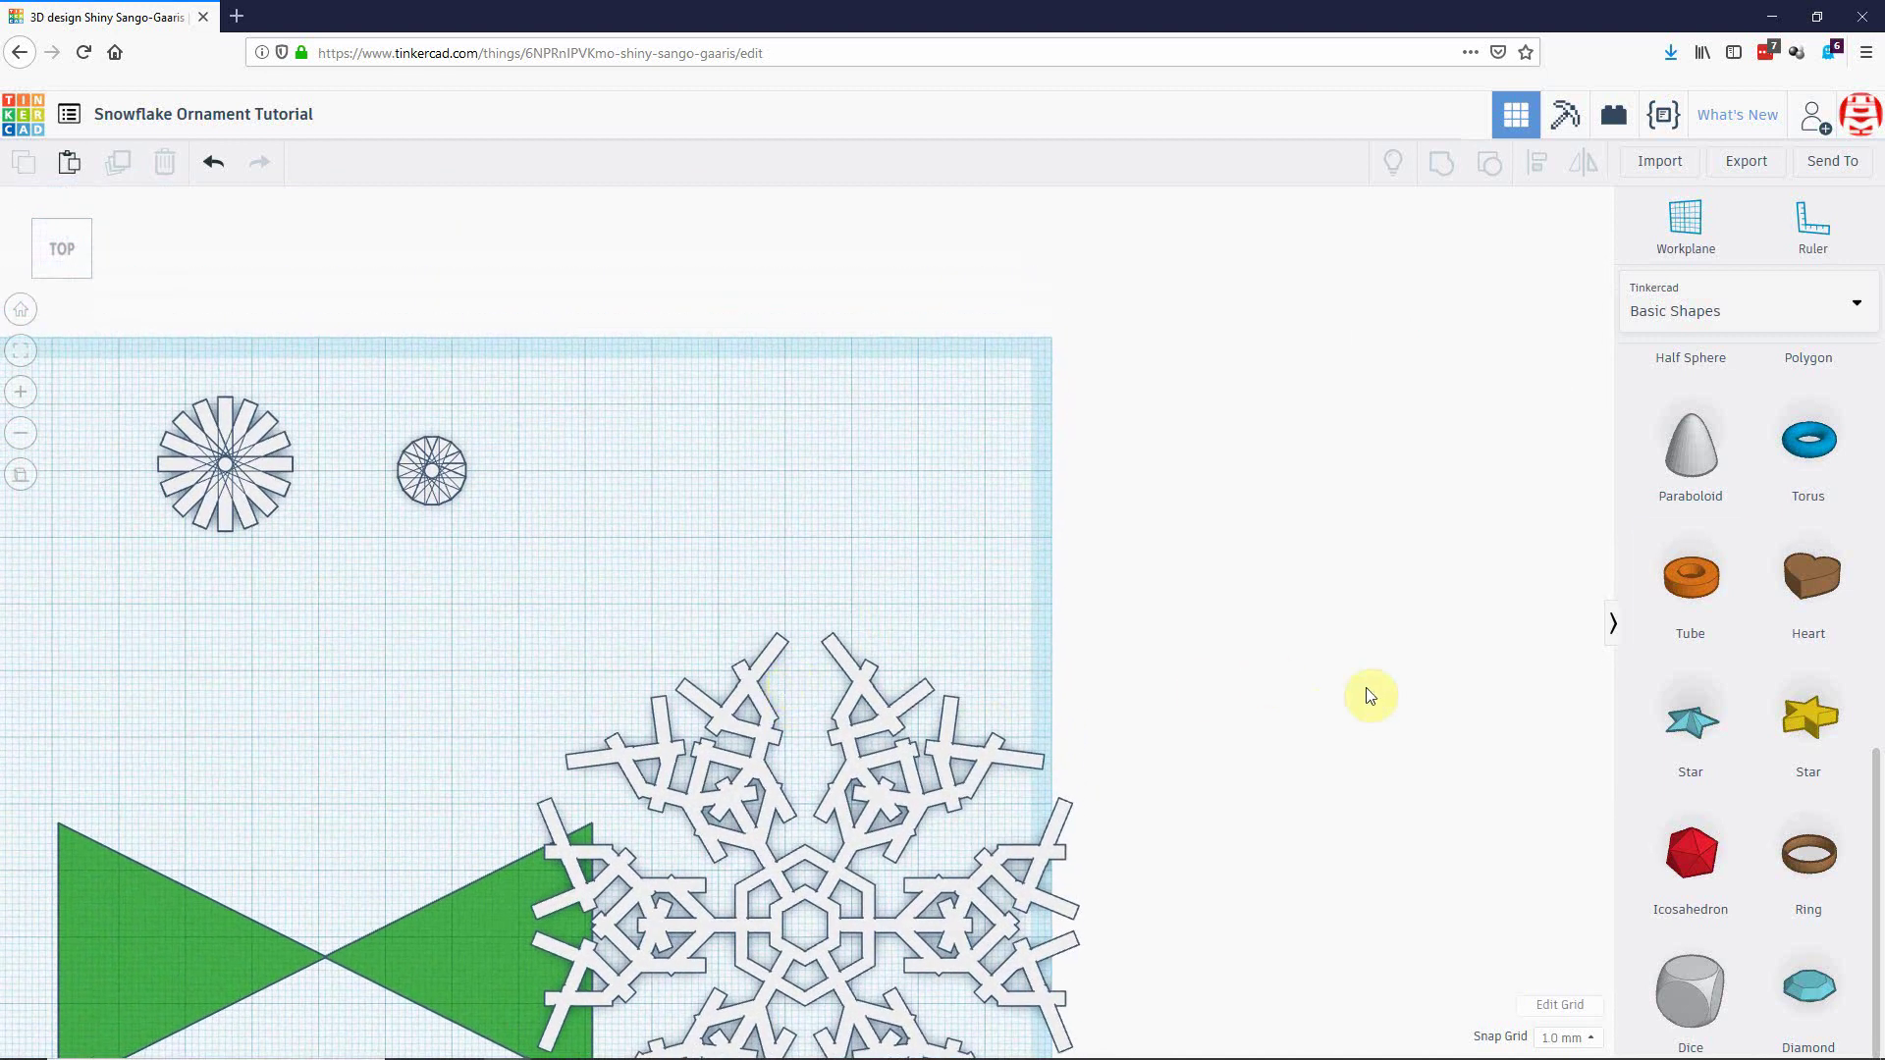
pyautogui.moveTo(1704, 599); pyautogui.dragTo(805, 604)
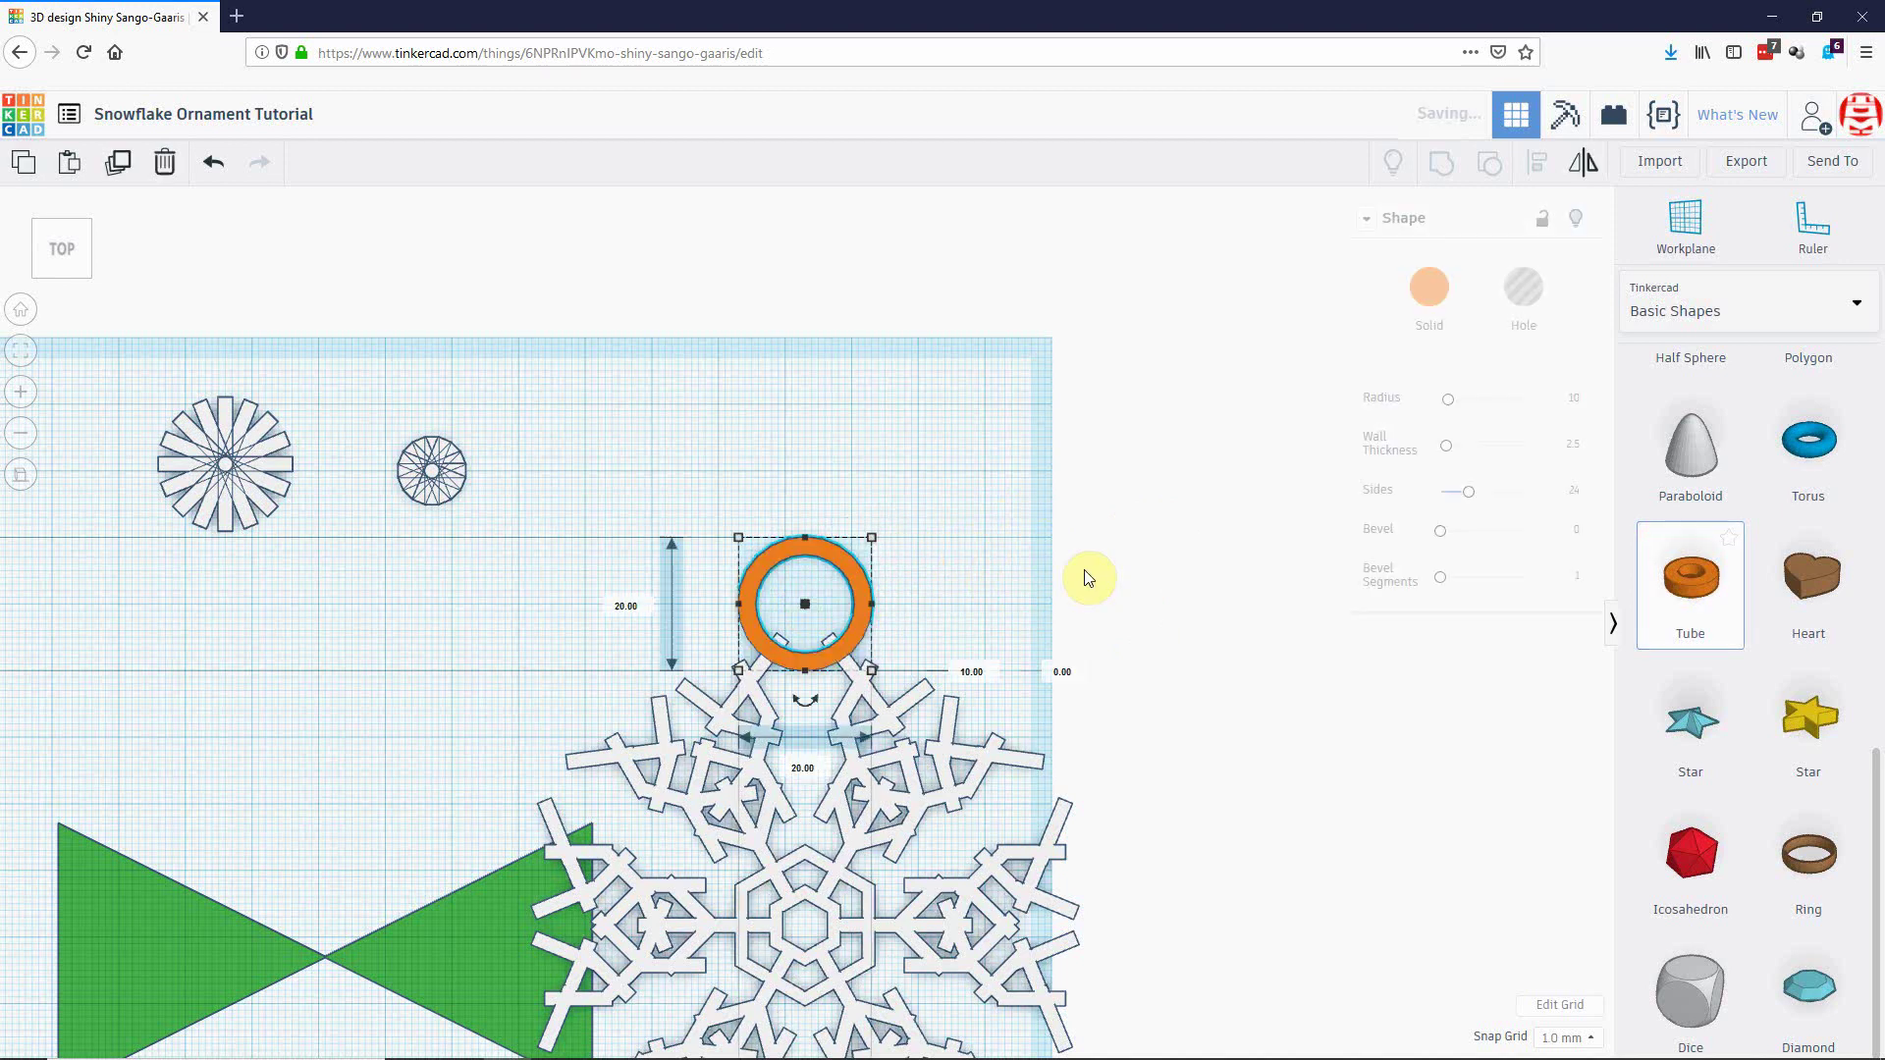
pyautogui.click(1573, 403)
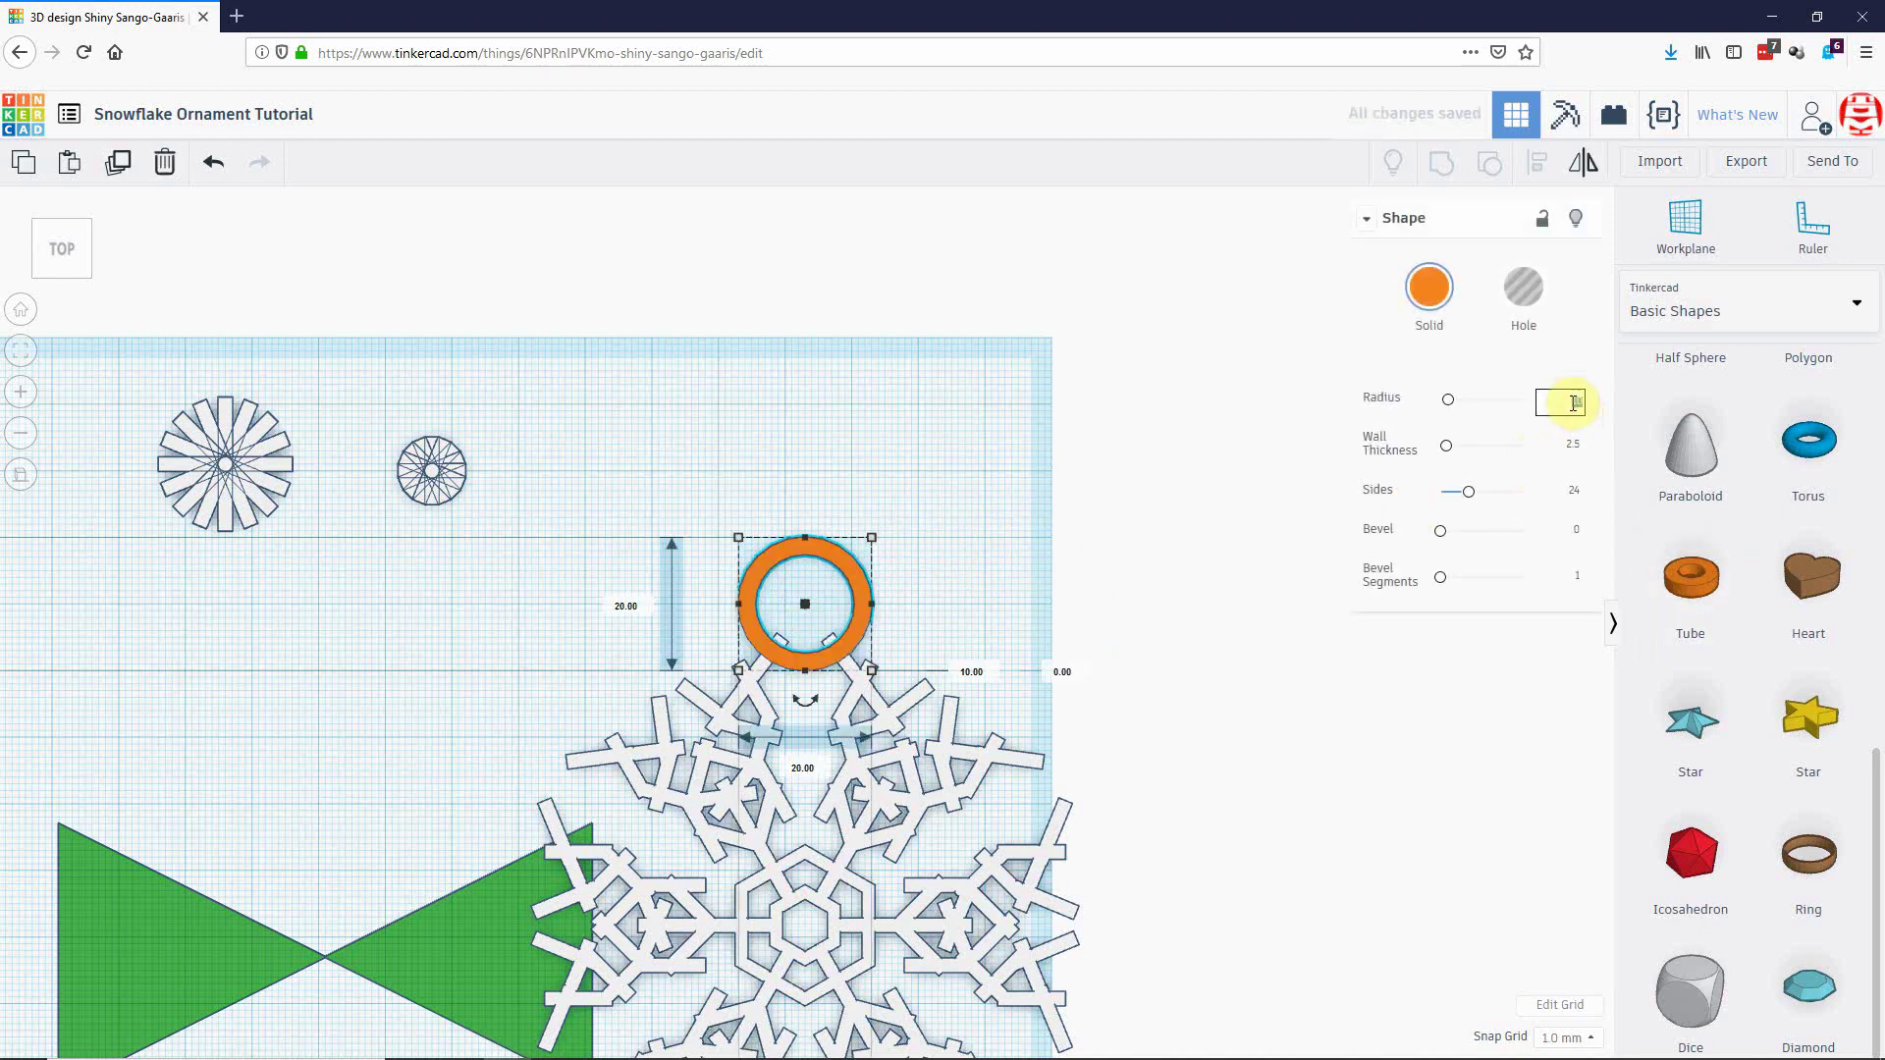
pyautogui.write('5')
pyautogui.press('Return')
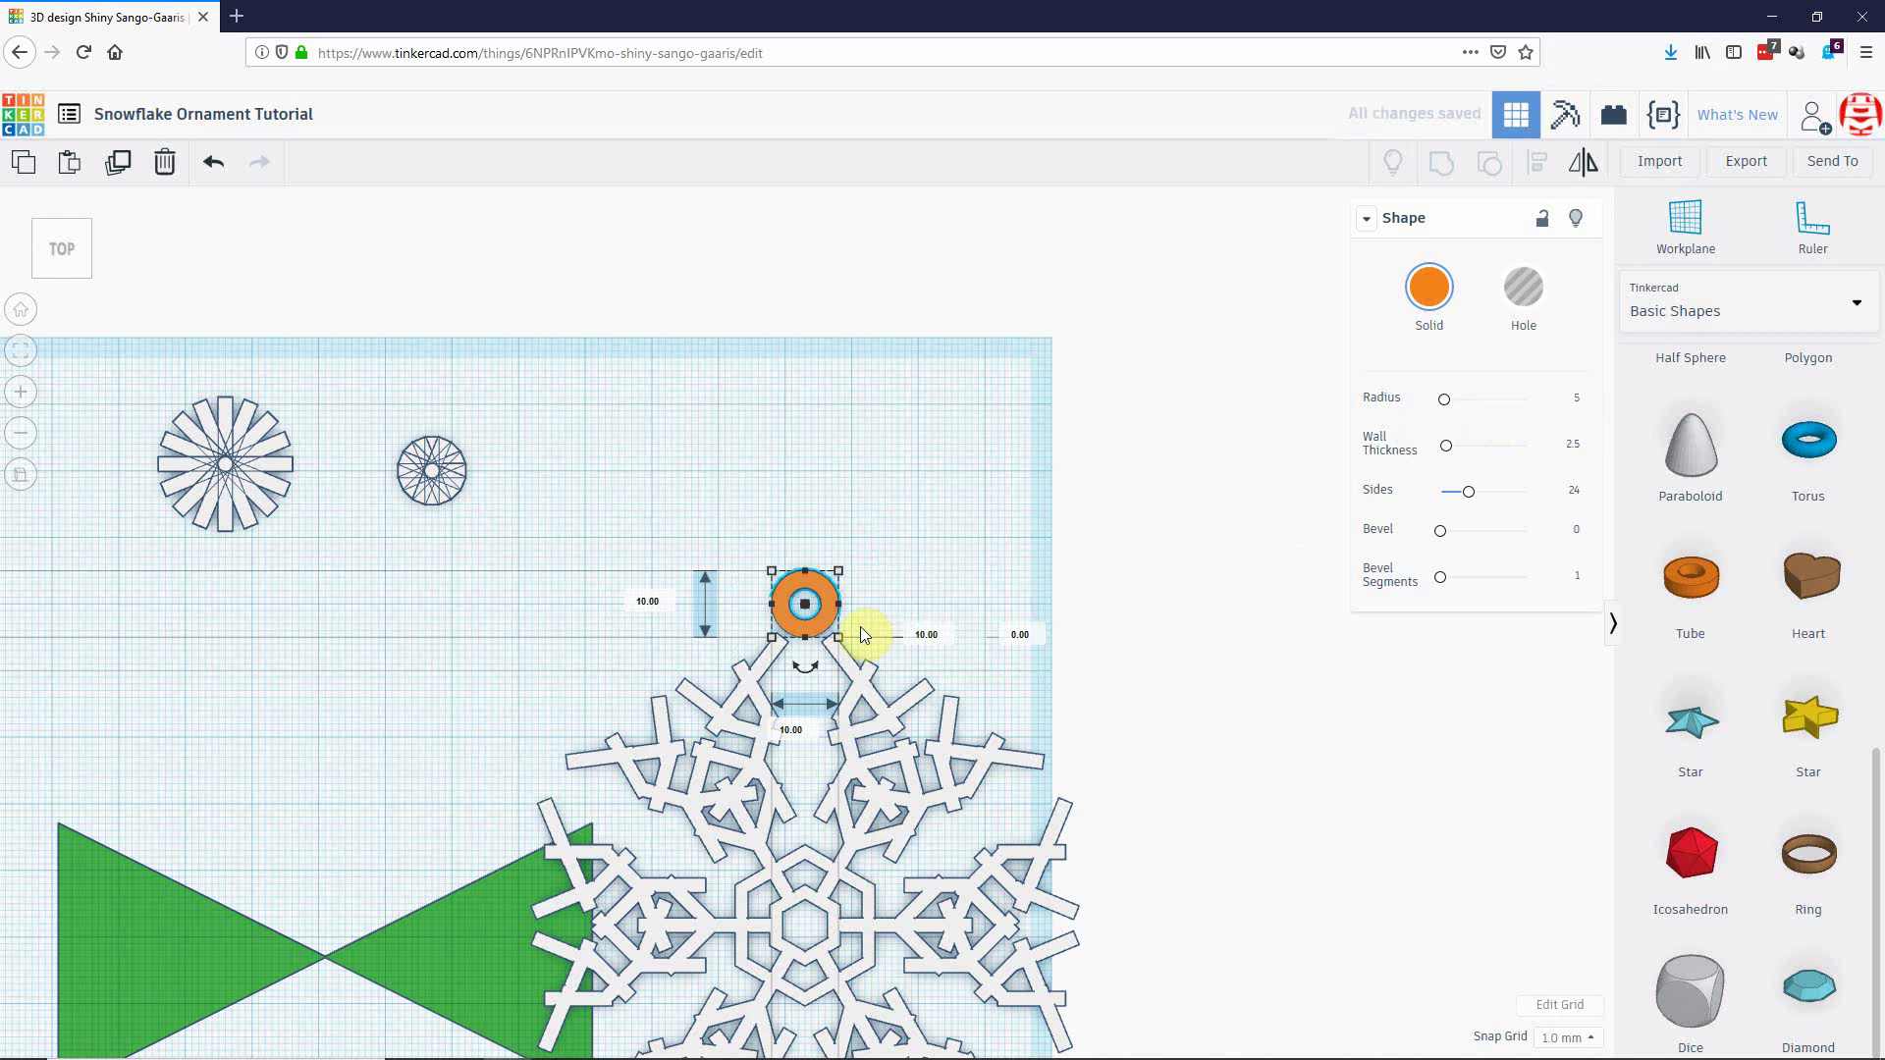
# Move the hanging loop down so it overlaps the tips of the two top branches, and view it from the side.
pyautogui.moveTo(811, 628); pyautogui.dragTo(809, 654)
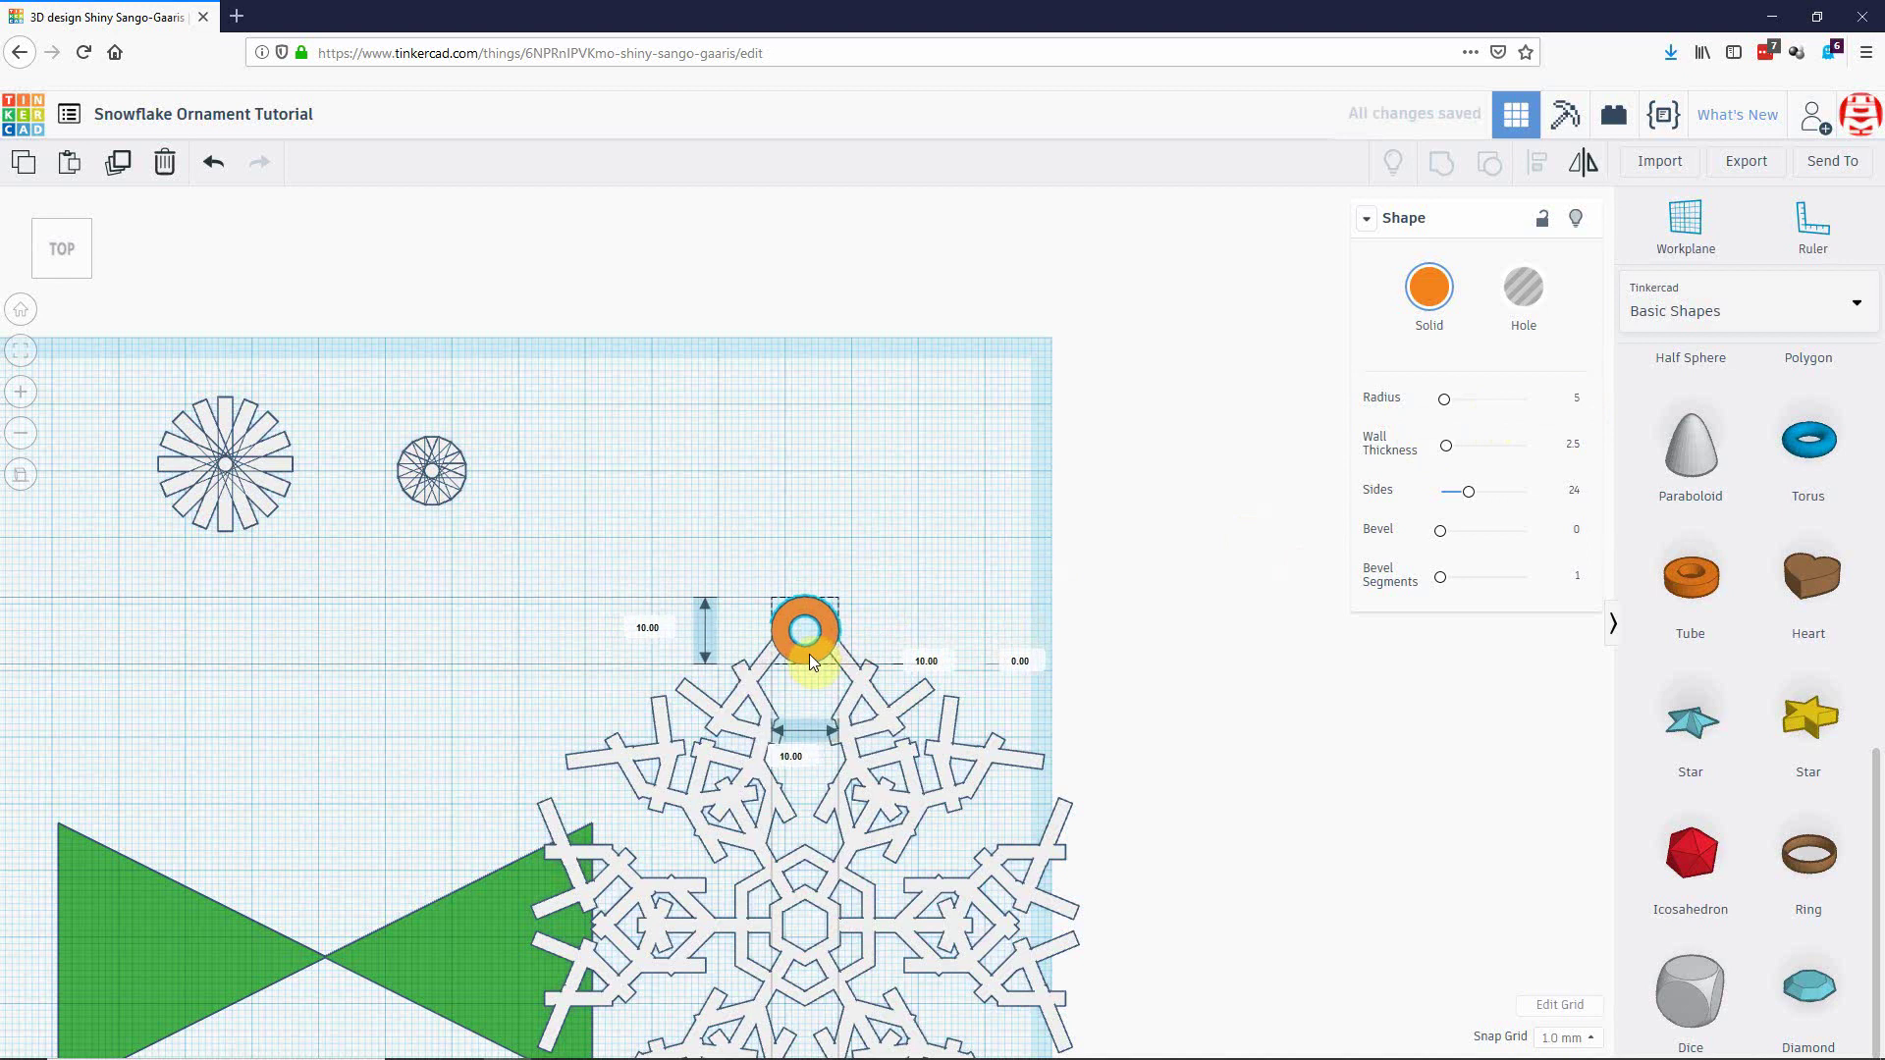
pyautogui.click(988, 573)
pyautogui.scroll(-3, 1082, 618)
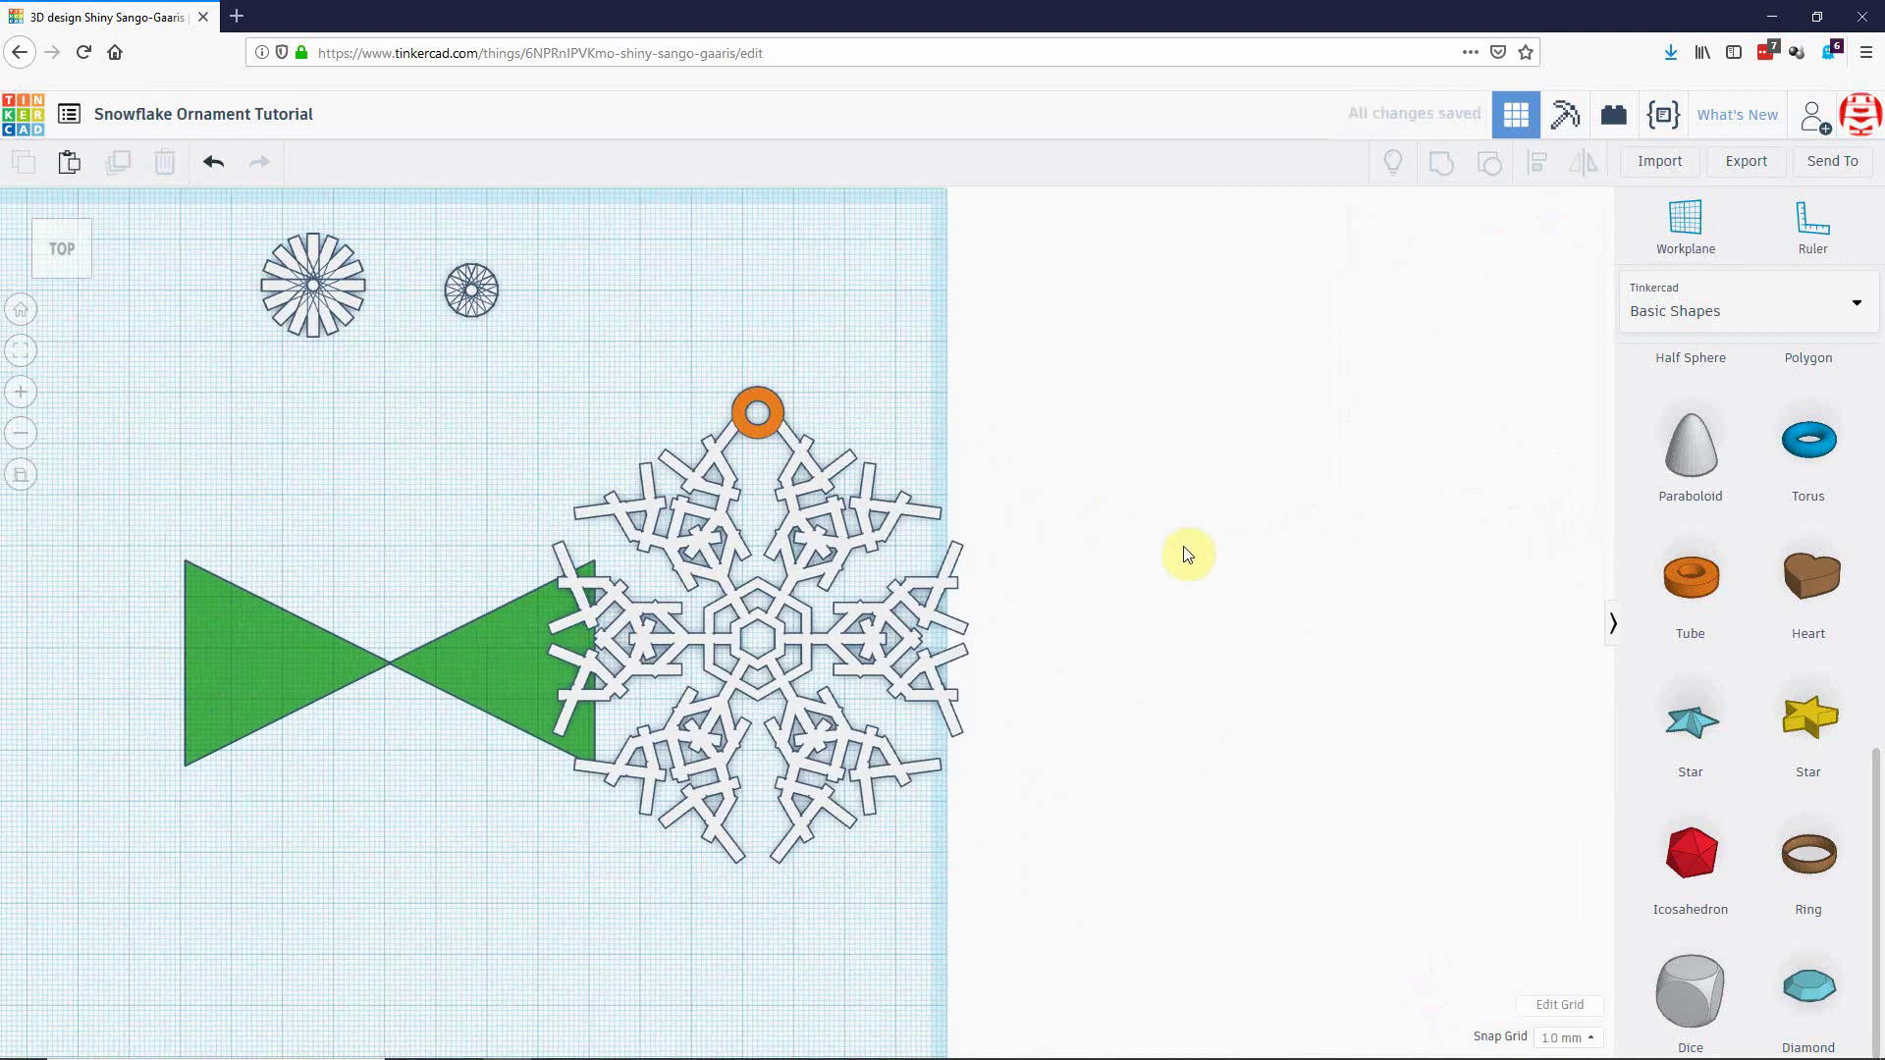
pyautogui.moveTo(1186, 554); pyautogui.dragTo(1191, 684, button='right')
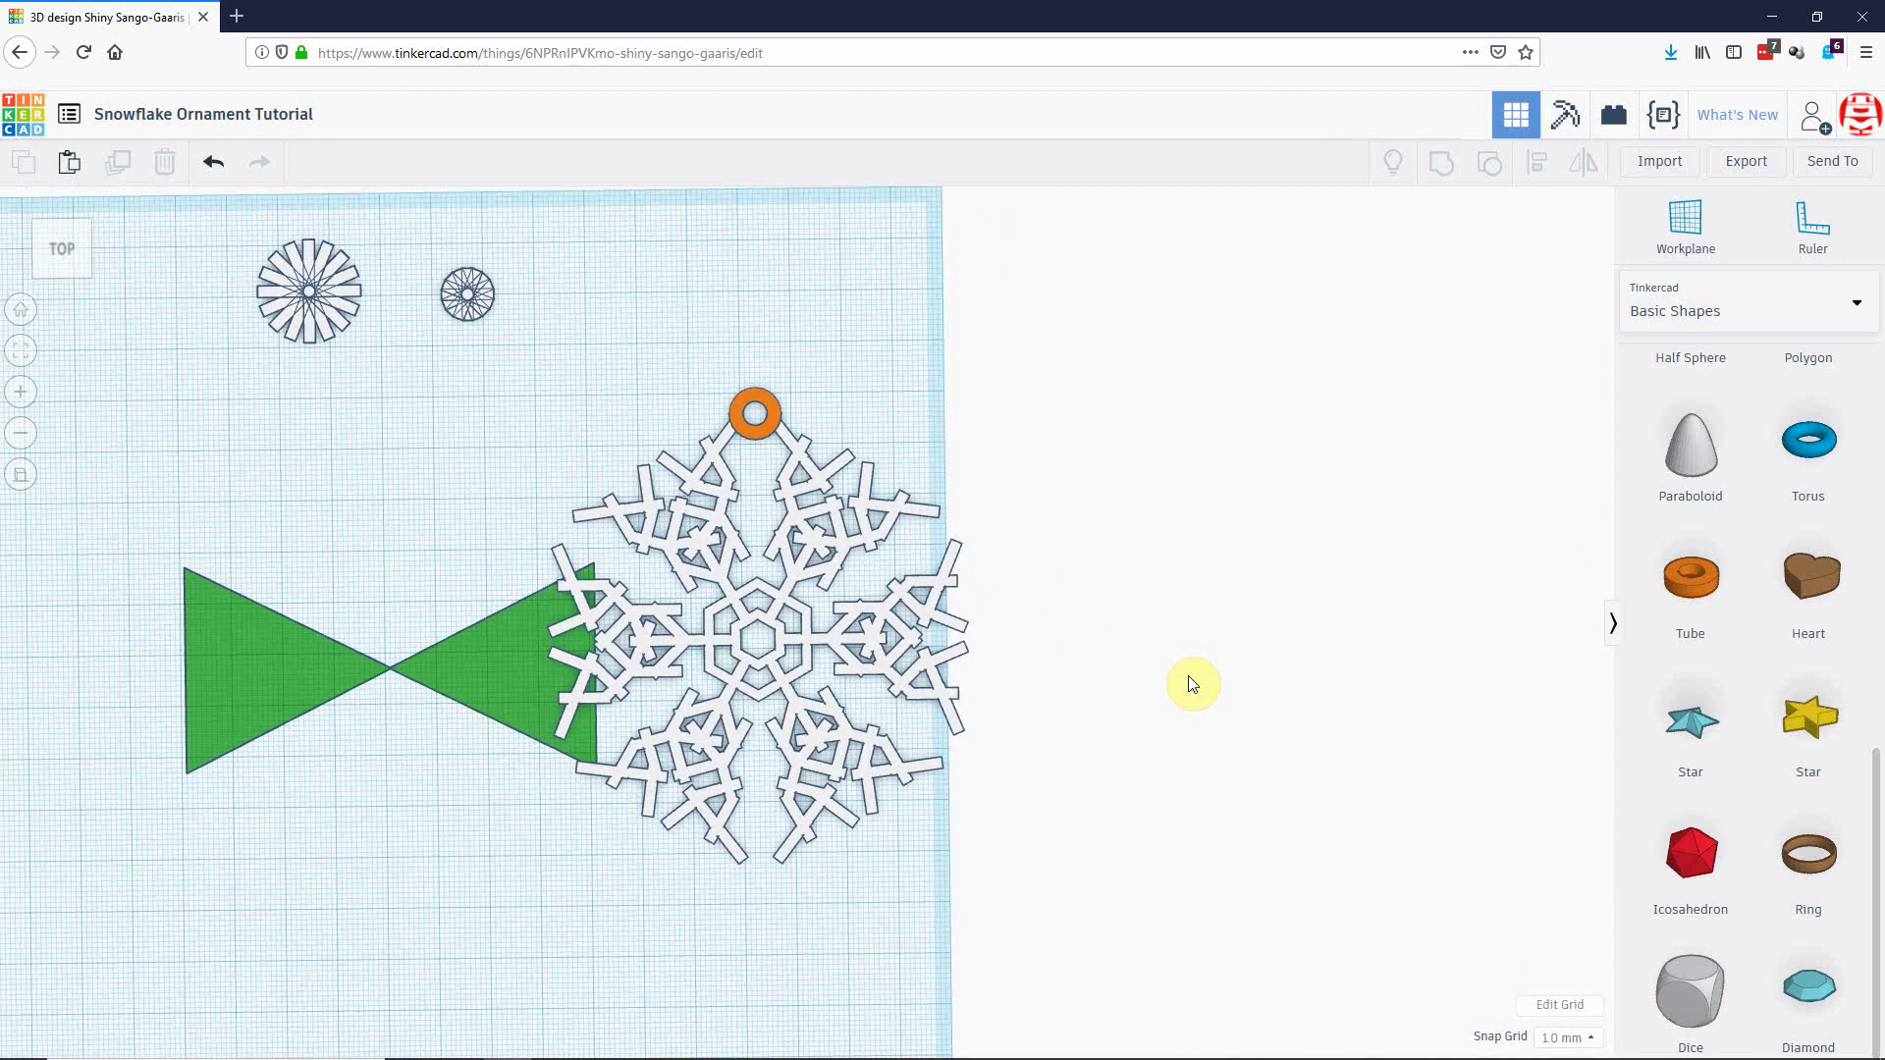
pyautogui.moveTo(1064, 622); pyautogui.dragTo(974, 533, button='right')
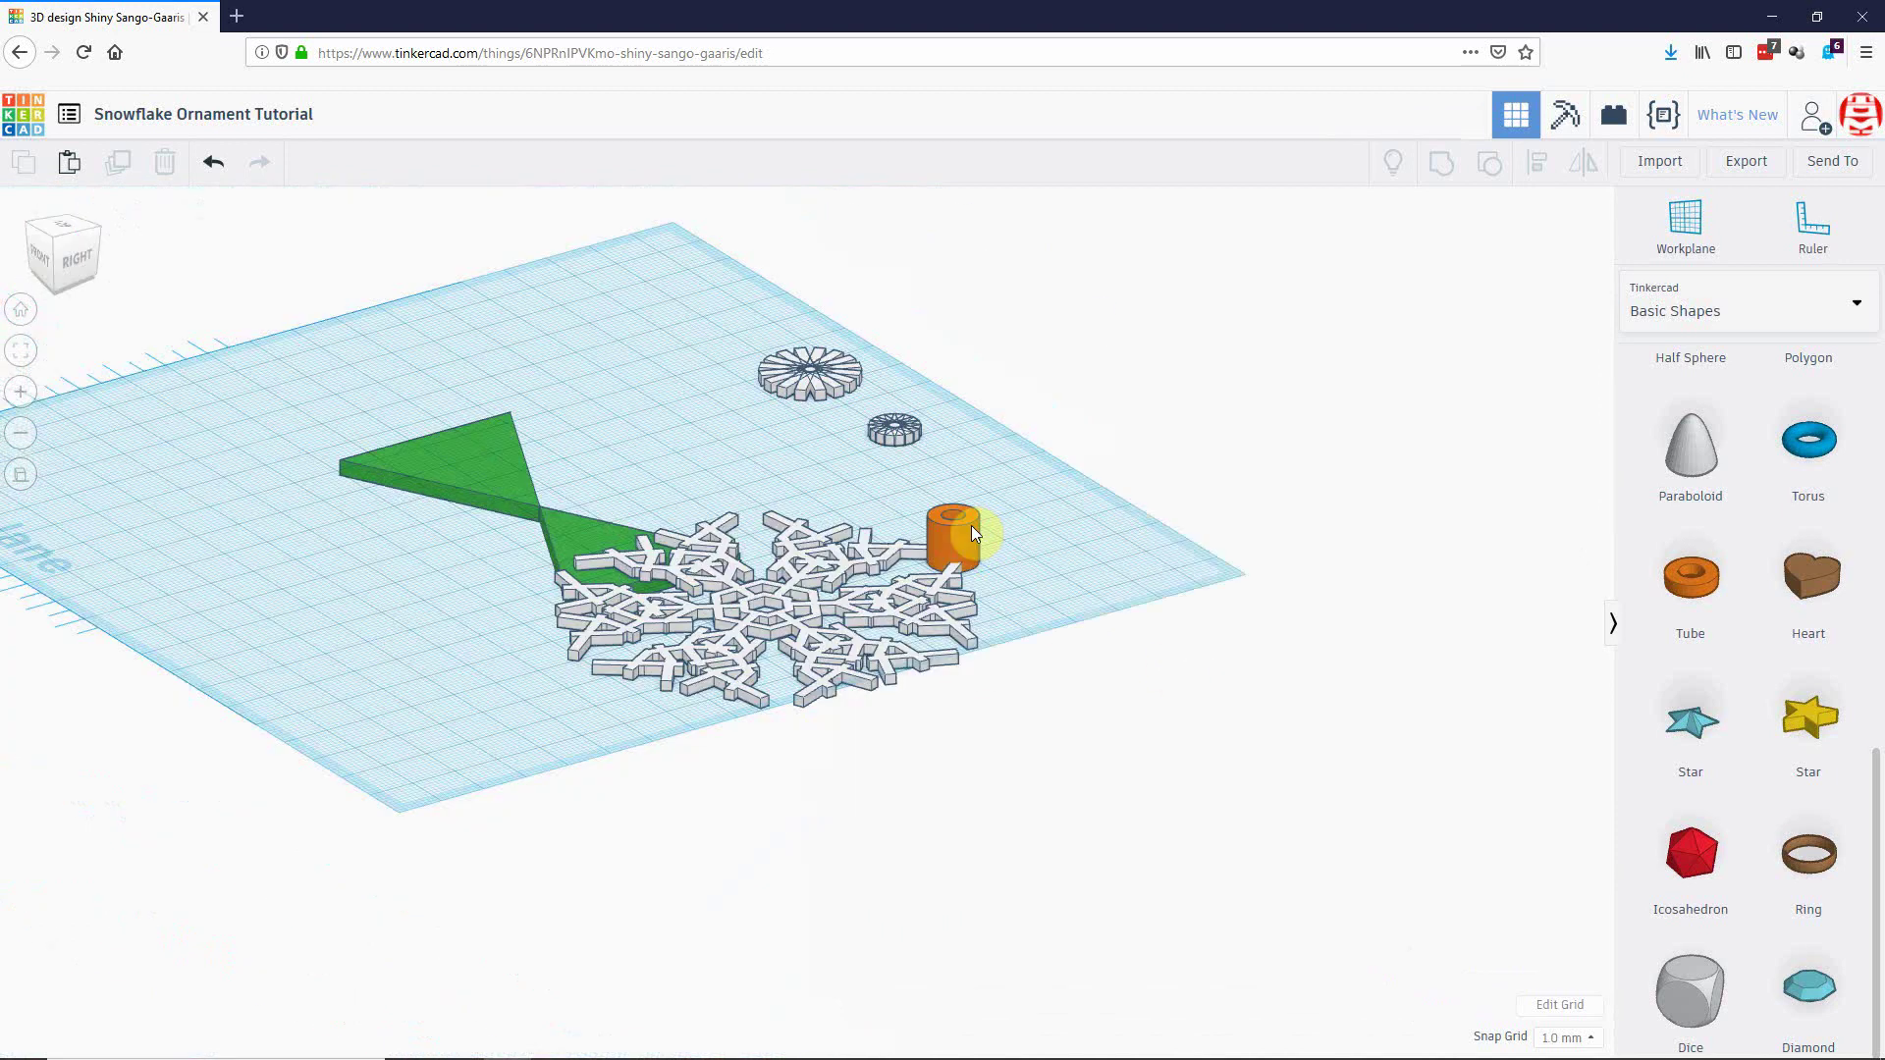
# Set the hanging loop's height to 2 mm and recolor it white to match the snowflake.
pyautogui.click(971, 533)
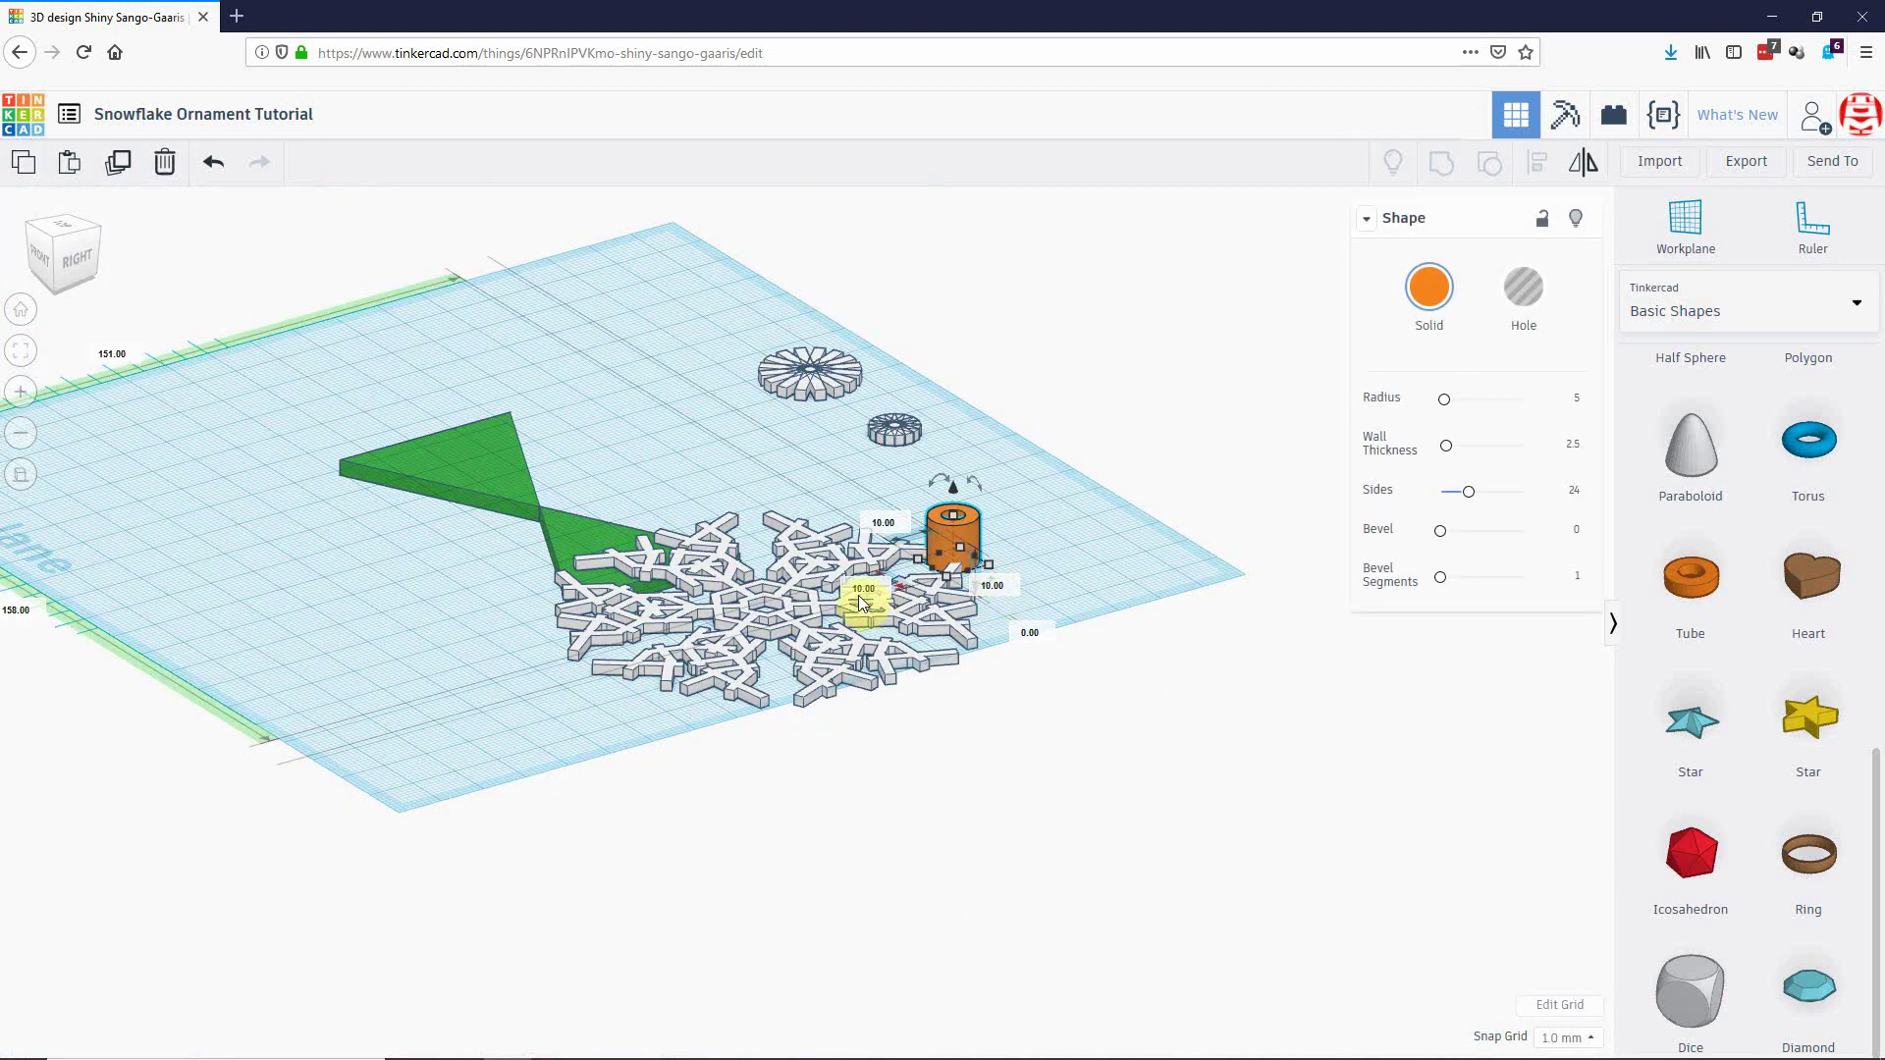
pyautogui.moveTo(997, 589); pyautogui.dragTo(956, 589, button='right')
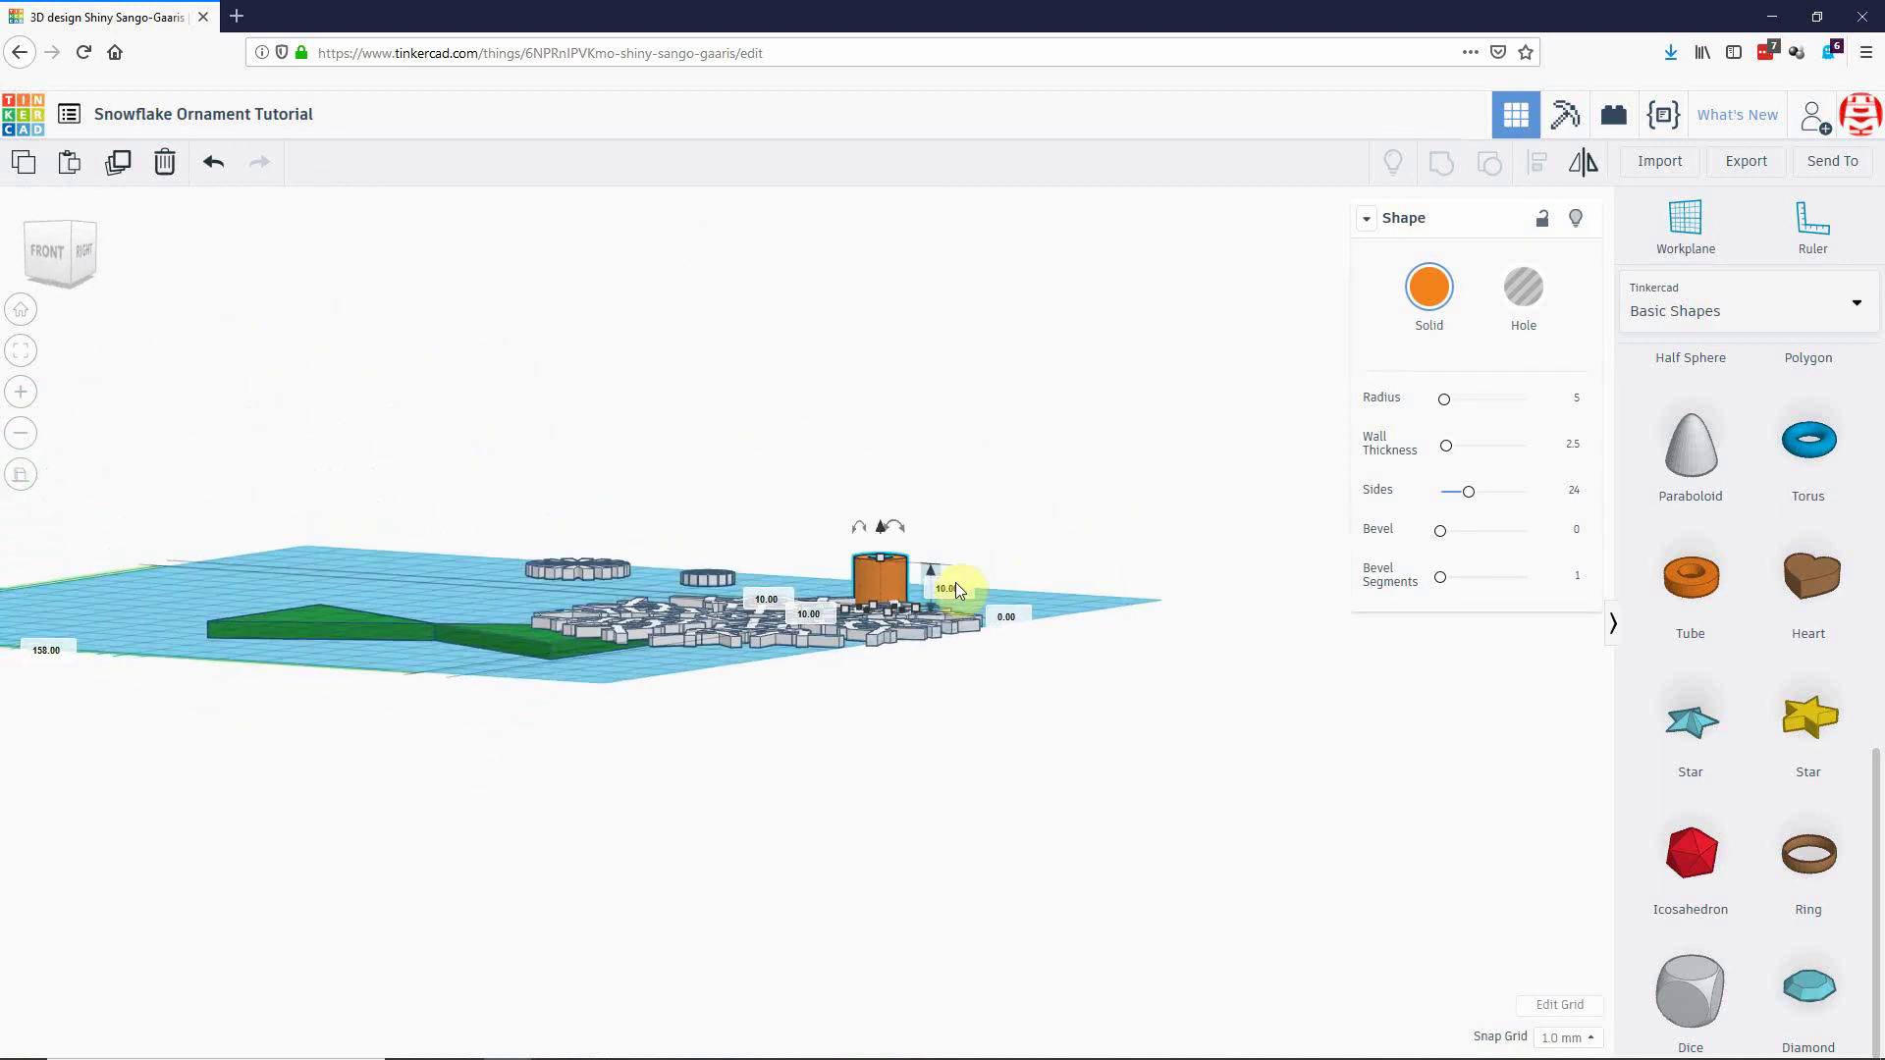
pyautogui.press('Return')
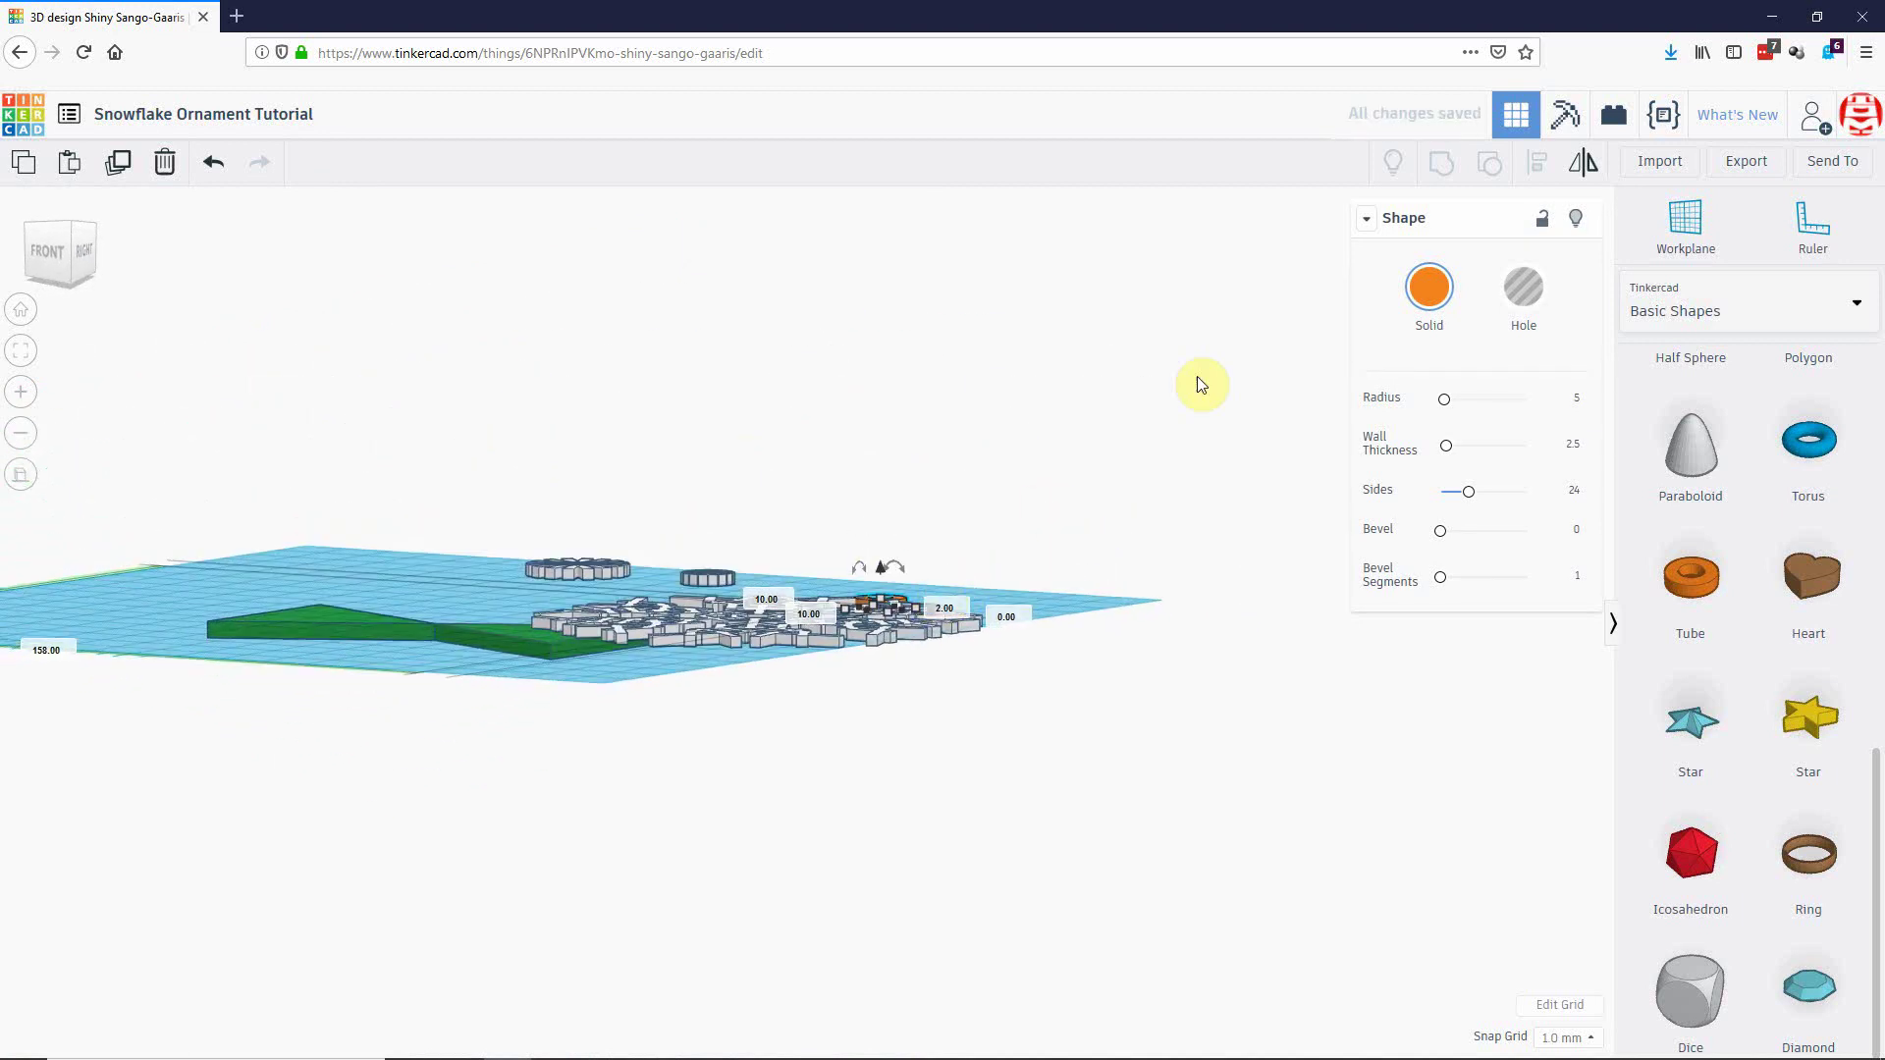
pyautogui.click(1425, 287)
pyautogui.click(1765, 439)
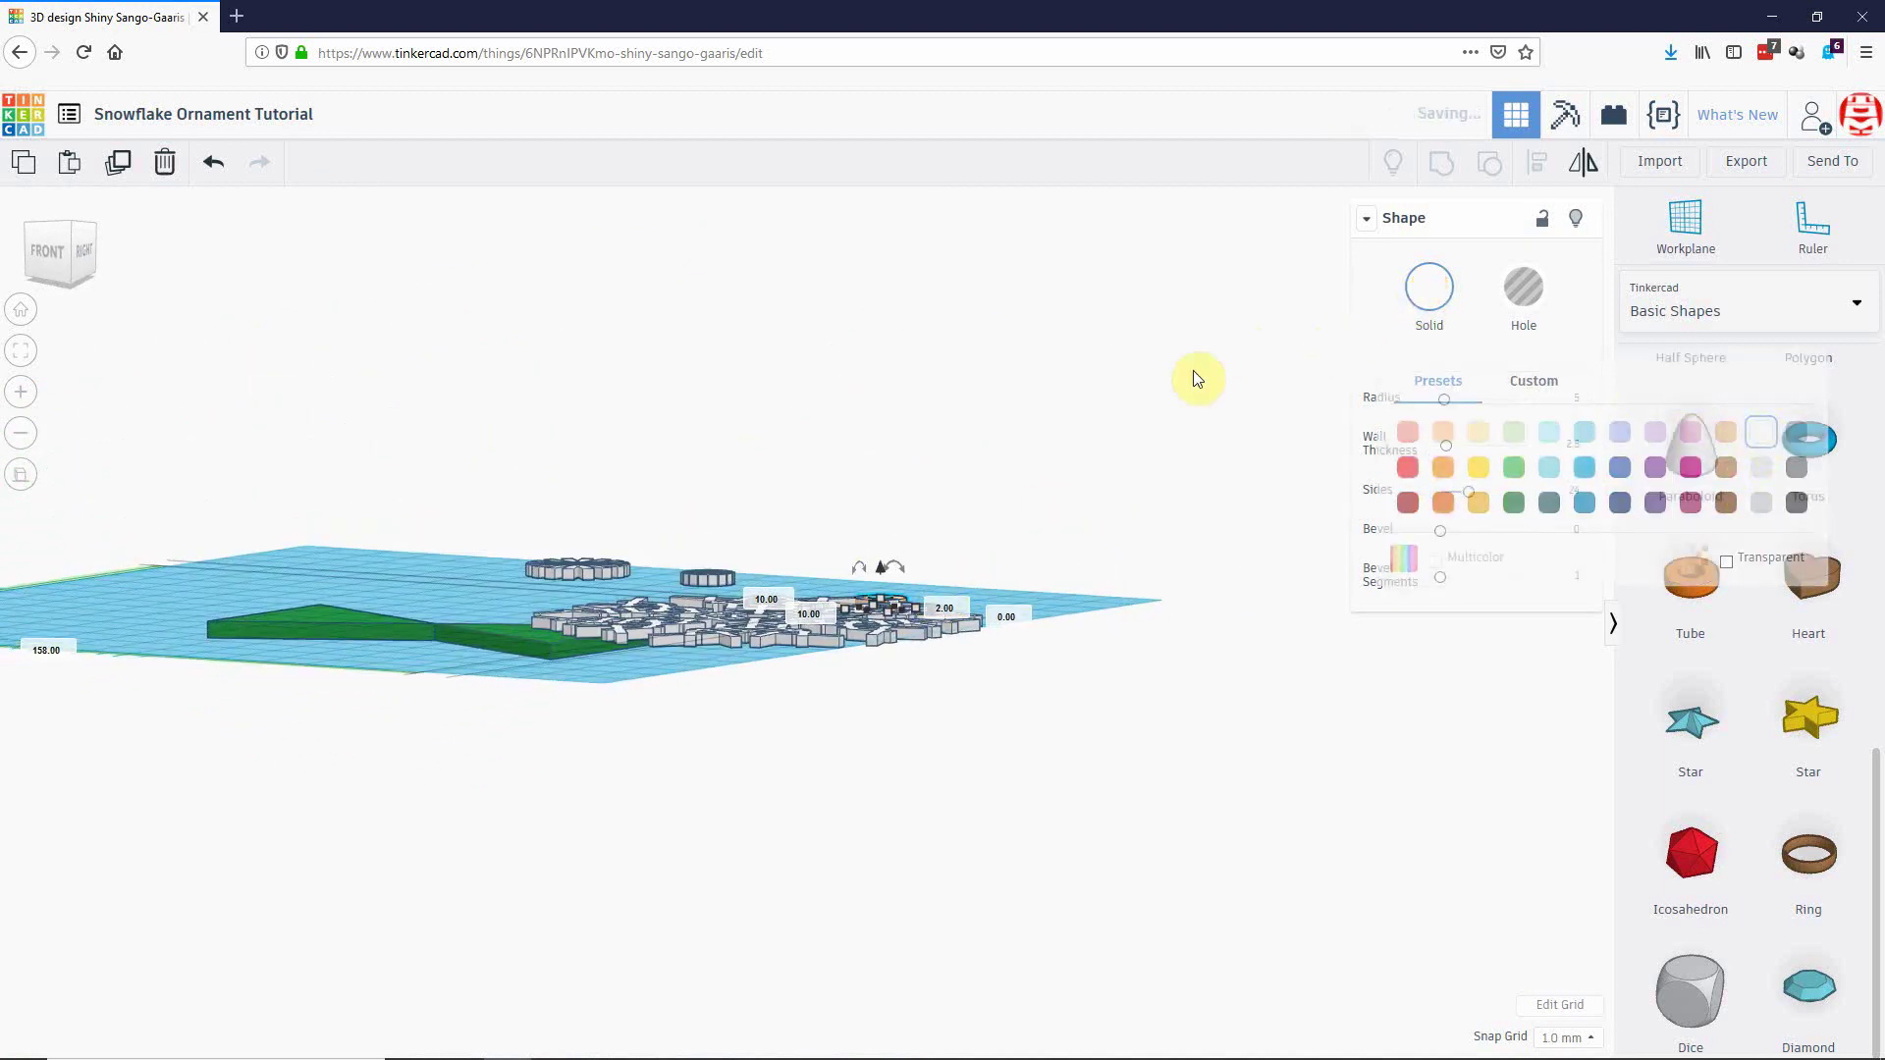
pyautogui.click(1036, 570)
# Unlock the two green guide triangles and delete them from the workplane.
pyautogui.moveTo(1018, 677); pyautogui.dragTo(982, 1021, button='right')
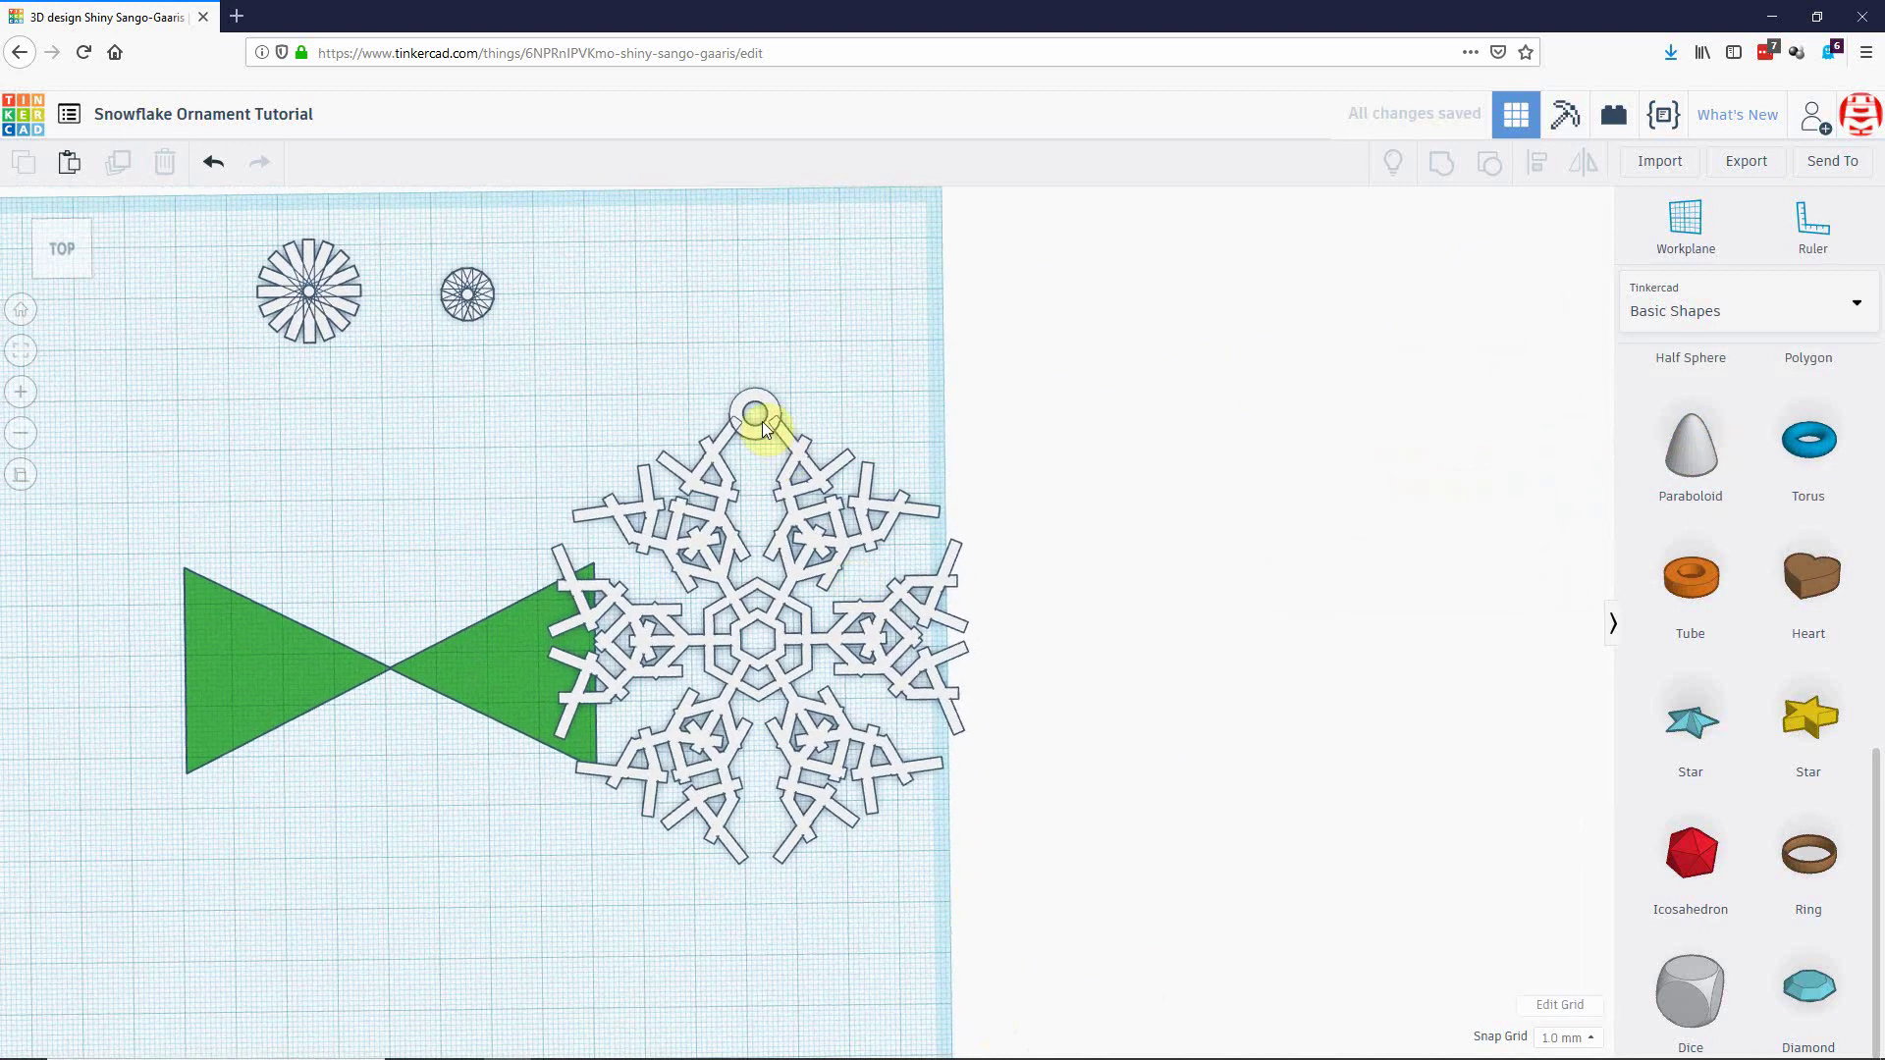
pyautogui.click(312, 664)
pyautogui.keyDown('shift'); pyautogui.click(485, 665); pyautogui.keyUp('shift')
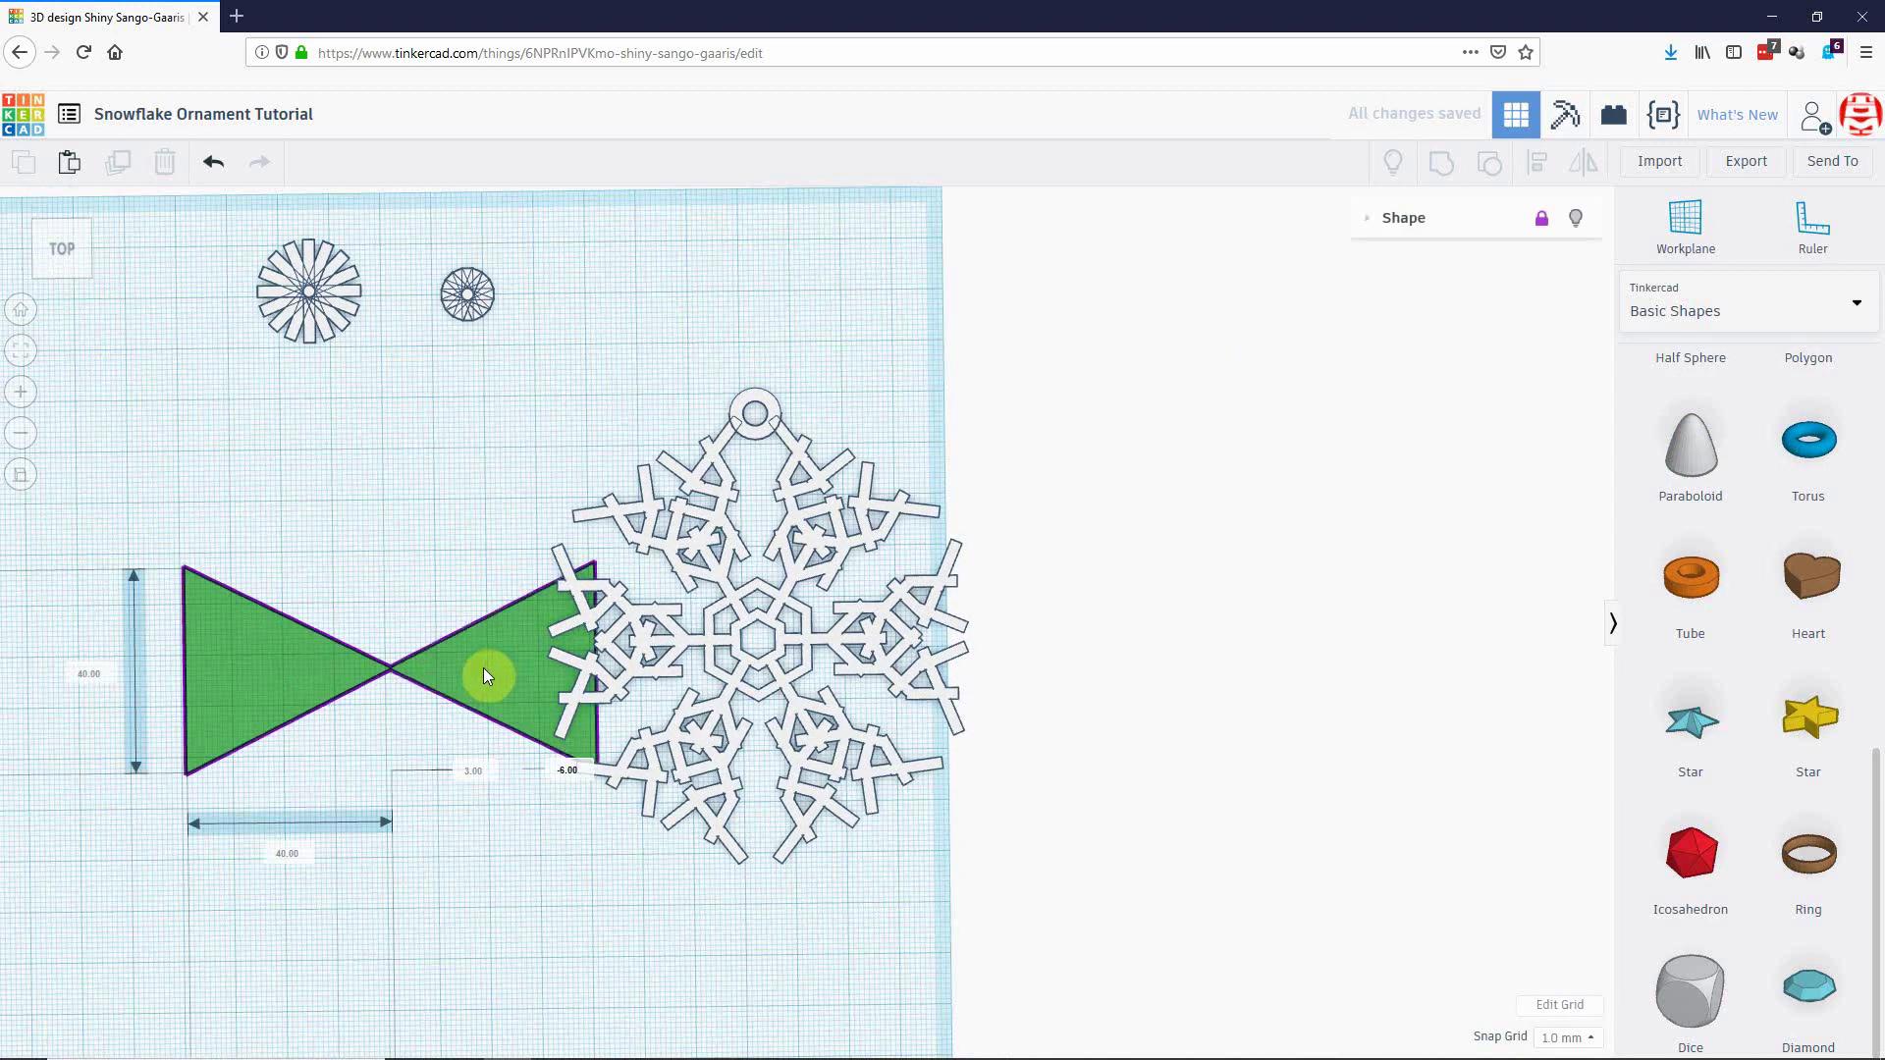
pyautogui.click(1539, 222)
pyautogui.press('Delete')
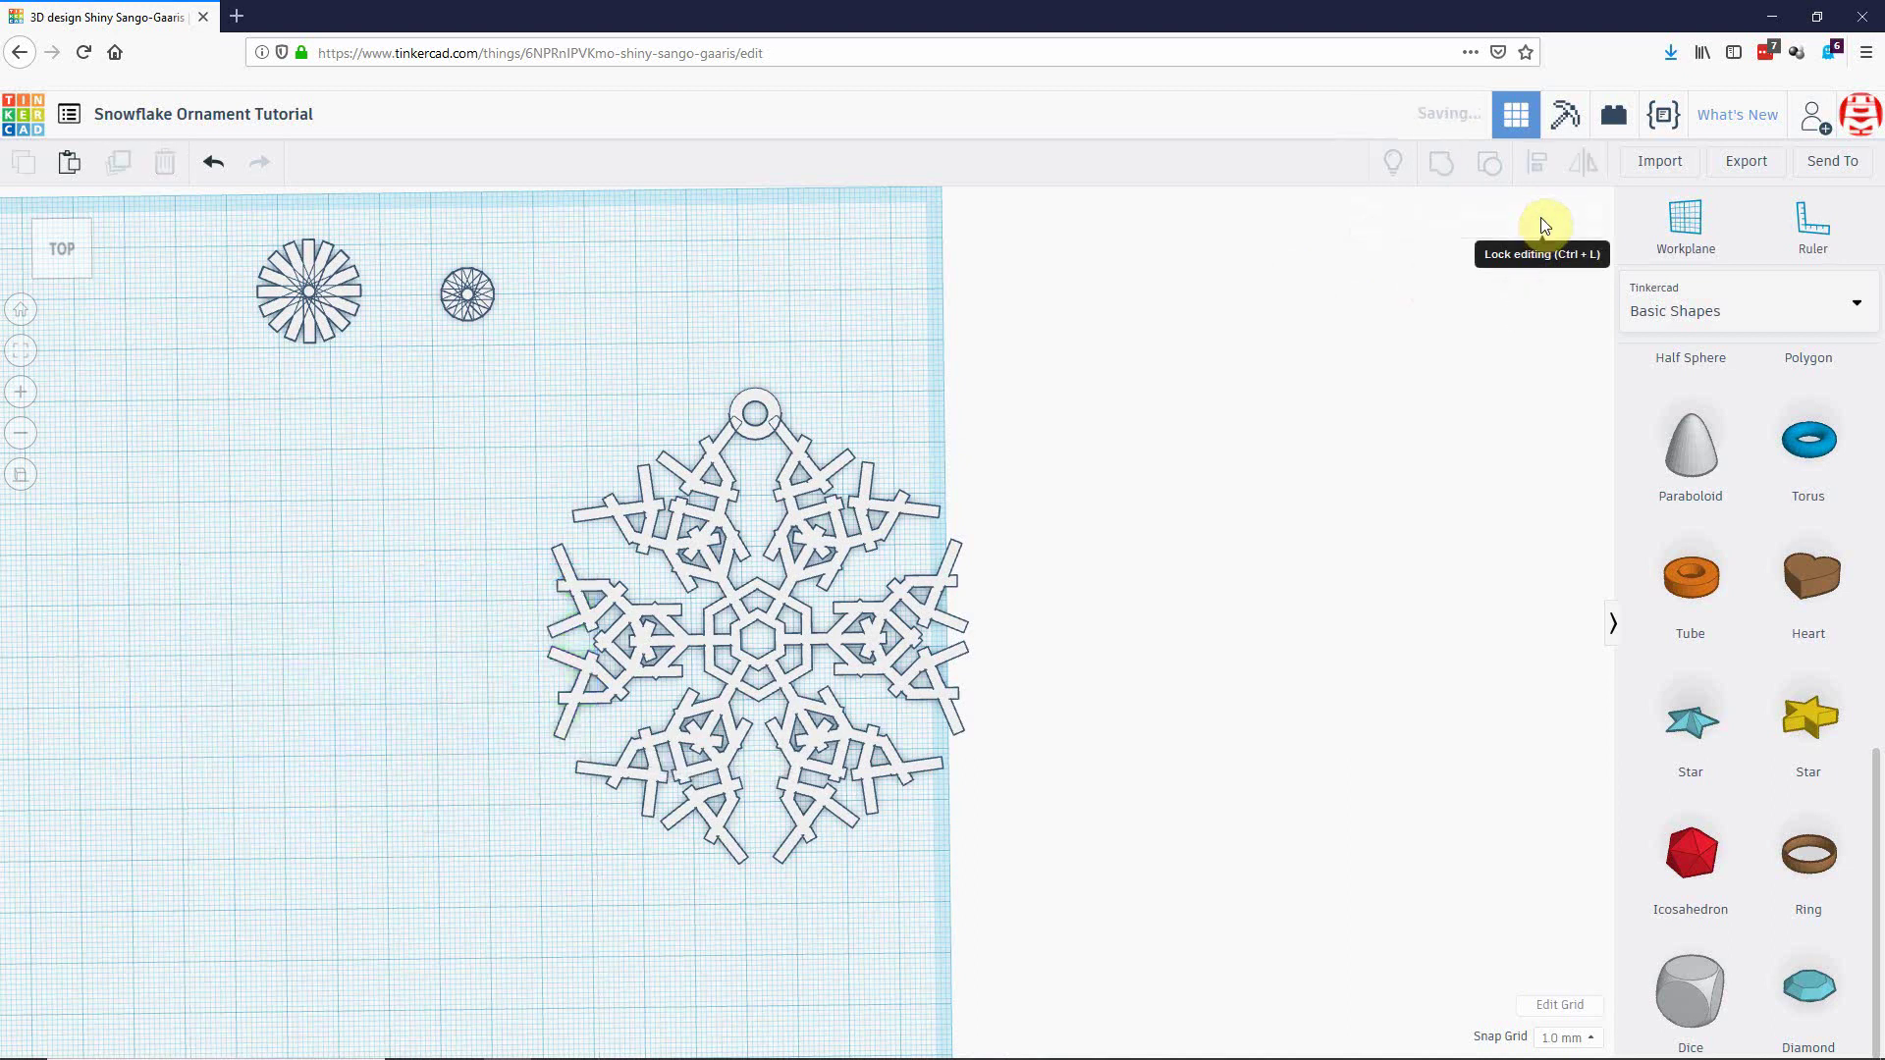
# Move the snowflake and hanging loop together away from the workplane's edge, toward its middle.
pyautogui.click(829, 535)
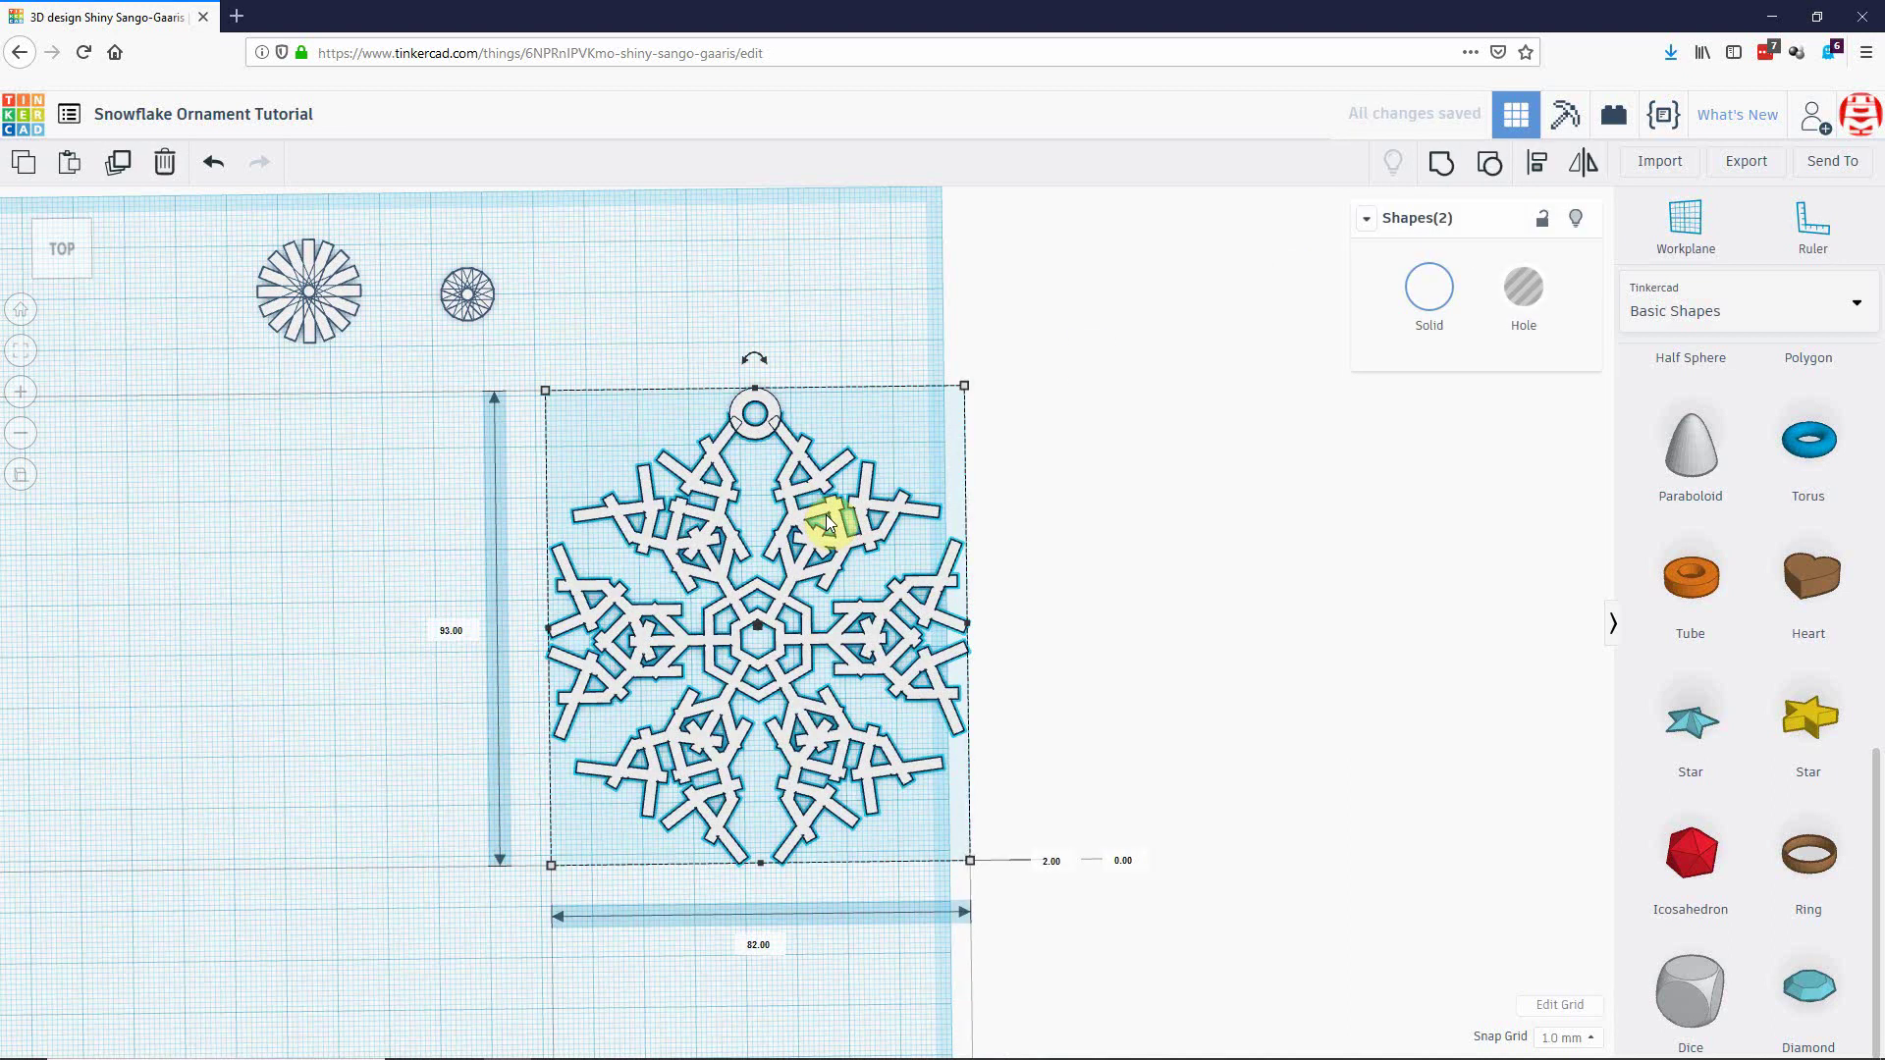
pyautogui.moveTo(830, 533); pyautogui.dragTo(523, 618)
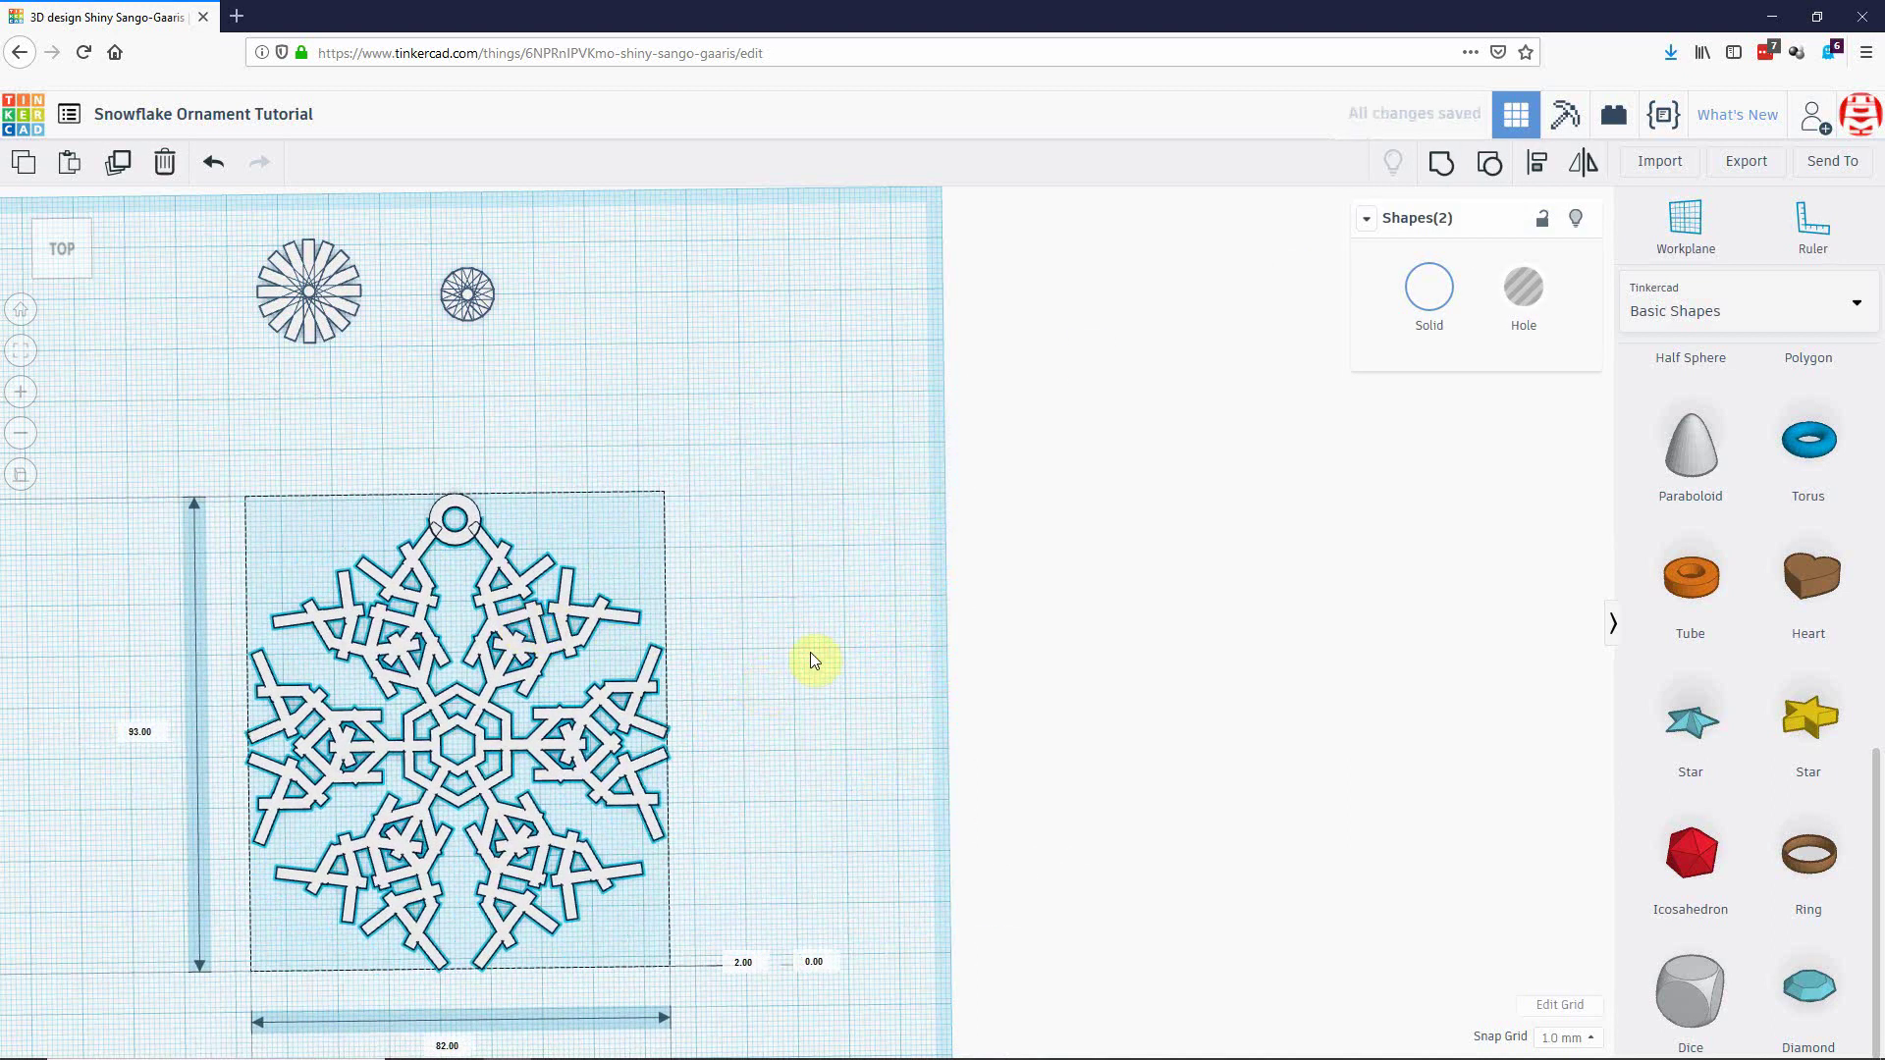
pyautogui.moveTo(871, 681); pyautogui.dragTo(1013, 576, button='middle')
# Move the hanging loop aside and rotate the snowflake 30° clockwise so one branch points straight up.
pyautogui.click(705, 423)
pyautogui.moveTo(585, 430); pyautogui.dragTo(824, 359)
pyautogui.click(695, 510)
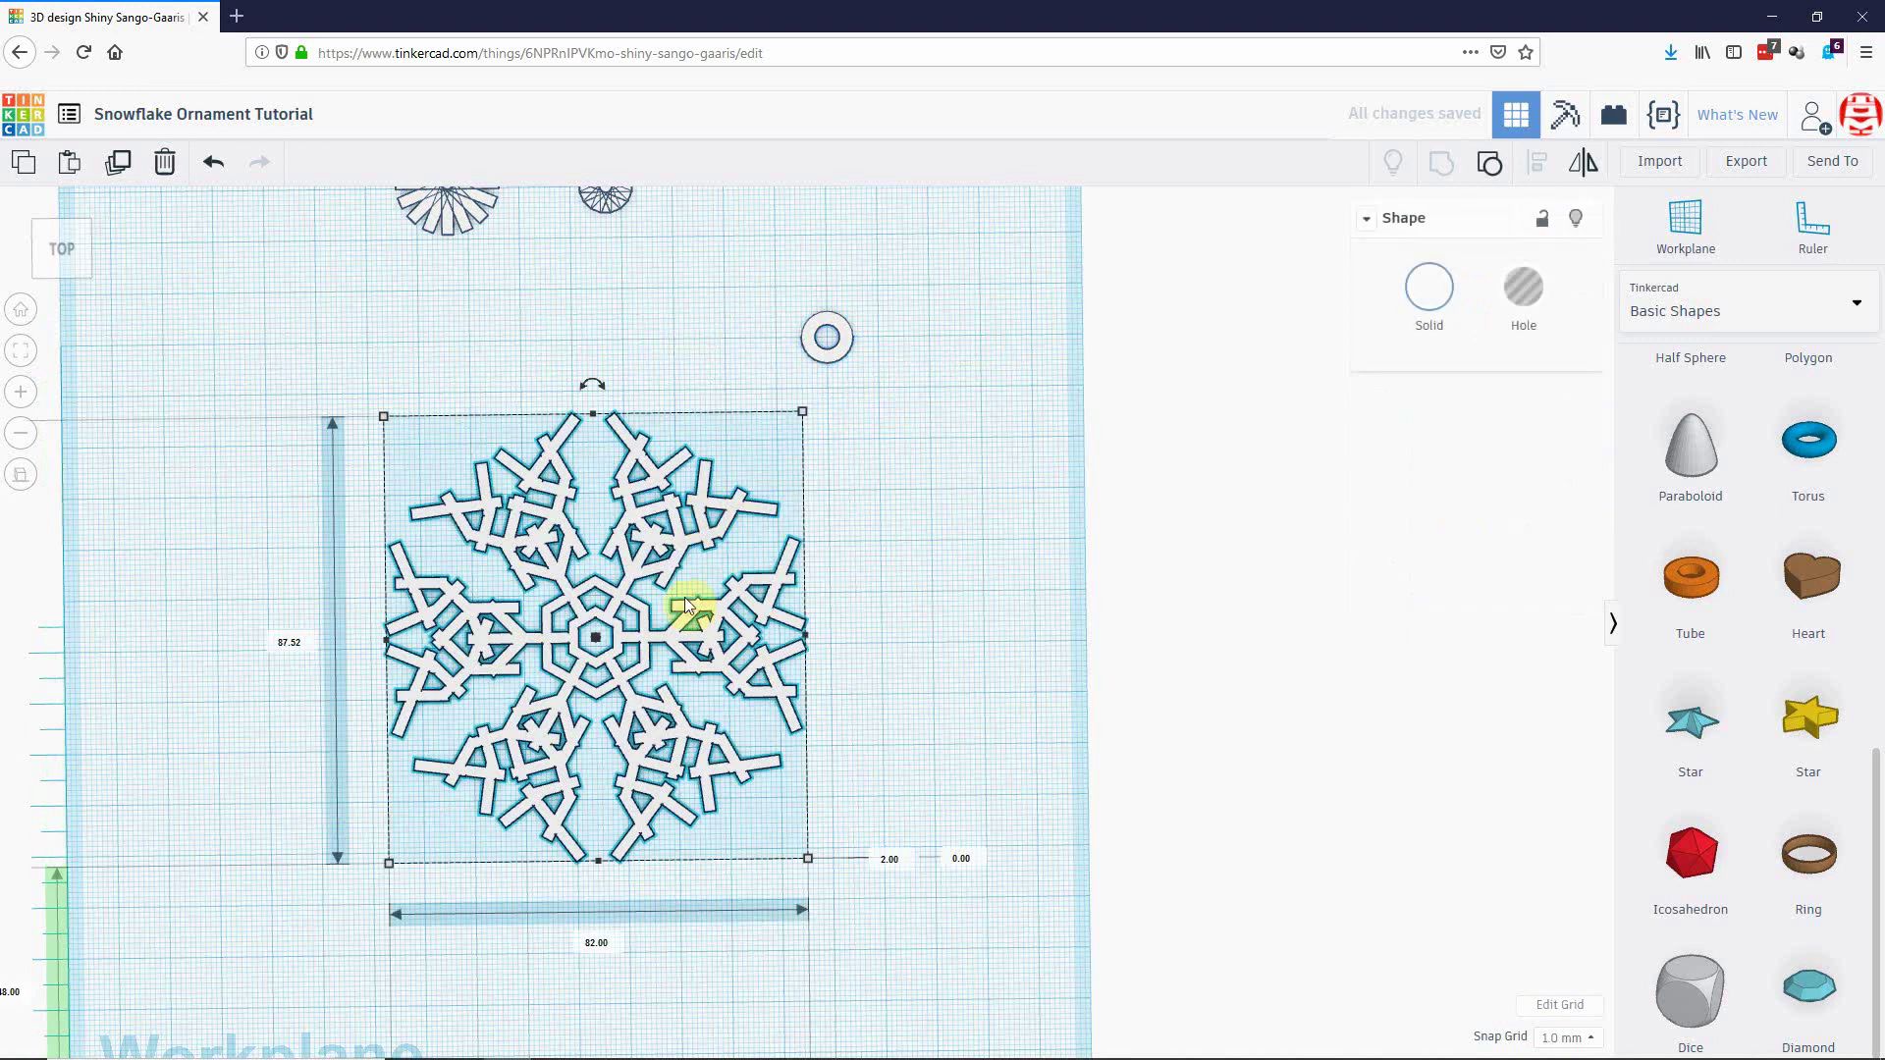
pyautogui.moveTo(598, 389); pyautogui.dragTo(750, 229)
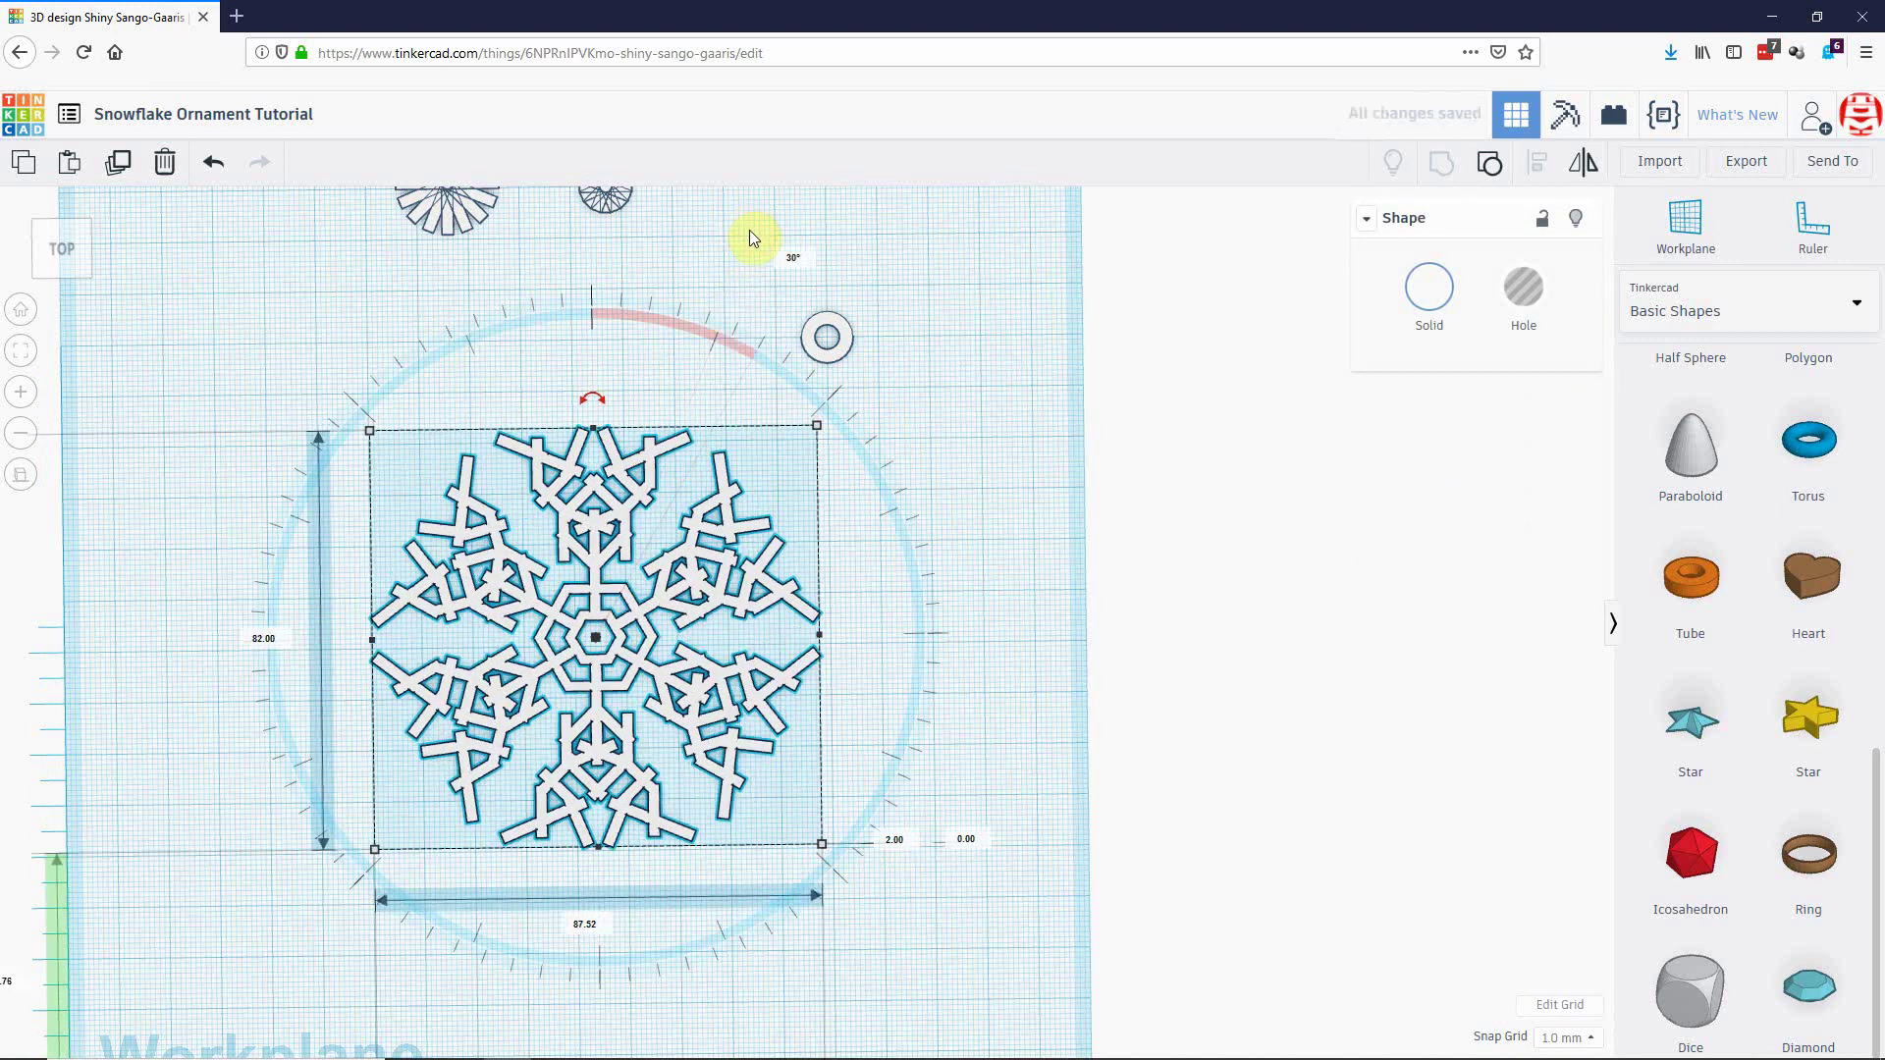
pyautogui.click(981, 493)
# Place the hanging loop over the inner tips of the upright branch and check its centering with the Align tool.
pyautogui.moveTo(829, 356); pyautogui.dragTo(599, 447)
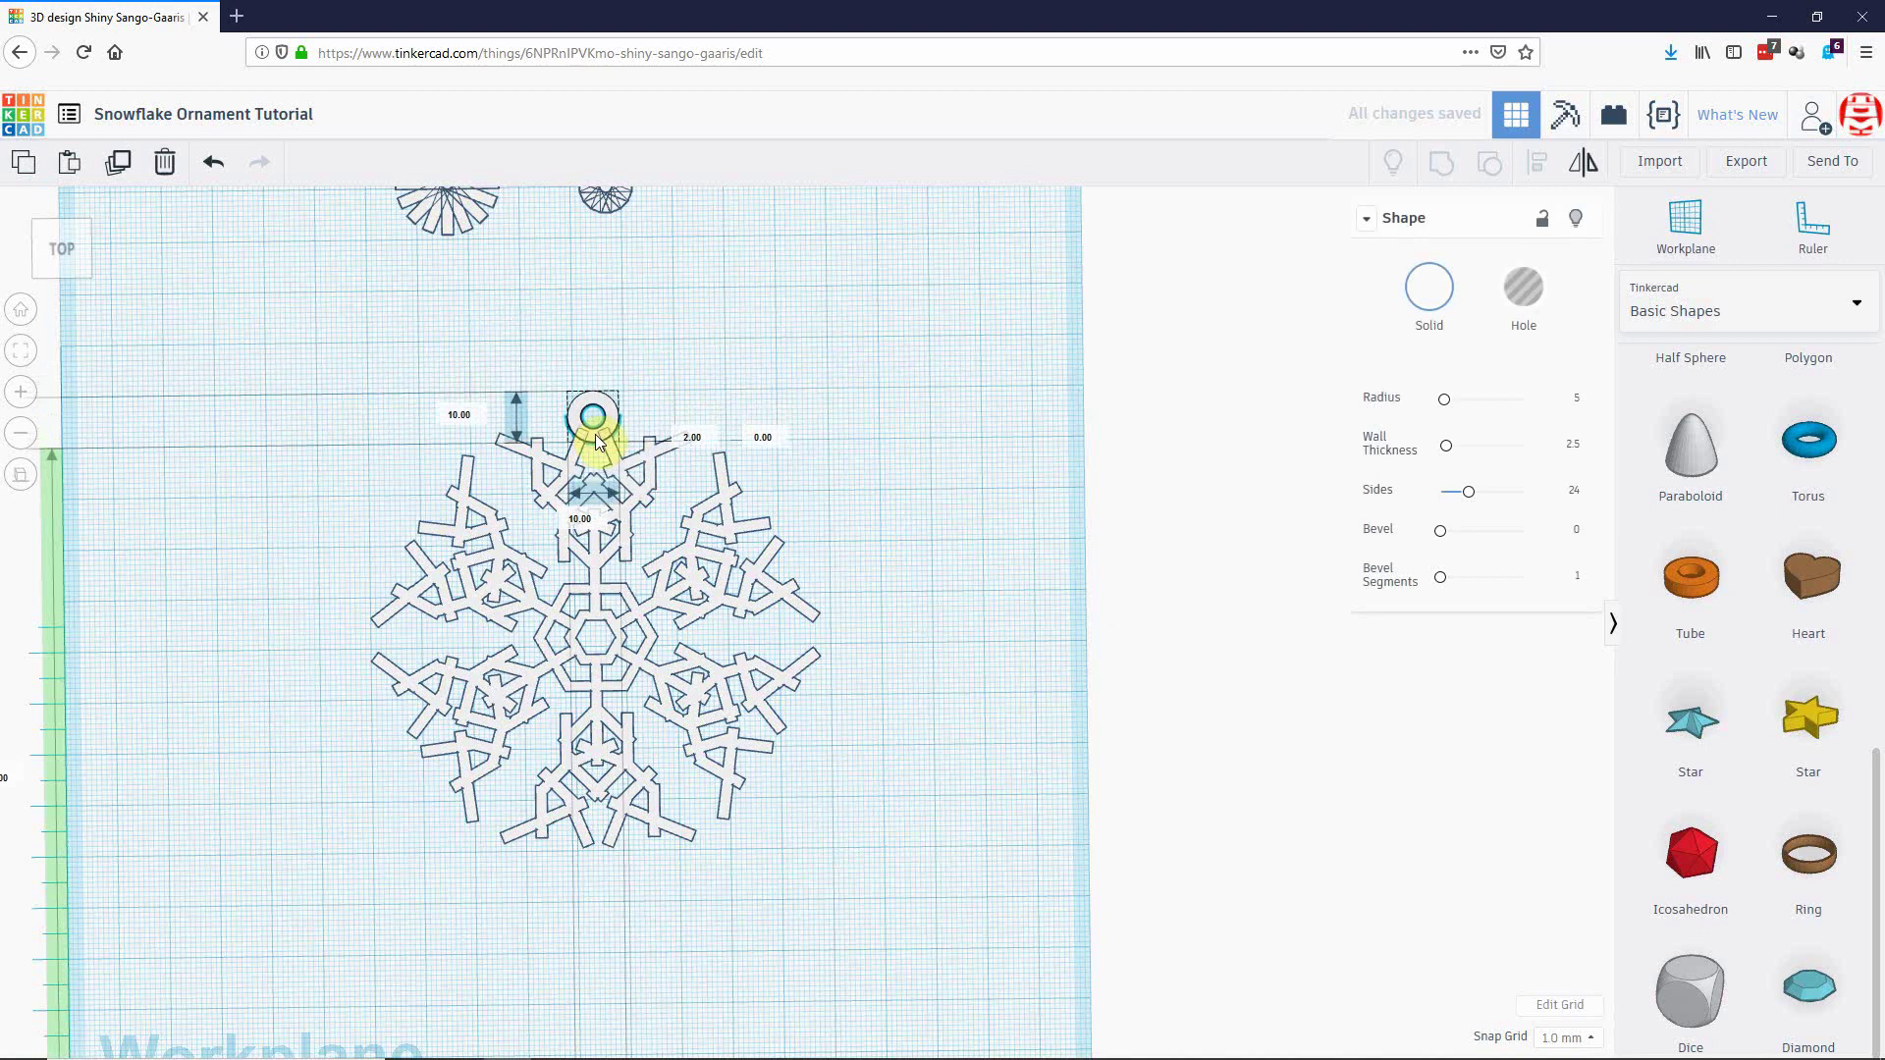
pyautogui.keyDown('shift'); pyautogui.click(630, 481); pyautogui.keyUp('shift')
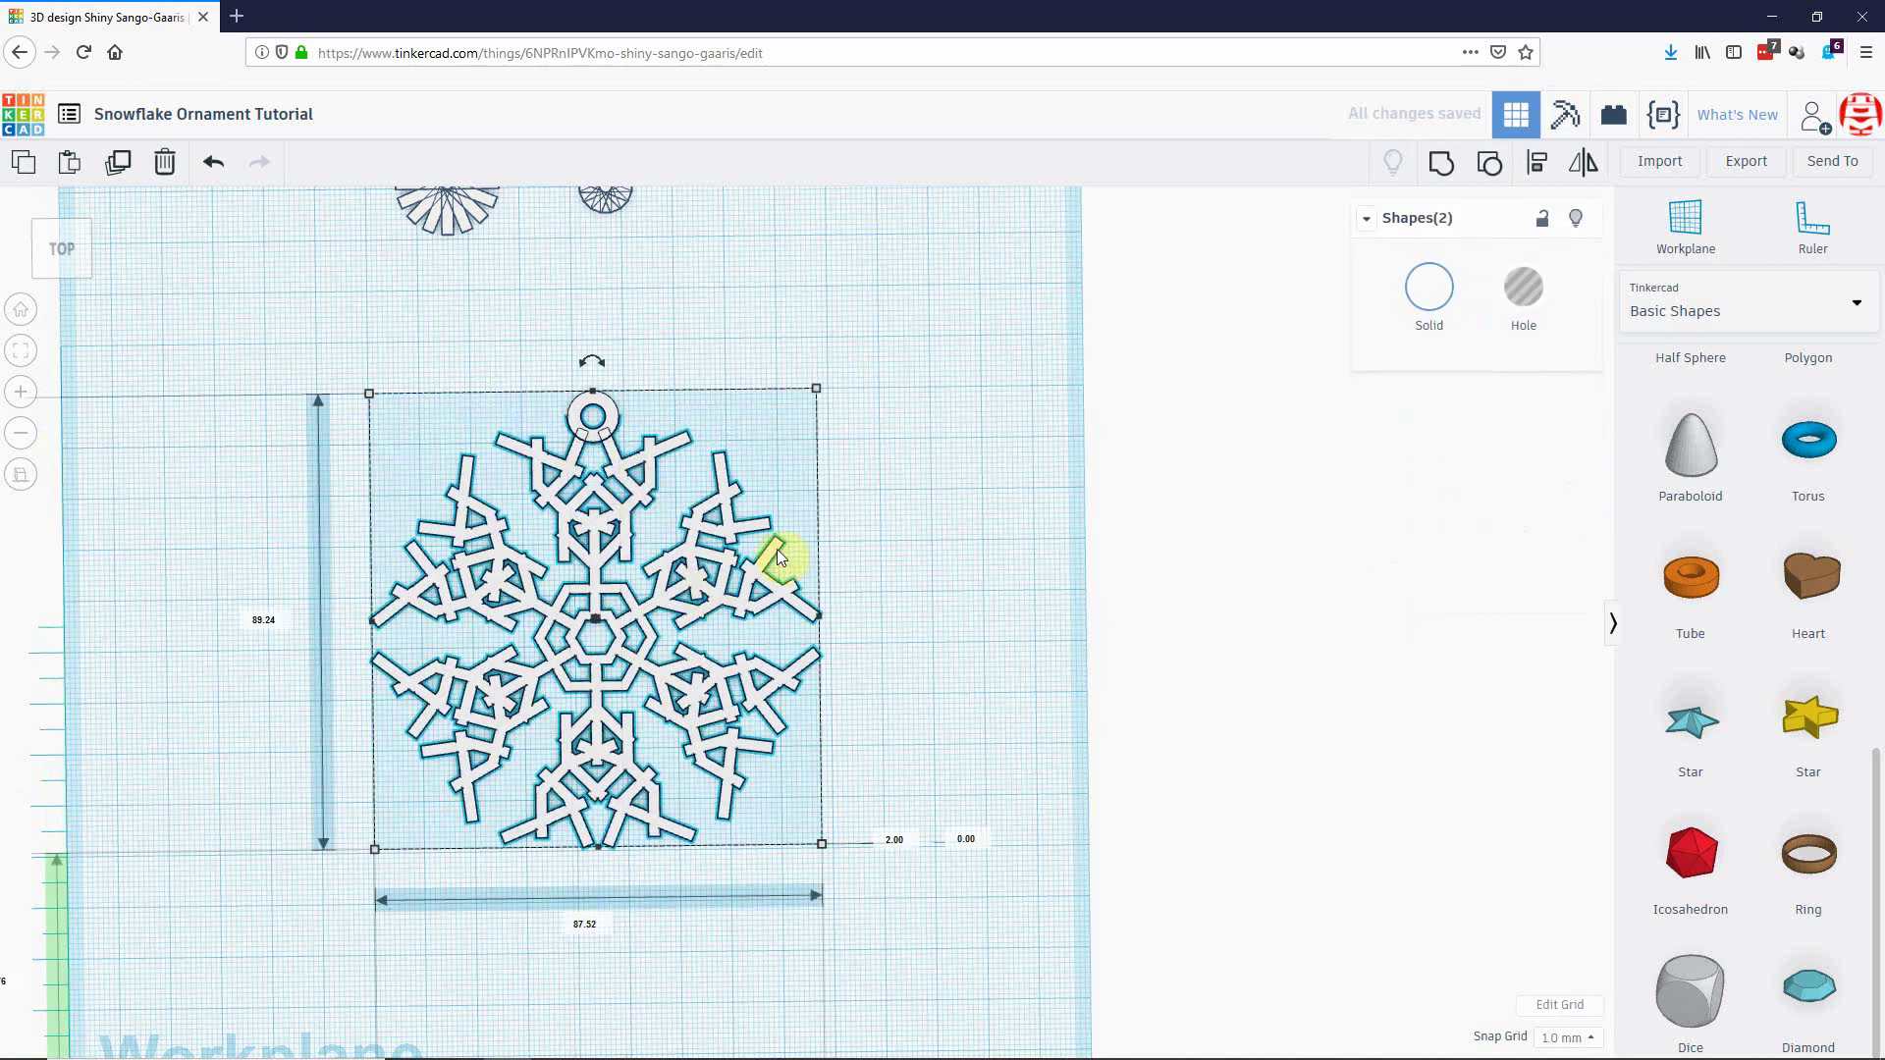
pyautogui.press('l')
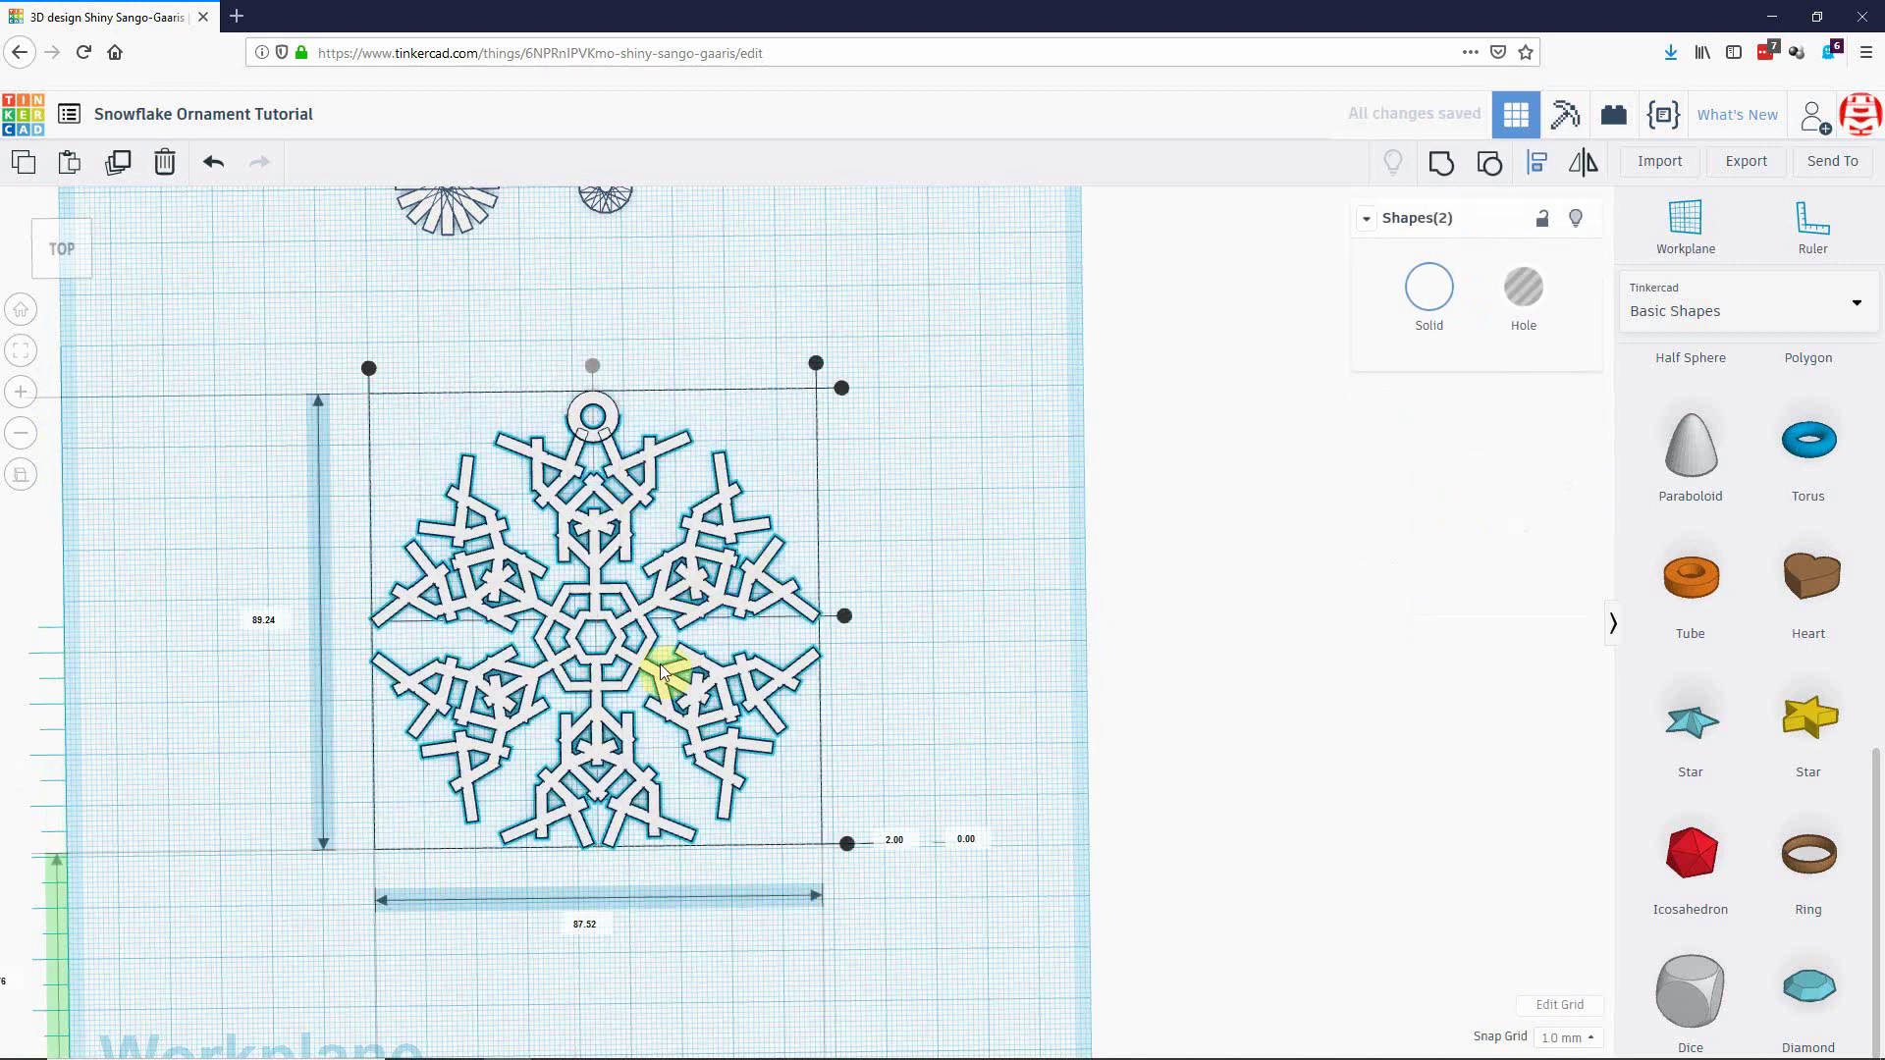
pyautogui.click(975, 505)
# Group the hanging loop and the snowflake into one ornament.
pyautogui.scroll(-4, 982, 530)
pyautogui.moveTo(498, 421); pyautogui.dragTo(746, 553)
pyautogui.hotkey('ctrl', 'g')
pyautogui.click(952, 570)
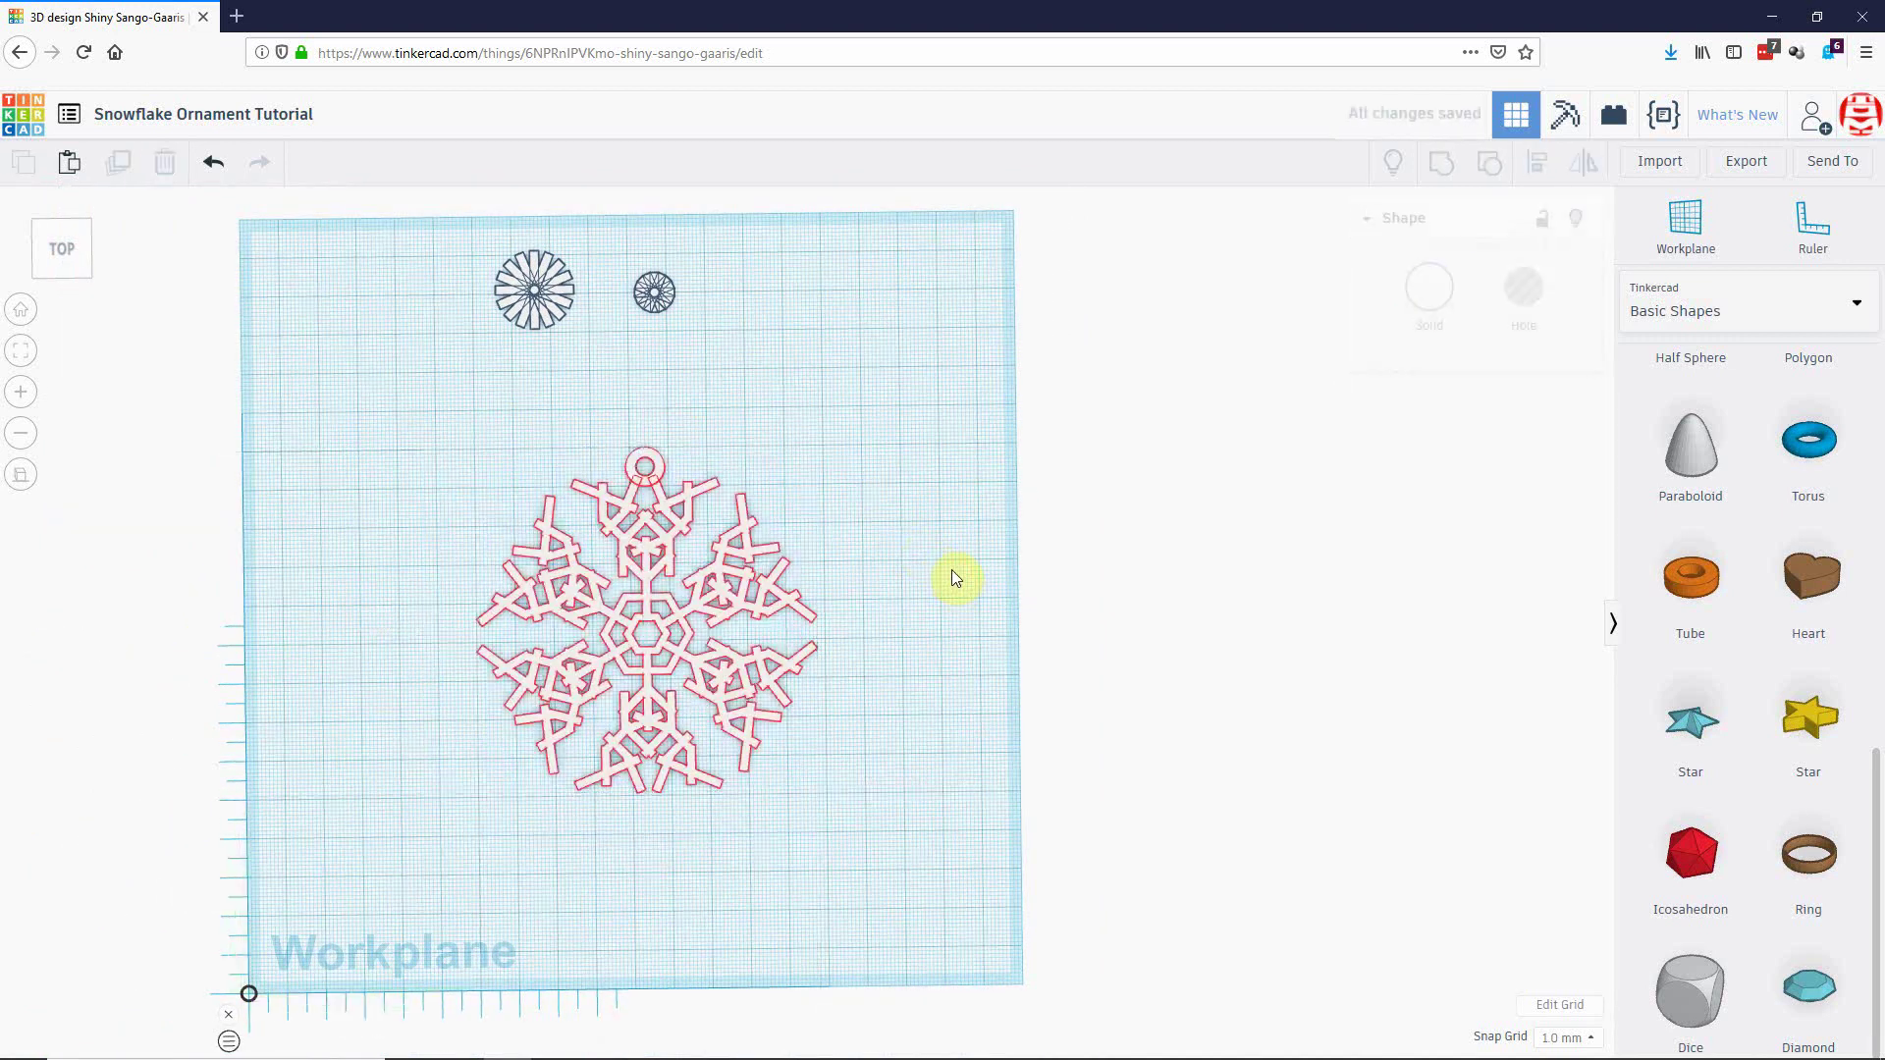
# Delete the two spare round bar clusters behind the snowflake and inspect the finished ornament from above and at an angle.
pyautogui.moveTo(951, 569); pyautogui.dragTo(879, 577, button='right')
pyautogui.moveTo(705, 457); pyautogui.dragTo(542, 581, button='right')
pyautogui.scroll(5, 633, 644)
pyautogui.scroll(-5, 542, 583)
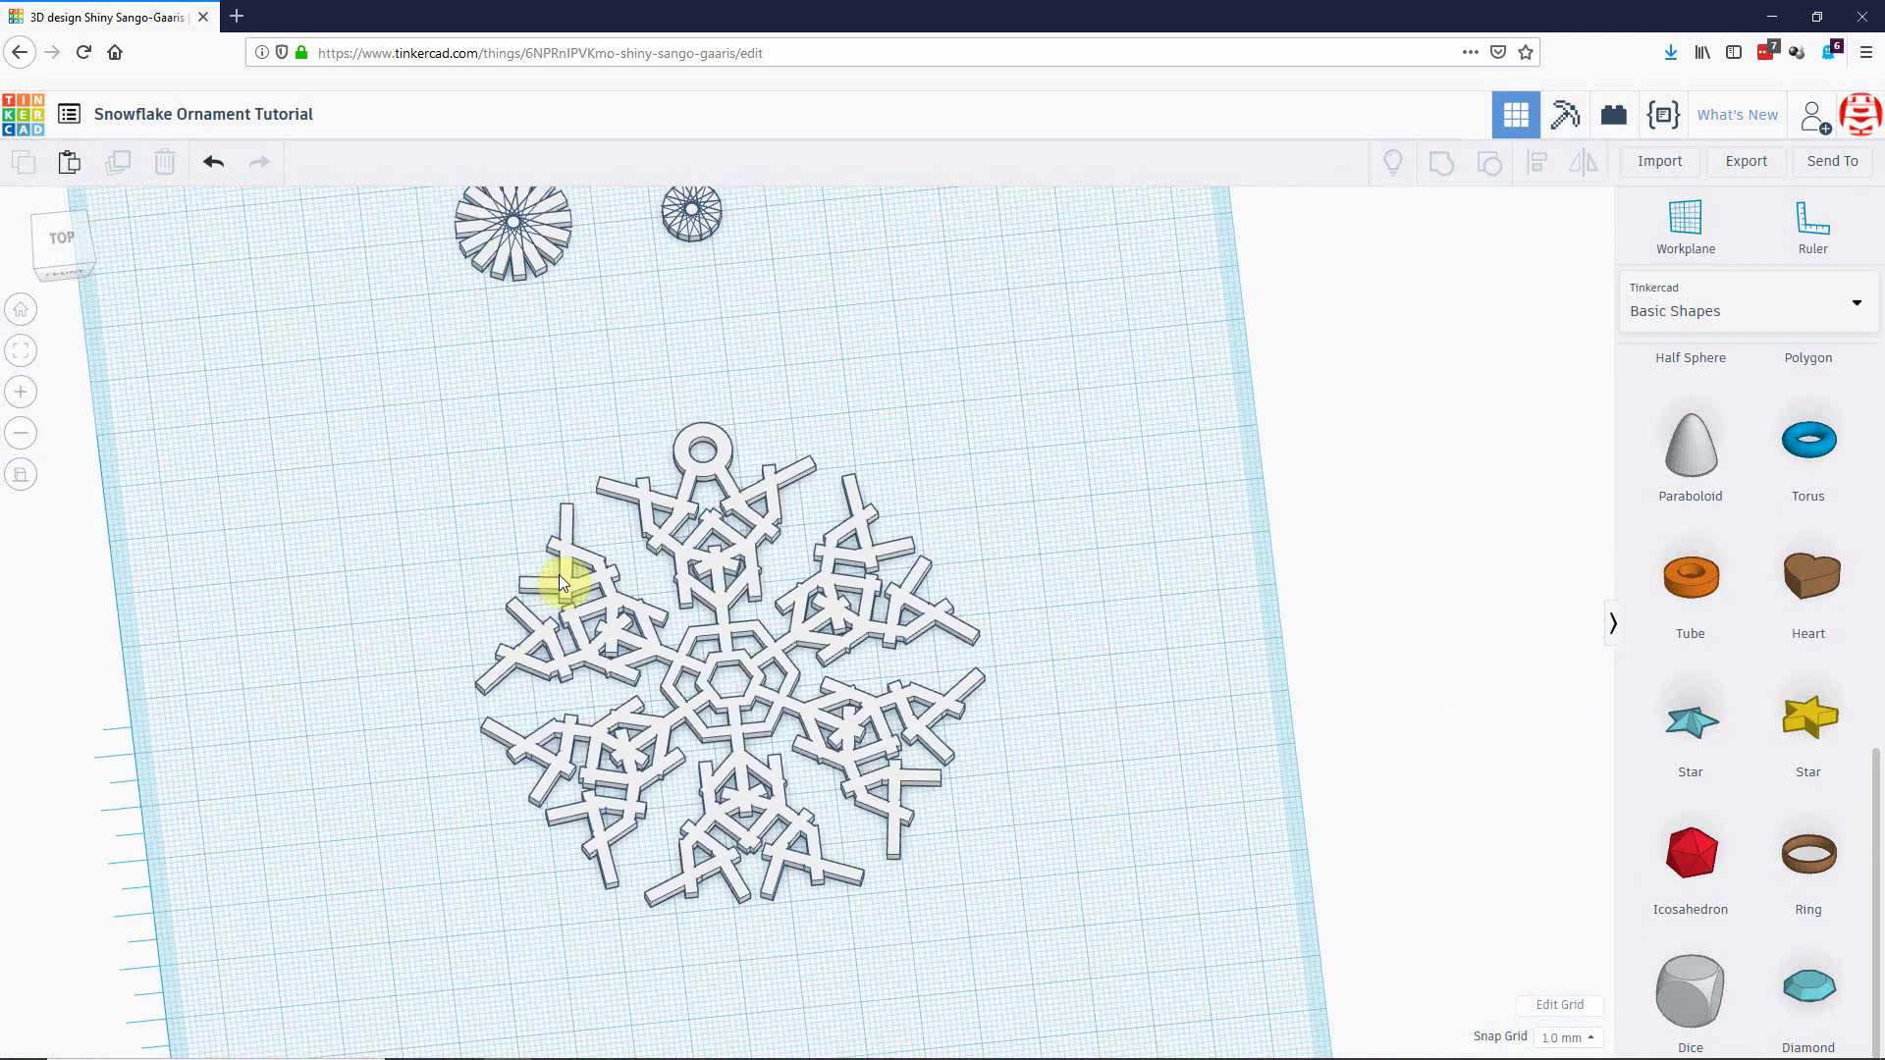
pyautogui.moveTo(721, 563); pyautogui.dragTo(692, 675, button='right')
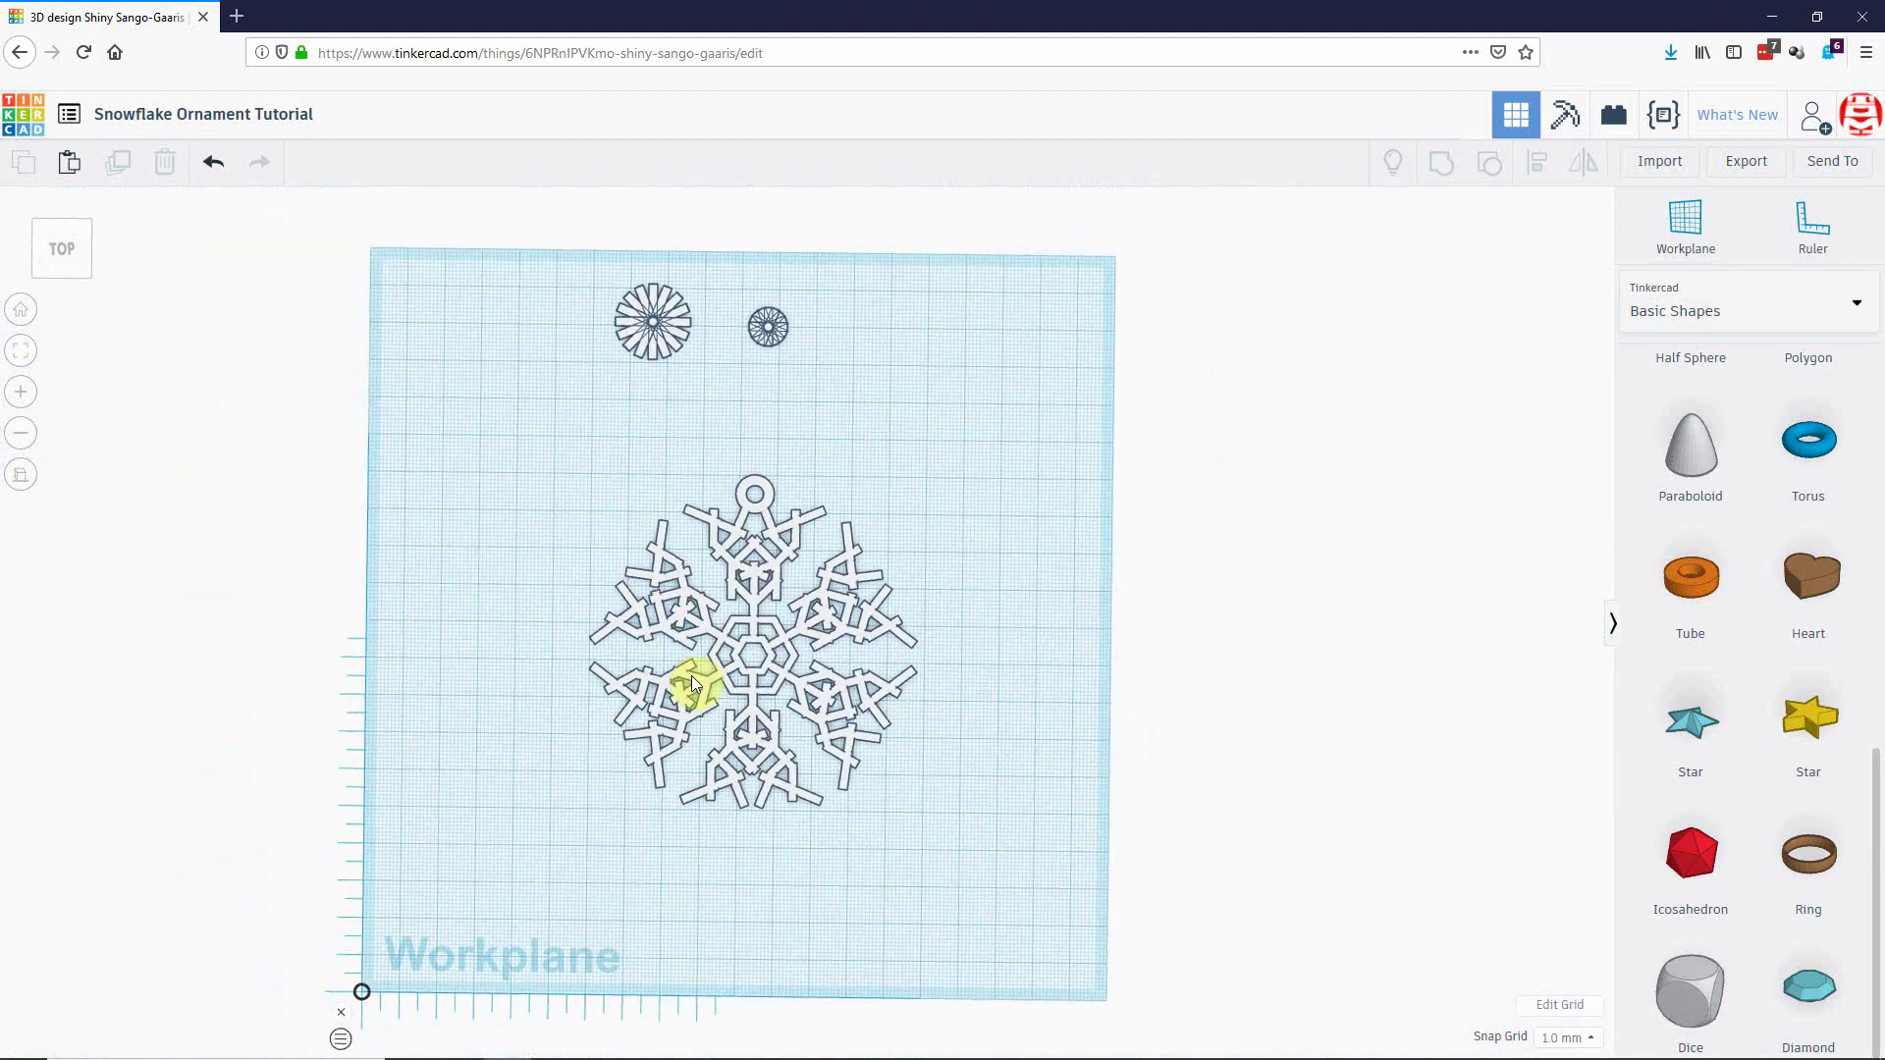
pyautogui.moveTo(517, 260); pyautogui.dragTo(874, 403)
pyautogui.press('Delete')
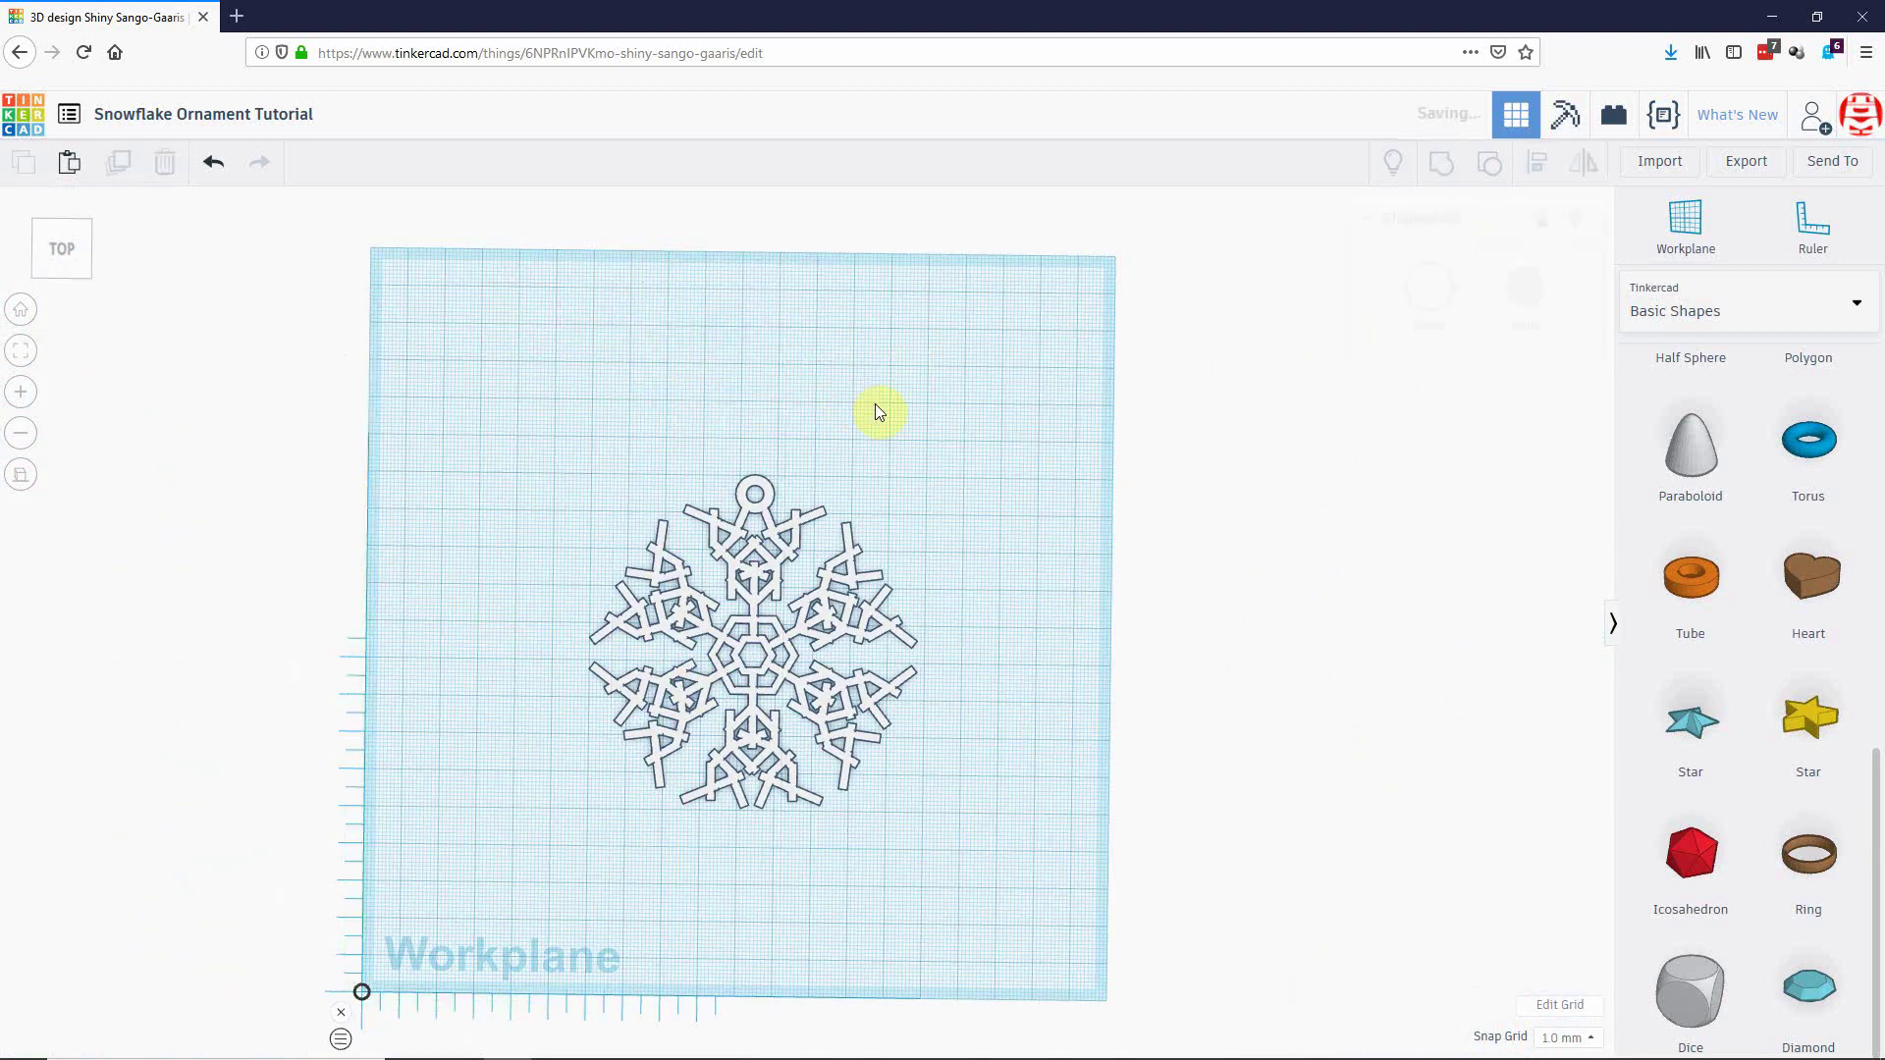
pyautogui.scroll(2, 777, 640)
pyautogui.scroll(3, 822, 658)
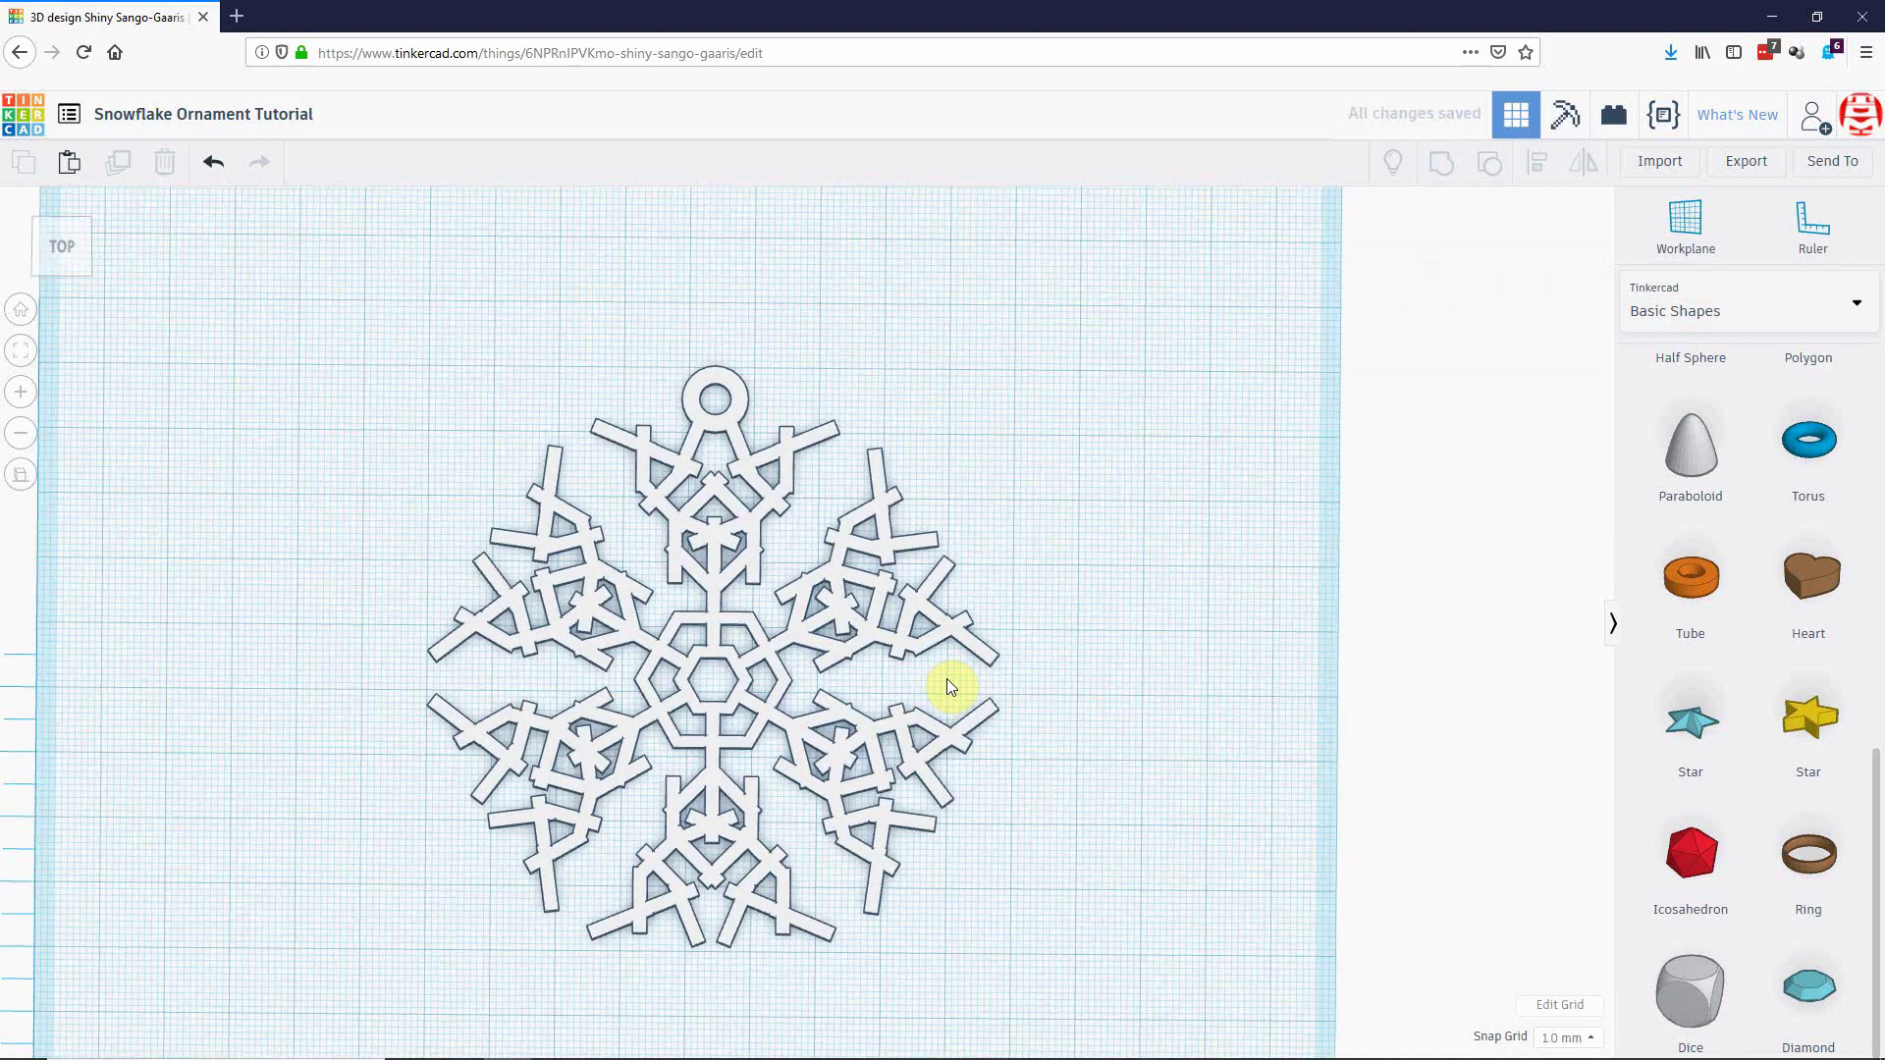
pyautogui.moveTo(947, 679); pyautogui.dragTo(939, 563, button='right')
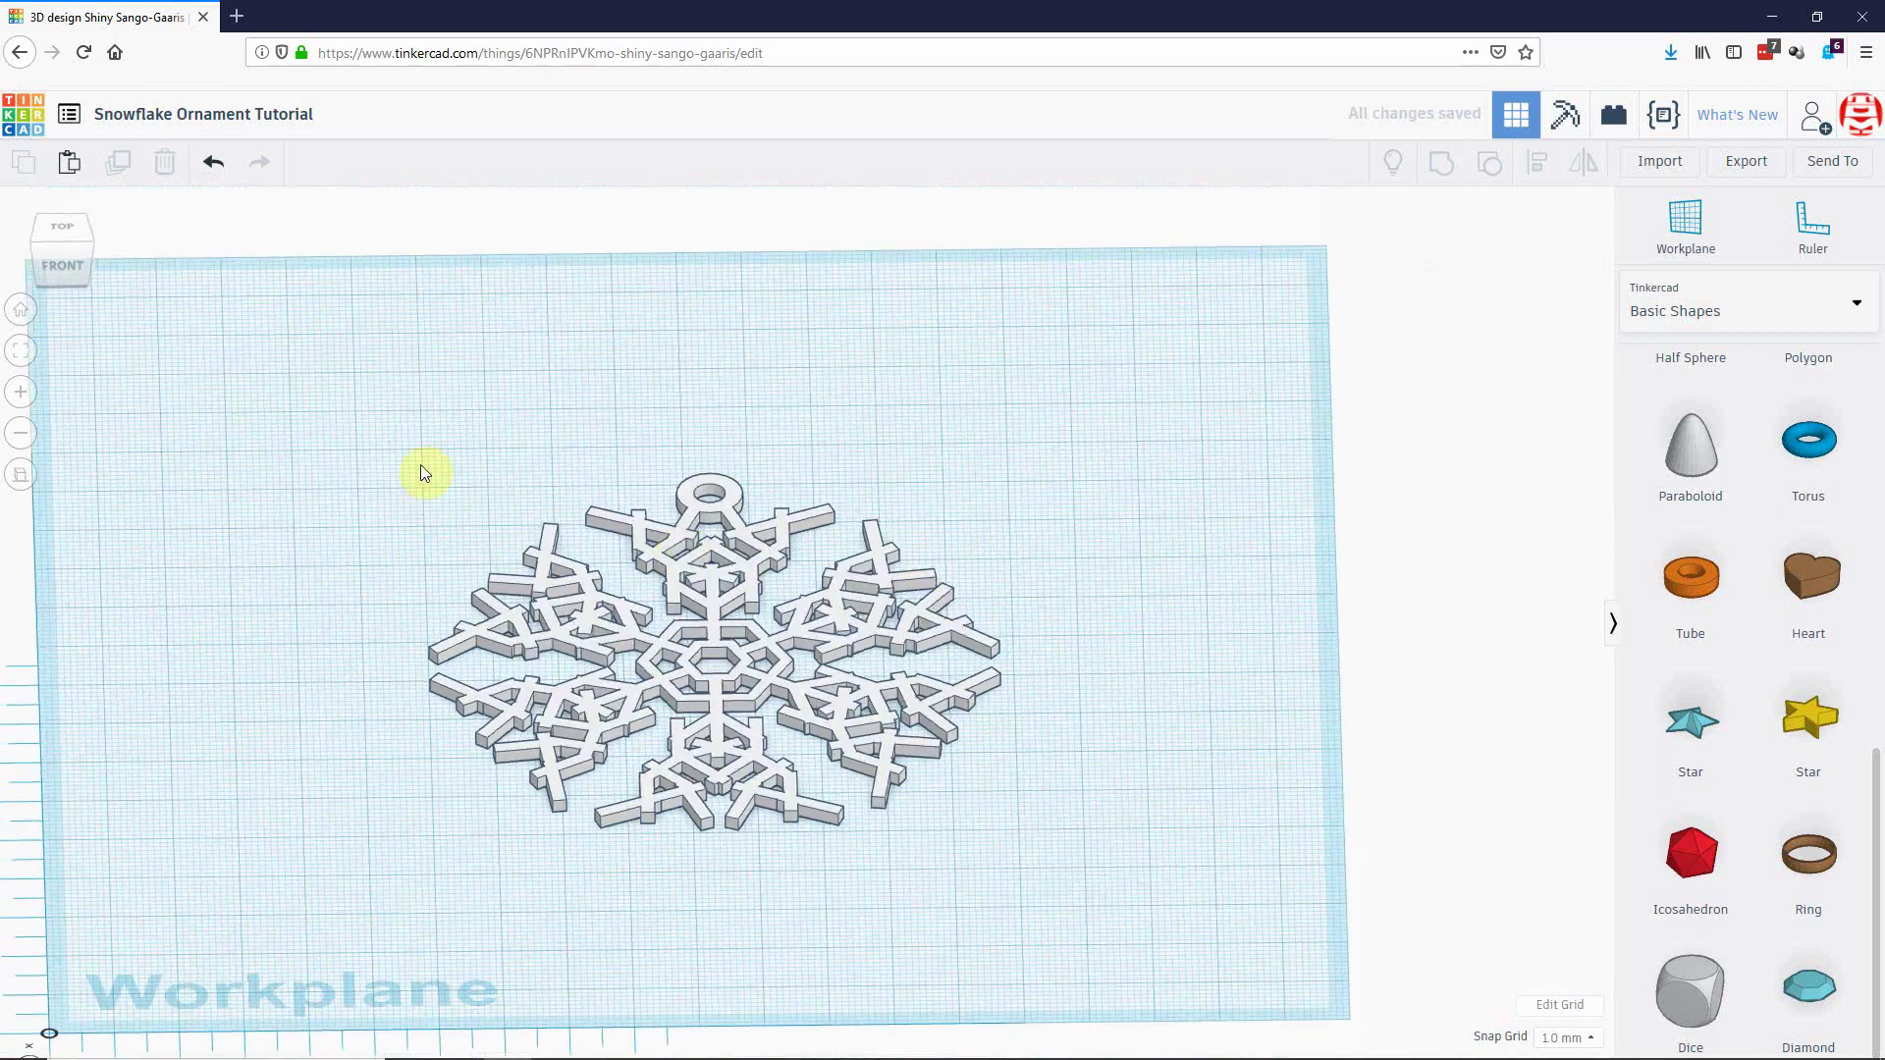